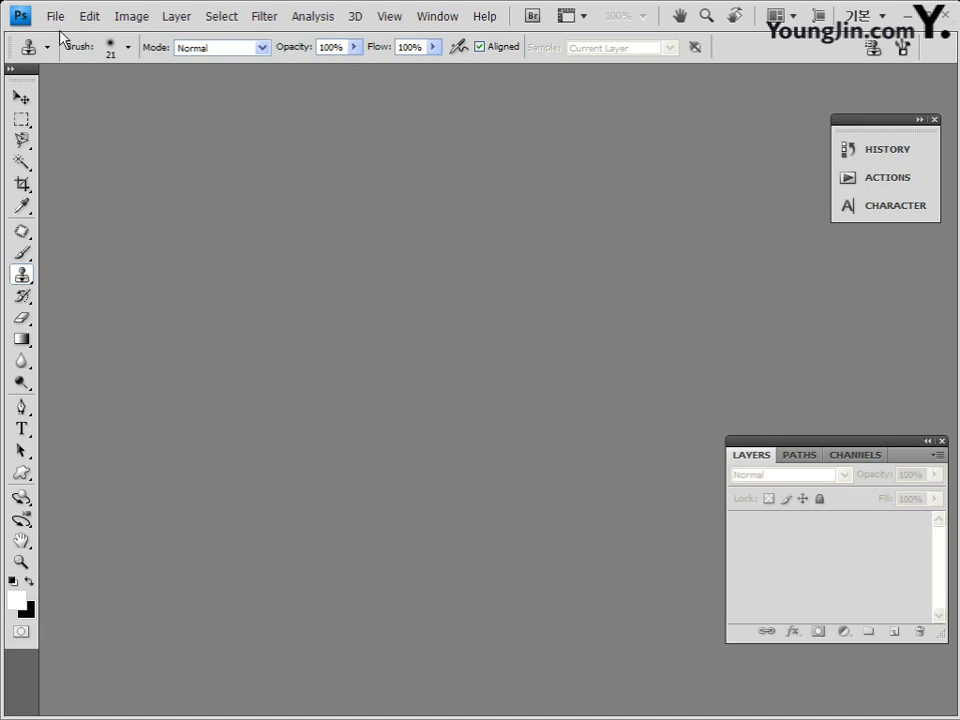
# - Create a new white RGB document 500 pixels wide and 330 pixels high at 72 pixels/inch
pyautogui.click(56, 16)
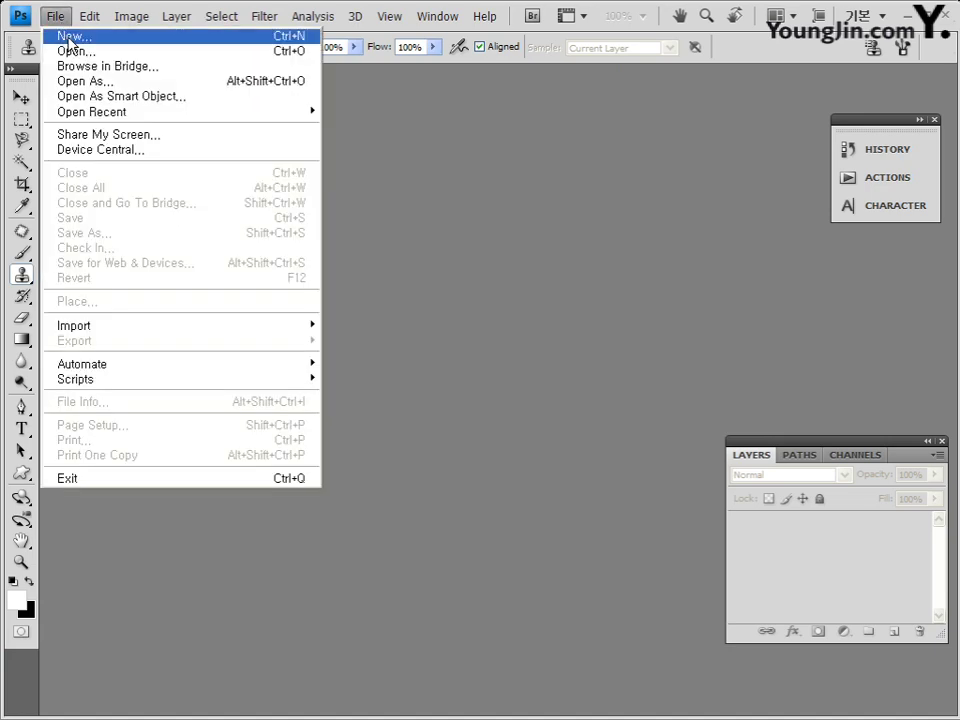
pyautogui.click(68, 37)
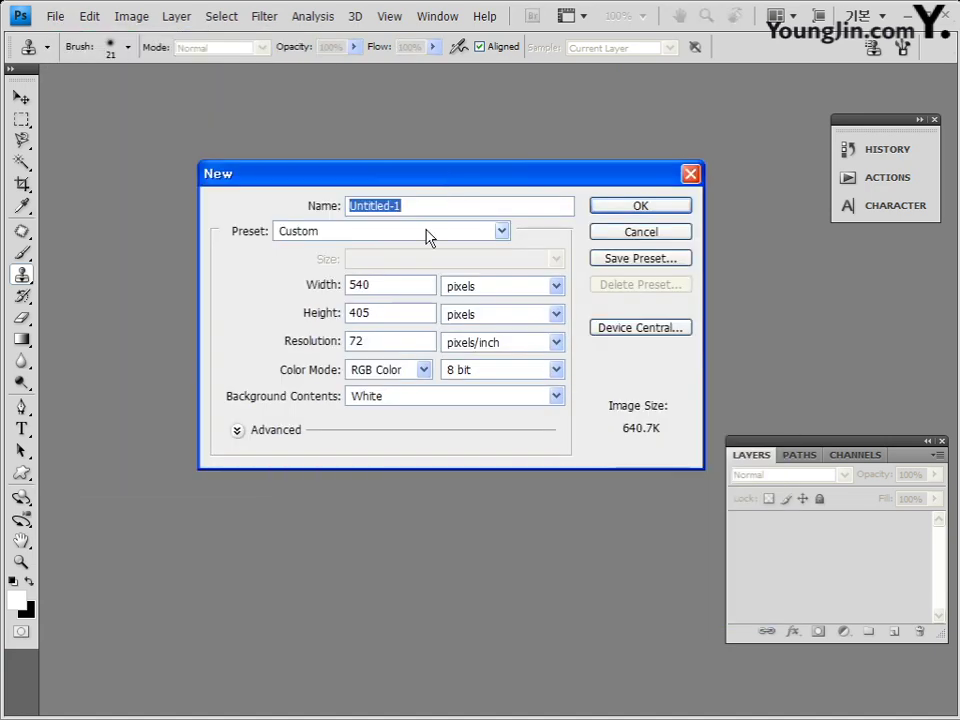
pyautogui.doubleClick(386, 285)
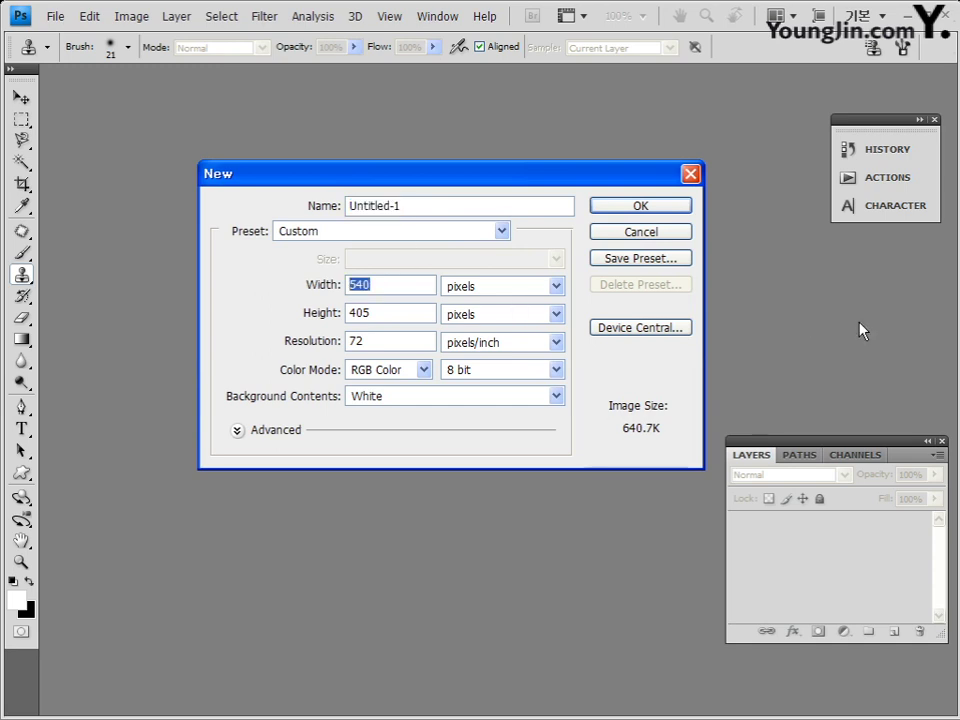
pyautogui.write('50')
pyautogui.doubleClick(384, 313)
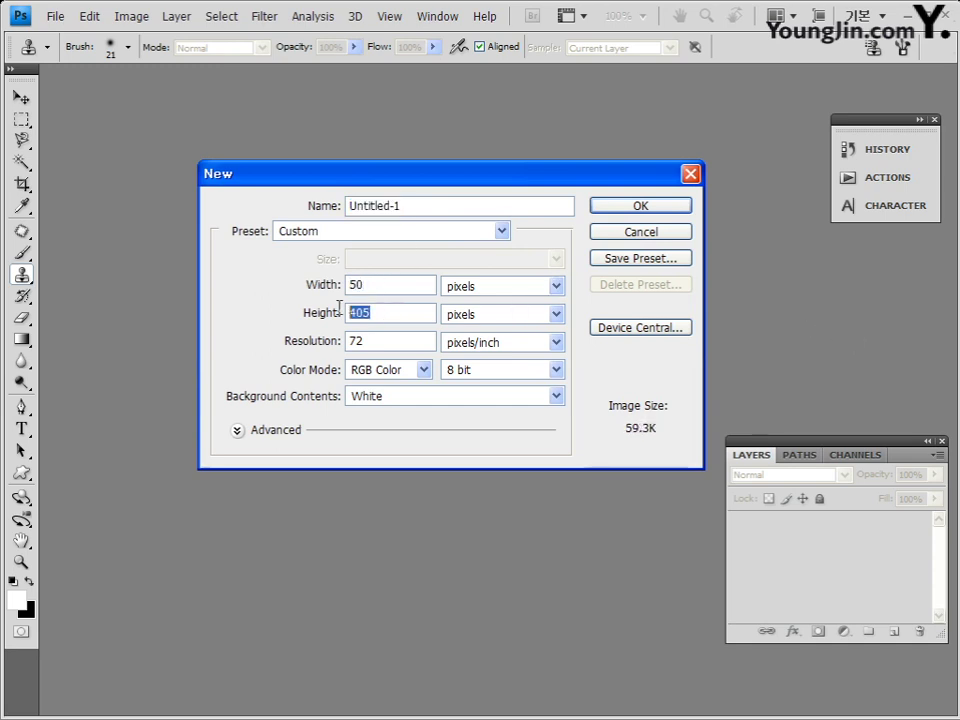
pyautogui.click(371, 285)
pyautogui.write('0')
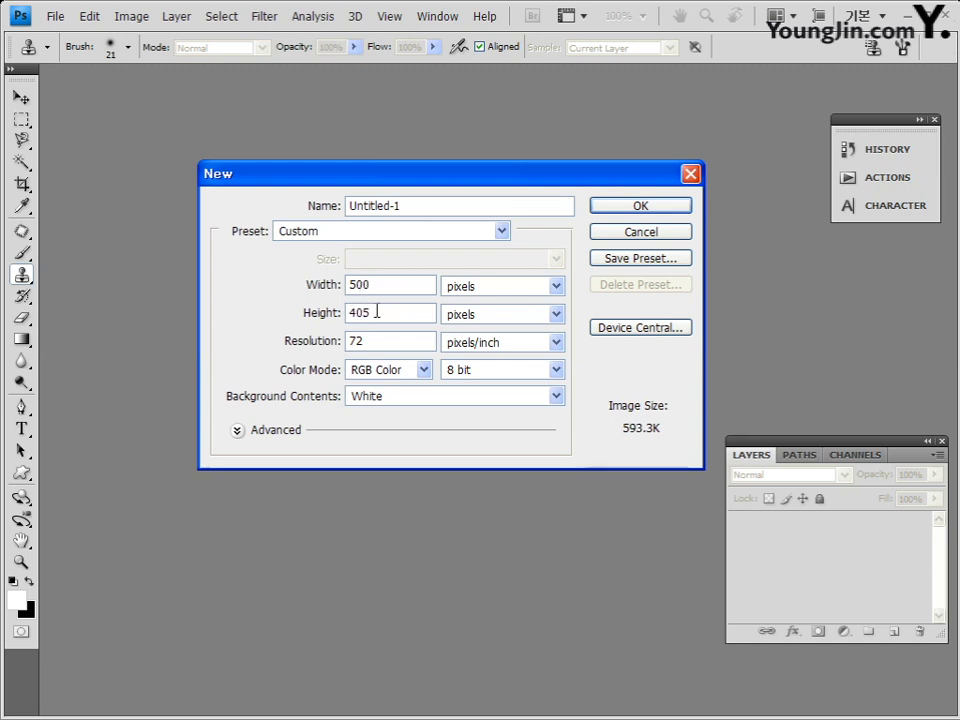
pyautogui.doubleClick(377, 312)
pyautogui.write('330')
pyautogui.click(657, 214)
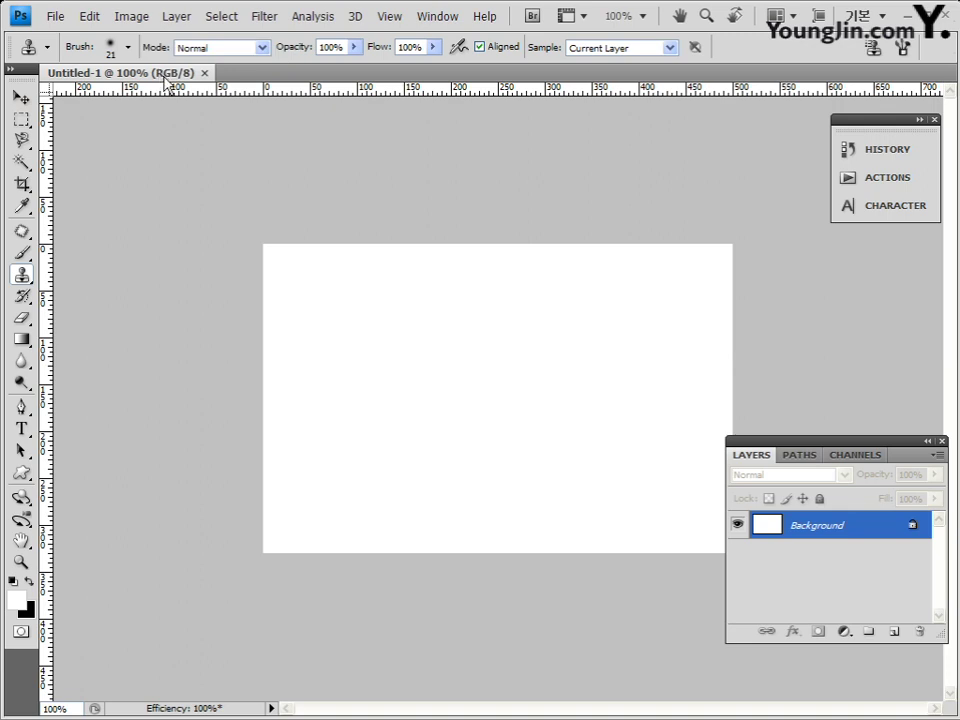
# - Undock the new blank document into its own floating window
pyautogui.moveTo(125, 73); pyautogui.dragTo(320, 107)
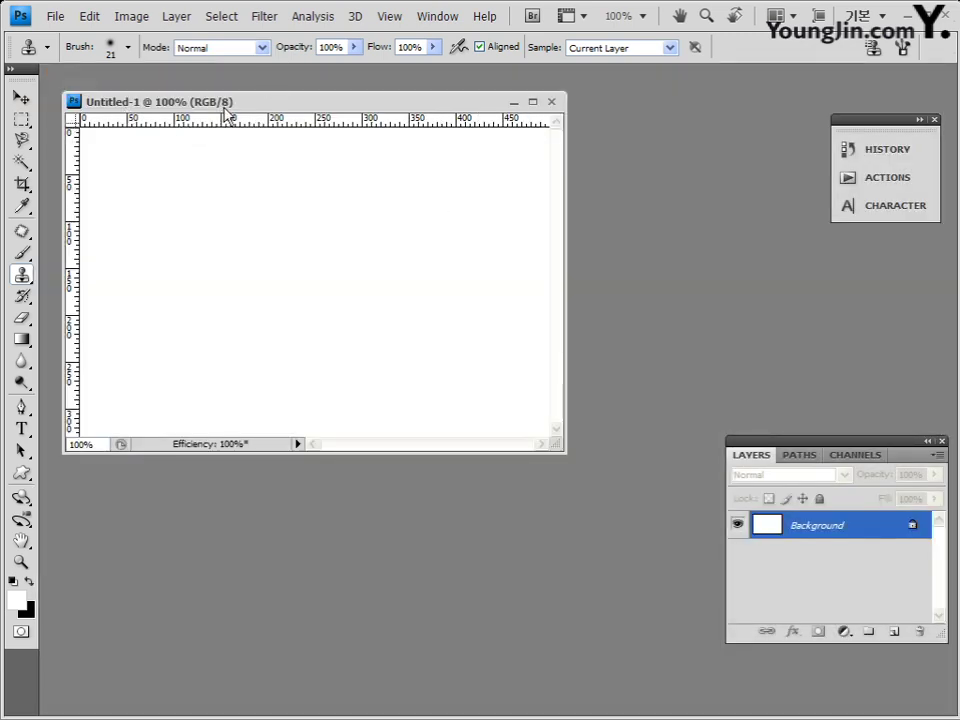
pyautogui.moveTo(362, 98); pyautogui.dragTo(354, 75)
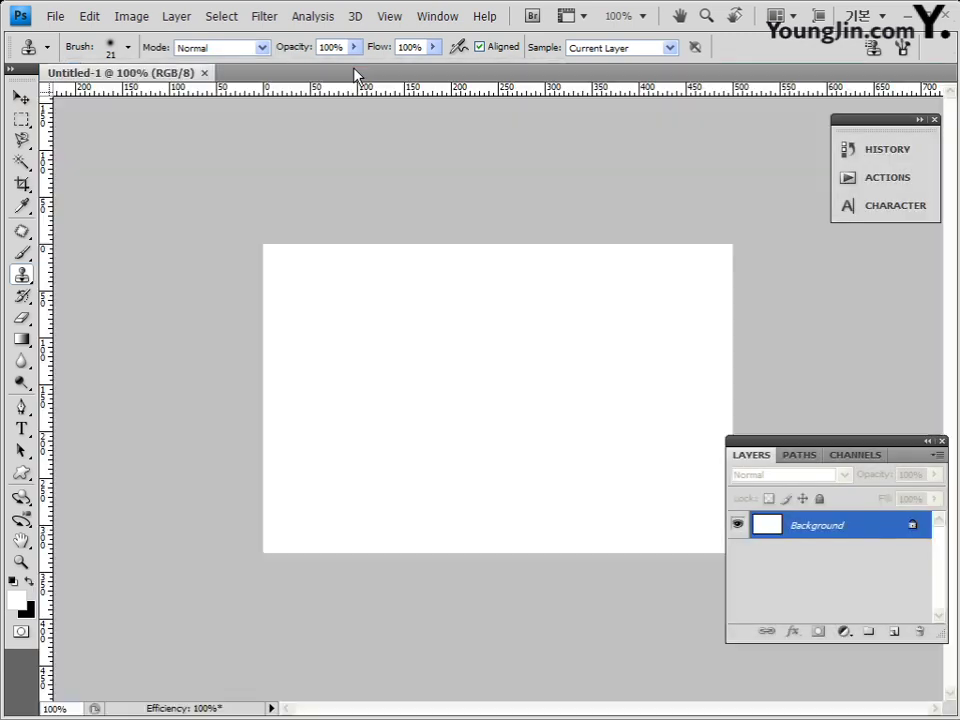
pyautogui.moveTo(130, 73); pyautogui.dragTo(184, 135)
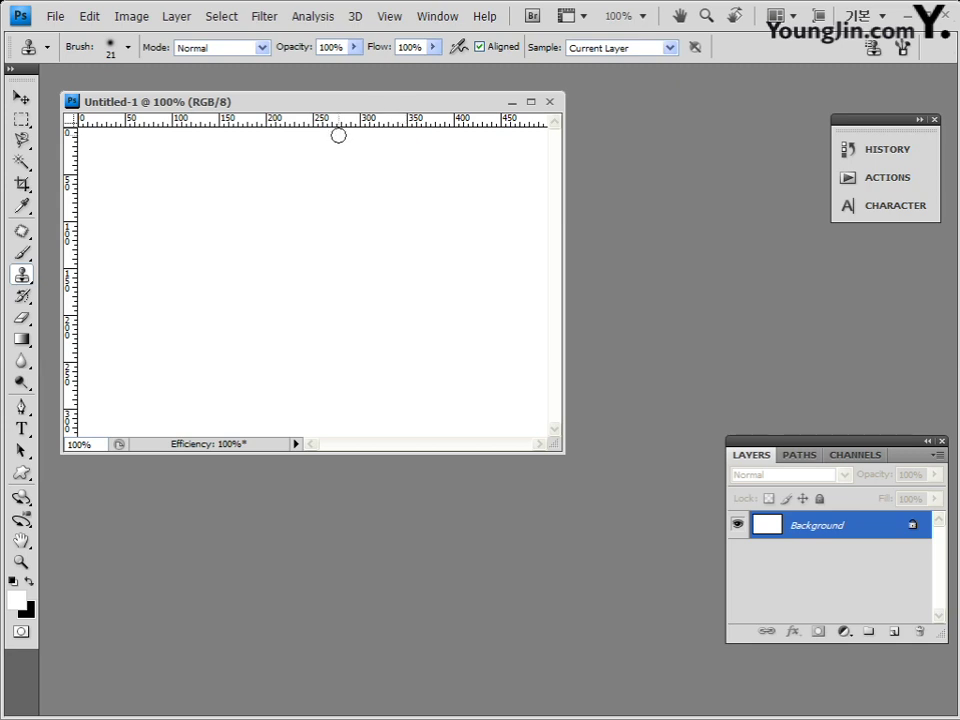
# - Start saving the blank document as a separate file and set the format to Photoshop (PSD)
pyautogui.click(56, 17)
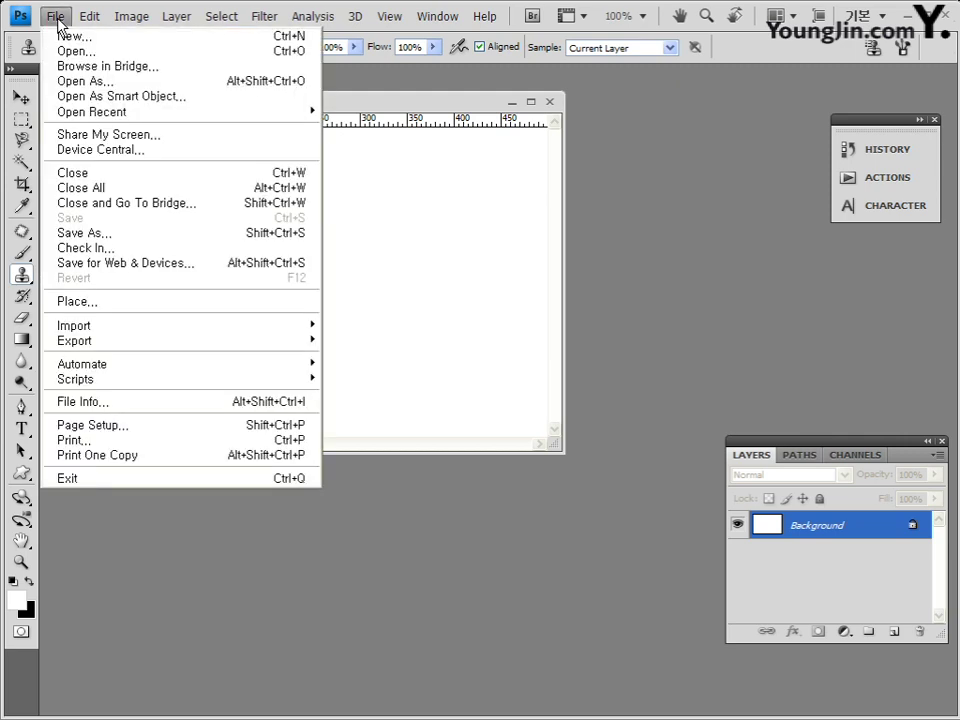
pyautogui.click(114, 234)
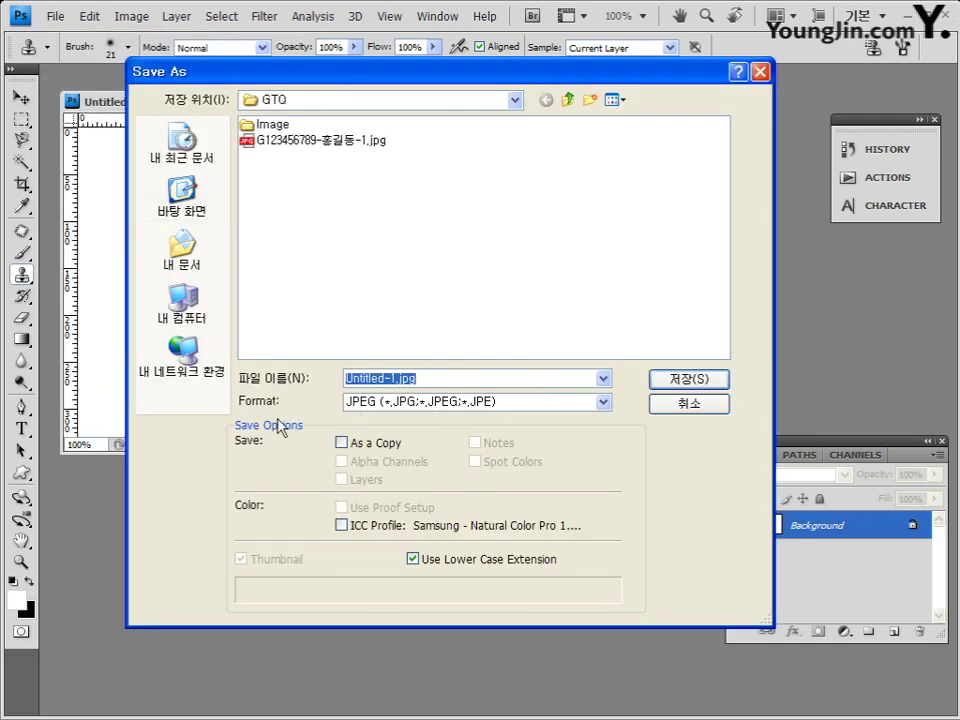
pyautogui.click(450, 403)
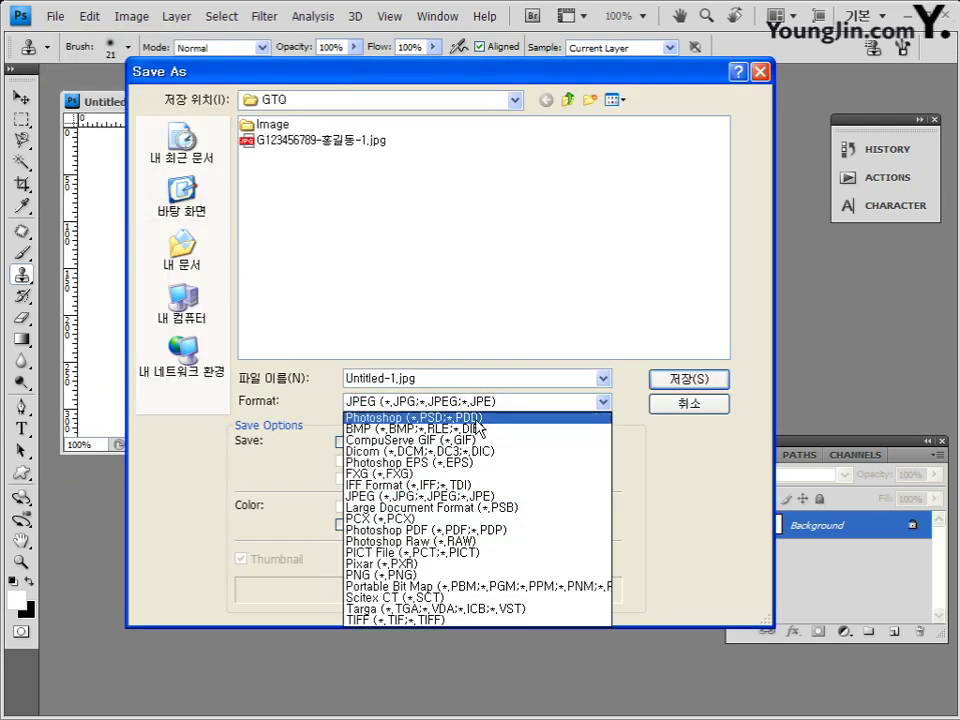
pyautogui.click(478, 418)
pyautogui.click(467, 379)
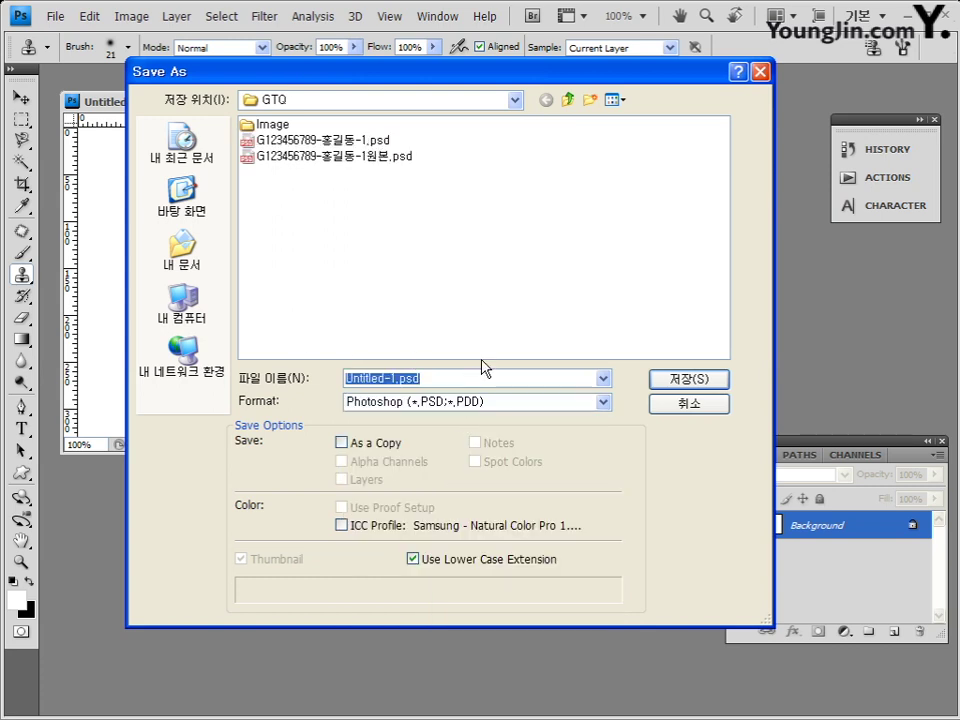
# - Save the document in the GTQ folder, reusing the existing 원본 file's name with its number changed to 2
pyautogui.click(362, 157)
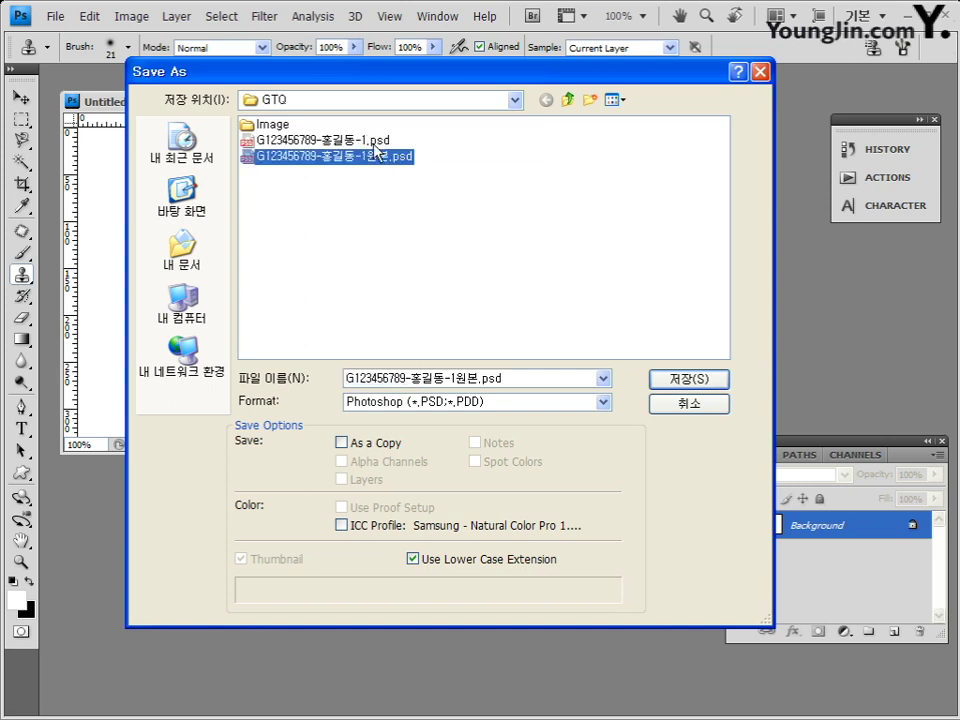
pyautogui.click(375, 148)
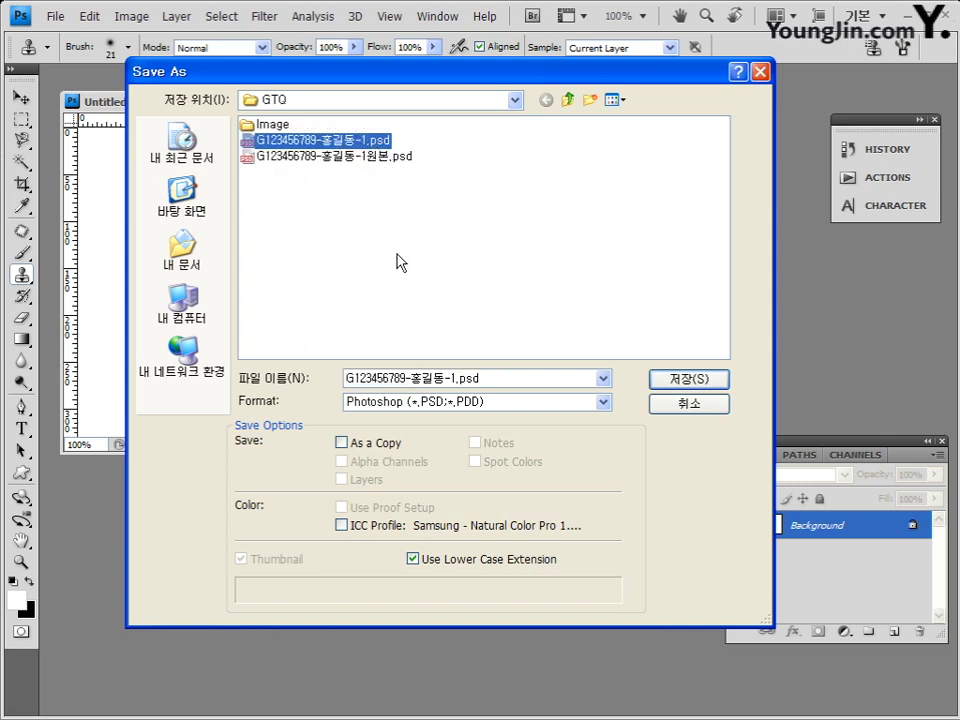
pyautogui.click(385, 157)
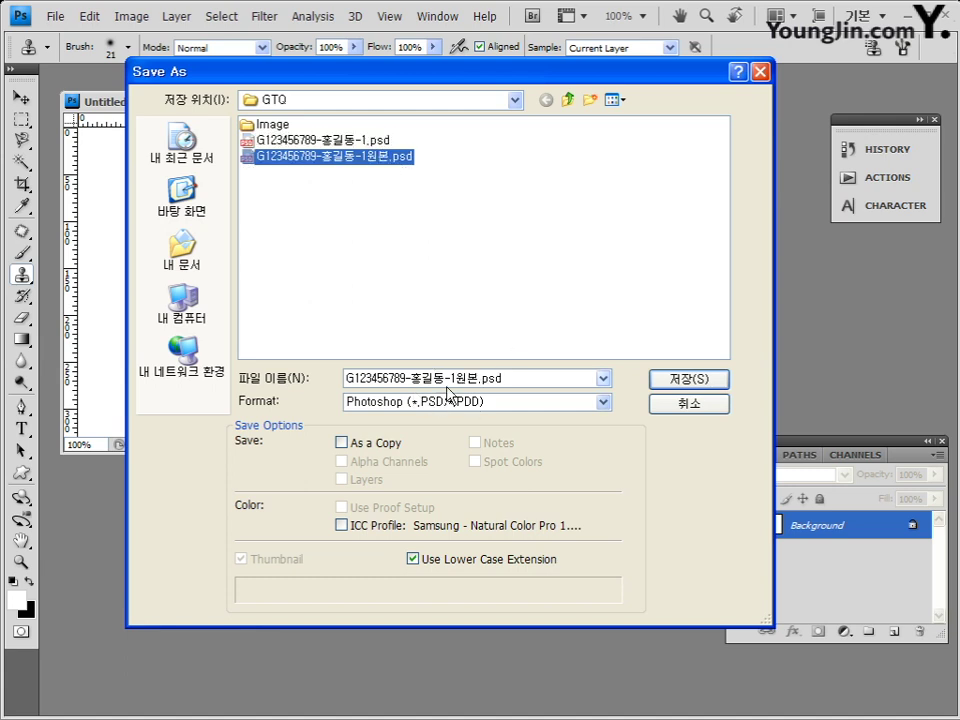
pyautogui.click(448, 376)
pyautogui.moveTo(449, 378); pyautogui.dragTo(456, 378)
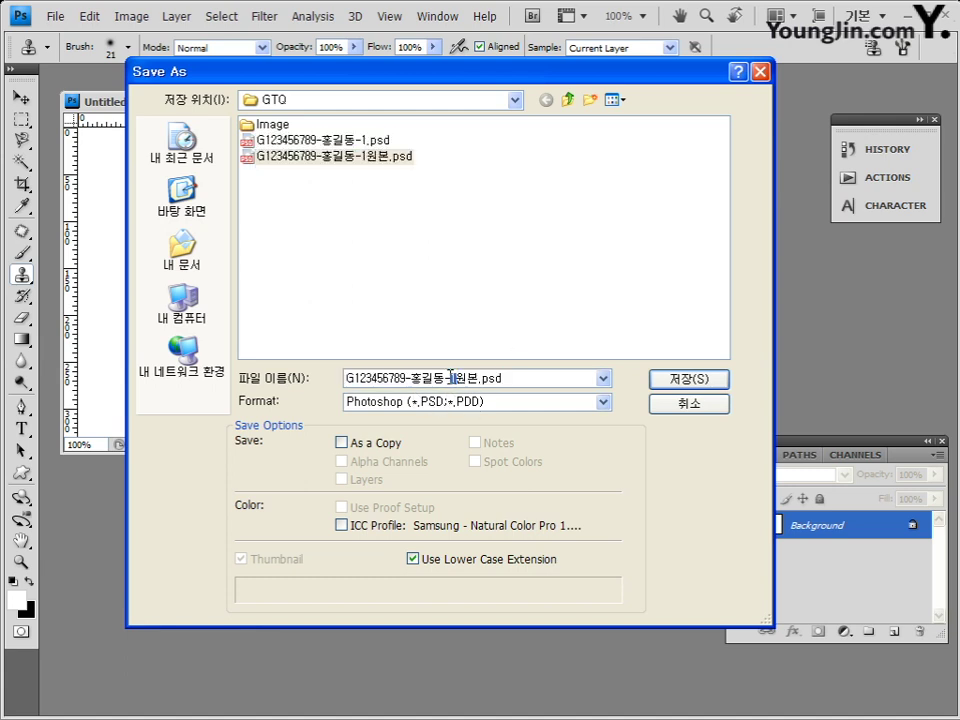
pyautogui.write('2')
pyautogui.click(696, 381)
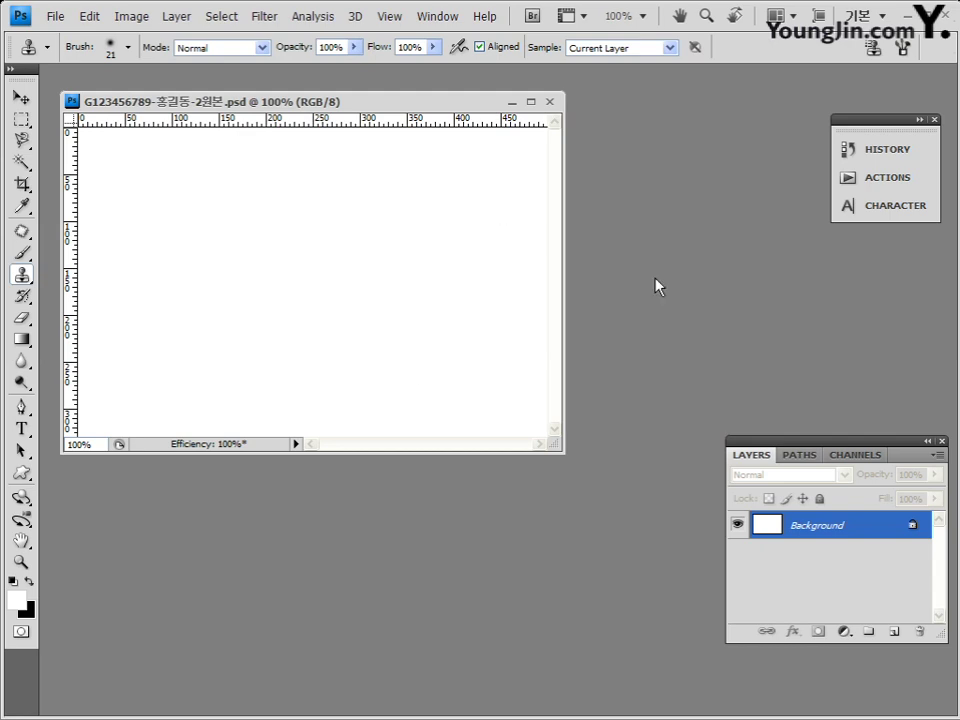
# - Open the image 3급-2.jpg from the Image folder inside GTQ
pyautogui.hotkey('ctrl', 'o')
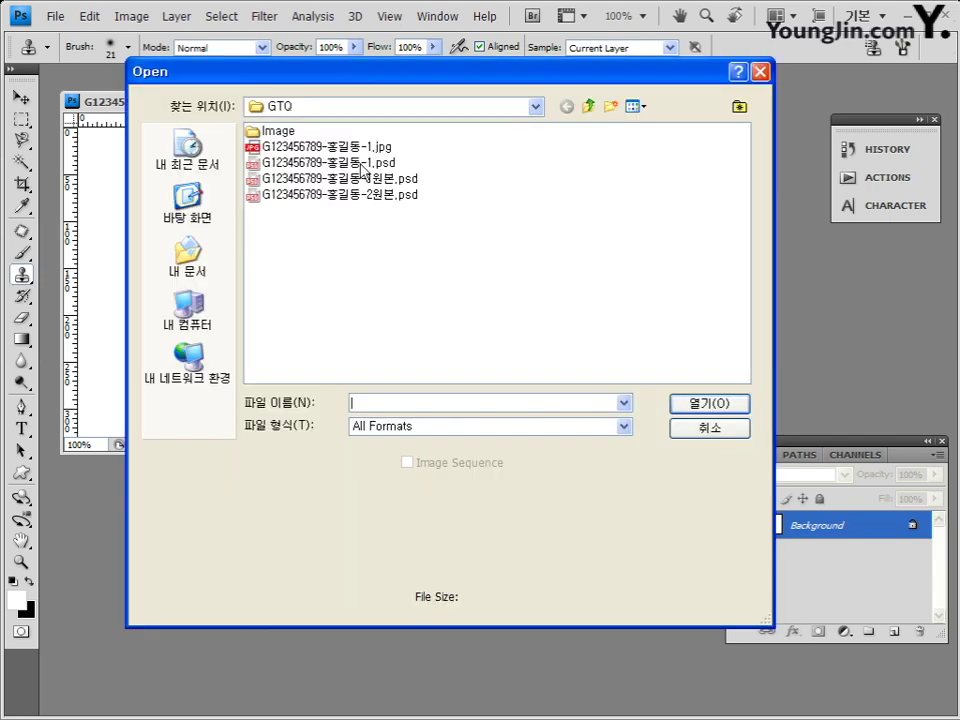
pyautogui.click(763, 73)
pyautogui.click(52, 17)
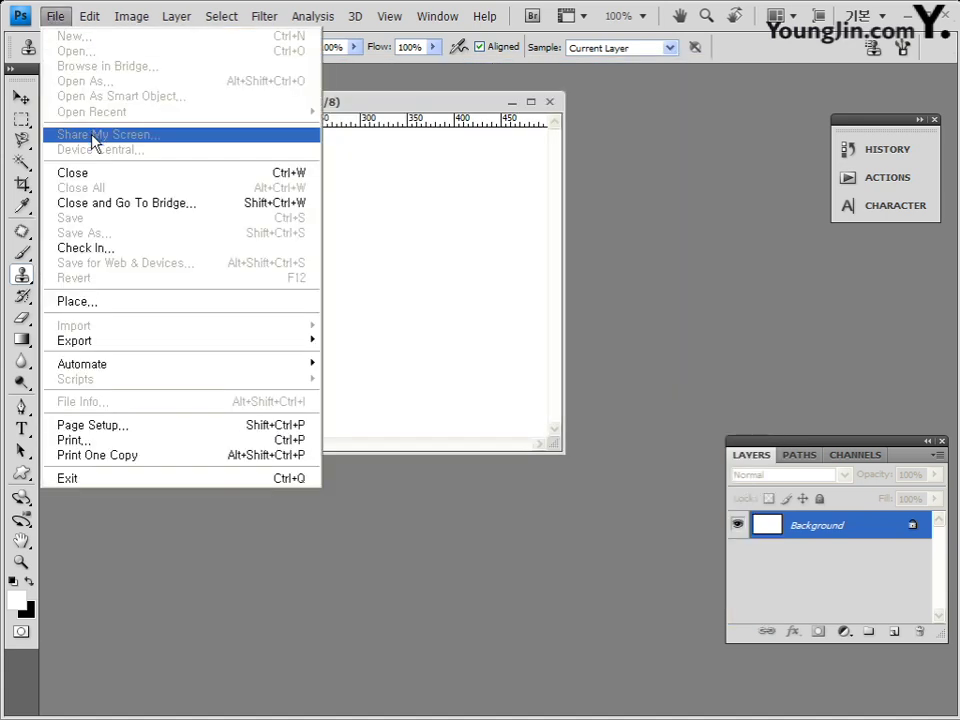
pyautogui.click(686, 294)
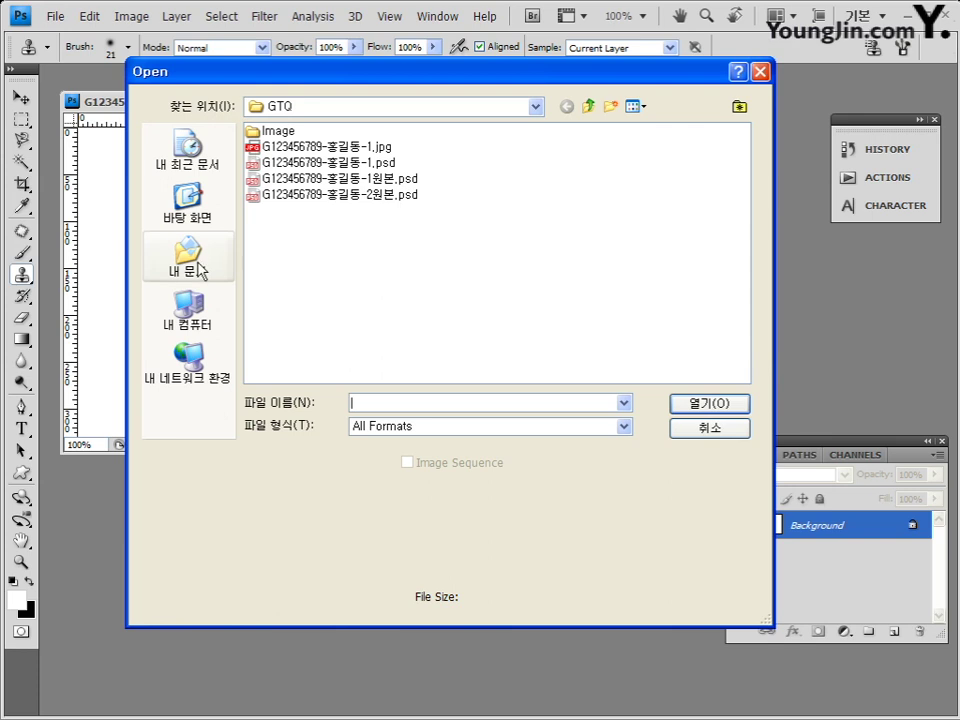
pyautogui.doubleClick(283, 134)
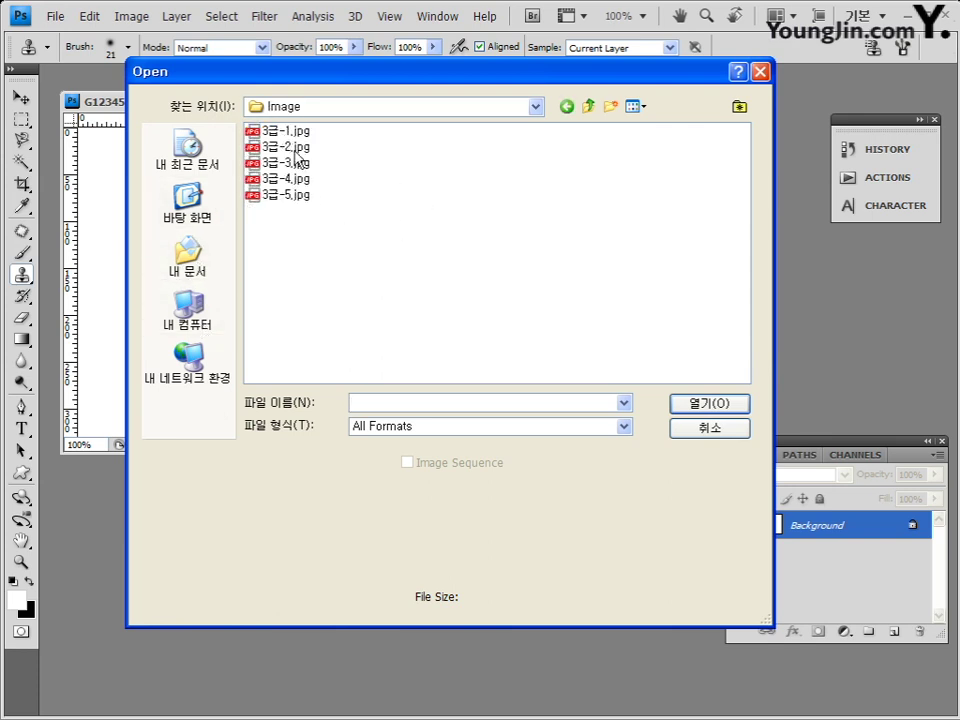
pyautogui.doubleClick(296, 161)
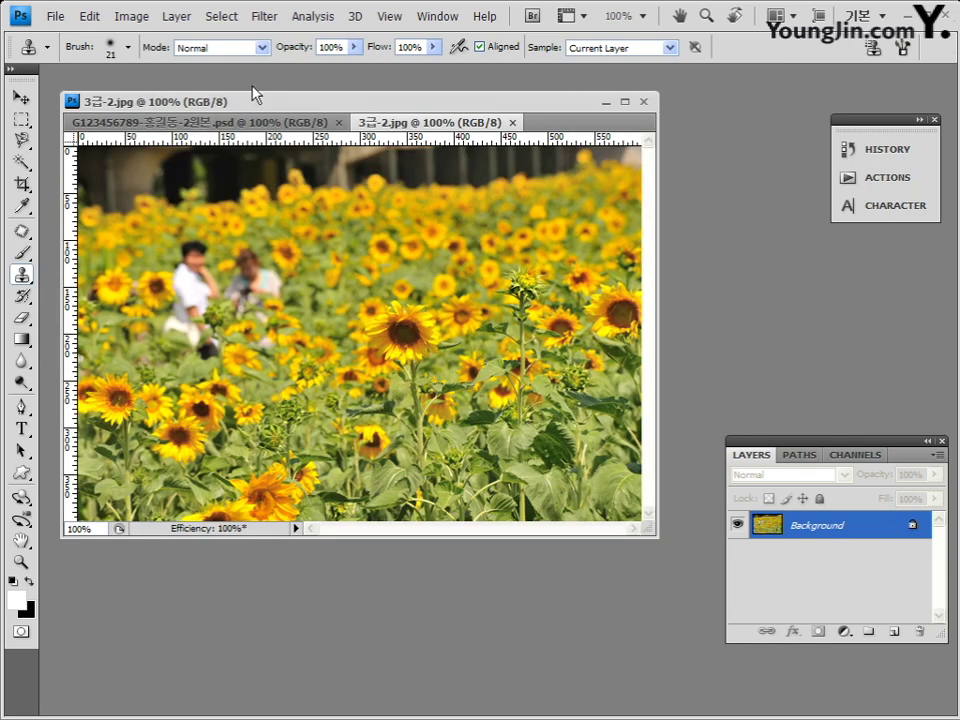
# - Separate the sunflower photo into its own window and copy it with the Move tool onto the blank document, covering the canvas
pyautogui.click(21, 98)
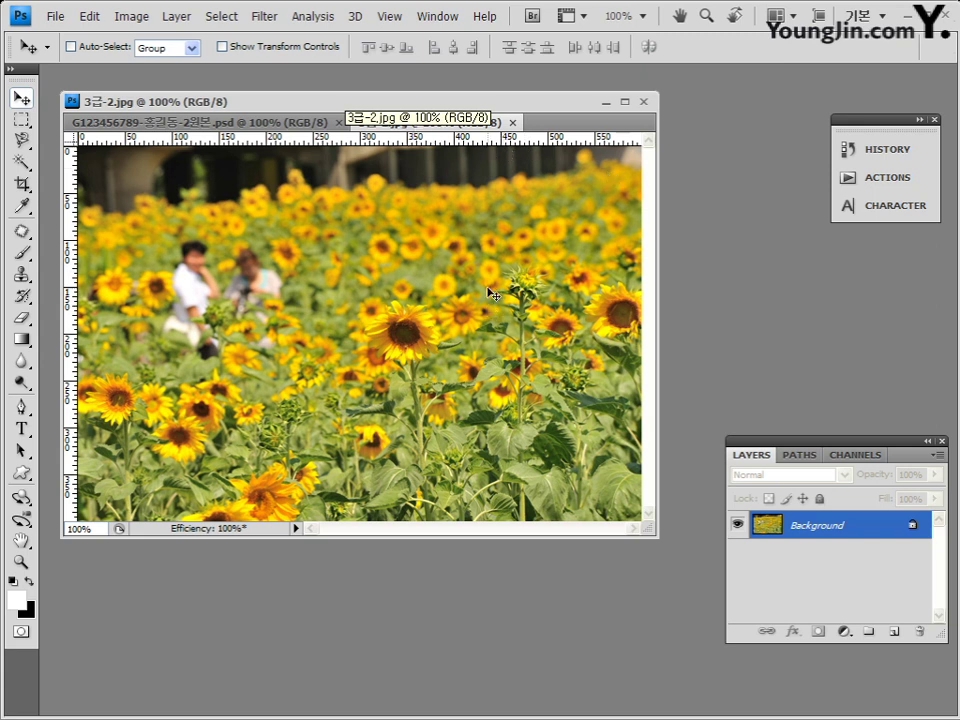
pyautogui.moveTo(436, 122); pyautogui.dragTo(514, 214)
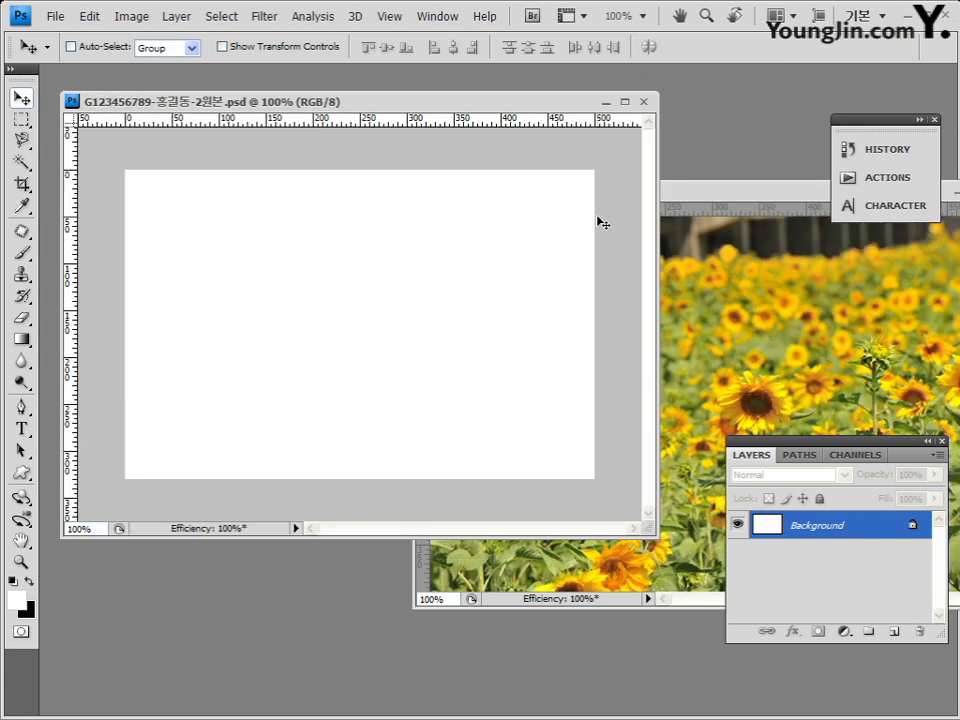
pyautogui.moveTo(707, 203); pyautogui.dragTo(581, 229)
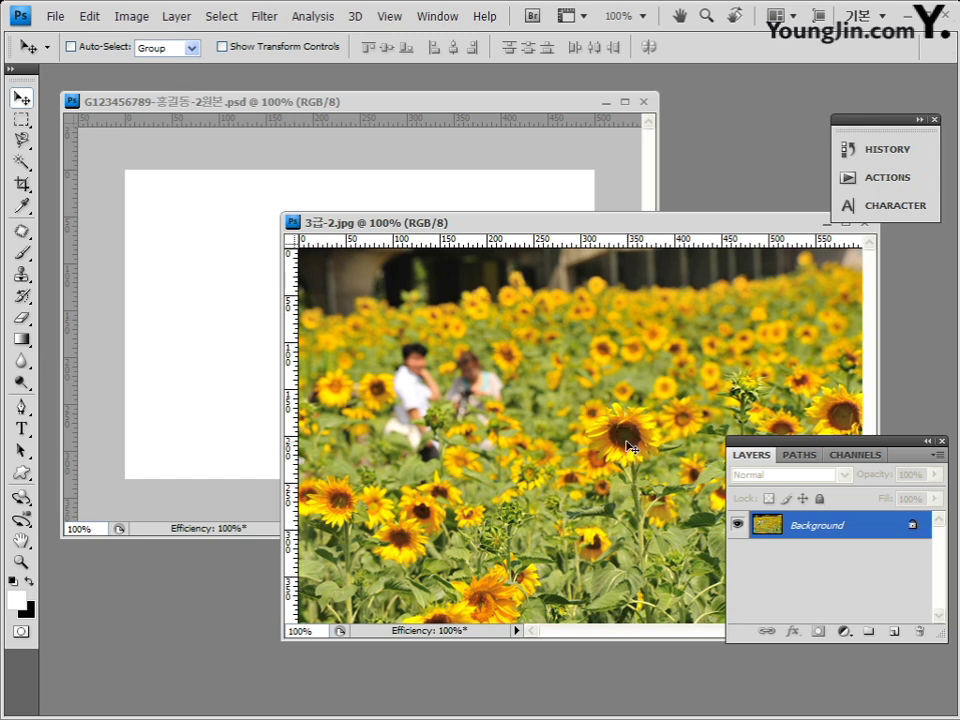
pyautogui.moveTo(620, 441); pyautogui.dragTo(240, 304)
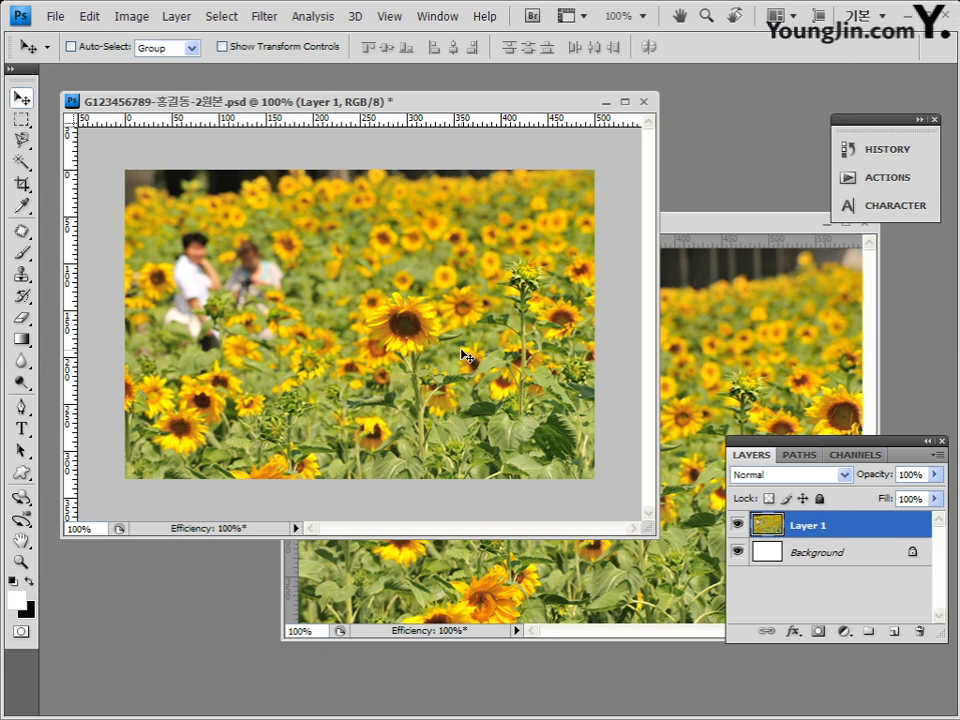
# - Check the full extent of the copied sunflower layer with Free Transform
pyautogui.hotkey('ctrl', '-')
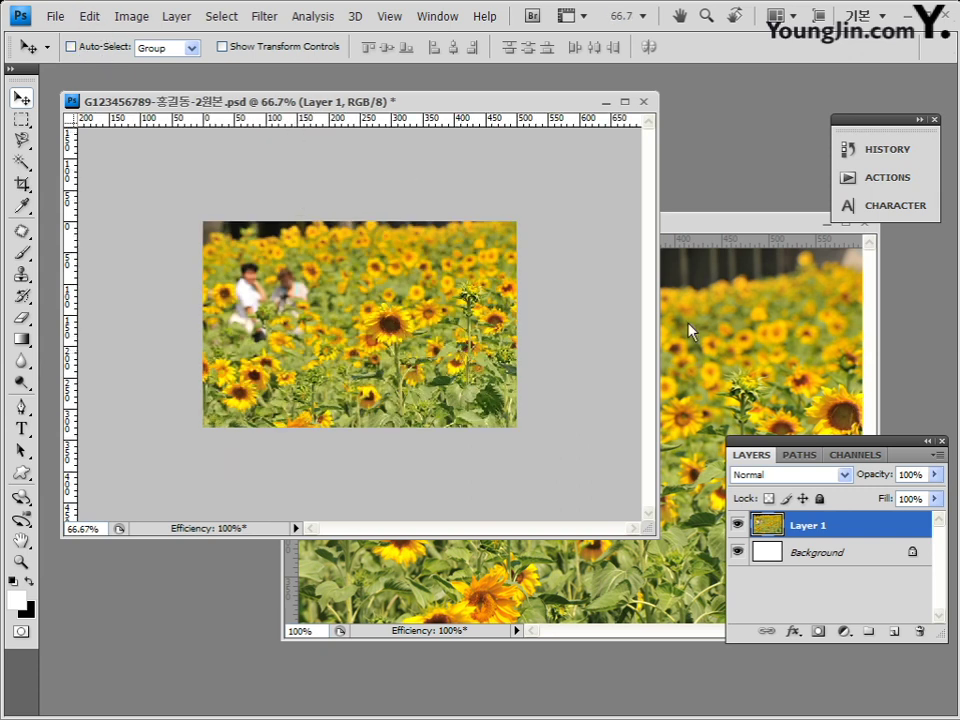
pyautogui.hotkey('ctrl', 't')
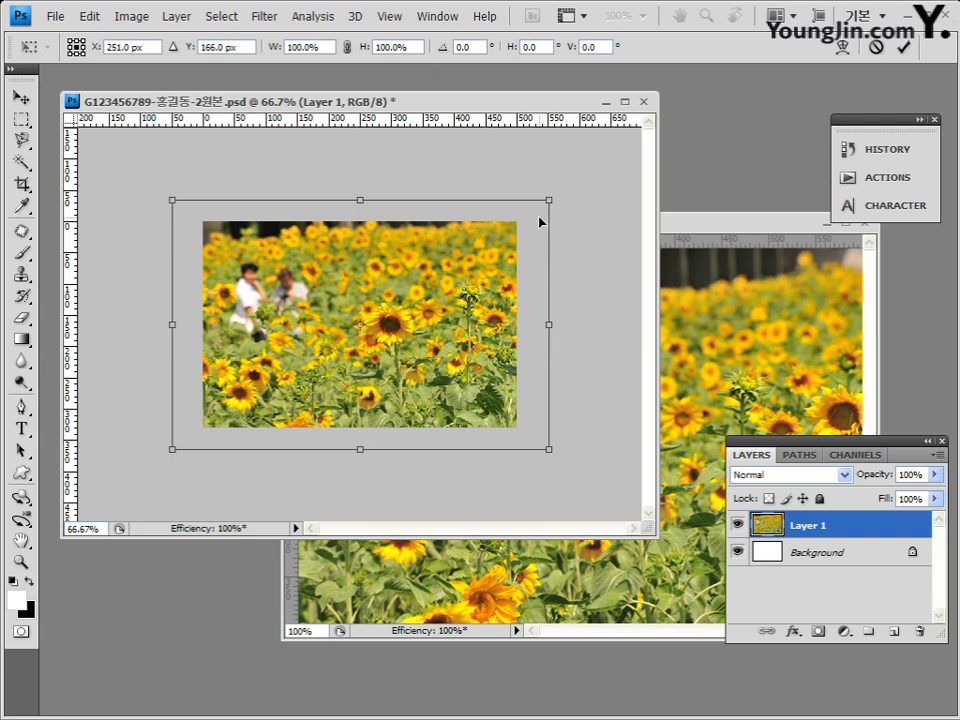
pyautogui.press('Return')
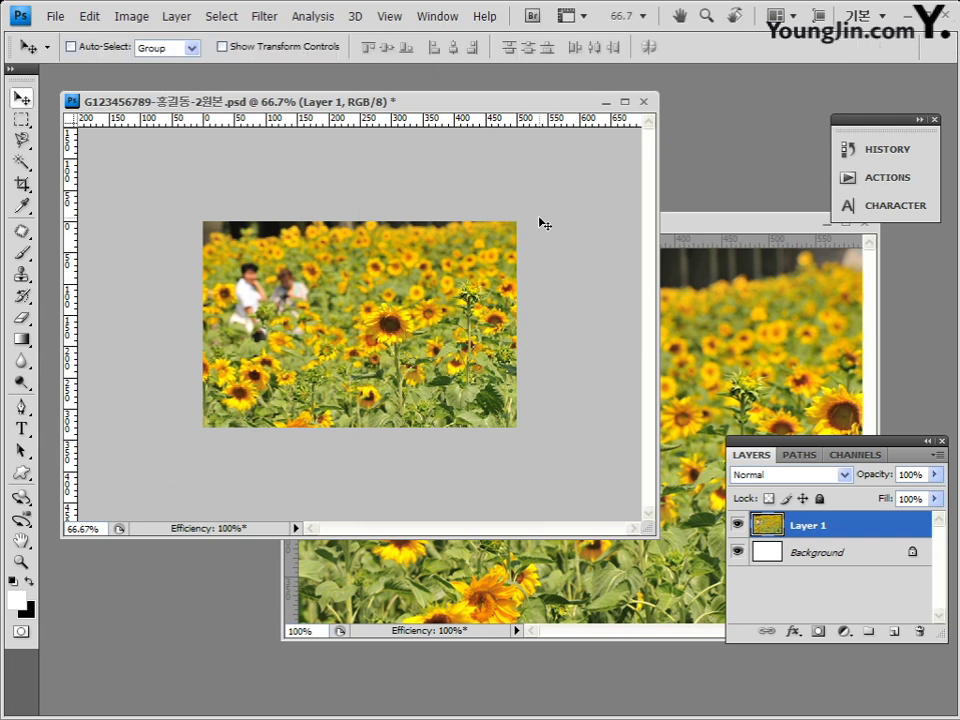
# - Close the original sunflower photo, 3급-2.jpg
pyautogui.click(713, 234)
pyautogui.moveTo(683, 223); pyautogui.dragTo(557, 188)
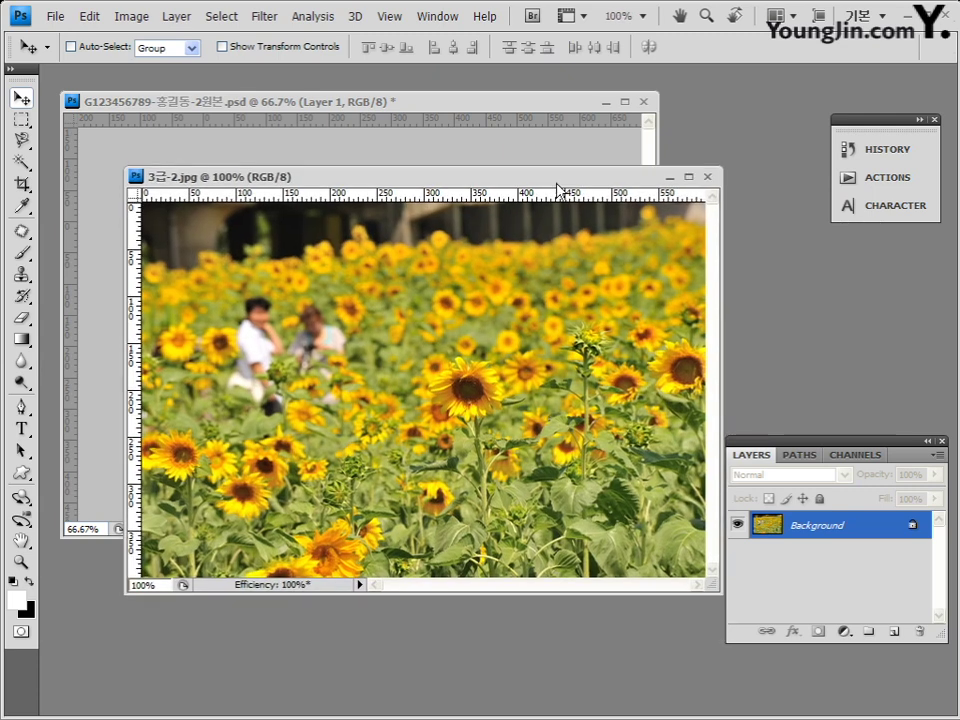
pyautogui.click(708, 178)
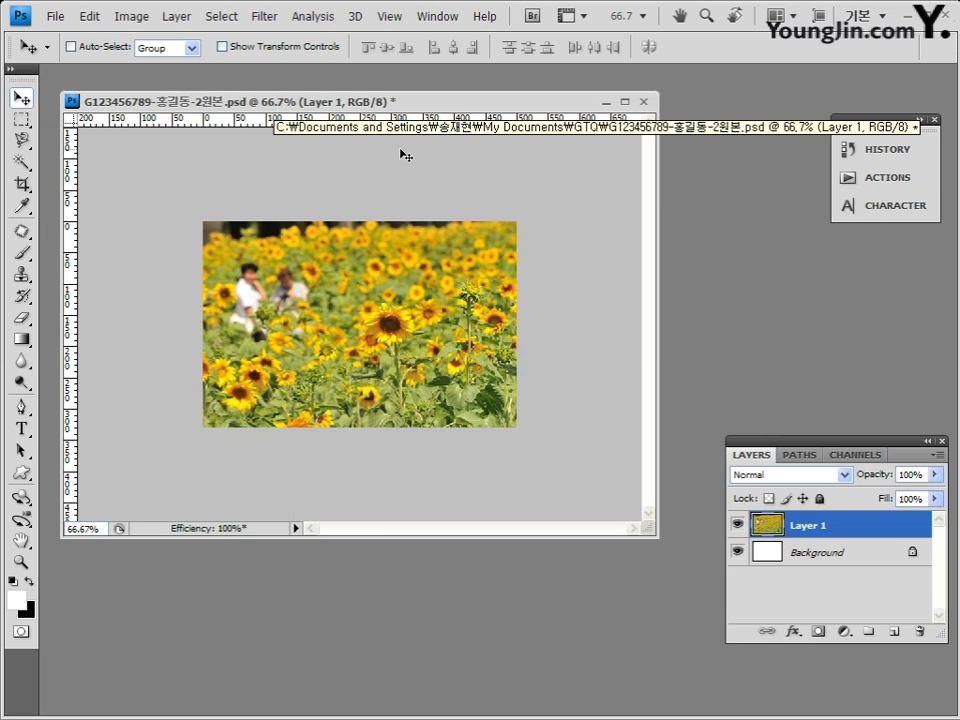
pyautogui.hotkey('ctrl', '1')
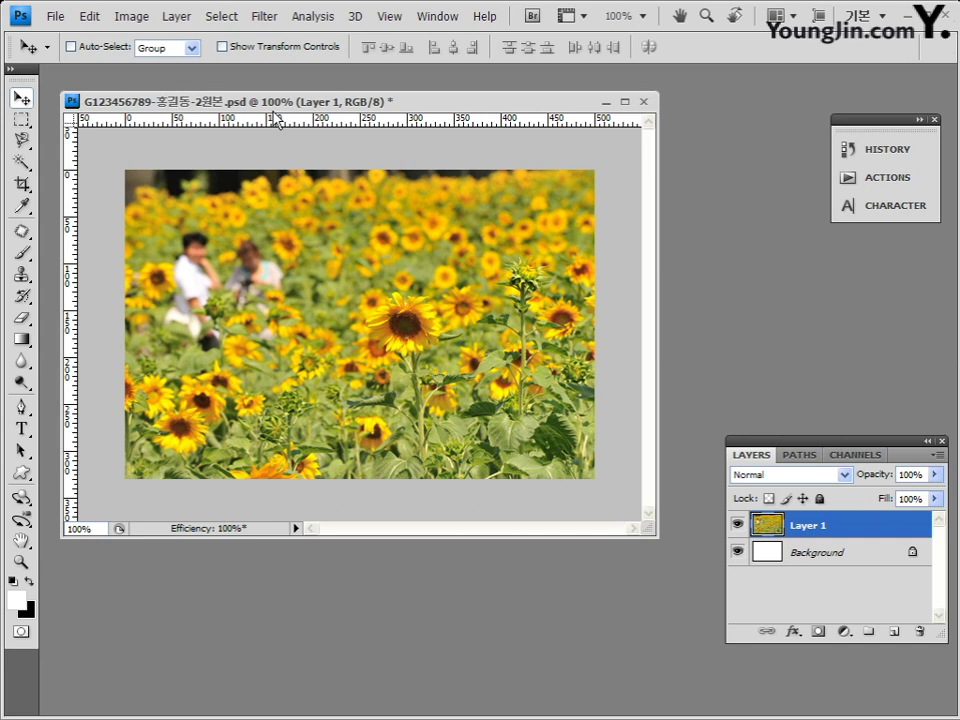
pyautogui.hotkey('ctrl', '-')
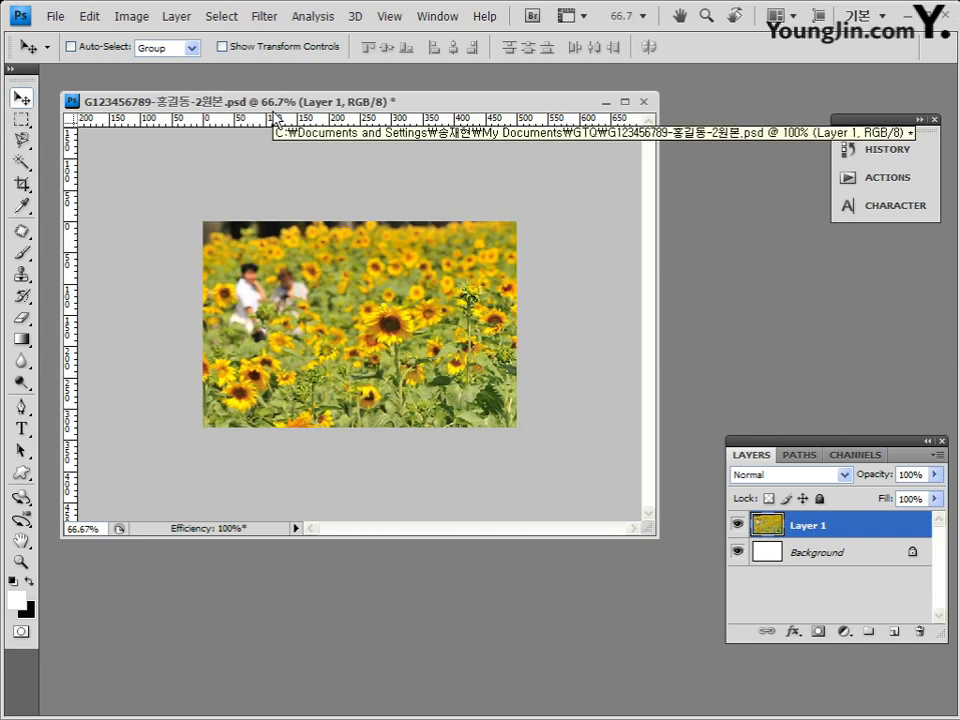
pyautogui.hotkey('ctrl', '+')
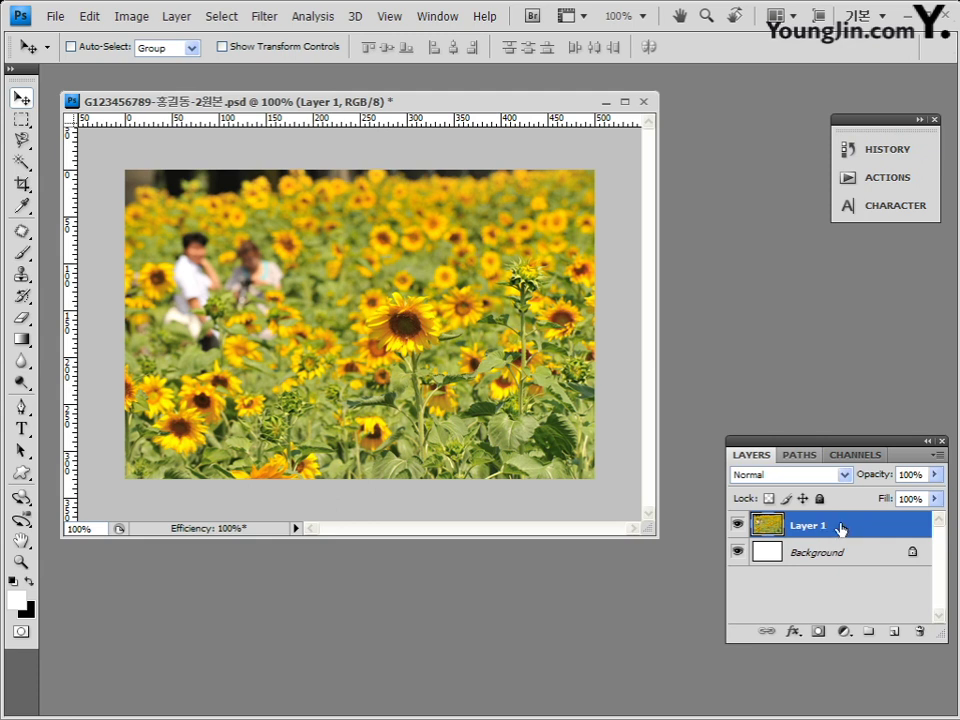
# - Hide the Layers panel and show it again, twice in a row
pyautogui.click(942, 441)
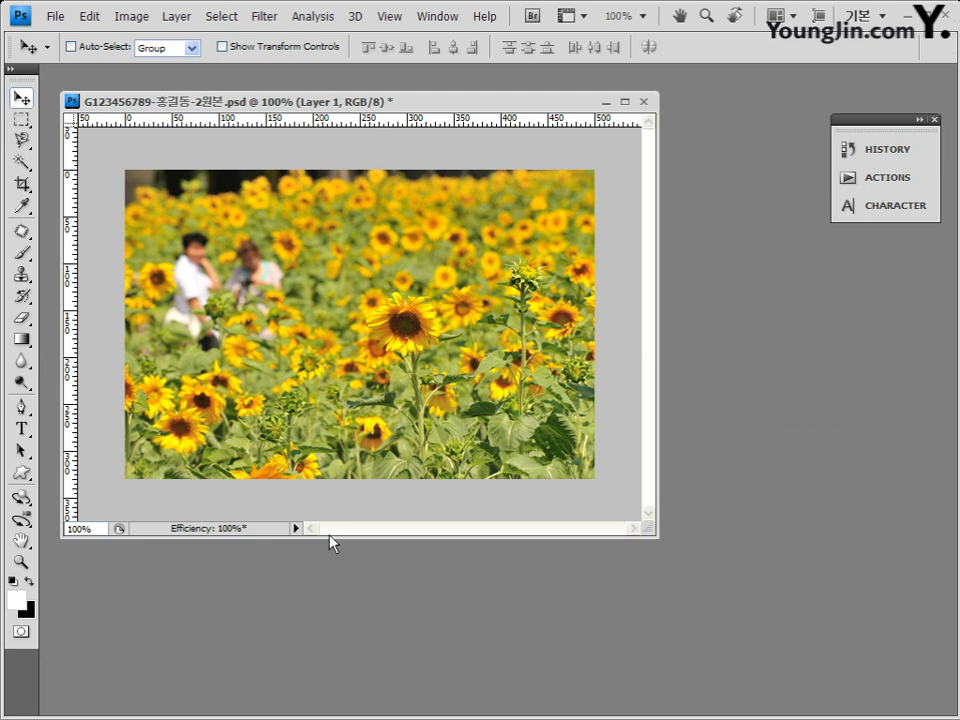
pyautogui.click(441, 20)
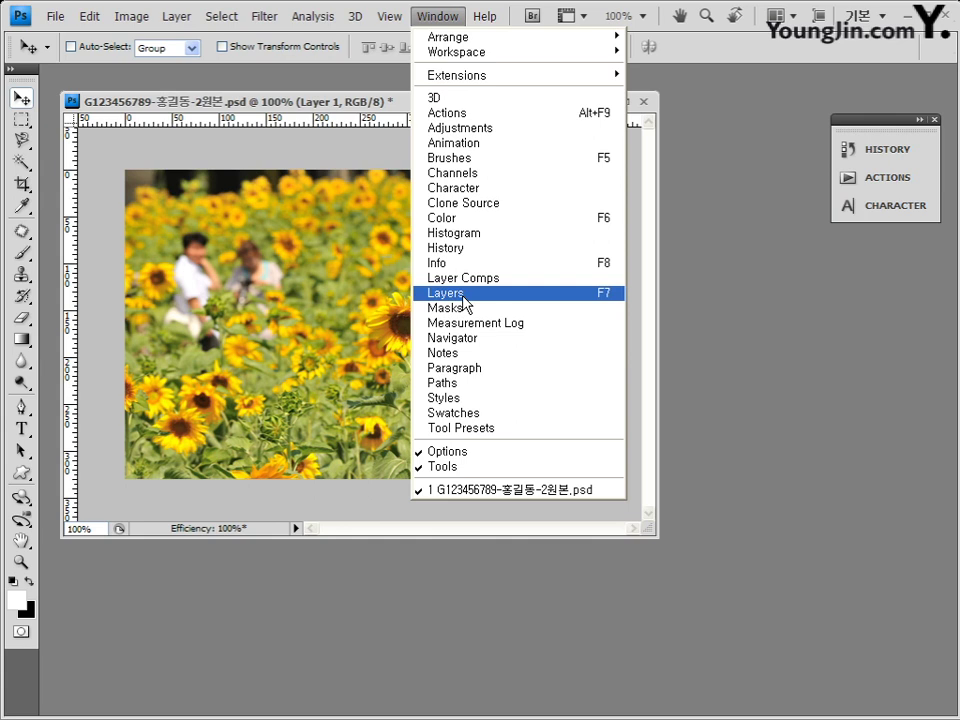
pyautogui.click(590, 296)
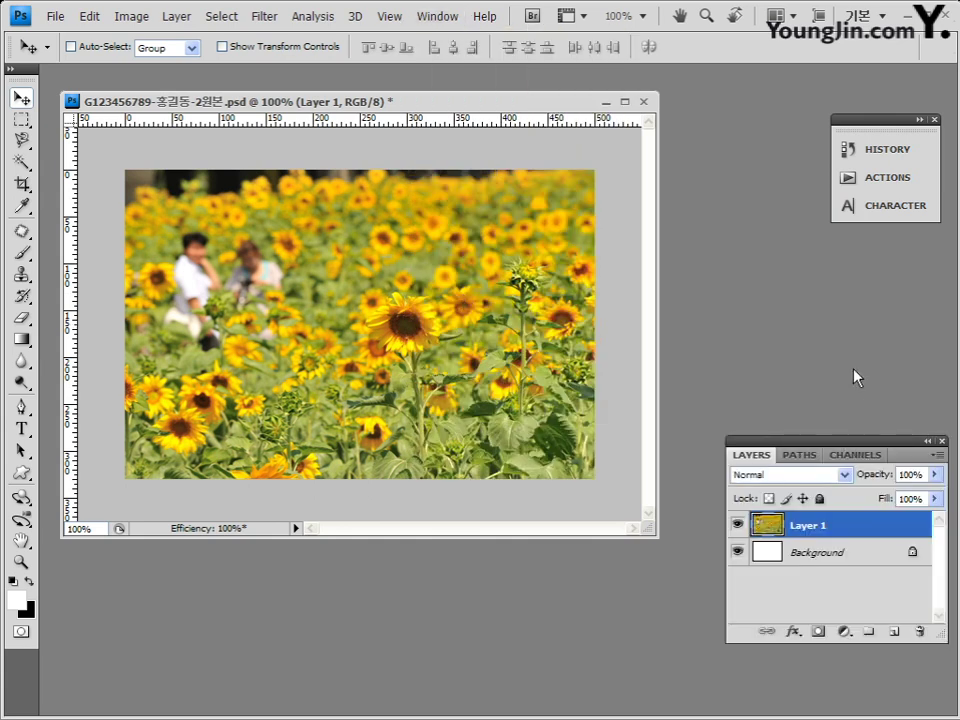
pyautogui.press('F7')
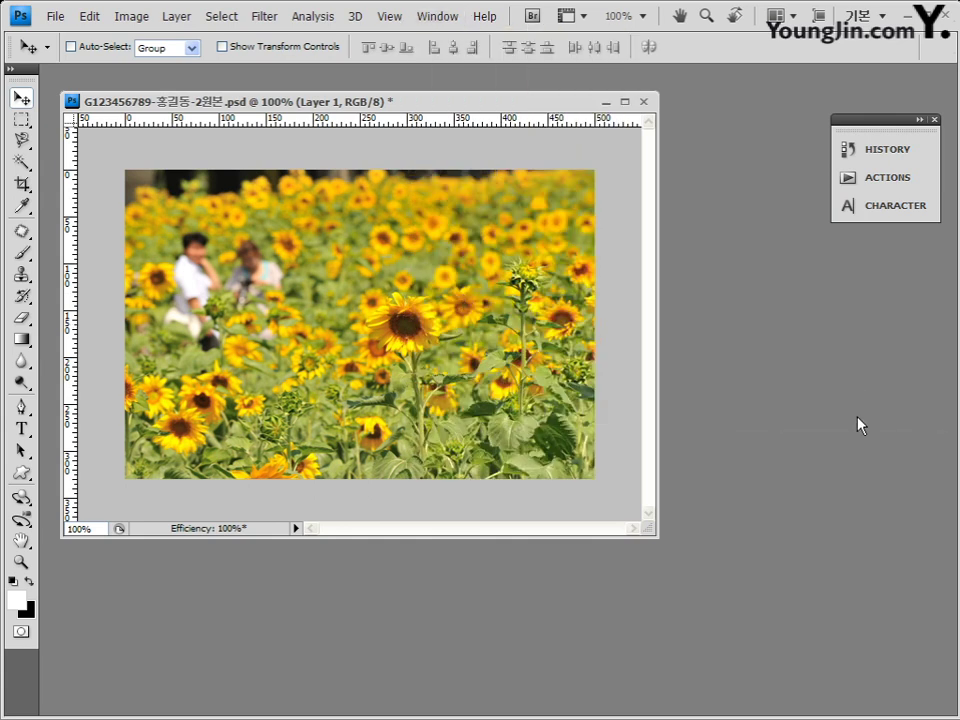
pyautogui.press('F7')
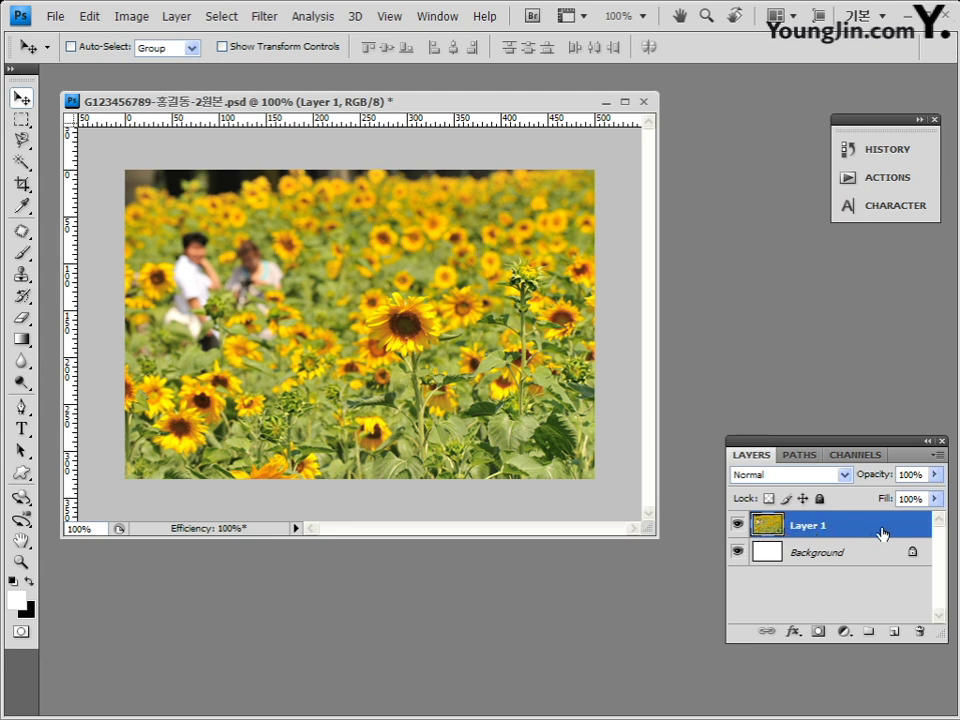
# - Rename the sunflower photo layer, Layer 1, as 해바라기
pyautogui.doubleClick(811, 527)
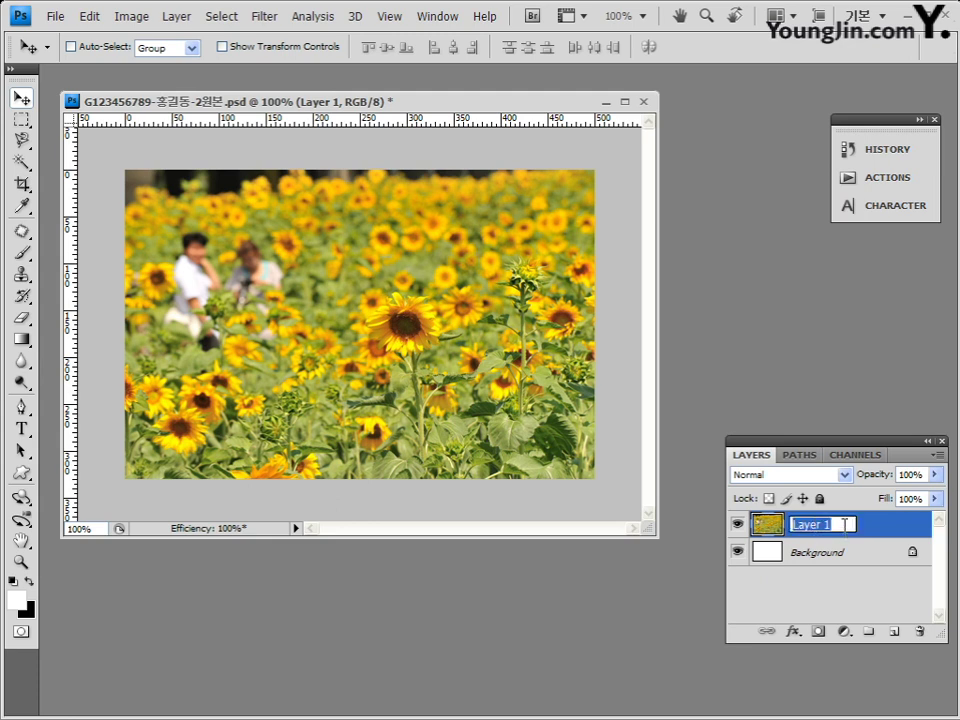
pyautogui.write('해바락')
pyautogui.write('기')
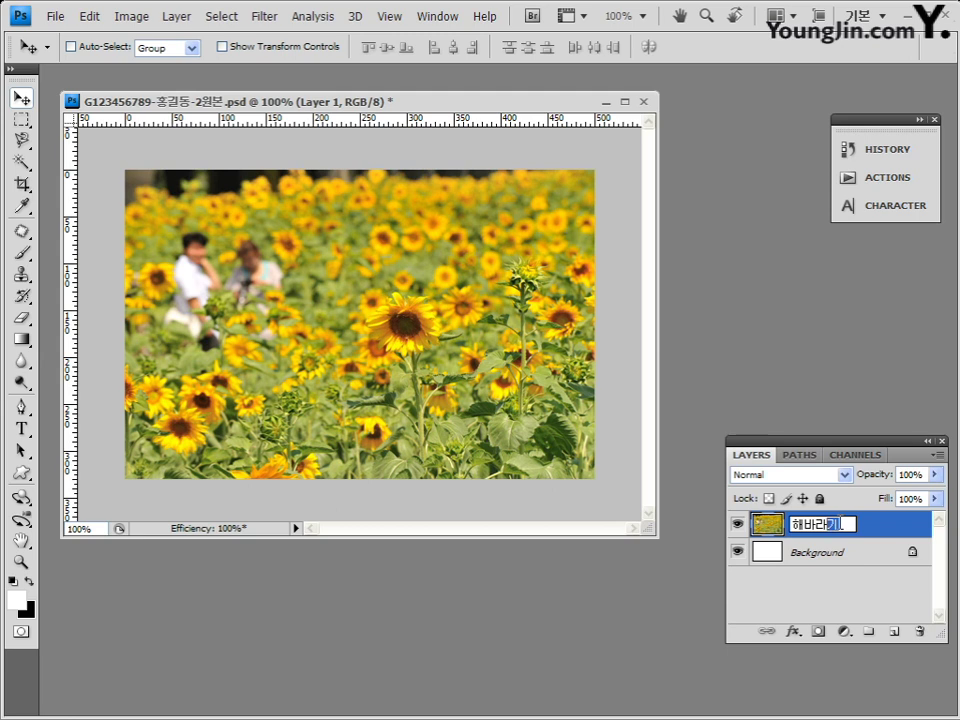
pyautogui.press('BackSpace')
pyautogui.press('BackSpace')
pyautogui.write('래')
pyautogui.press('BackSpace')
pyautogui.write('라기')
pyautogui.press('Return')
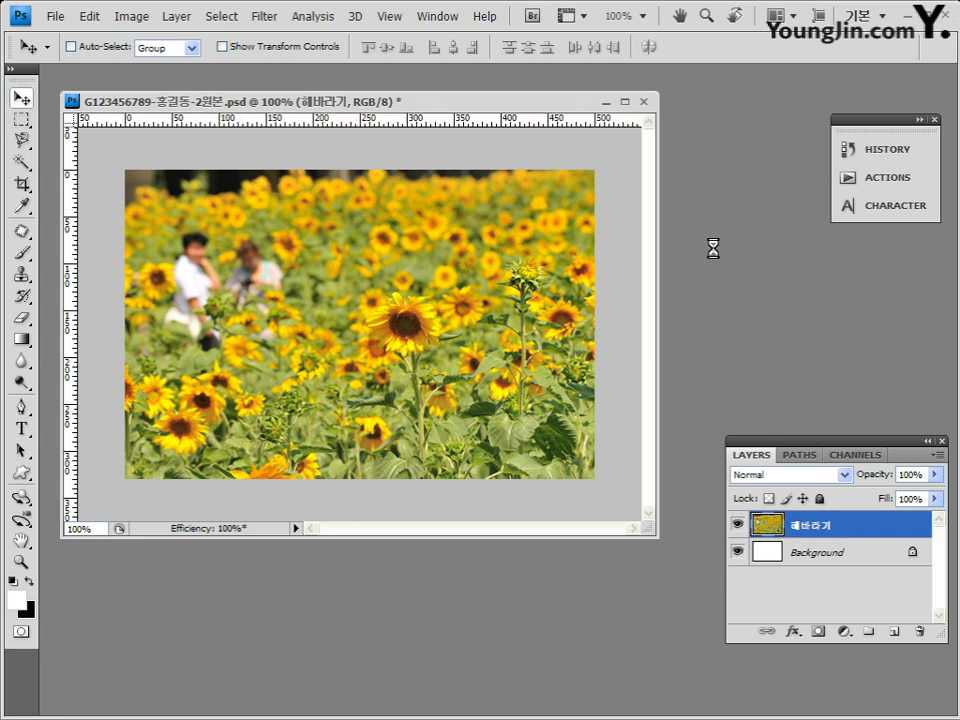
# - Reopen the image 3급-2.jpg and separate it into its own window over the practice document
pyautogui.hotkey('ctrl', 'o')
pyautogui.click(290, 150)
pyautogui.doubleClick(290, 155)
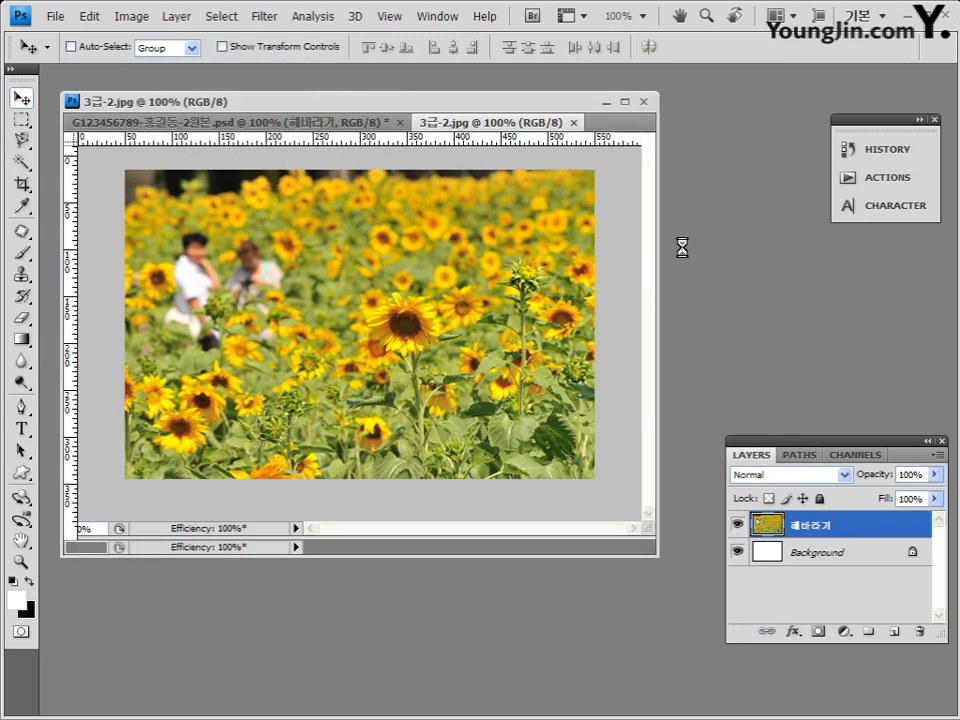
pyautogui.moveTo(476, 122); pyautogui.dragTo(348, 144)
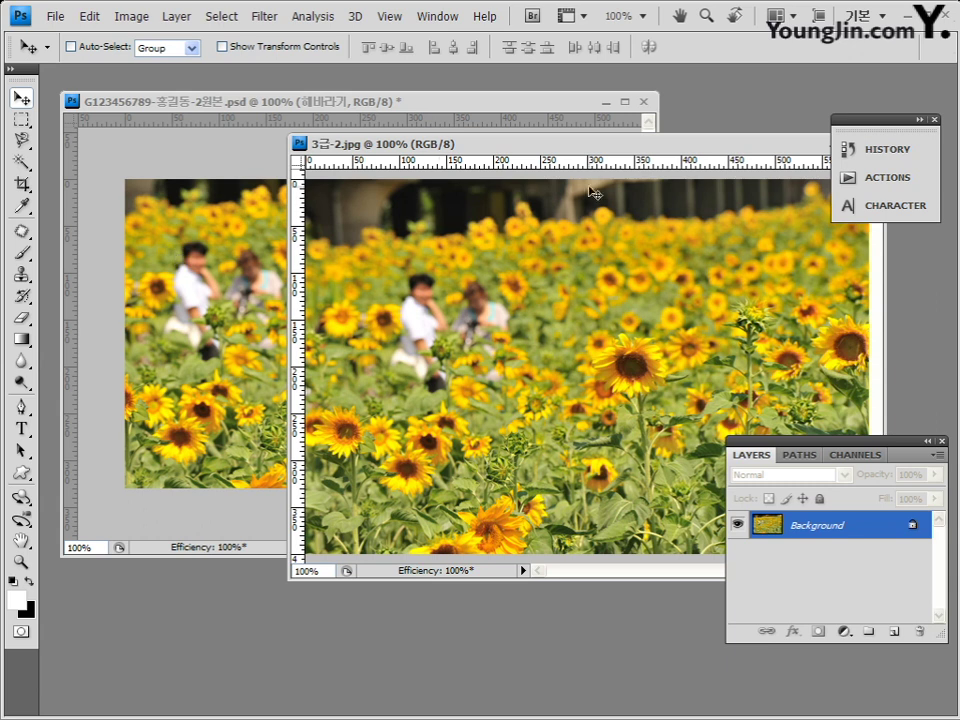
pyautogui.moveTo(588, 148); pyautogui.dragTo(458, 138)
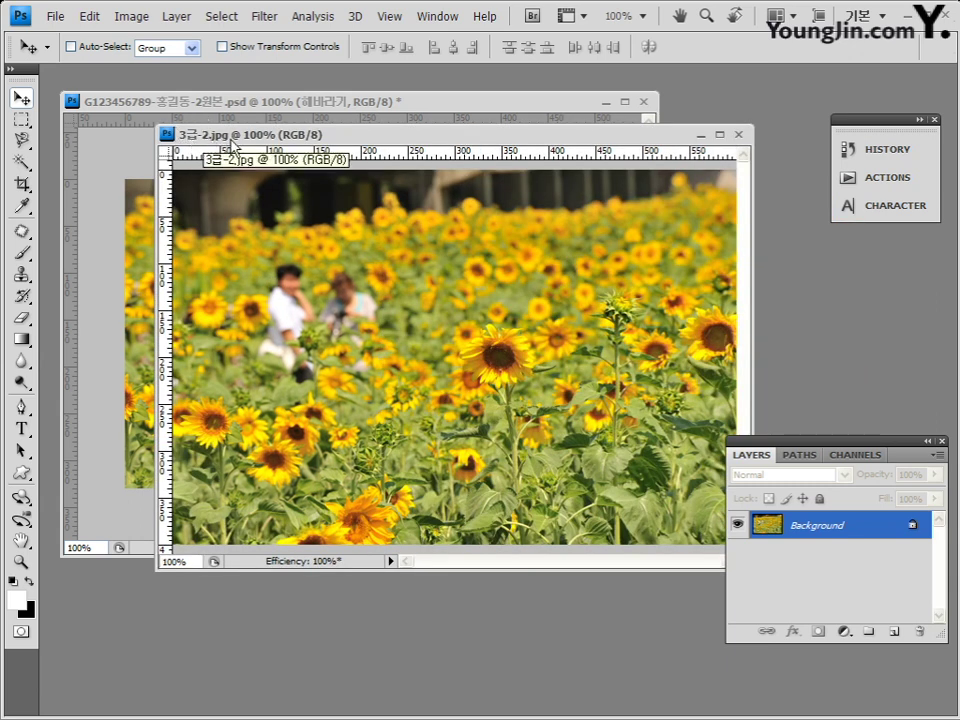
pyautogui.moveTo(422, 143); pyautogui.dragTo(363, 157)
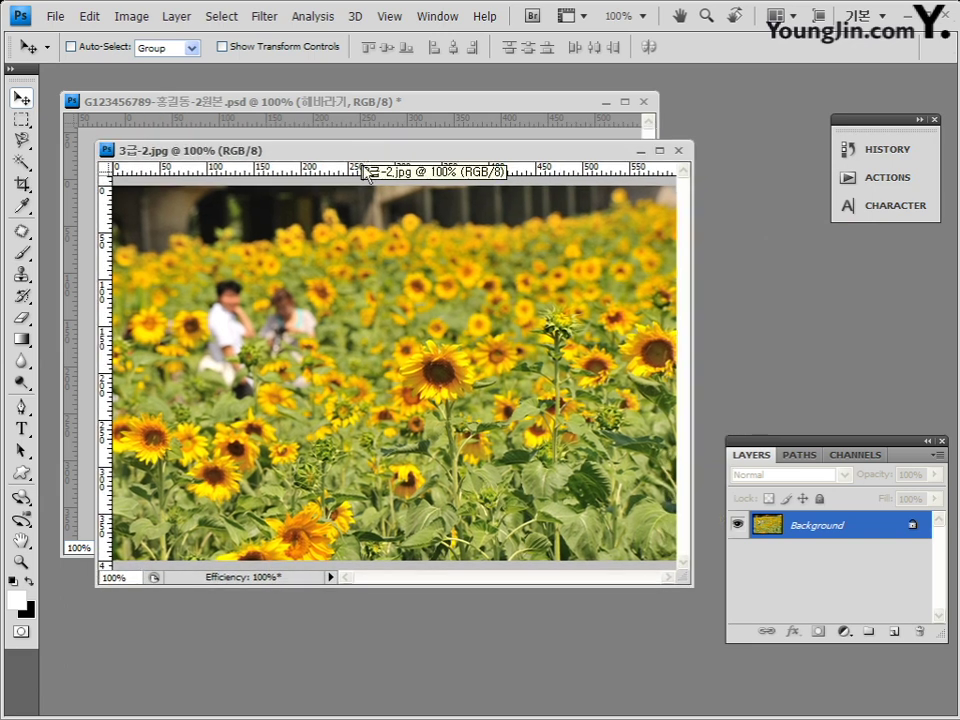
# - Flip the canvas of 3급-2.jpg horizontally
pyautogui.click(130, 20)
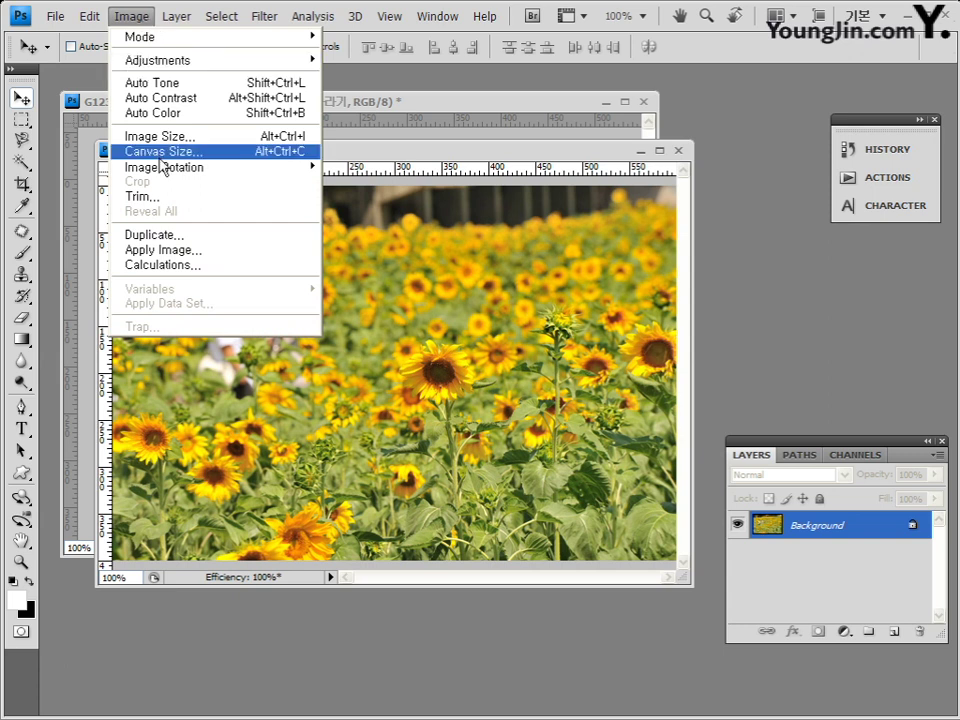
pyautogui.moveTo(165, 170)
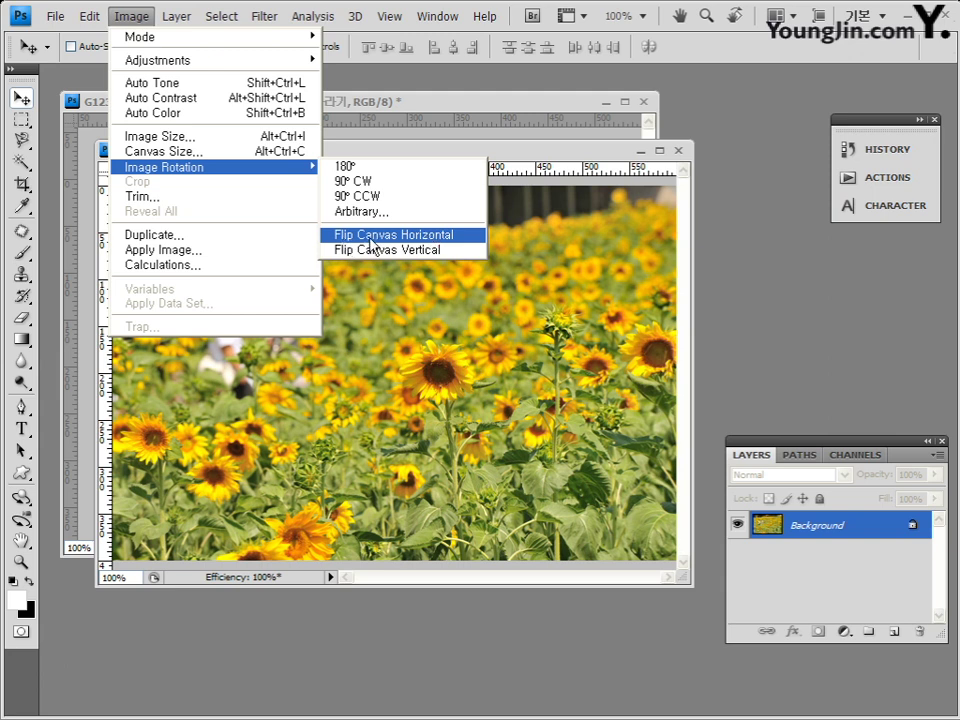
pyautogui.click(452, 237)
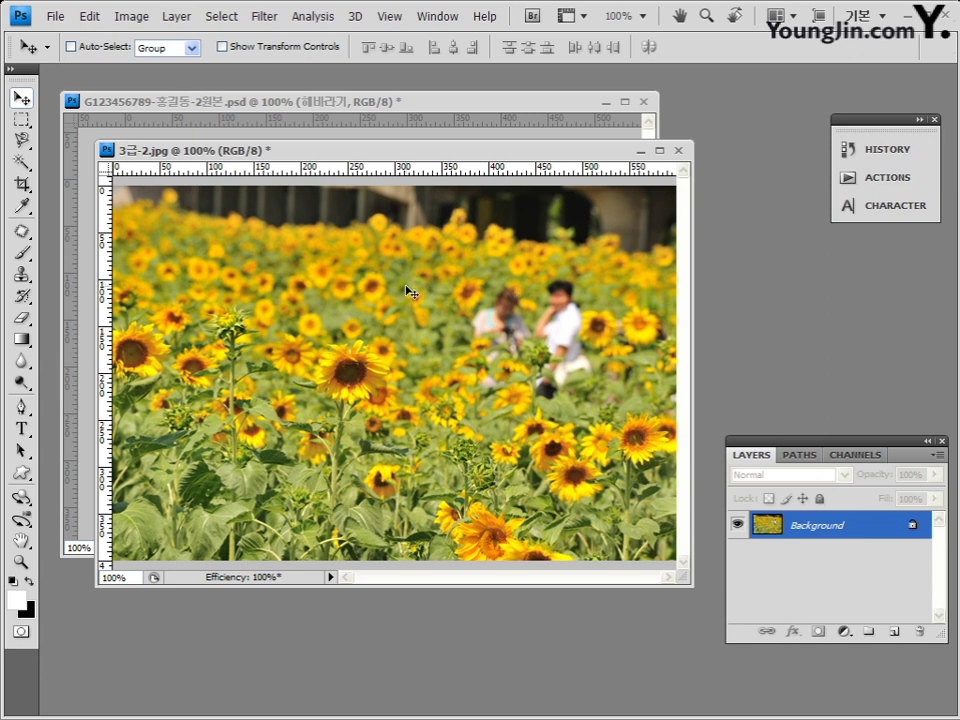
# - Compare the opened and flipped states of 3급-2.jpg in its history, ending on the opened state
pyautogui.click(887, 152)
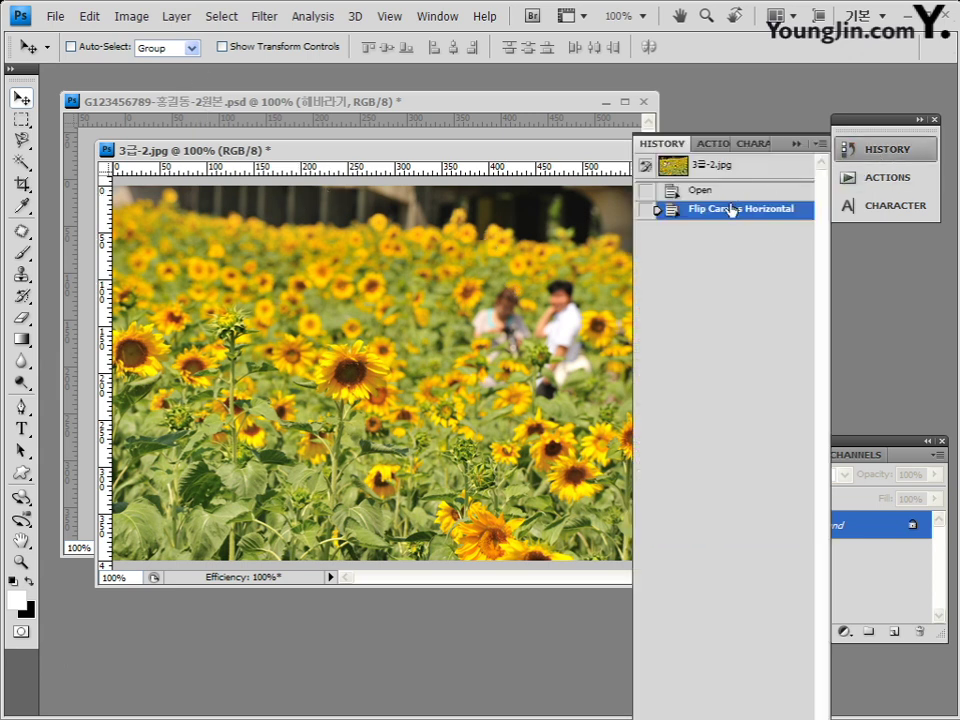
pyautogui.click(734, 192)
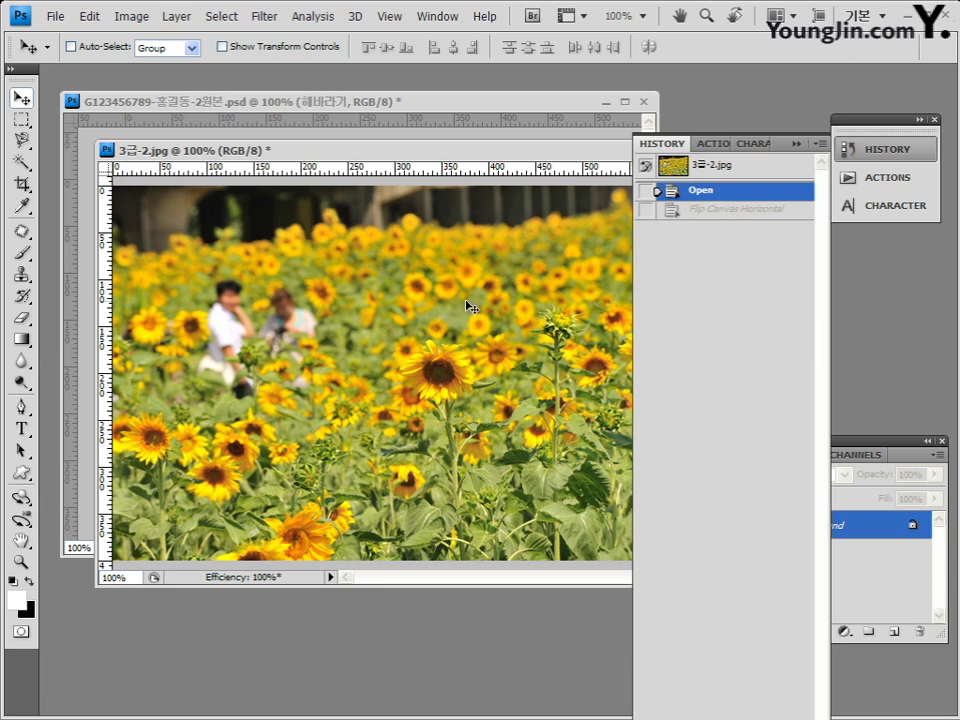
pyautogui.click(740, 211)
pyautogui.click(744, 194)
pyautogui.click(706, 217)
pyautogui.click(685, 193)
# - Flip the canvas of 3급-2.jpg vertically, and revert it to its opened state through the history
pyautogui.click(131, 16)
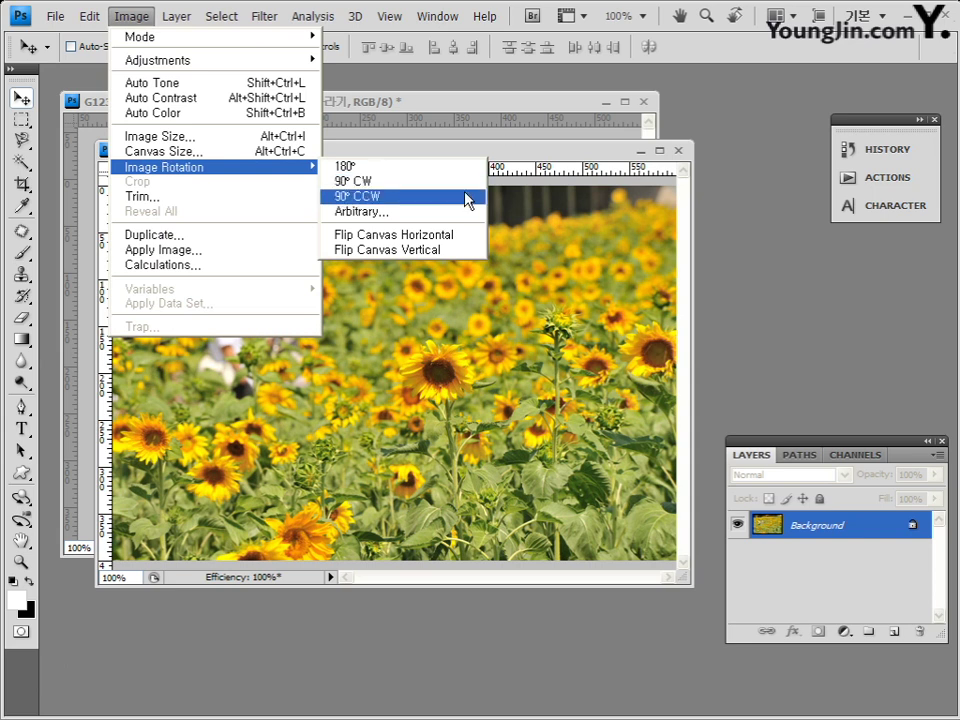
pyautogui.click(432, 258)
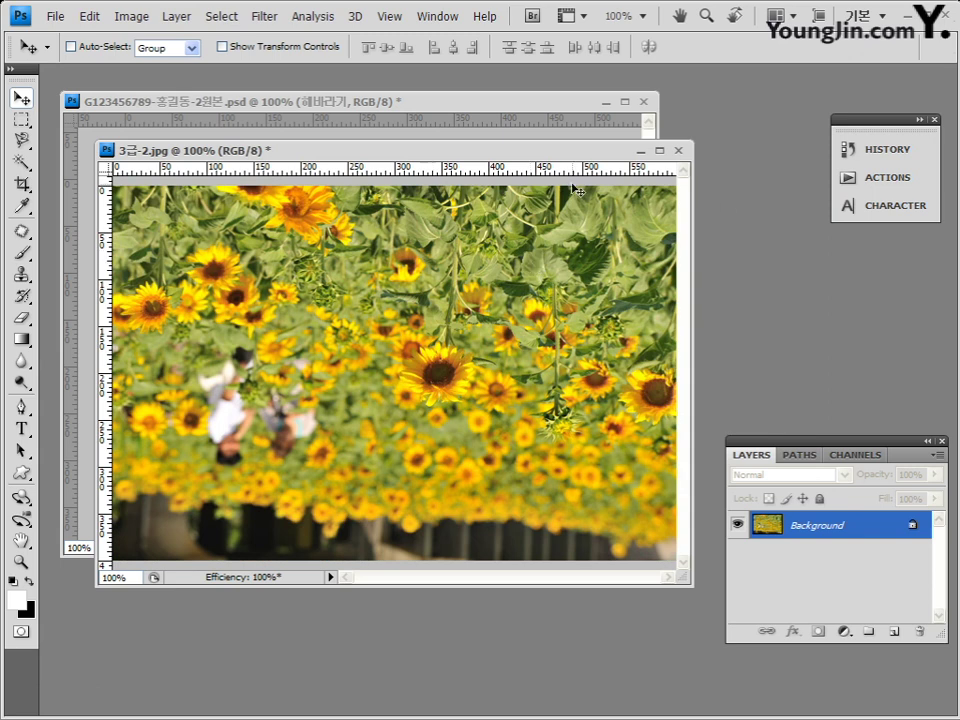
pyautogui.click(890, 151)
pyautogui.click(705, 191)
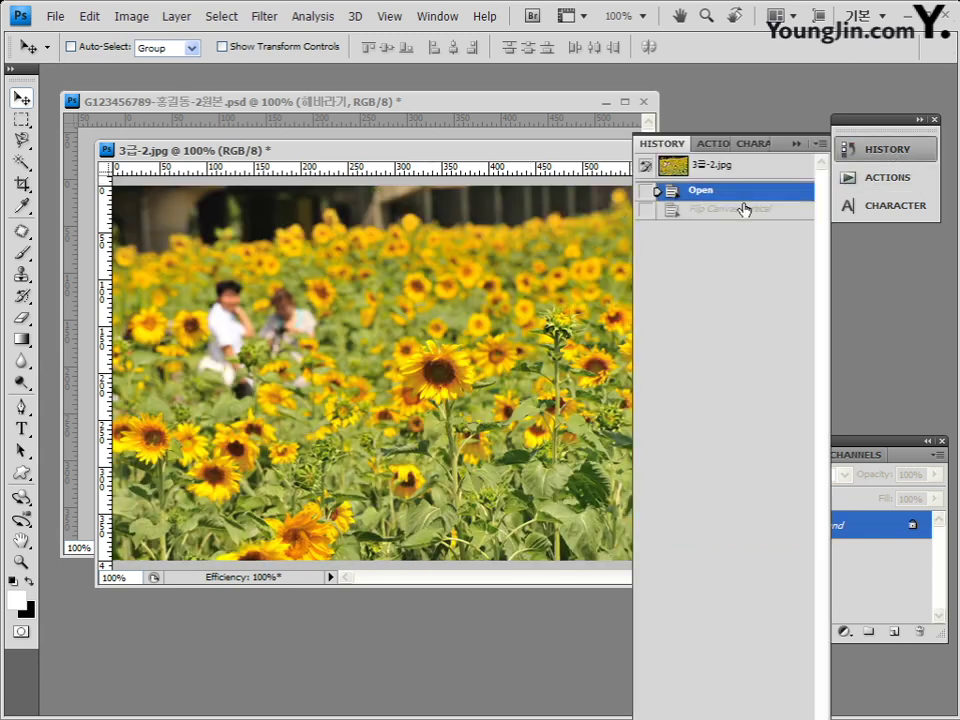
# - Flip the canvas of 3급-2.jpg horizontally once more
pyautogui.click(89, 16)
pyautogui.moveTo(131, 16)
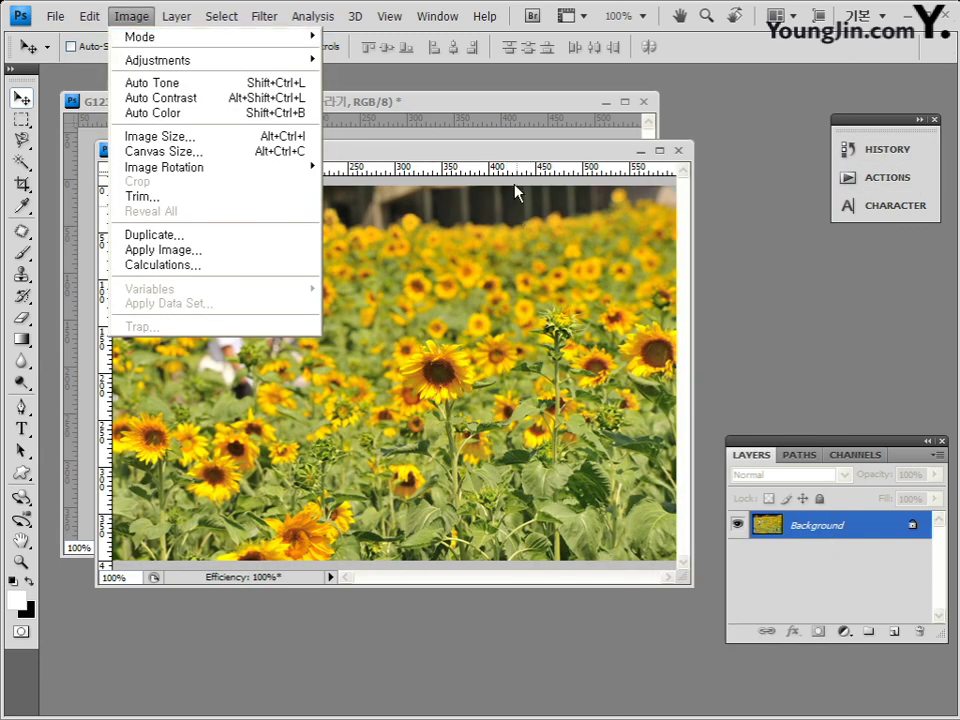
pyautogui.moveTo(93, 17)
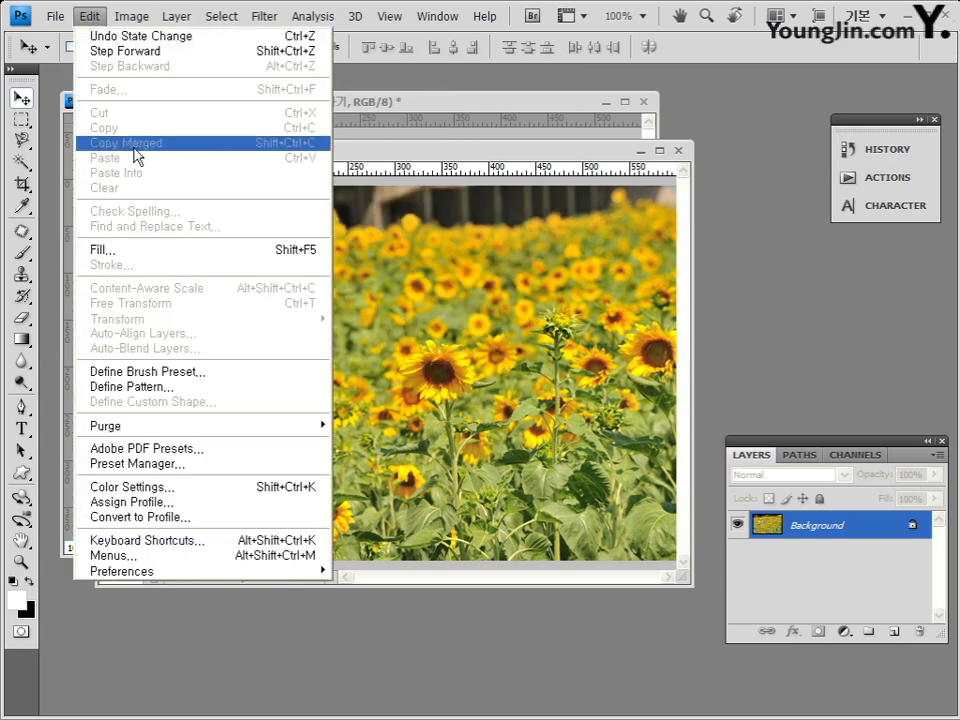
pyautogui.moveTo(180, 170)
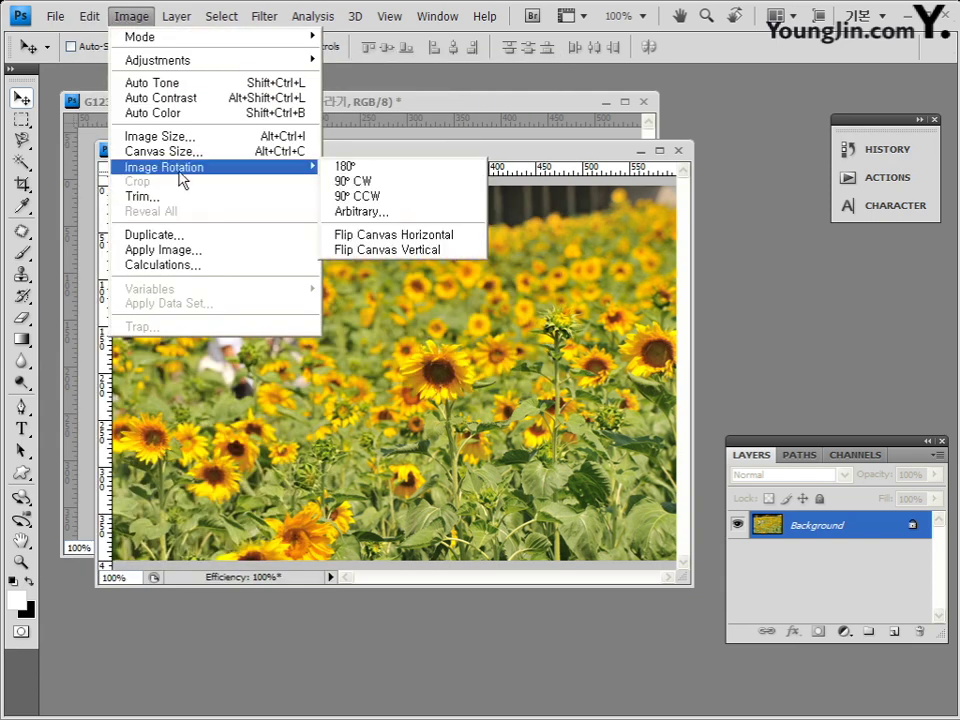
pyautogui.click(392, 236)
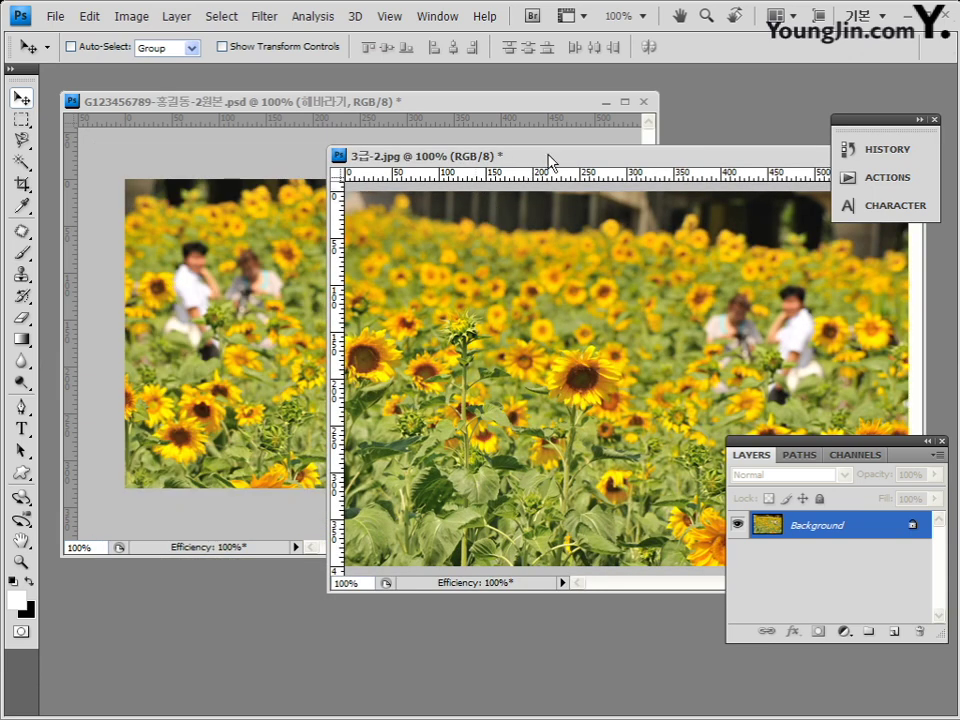
# - Close 3급-2.jpg without saving its changes
pyautogui.moveTo(551, 158); pyautogui.dragTo(430, 158)
pyautogui.click(788, 158)
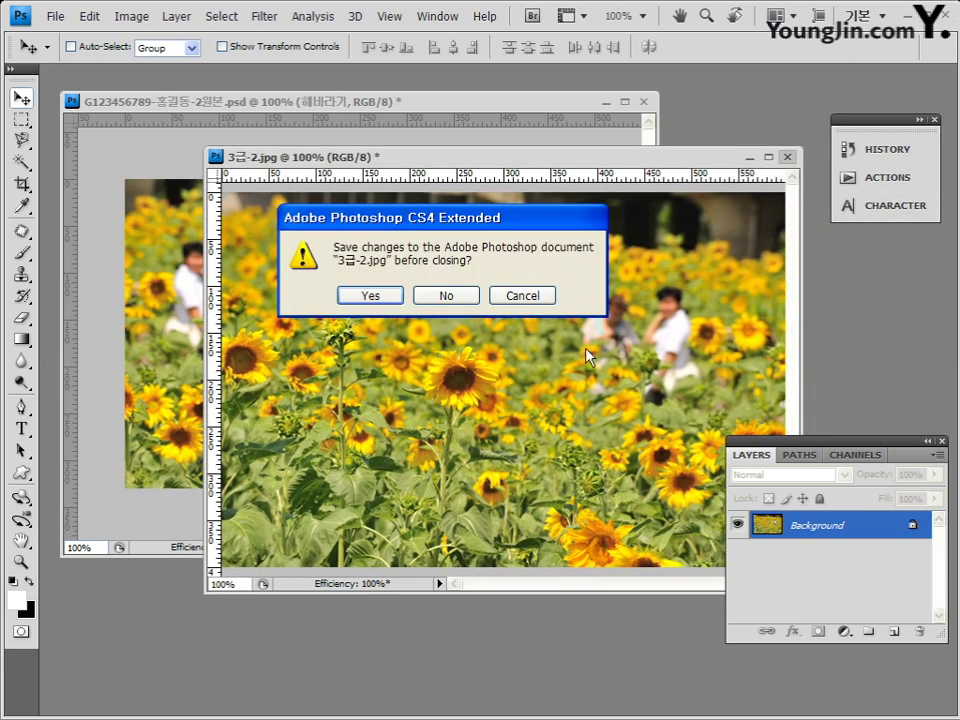
pyautogui.click(463, 297)
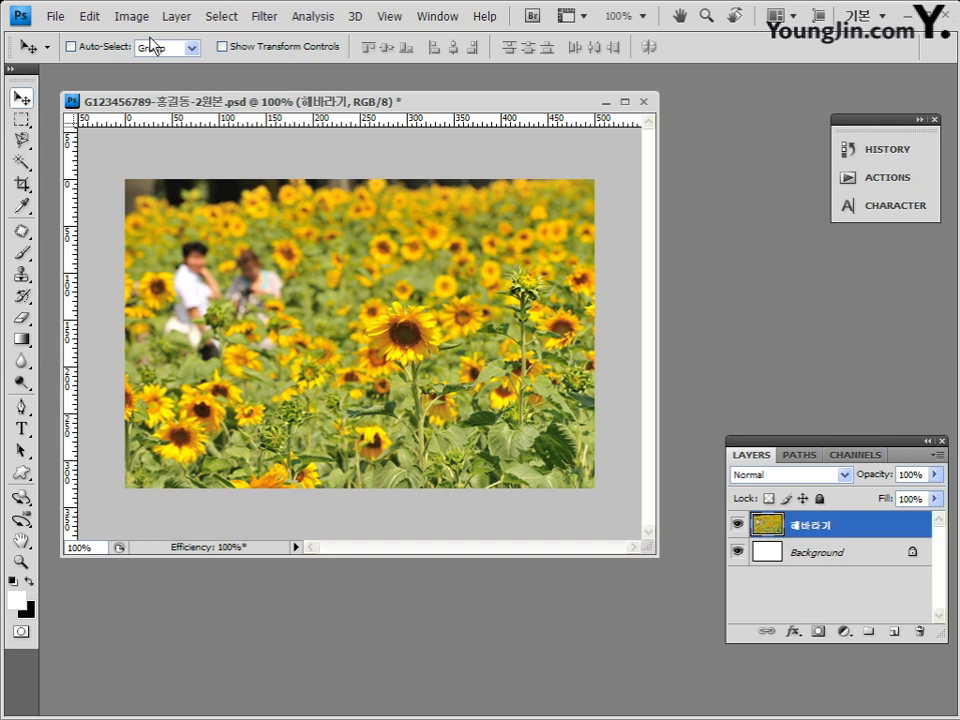
# - Flip the 해바라기 layer horizontally with the Transform command in the practice document
pyautogui.click(98, 18)
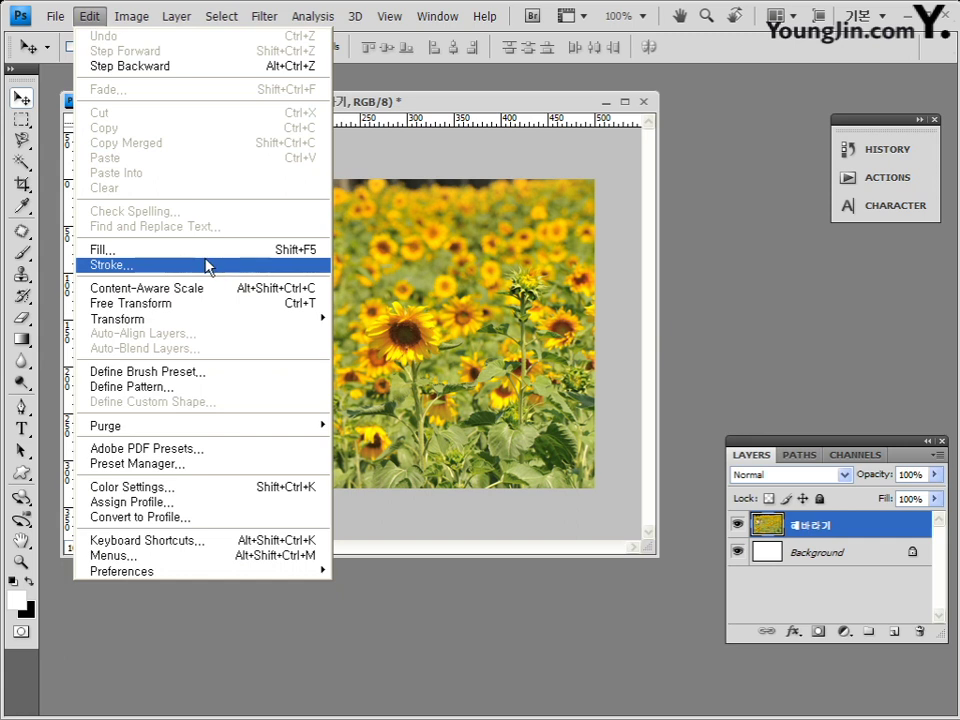
pyautogui.moveTo(199, 322)
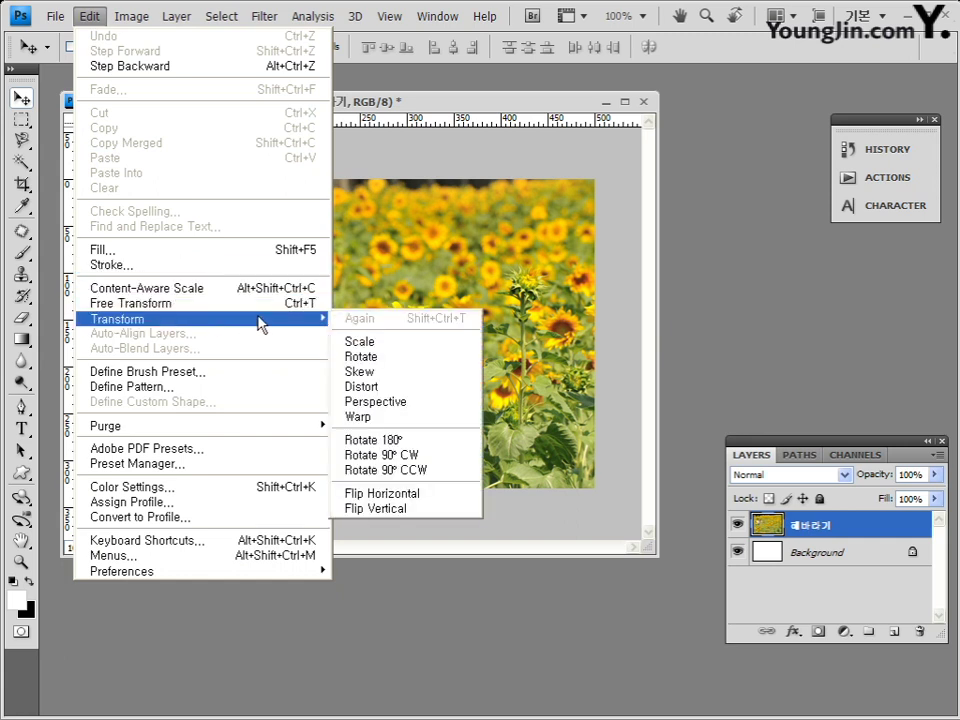
pyautogui.click(414, 495)
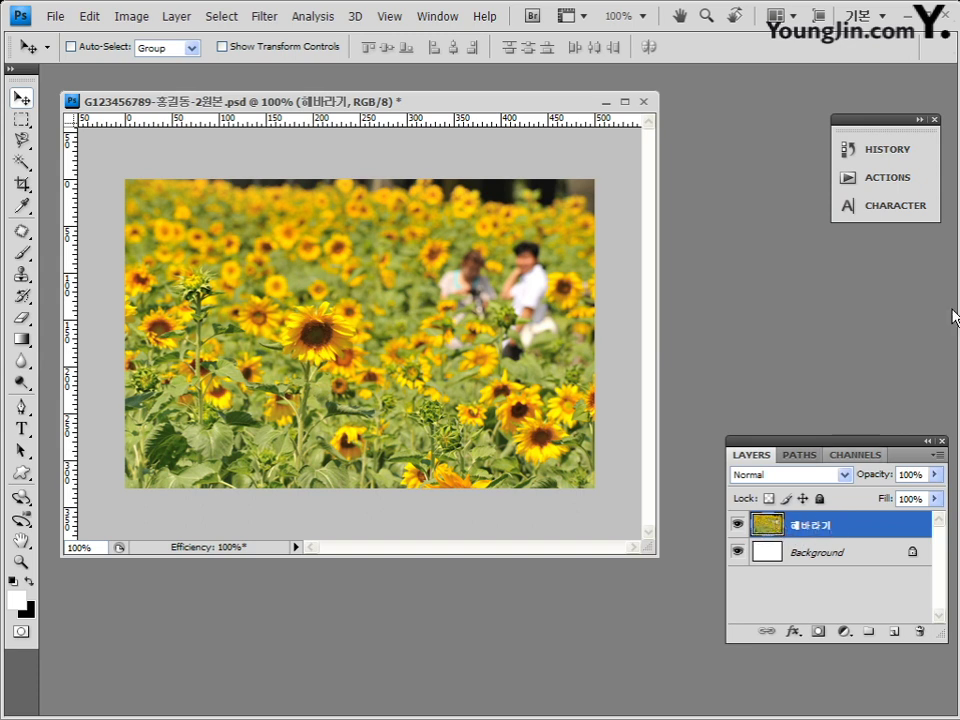
pyautogui.click(896, 156)
pyautogui.click(891, 160)
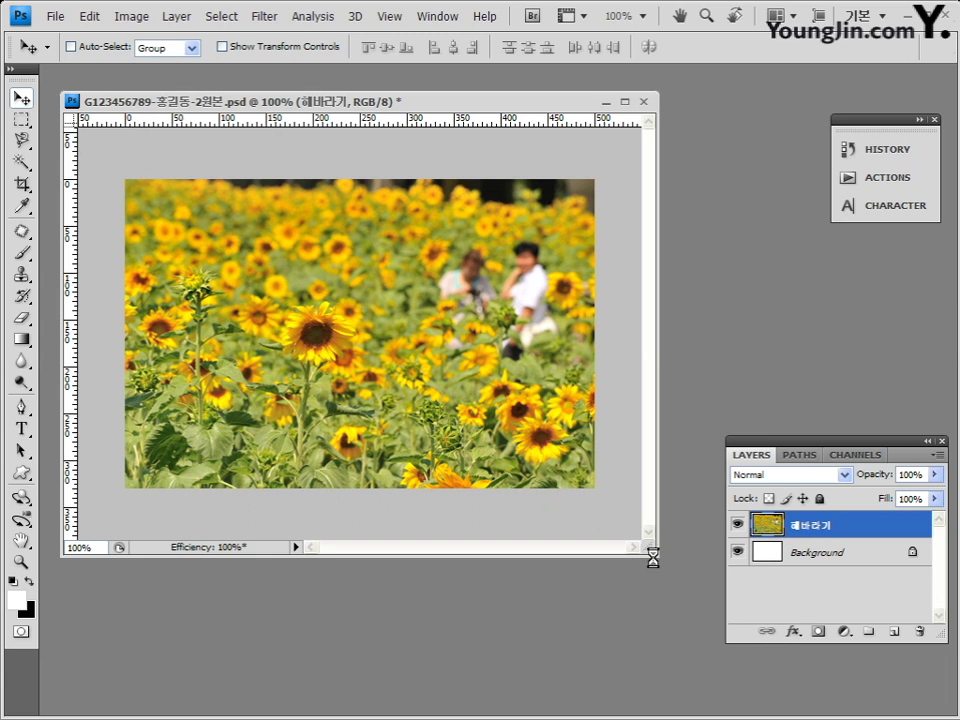
# - Enlarge the document window to expose more area around the canvas and move the 해바라기 layer slightly to the right
pyautogui.moveTo(656, 559); pyautogui.dragTo(729, 616)
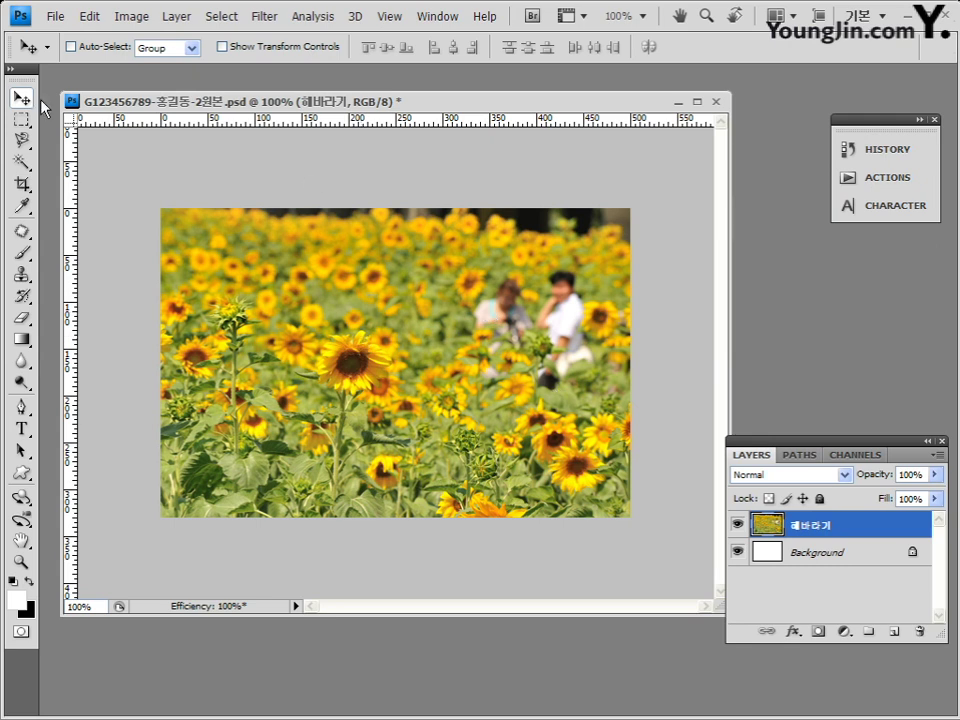
pyautogui.moveTo(499, 378); pyautogui.dragTo(546, 394)
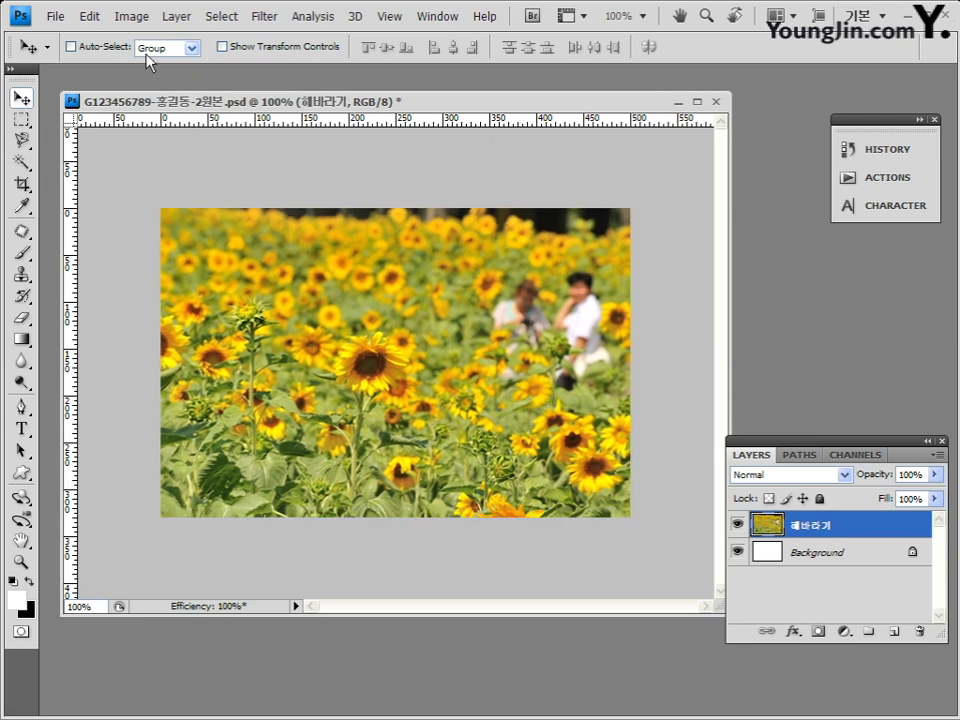
# - Try stretching the 해바라기 layer's height to about 101.8% with Free Transform and discard the change
pyautogui.click(90, 17)
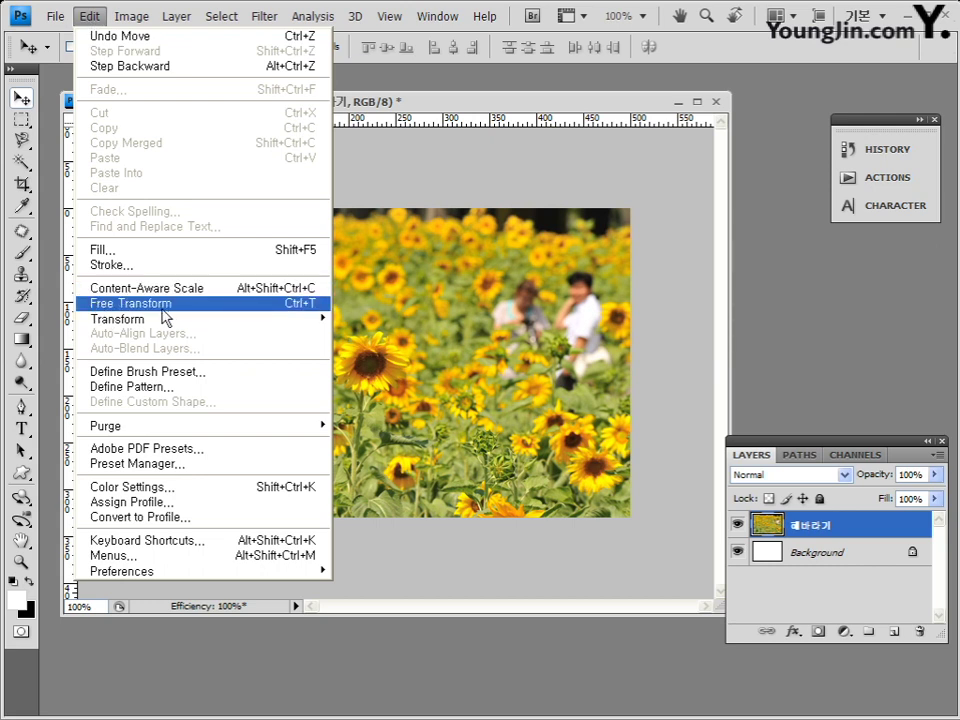
pyautogui.click(258, 311)
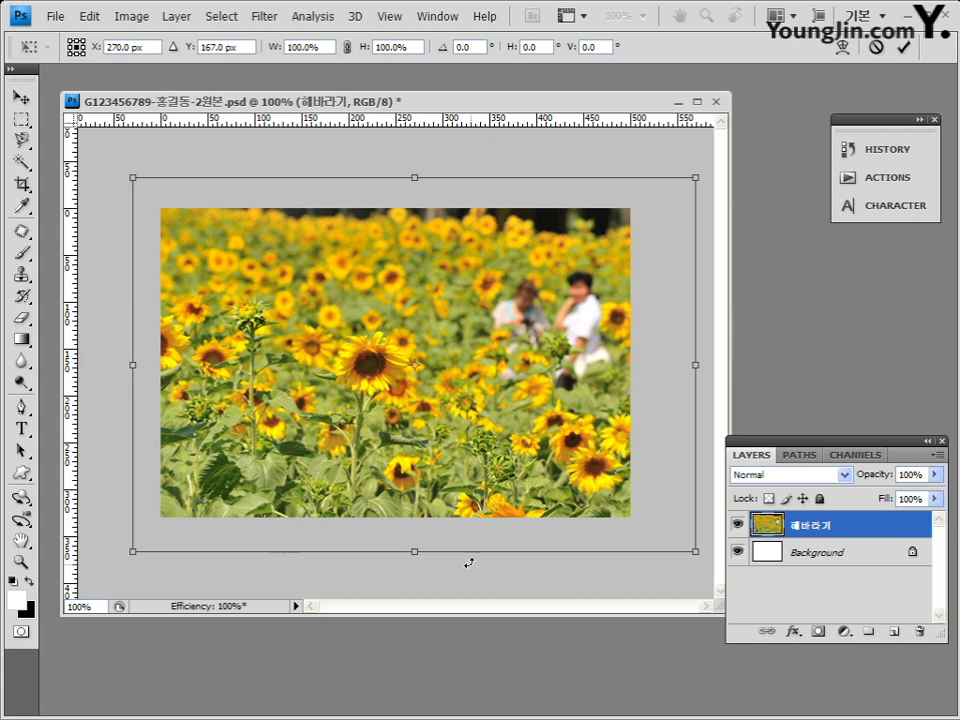
pyautogui.moveTo(413, 553)
pyautogui.mouseDown()
pyautogui.moveTo(413, 497)
pyautogui.moveTo(413, 559)
pyautogui.mouseUp()
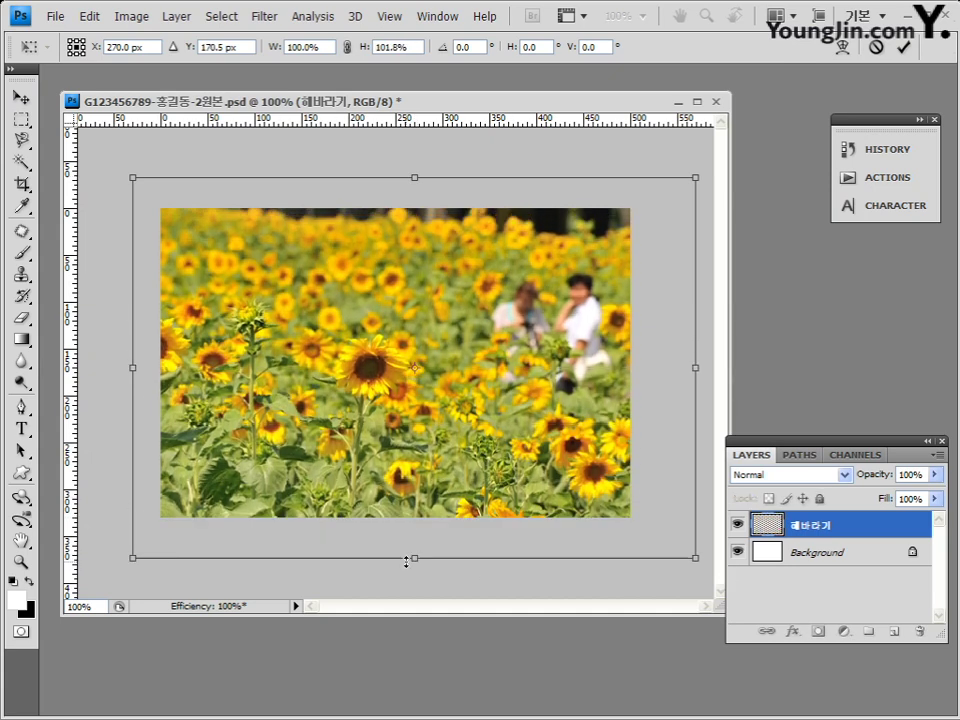
pyautogui.moveTo(696, 558)
pyautogui.mouseDown()
pyautogui.moveTo(617, 510)
pyautogui.moveTo(684, 563)
pyautogui.mouseUp()
pyautogui.press('Return')
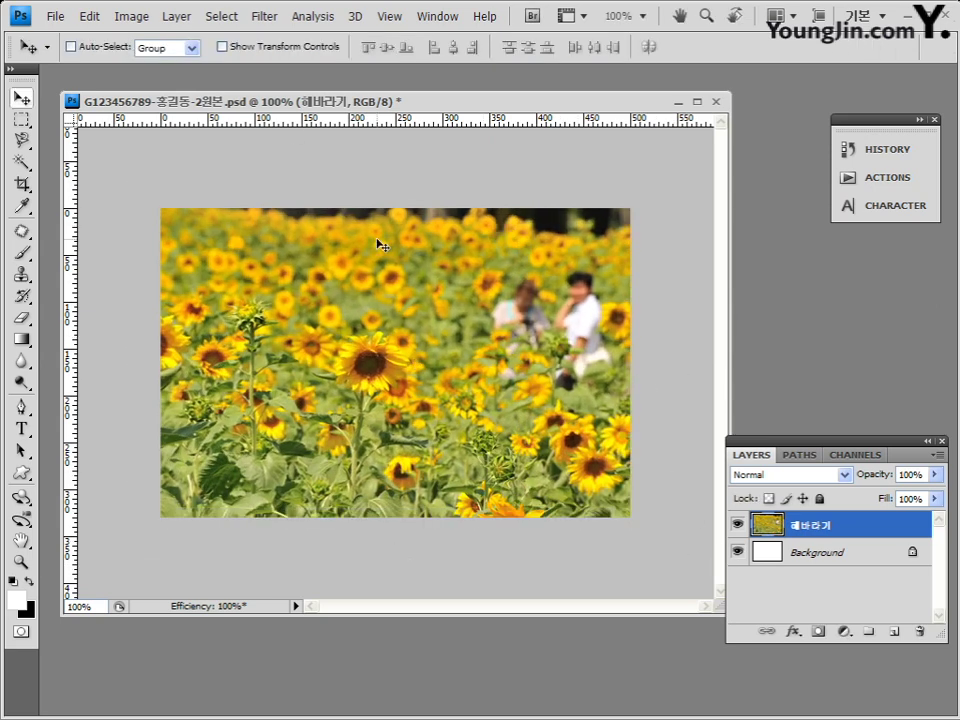
# - Try reducing the 해바라기 layer's height to about 95.3% from its lower edge with Free Transform, discarding the change
pyautogui.click(91, 18)
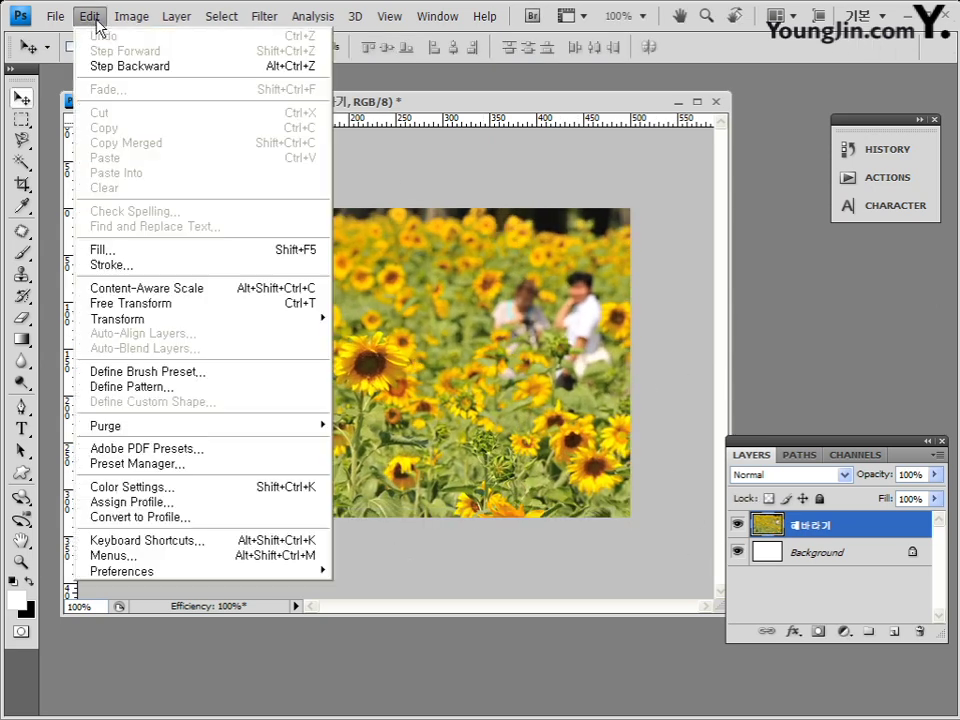
pyautogui.click(200, 303)
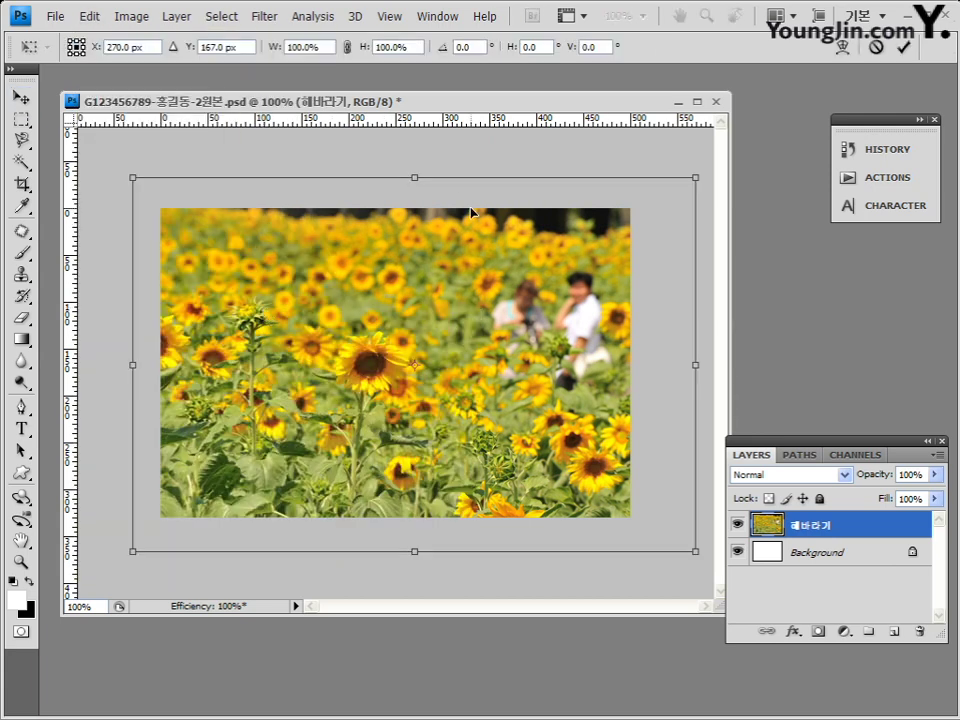
pyautogui.moveTo(414, 551); pyautogui.dragTo(399, 535)
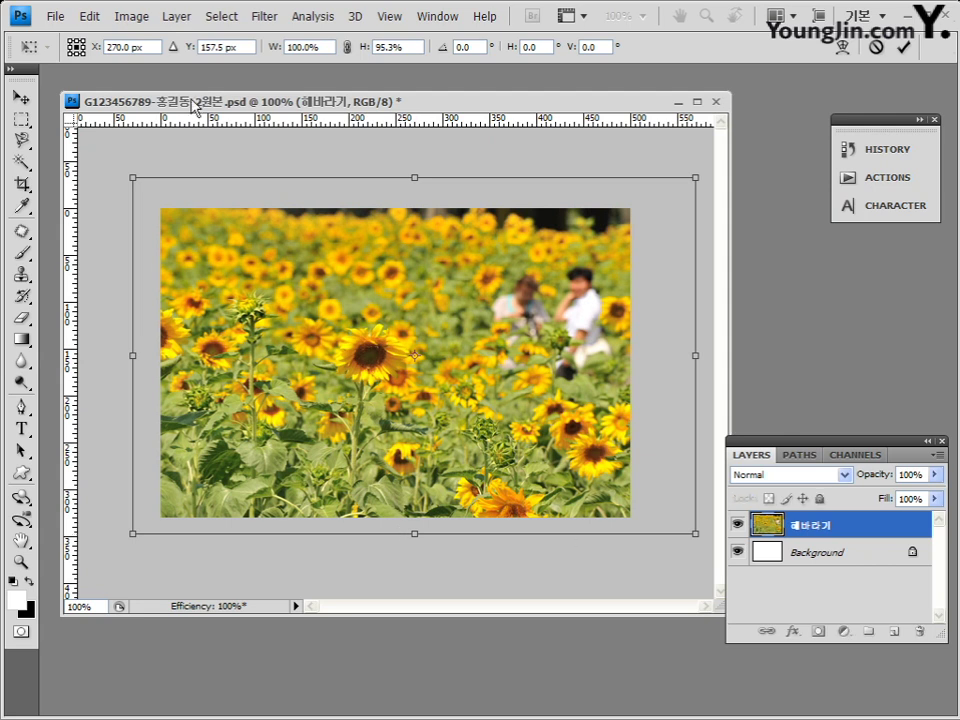
pyautogui.press('Return')
# - Try scaling the 해바라기 layer proportionally from its lower-right corner to about 96.2% and 69.7%, and cancel the transform
pyautogui.click(89, 16)
pyautogui.click(138, 304)
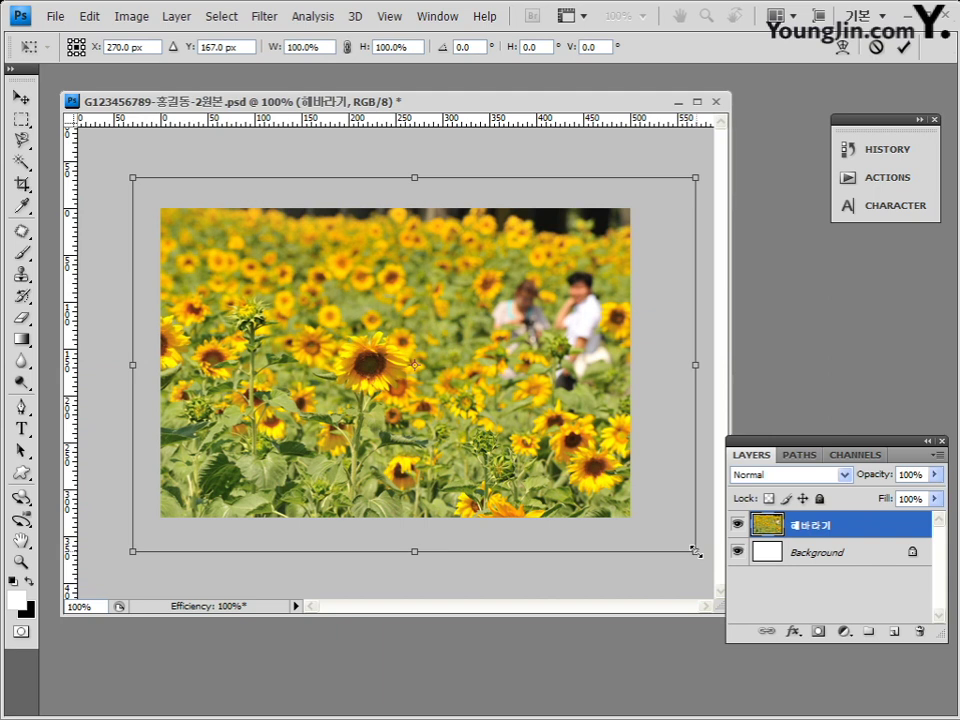
pyautogui.moveTo(696, 551); pyautogui.dragTo(659, 555)
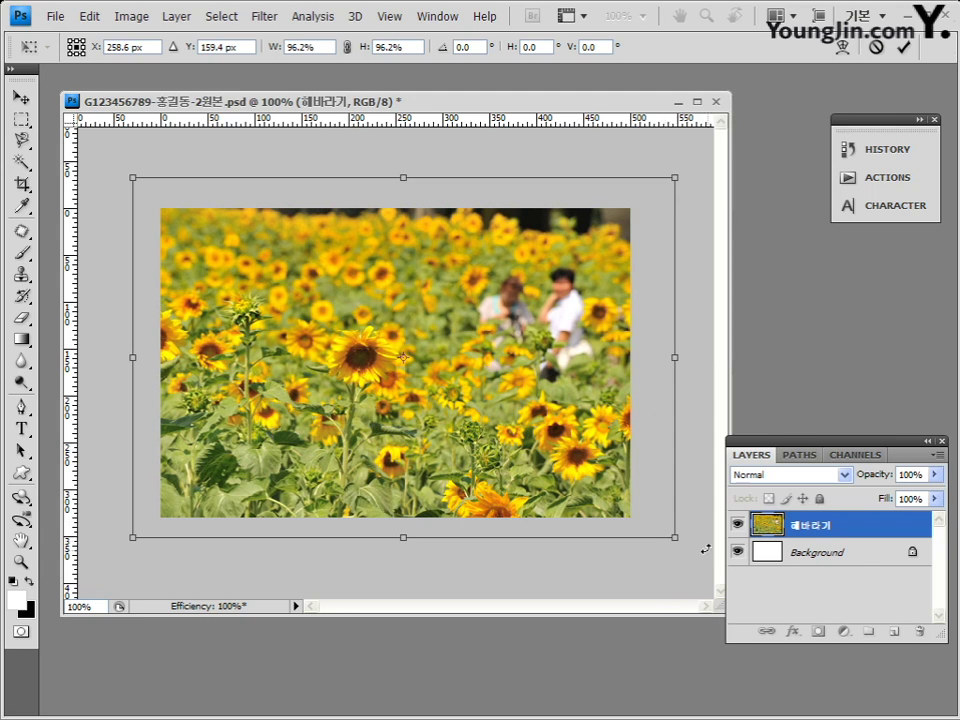
pyautogui.moveTo(673, 533); pyautogui.dragTo(525, 437)
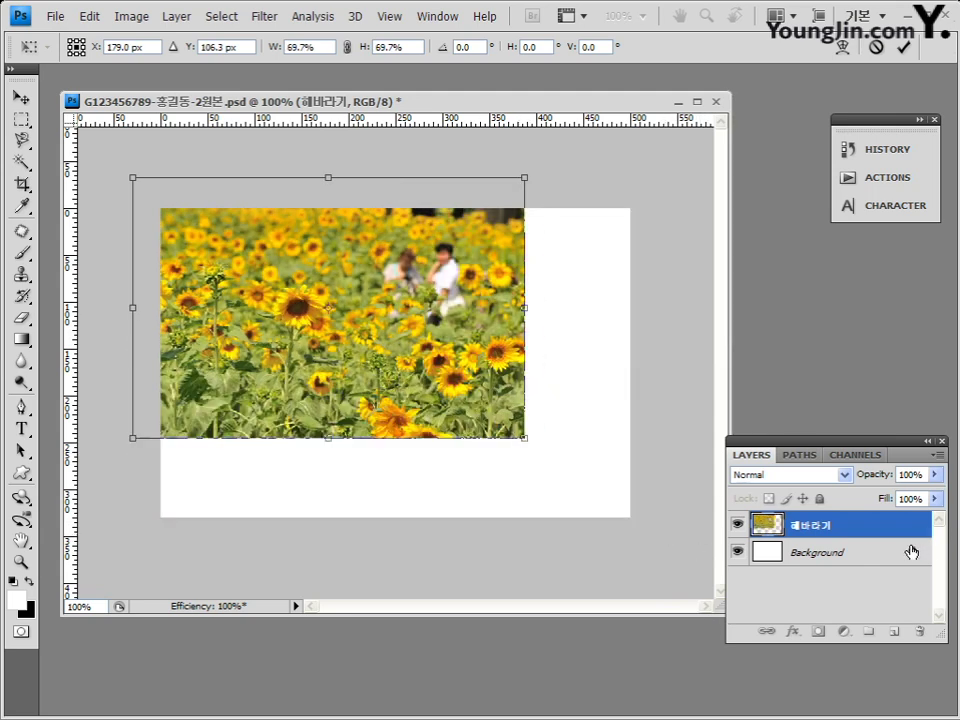
pyautogui.press('Escape')
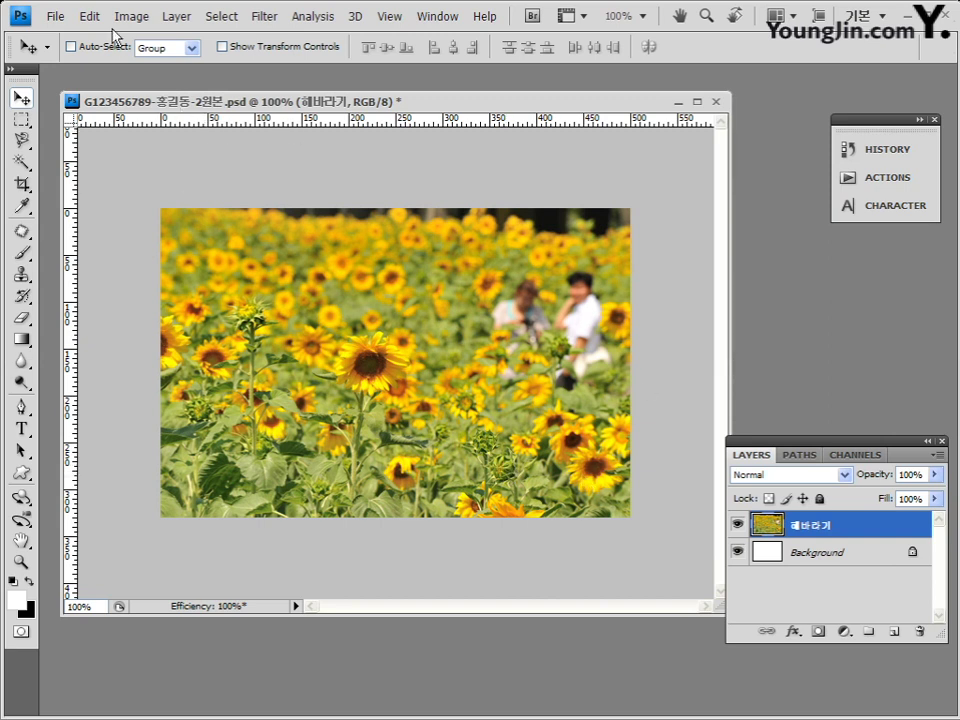
# - Try repositioning the 해바라기 layer and resizing it to about 97% wide and 98.8% high in Free Transform, and cancel
pyautogui.hotkey('ctrl', 't')
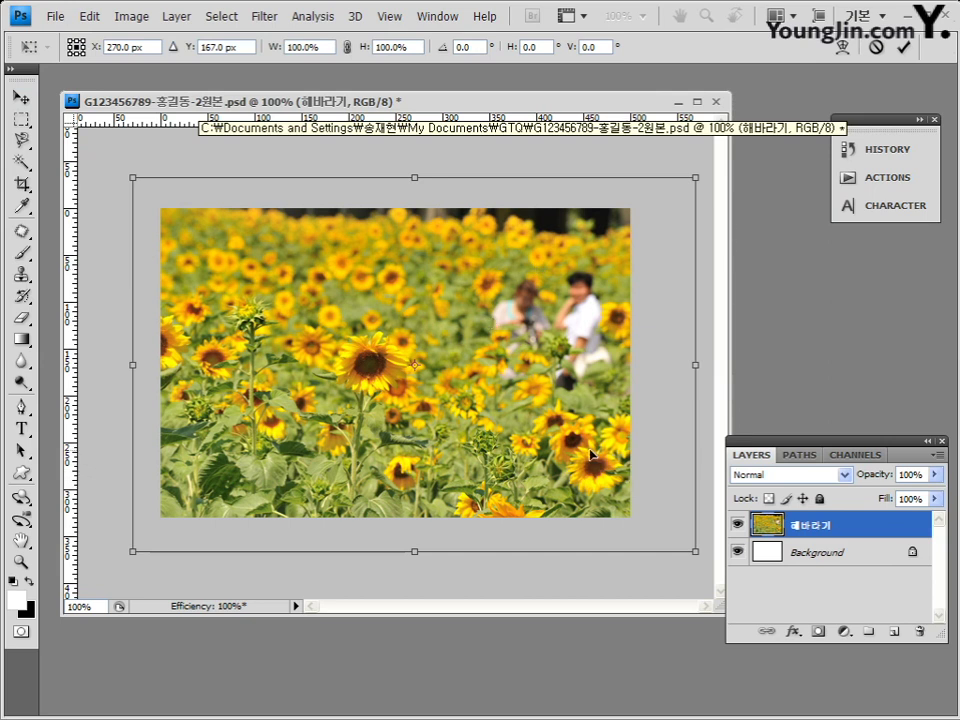
pyautogui.moveTo(591, 455); pyautogui.dragTo(526, 420)
pyautogui.press('Up')
pyautogui.press('Up')
pyautogui.press('Up')
pyautogui.press('Up')
pyautogui.press('Up')
pyautogui.press('Up')
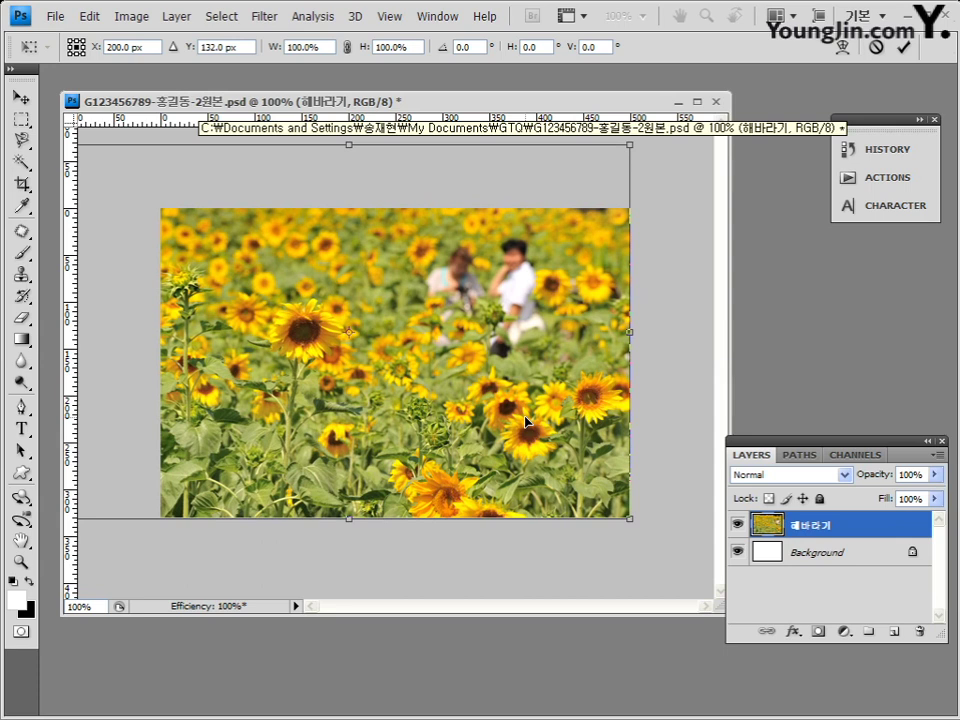
pyautogui.moveTo(451, 268); pyautogui.dragTo(502, 300)
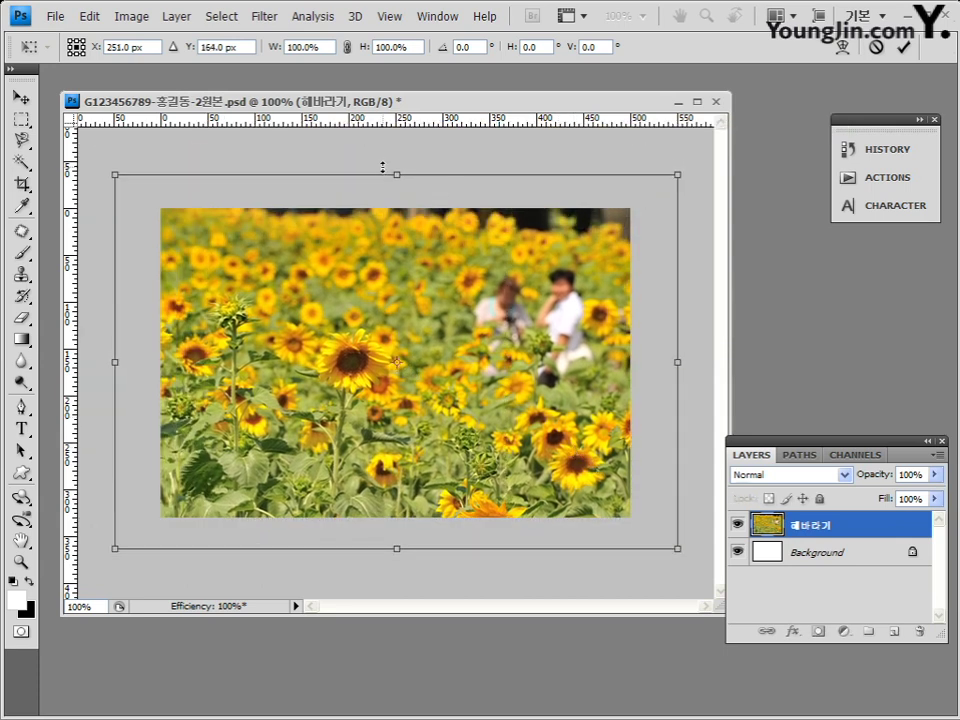
pyautogui.moveTo(382, 167)
pyautogui.mouseDown()
pyautogui.moveTo(396, 180)
pyautogui.moveTo(396, 206)
pyautogui.moveTo(396, 182)
pyautogui.mouseUp()
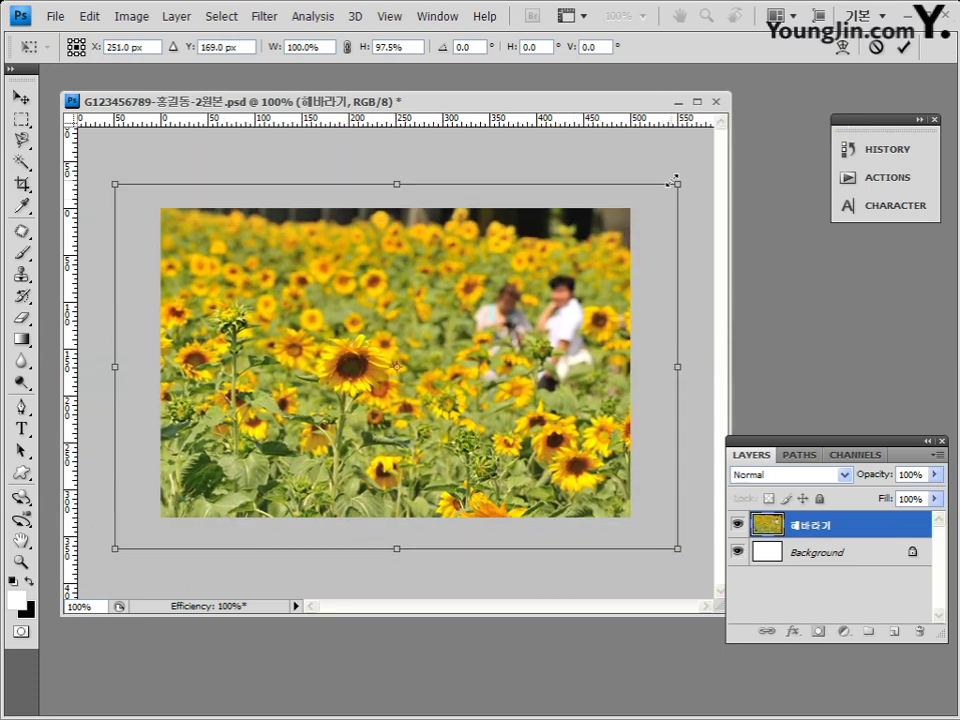
pyautogui.moveTo(679, 183)
pyautogui.mouseDown()
pyautogui.moveTo(628, 207)
pyautogui.moveTo(664, 177)
pyautogui.mouseUp()
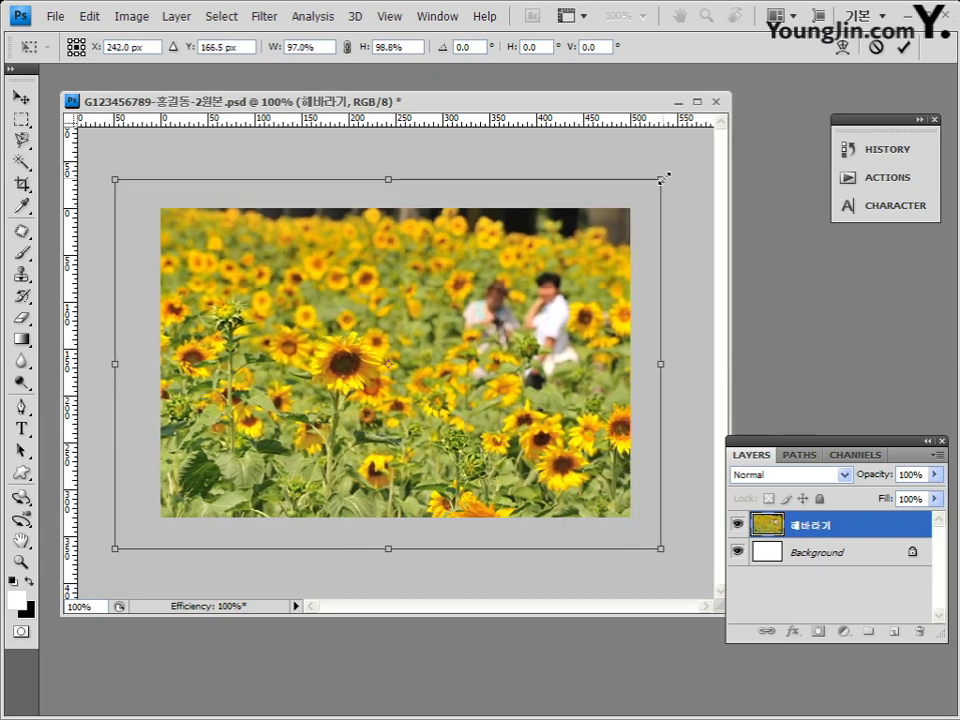
pyautogui.press('Escape')
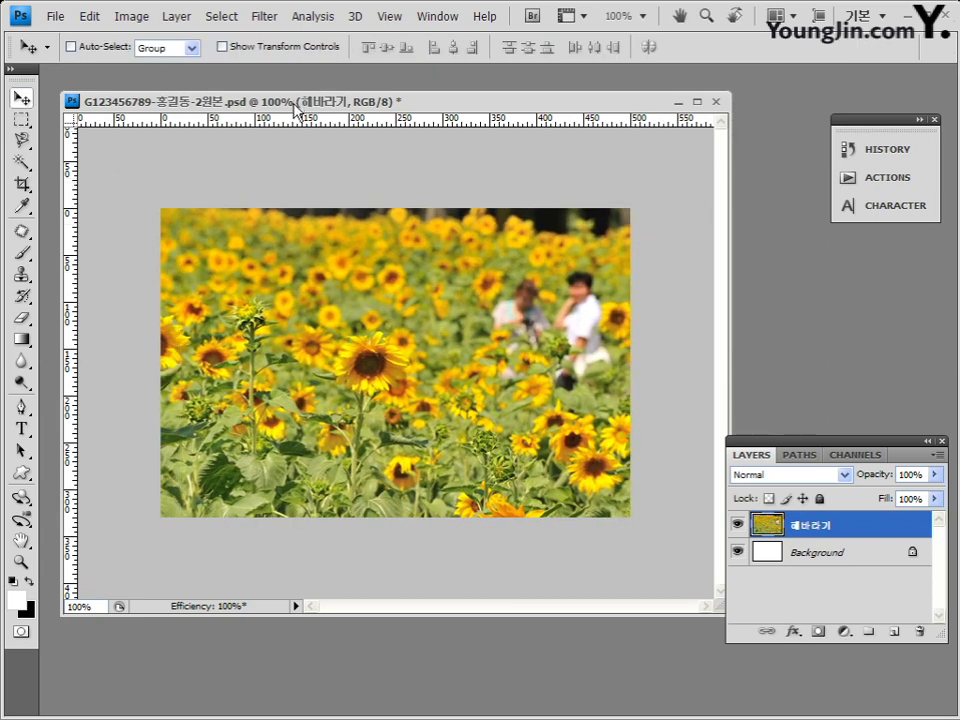
# - Turn on Snap for the document
pyautogui.click(389, 16)
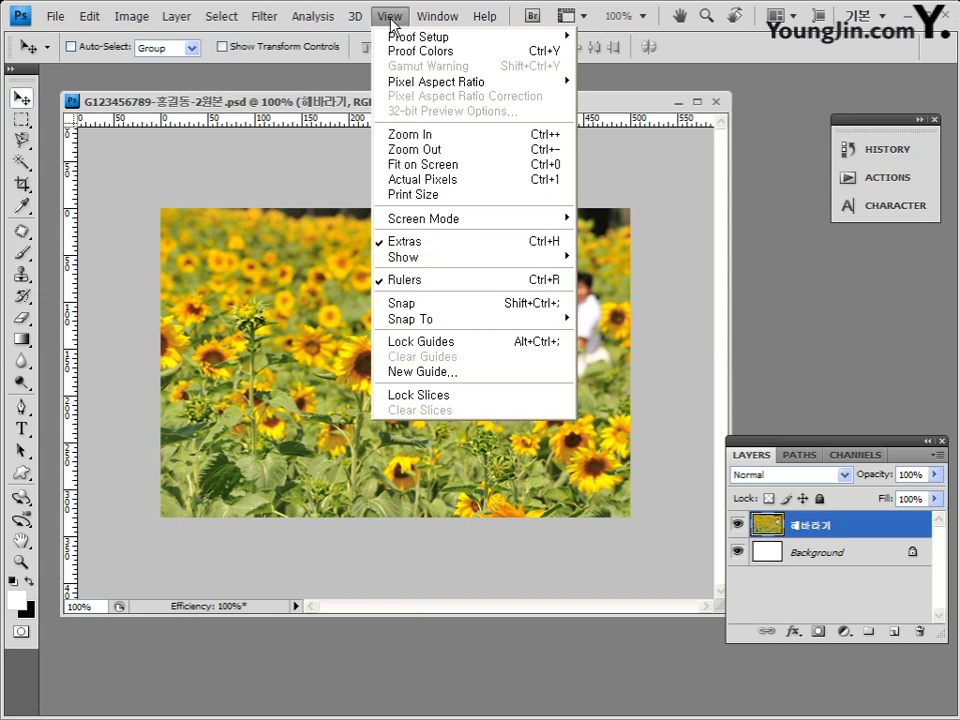
pyautogui.click(402, 305)
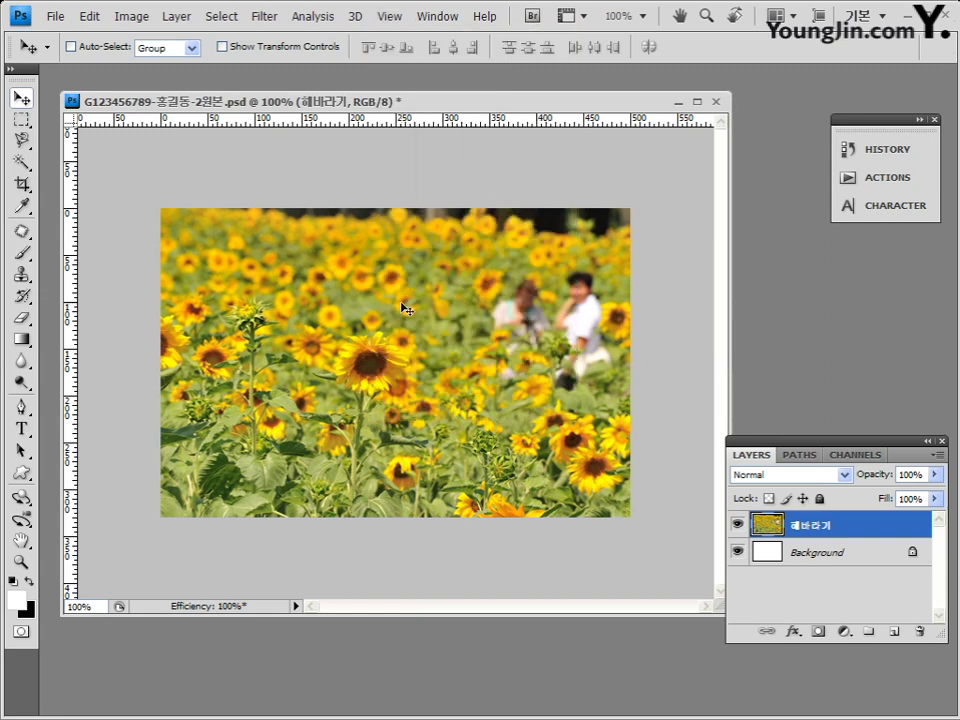
# - Try lowering the 해바라기 layer's upper edge toward the canvas edge with Free Transform, and cancel
pyautogui.hotkey('ctrl', 't')
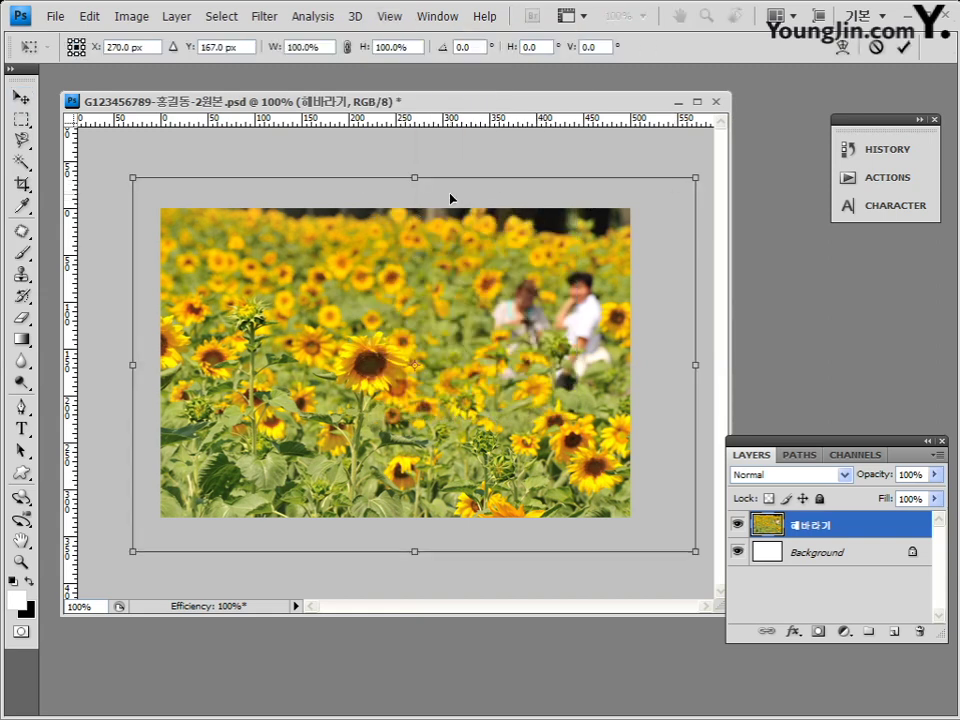
pyautogui.moveTo(415, 180); pyautogui.dragTo(414, 201)
pyautogui.press('Escape')
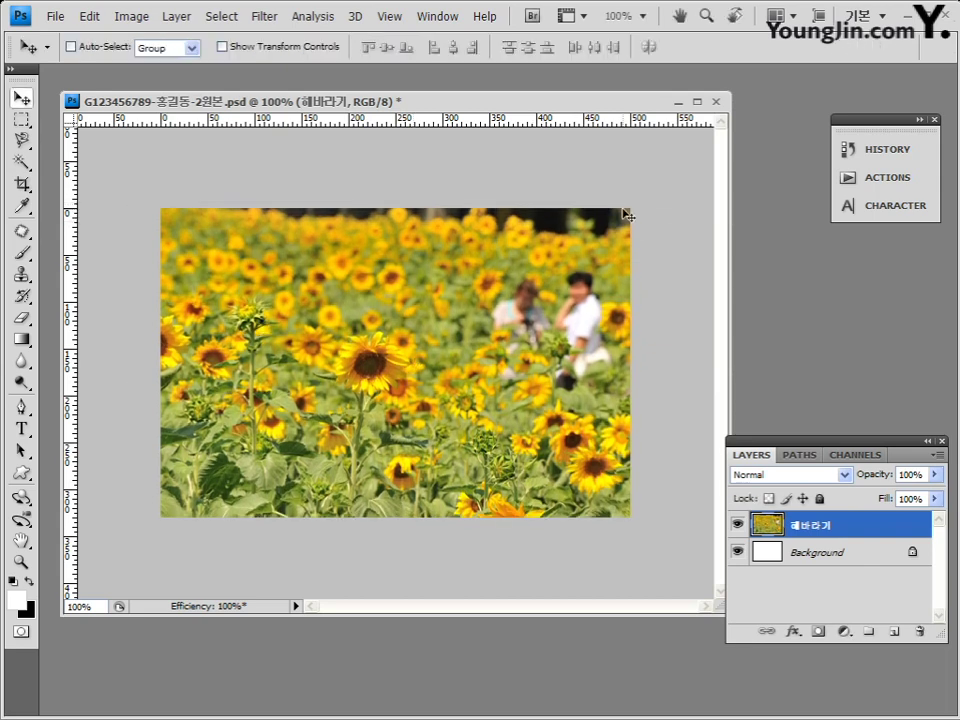
# - Try scaling the 해바라기 layer proportionally from its upper-right corner to about 87.2% and 91.5%, and cancel the transform
pyautogui.hotkey('ctrl', 't')
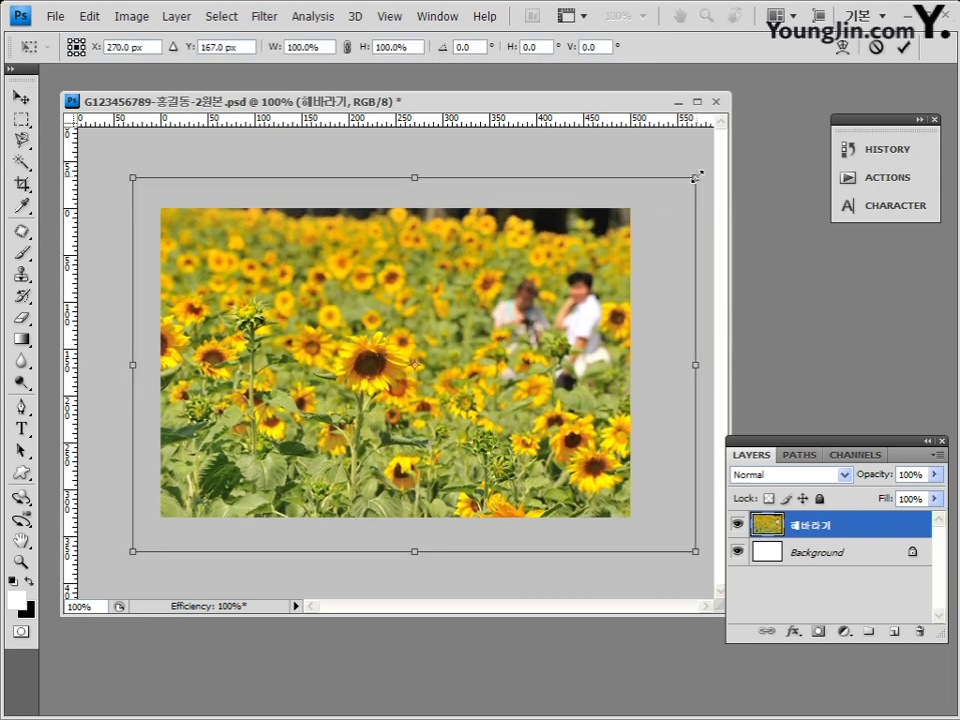
pyautogui.moveTo(697, 176); pyautogui.dragTo(615, 210)
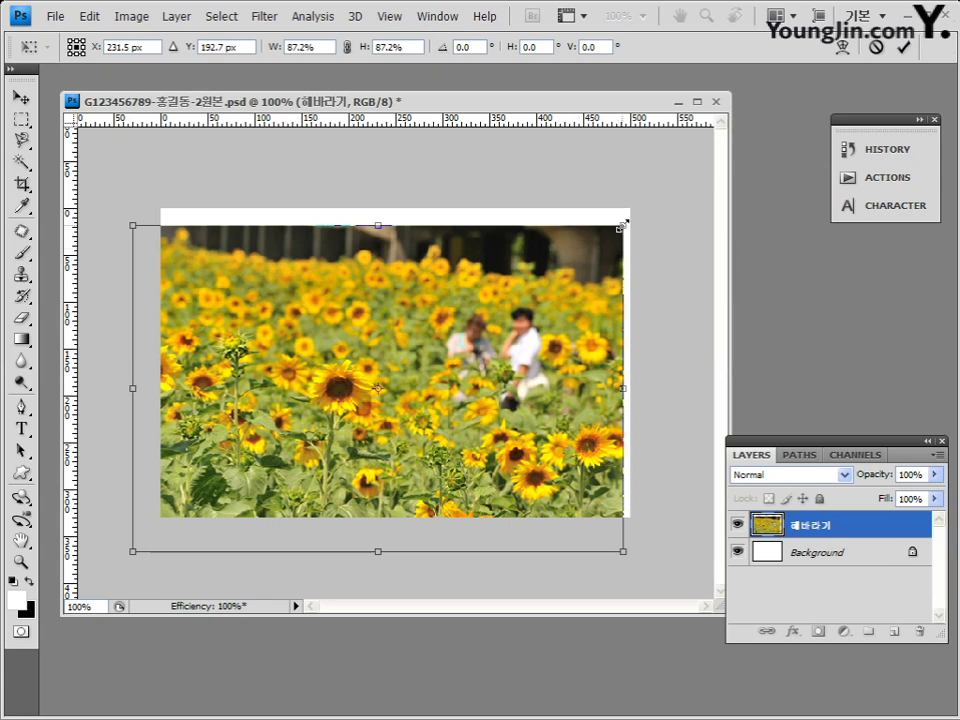
pyautogui.moveTo(622, 226); pyautogui.dragTo(648, 205)
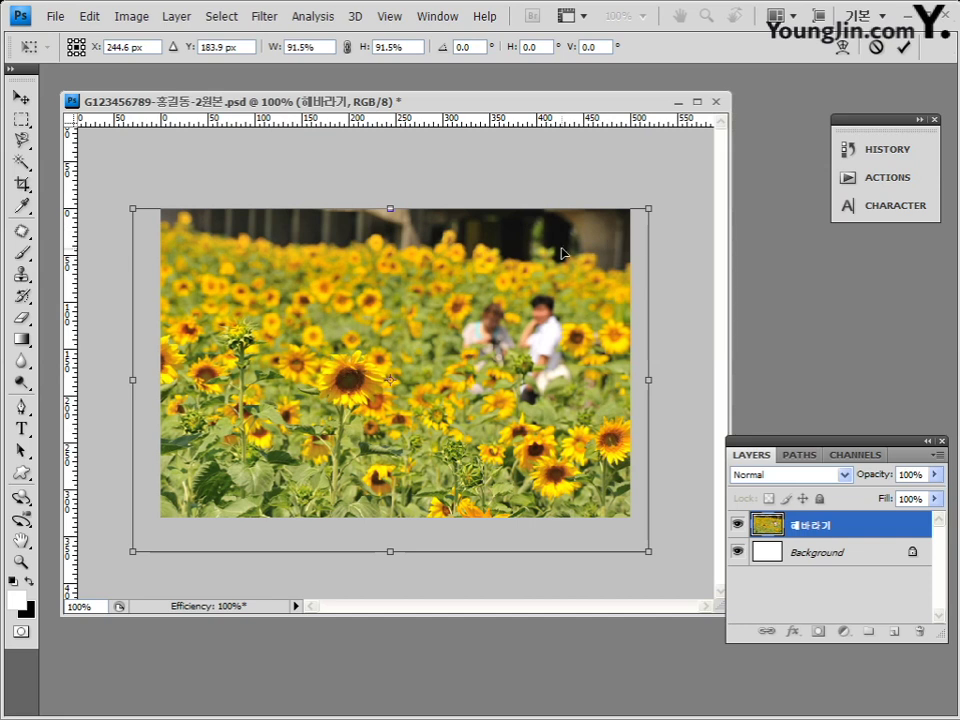
pyautogui.press('Escape')
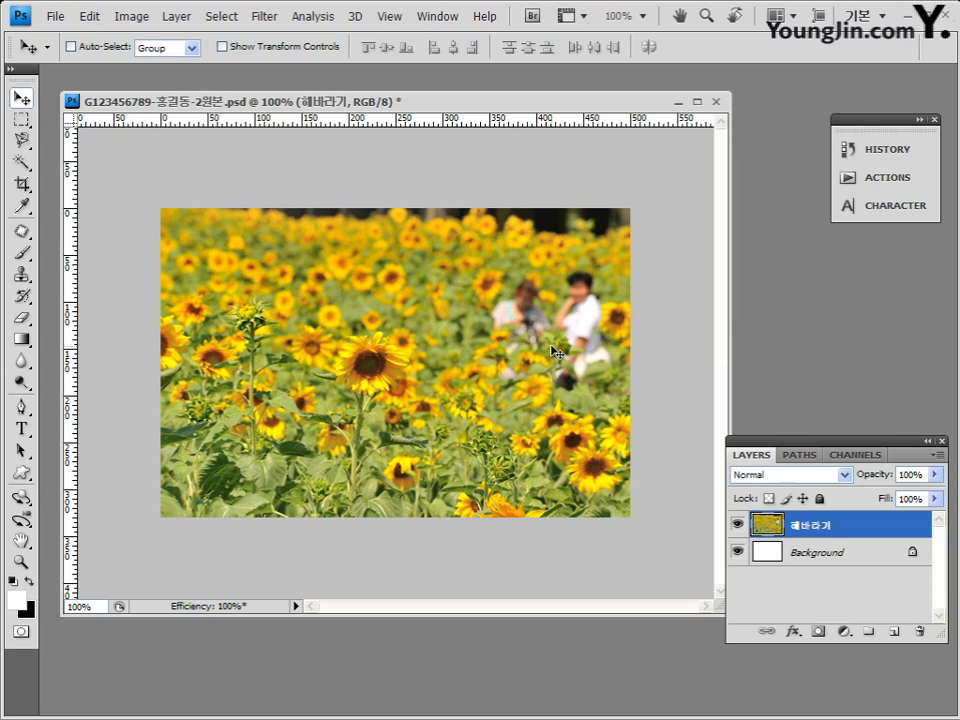
# - Fit all four edges of the 해바라기 layer to the canvas with Free Transform, at about 83.3% width and 82.5% height
pyautogui.hotkey('ctrl', 't')
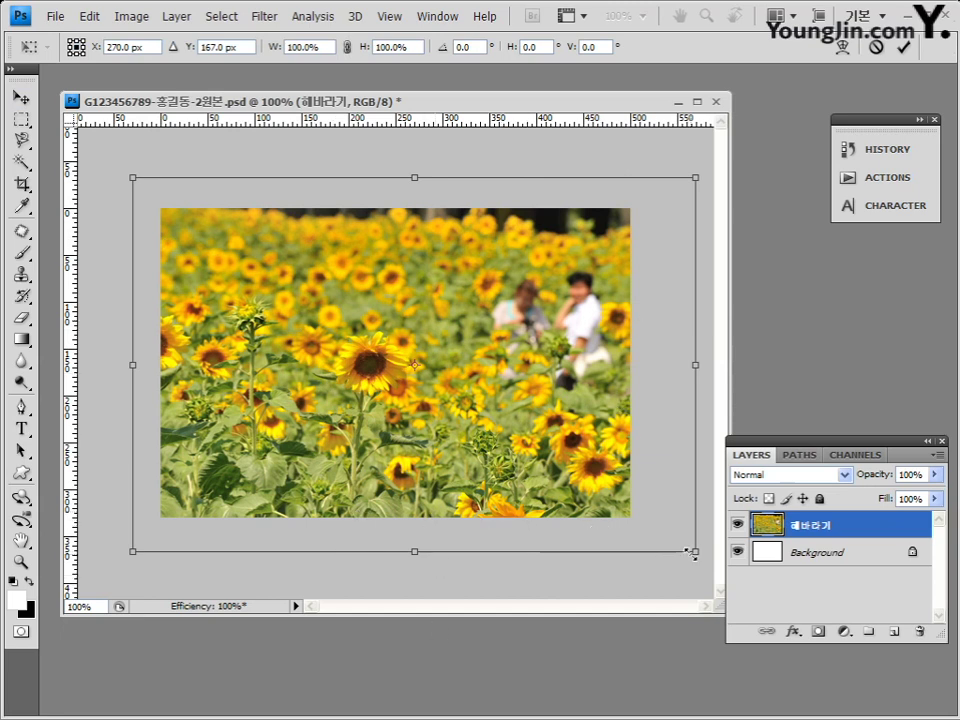
pyautogui.moveTo(696, 552); pyautogui.dragTo(674, 567)
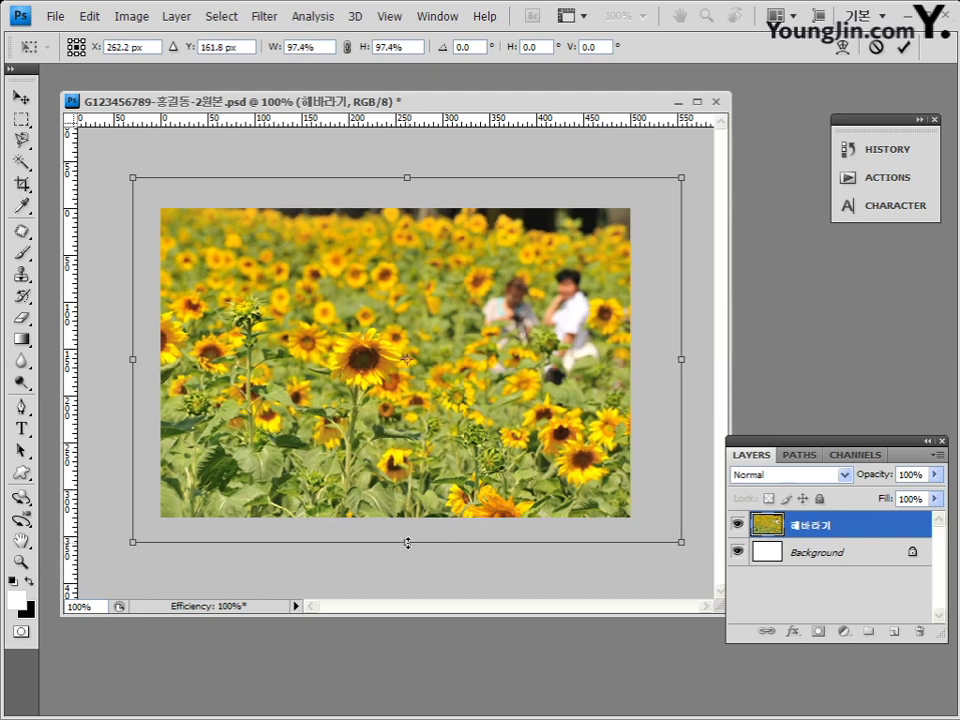
pyautogui.moveTo(407, 543); pyautogui.dragTo(407, 517)
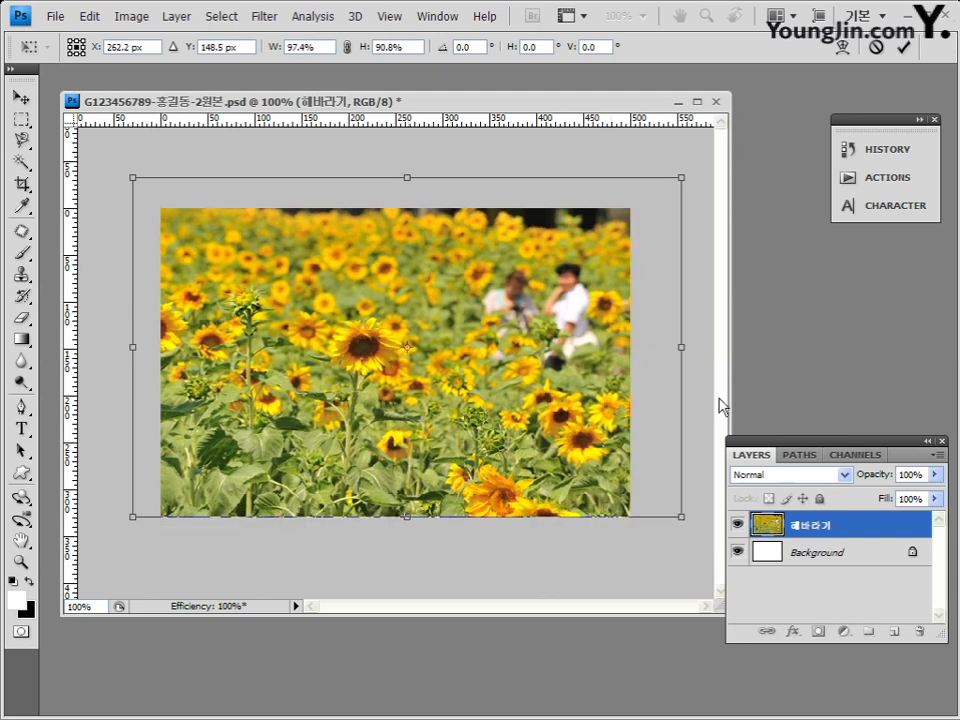
pyautogui.moveTo(687, 348); pyautogui.dragTo(636, 351)
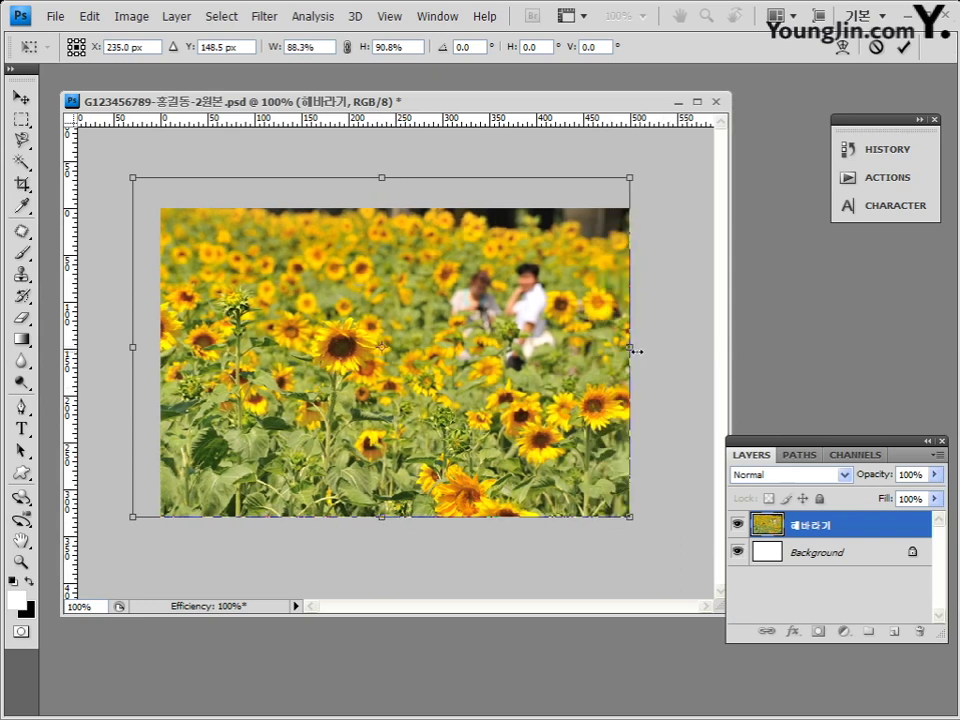
pyautogui.moveTo(133, 345); pyautogui.dragTo(157, 345)
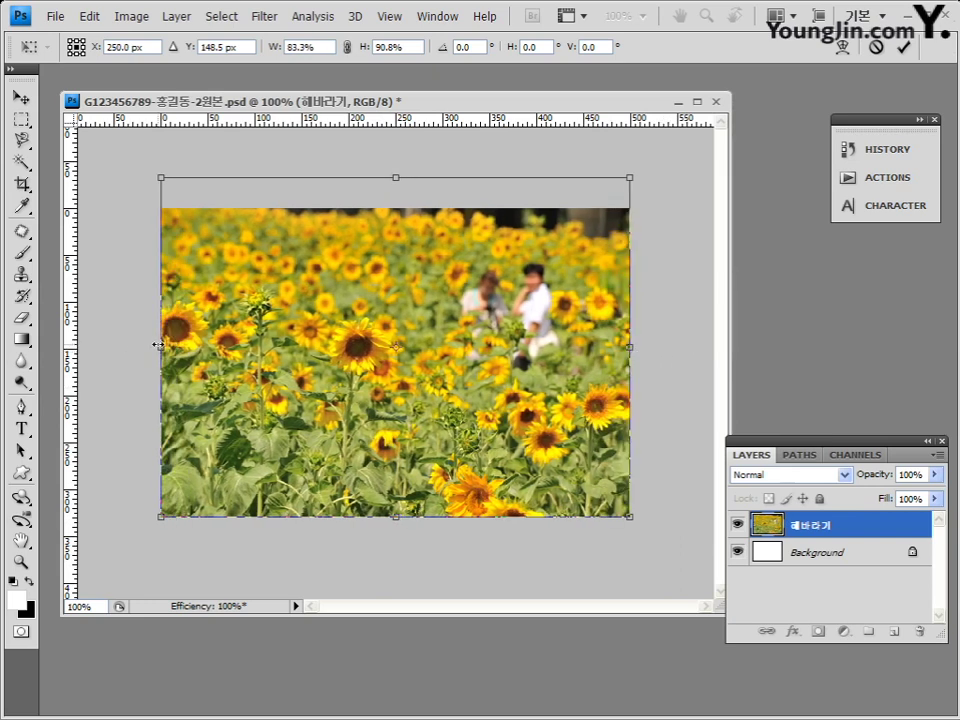
pyautogui.moveTo(395, 203); pyautogui.dragTo(396, 213)
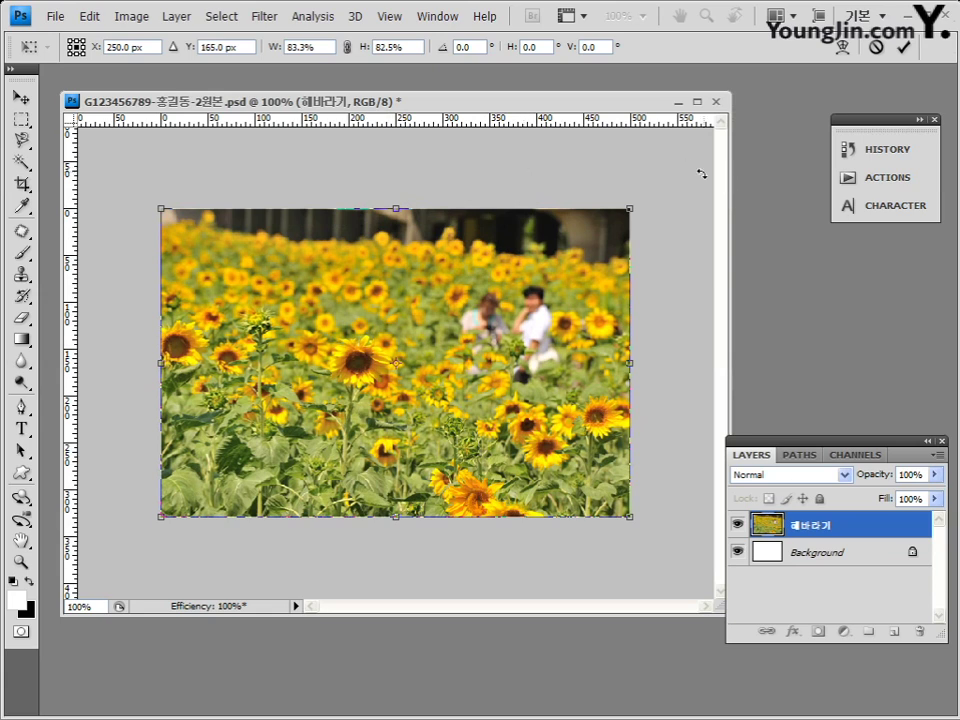
pyautogui.press('Return')
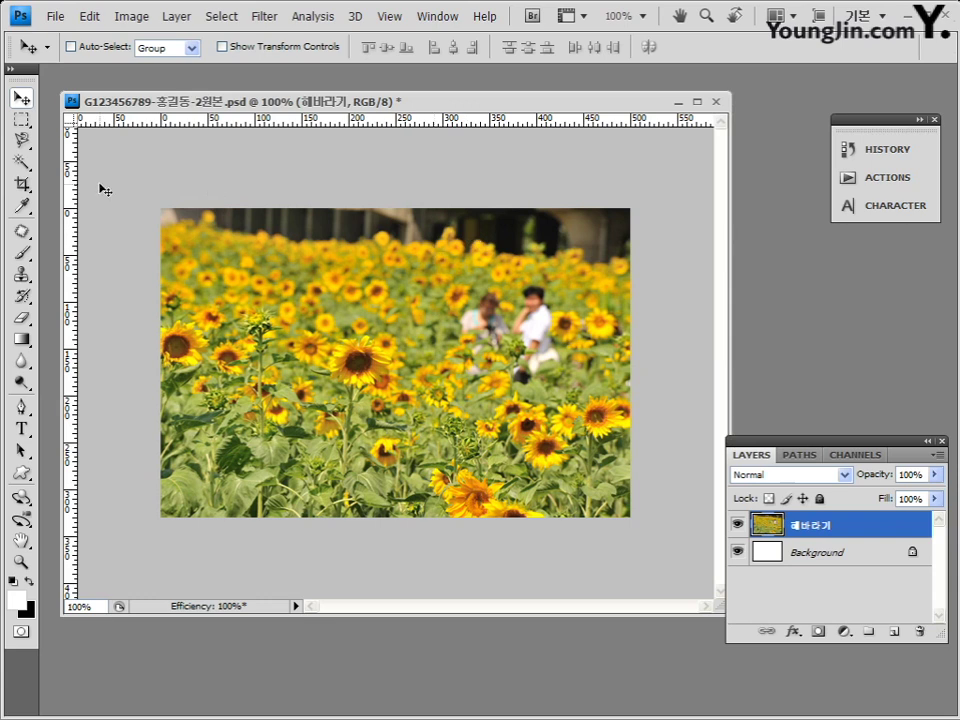
# - Try moving the 해바라기 layer horizontally to X 220 px with Free Transform, and undo the move
pyautogui.hotkey('ctrl', 't')
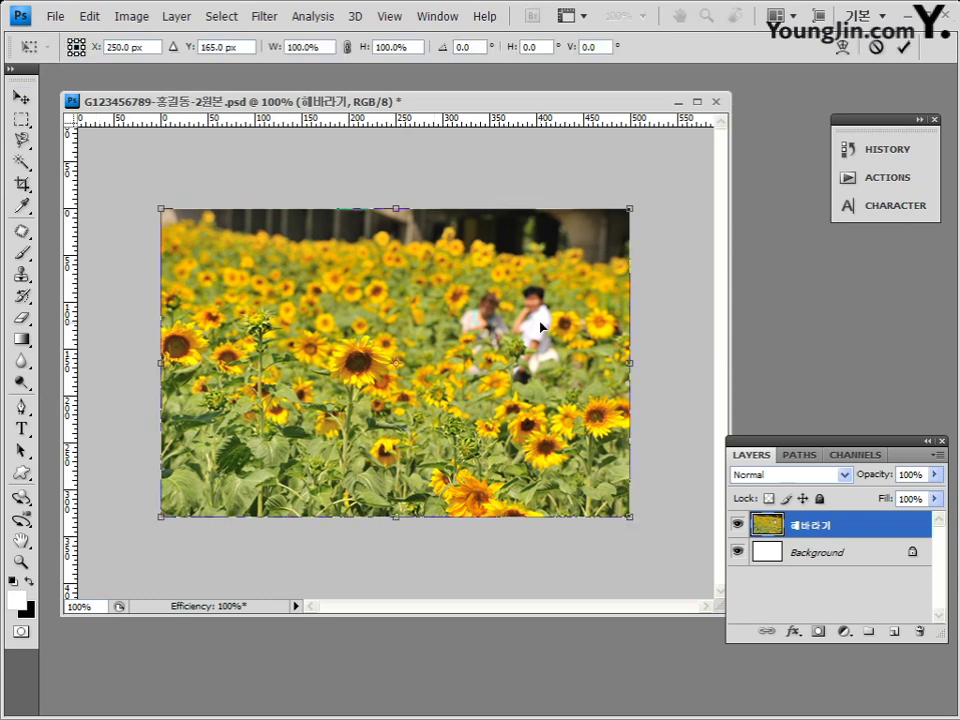
pyautogui.press('Return')
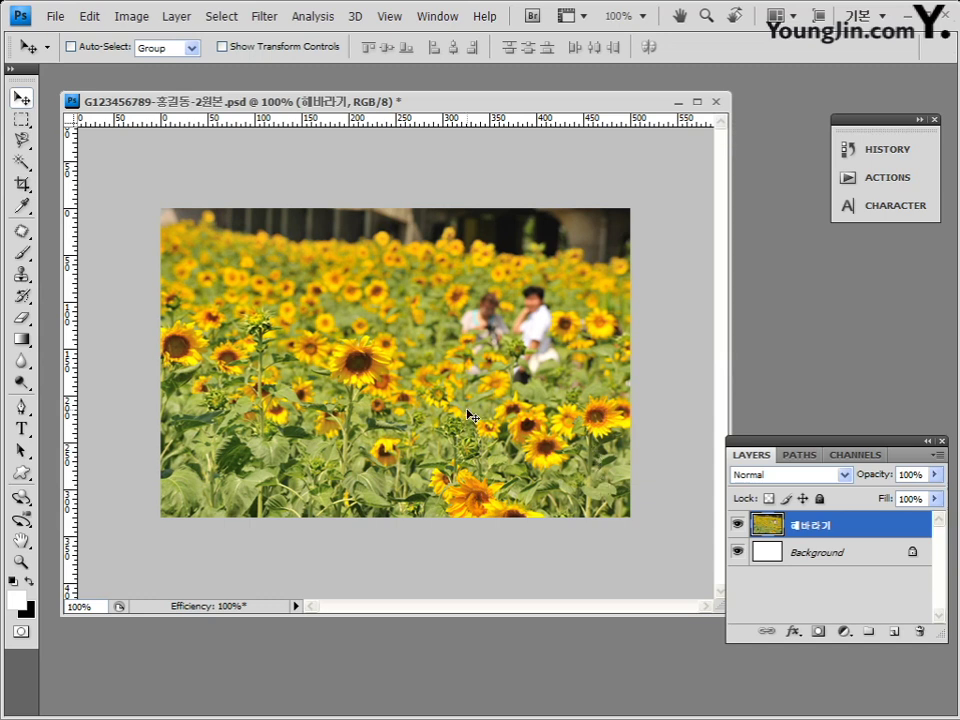
pyautogui.hotkey('ctrl', 't')
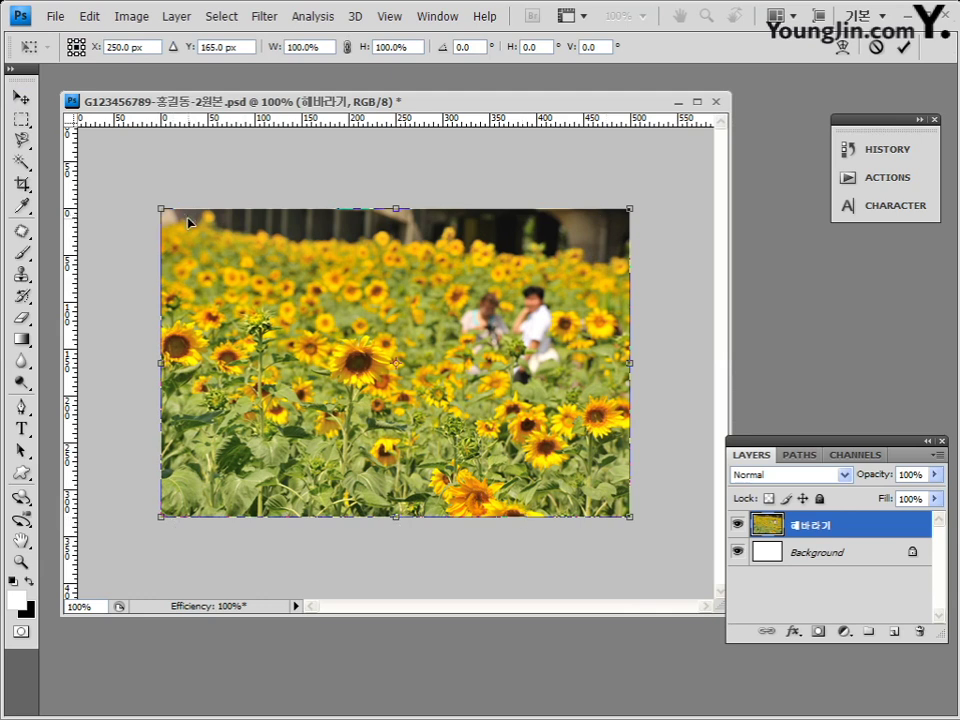
pyautogui.moveTo(489, 363); pyautogui.dragTo(461, 363)
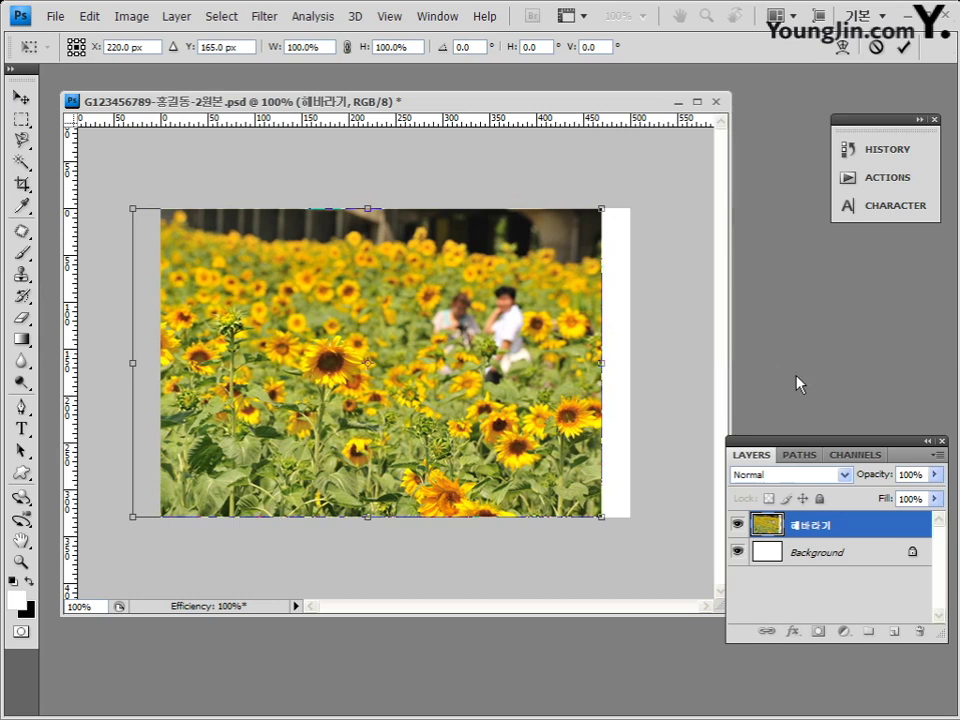
pyautogui.hotkey('ctrl', 'z')
# - Try enlarging the 해바라기 layer proportionally to 111.8% and nudging it to about X 276.5 px, Y 183.5 px
pyautogui.moveTo(633, 540); pyautogui.dragTo(689, 576)
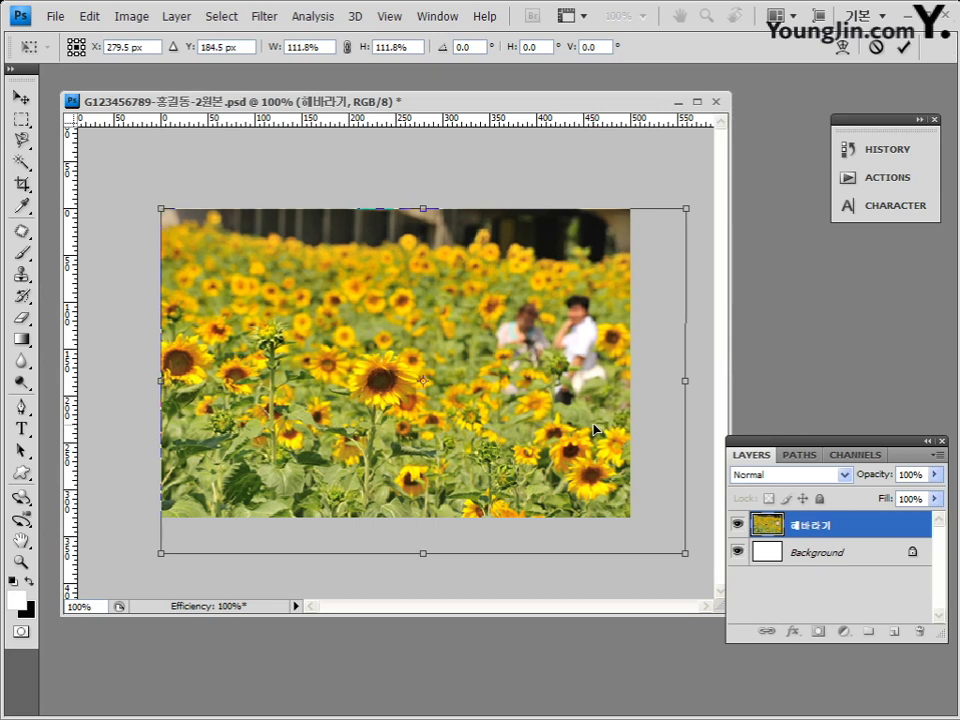
pyautogui.press('Left')
pyautogui.press('Up')
pyautogui.press('Up')
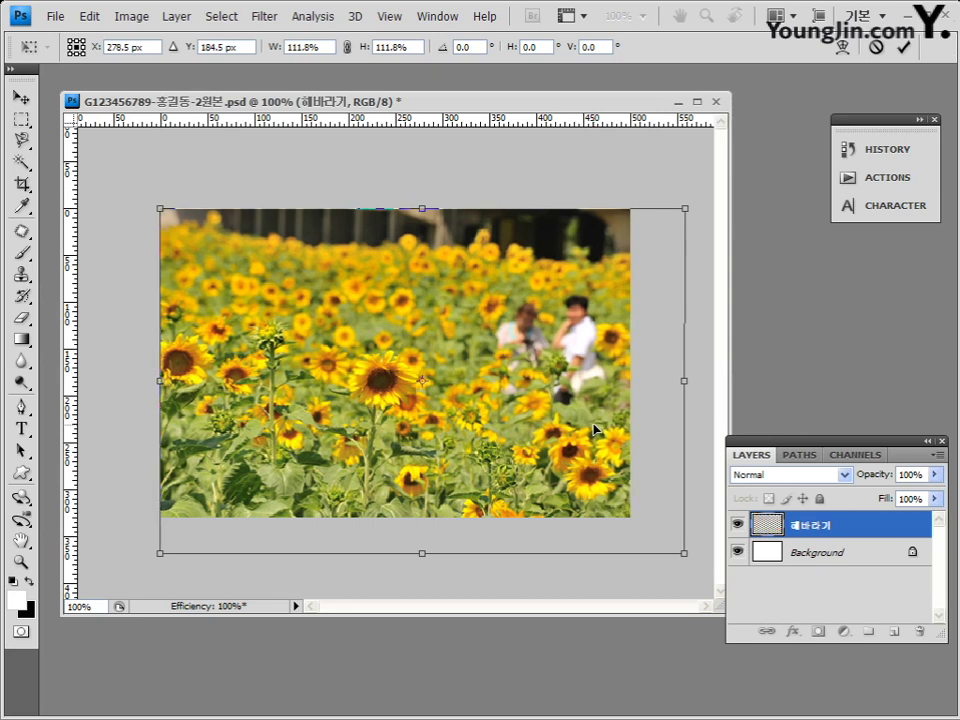
pyautogui.press('Left')
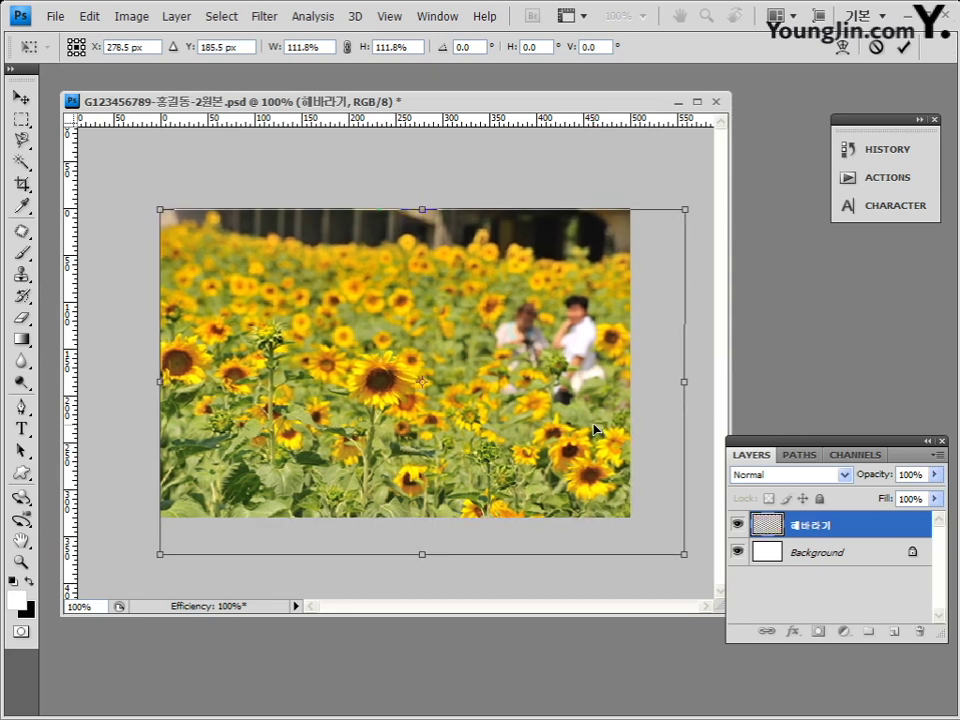
pyautogui.press('Down')
pyautogui.press('Down')
pyautogui.press('Down')
pyautogui.press('Left')
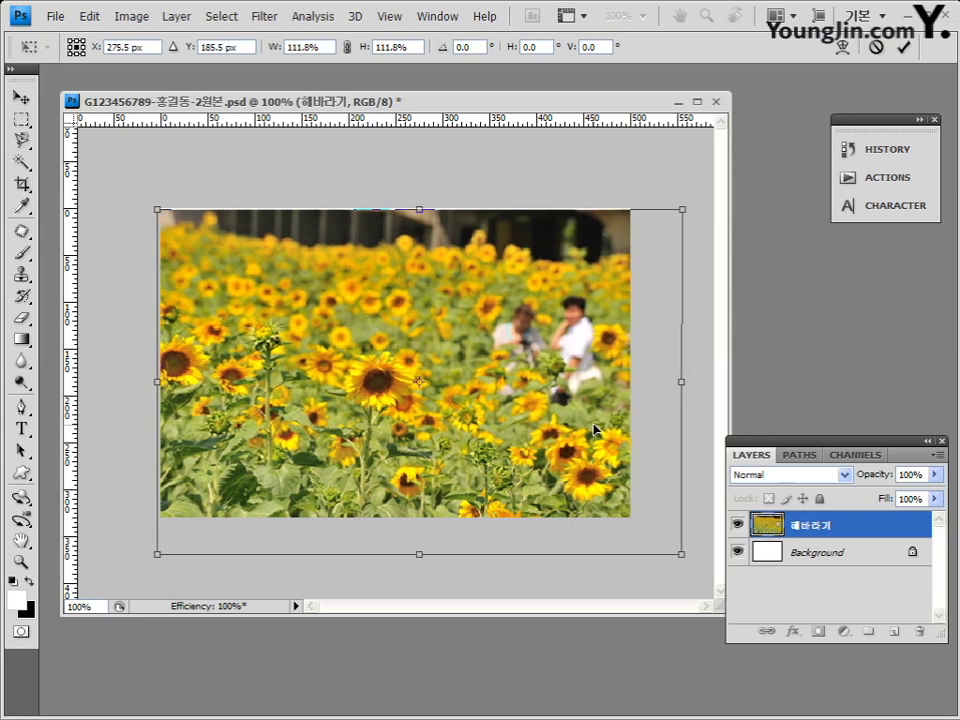
pyautogui.press('Up')
pyautogui.press('Up')
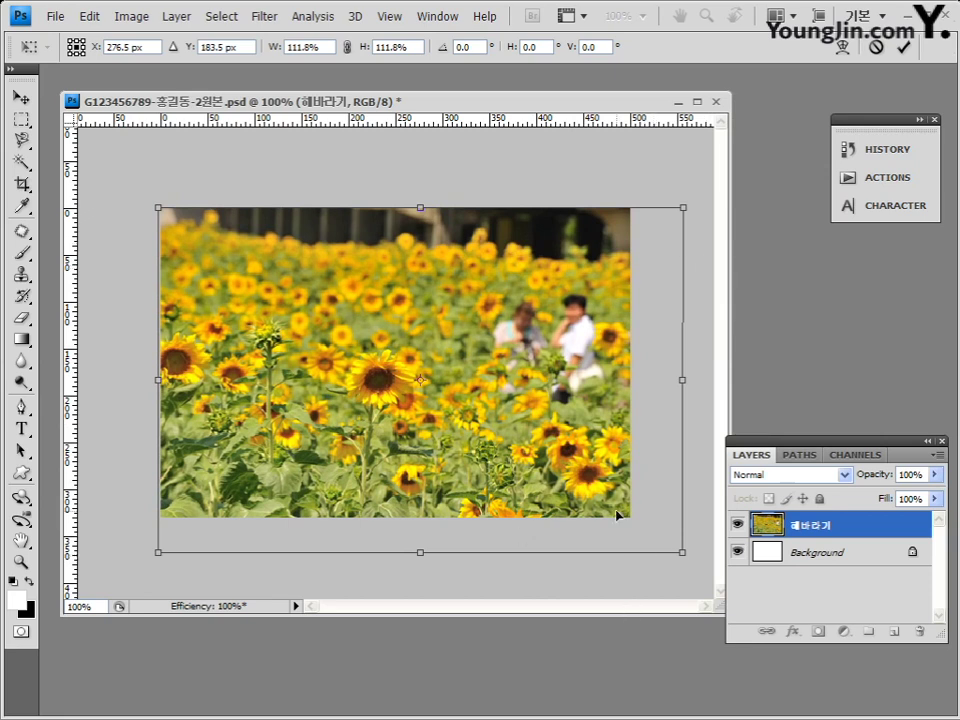
pyautogui.press('Return')
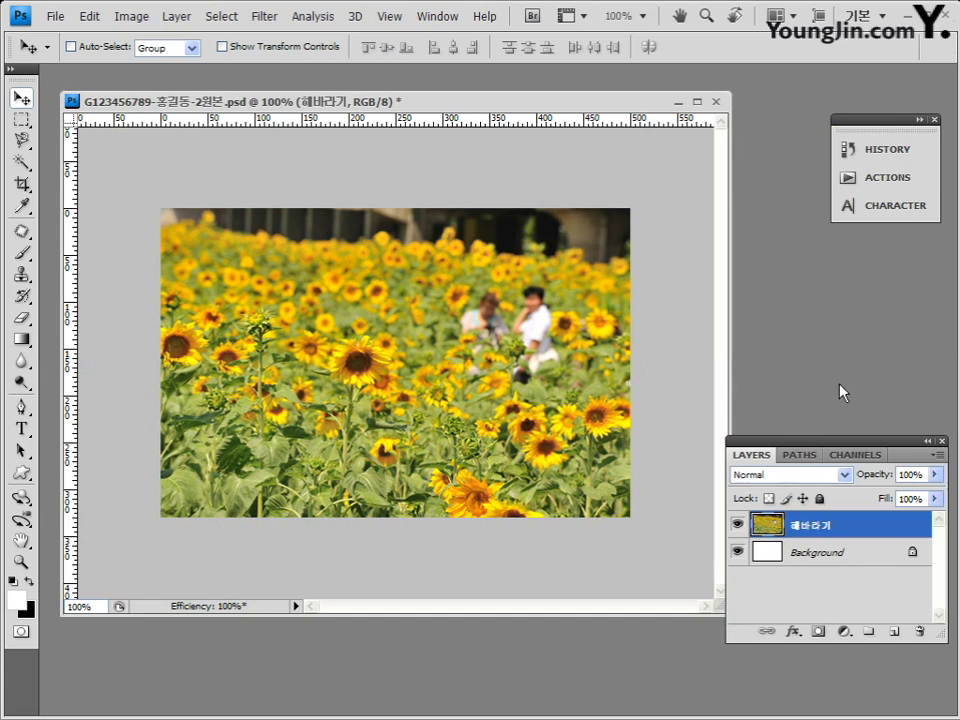
# - Open 3급-3.jpg from the Image folder and float it in its own window over the PSD document
pyautogui.hotkey('ctrl', 'o')
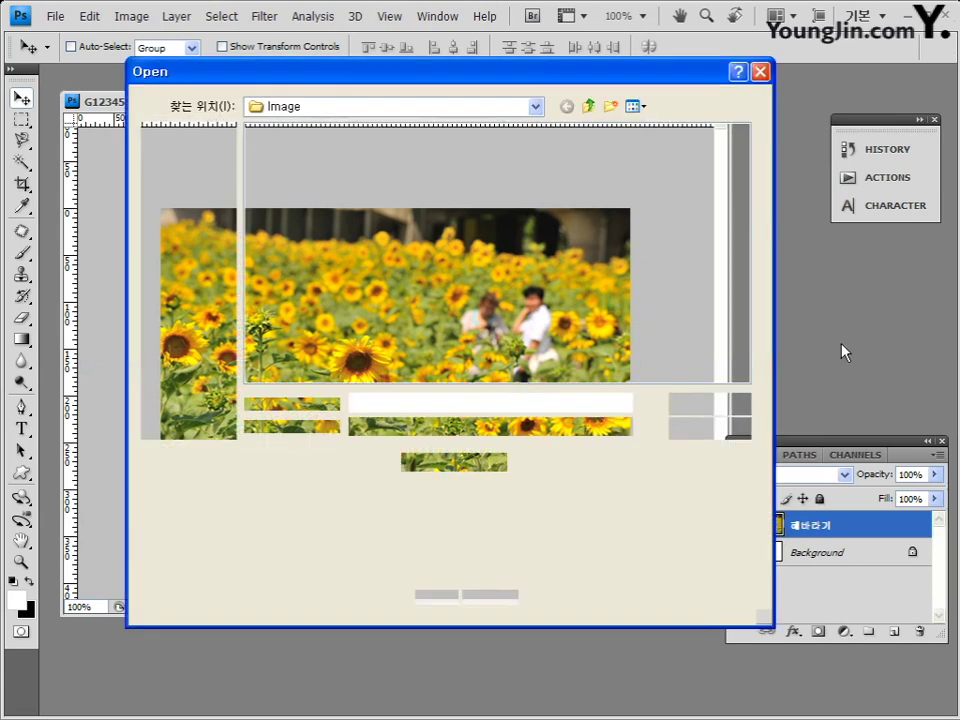
pyautogui.moveTo(557, 72); pyautogui.dragTo(499, 59)
pyautogui.doubleClick(224, 156)
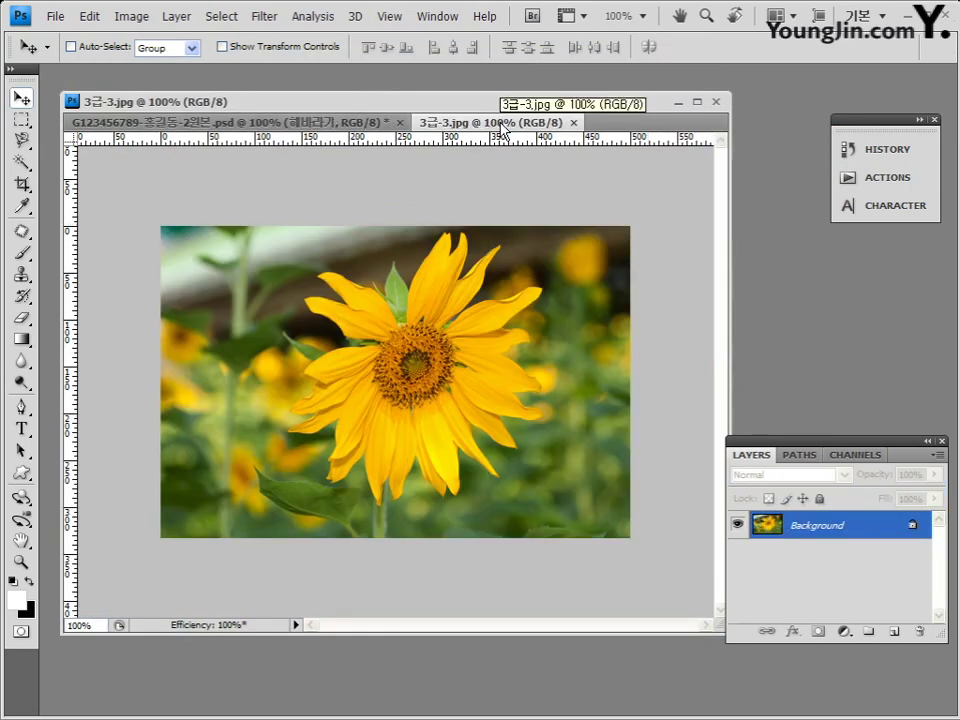
pyautogui.moveTo(503, 126); pyautogui.dragTo(246, 165)
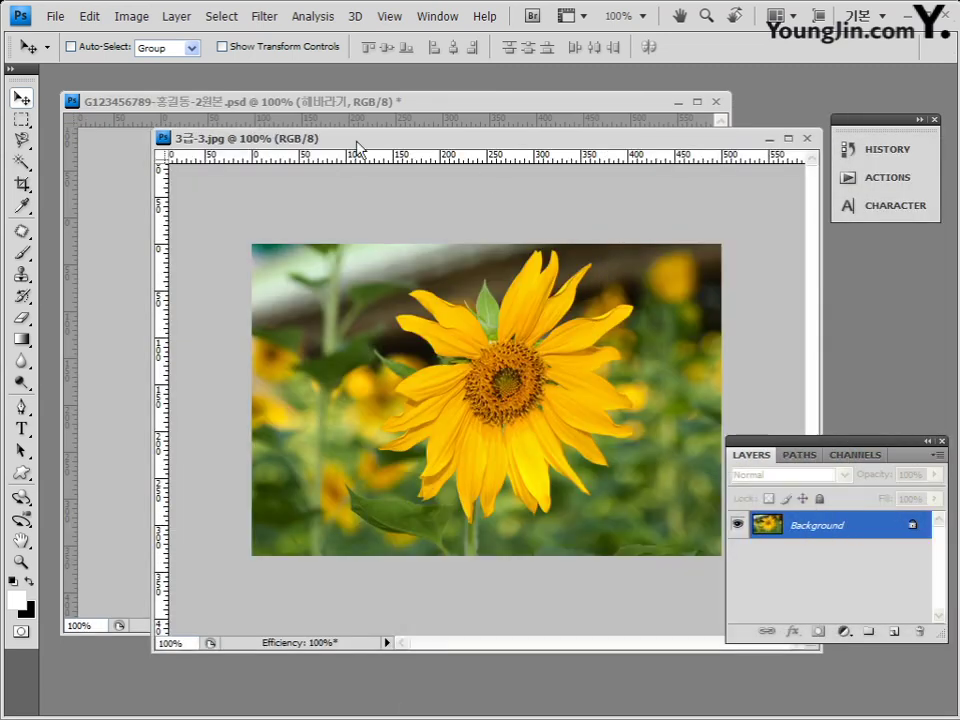
pyautogui.moveTo(358, 146); pyautogui.dragTo(315, 153)
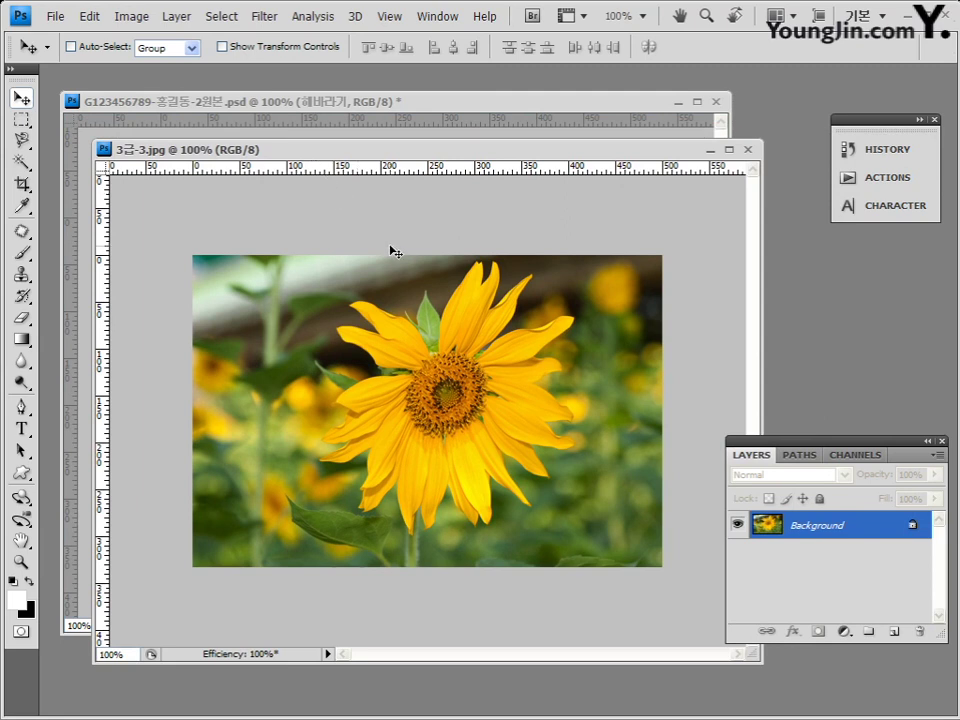
# - Enlarge the 3급-3.jpg window and zoom its view to about 182% around the whole sunflower
pyautogui.hotkey('ctrl', '+')
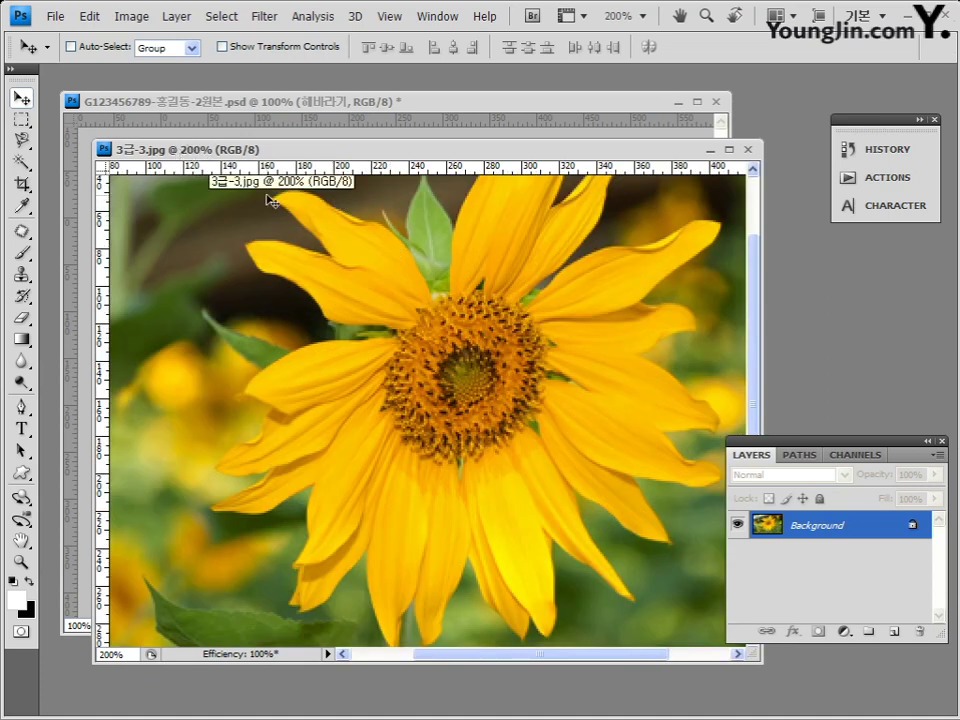
pyautogui.moveTo(630, 150); pyautogui.dragTo(622, 135)
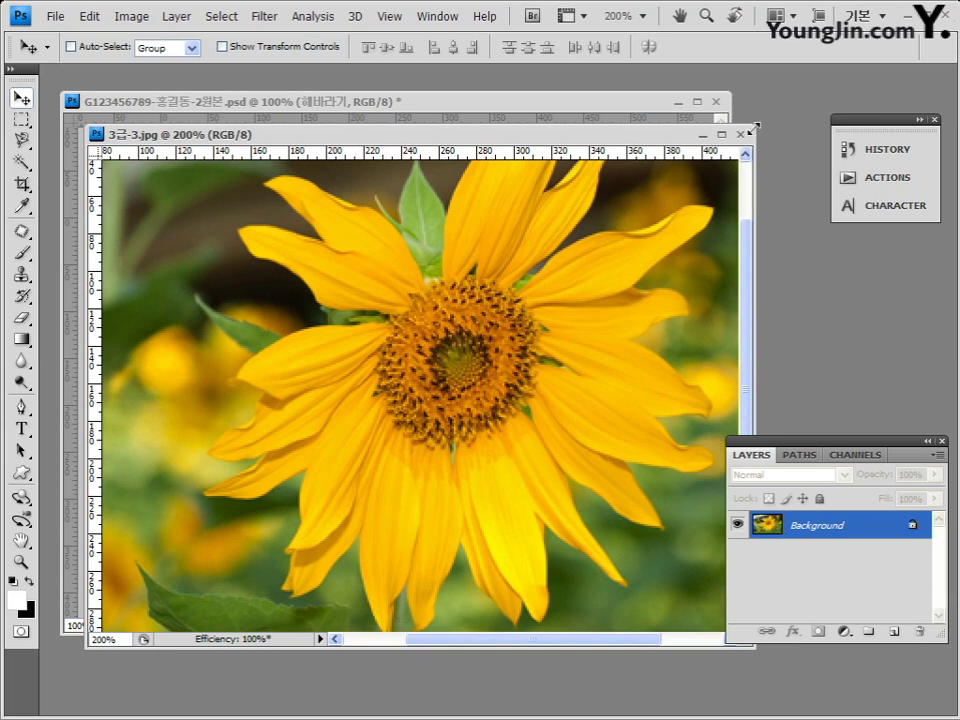
pyautogui.moveTo(753, 127); pyautogui.dragTo(815, 75)
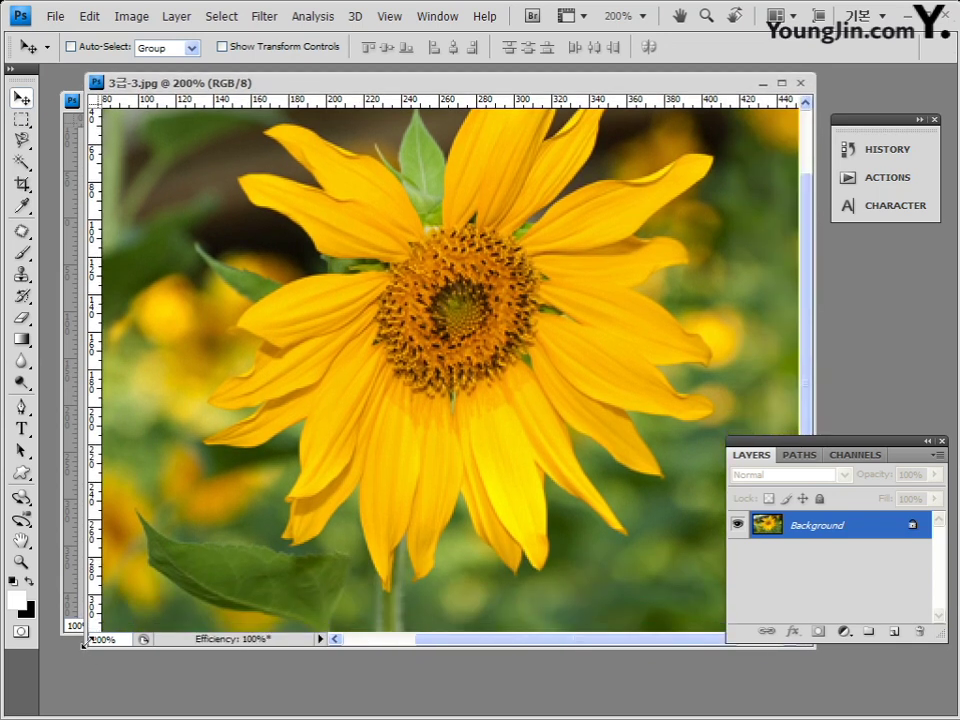
pyautogui.moveTo(85, 645); pyautogui.dragTo(51, 690)
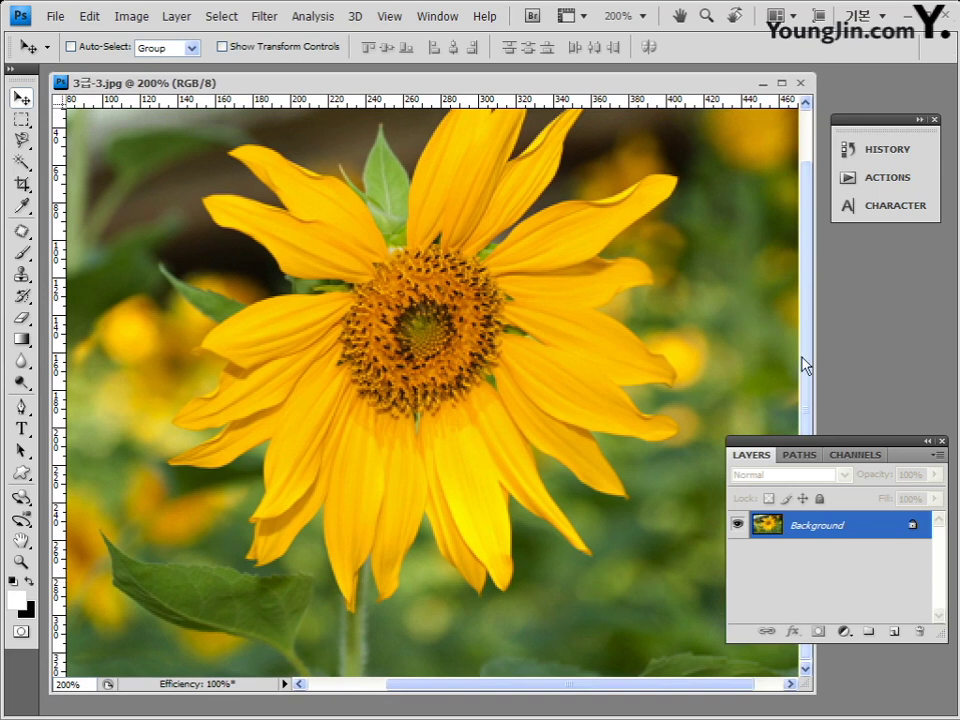
pyautogui.moveTo(806, 365); pyautogui.dragTo(808, 313)
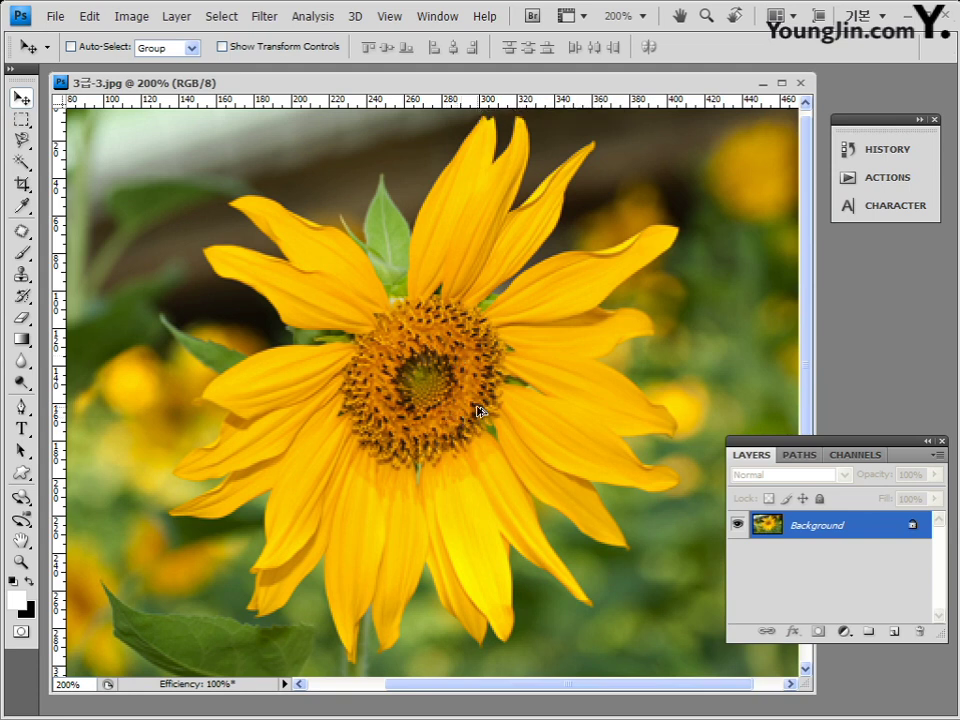
pyautogui.moveTo(478, 410); pyautogui.dragTo(142, 170)
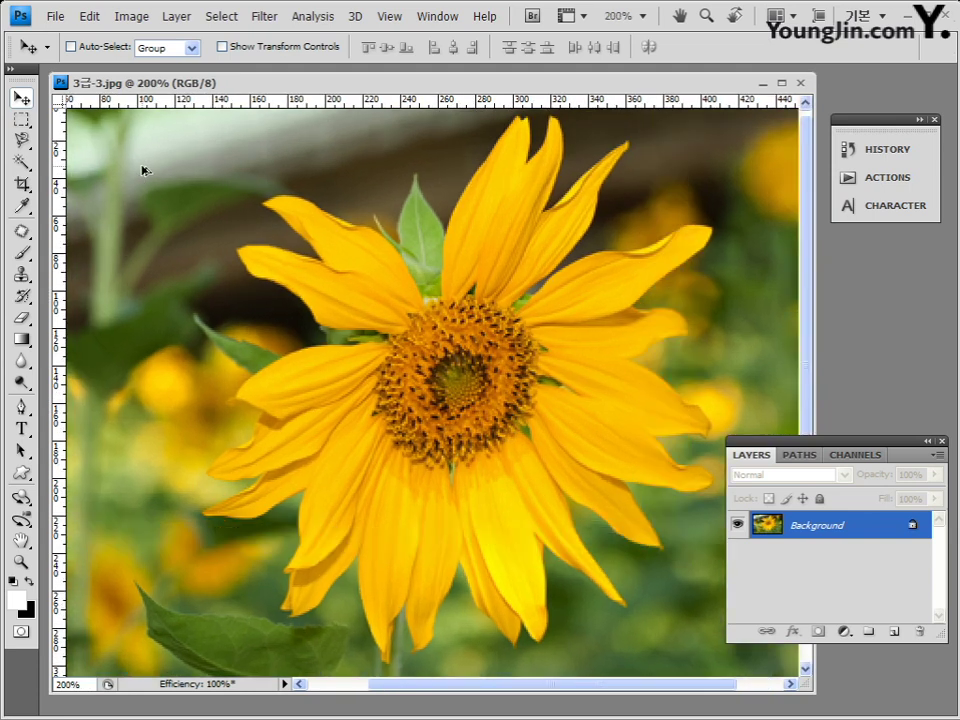
pyautogui.scroll(-3, 193, 201)
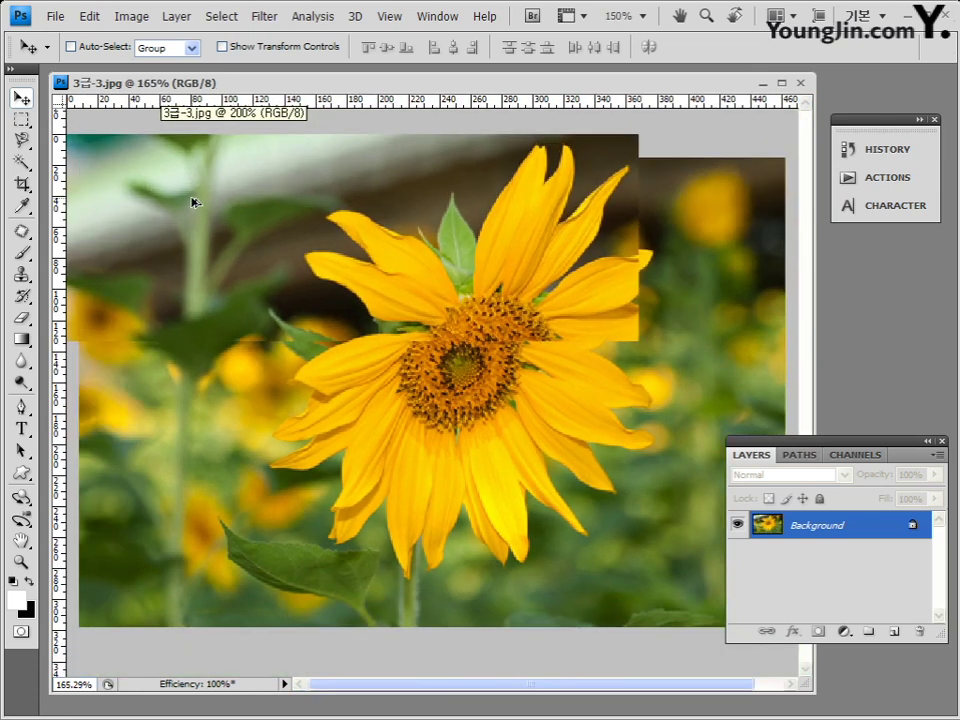
pyautogui.scroll(2, 193, 201)
pyautogui.scroll(-1, 193, 201)
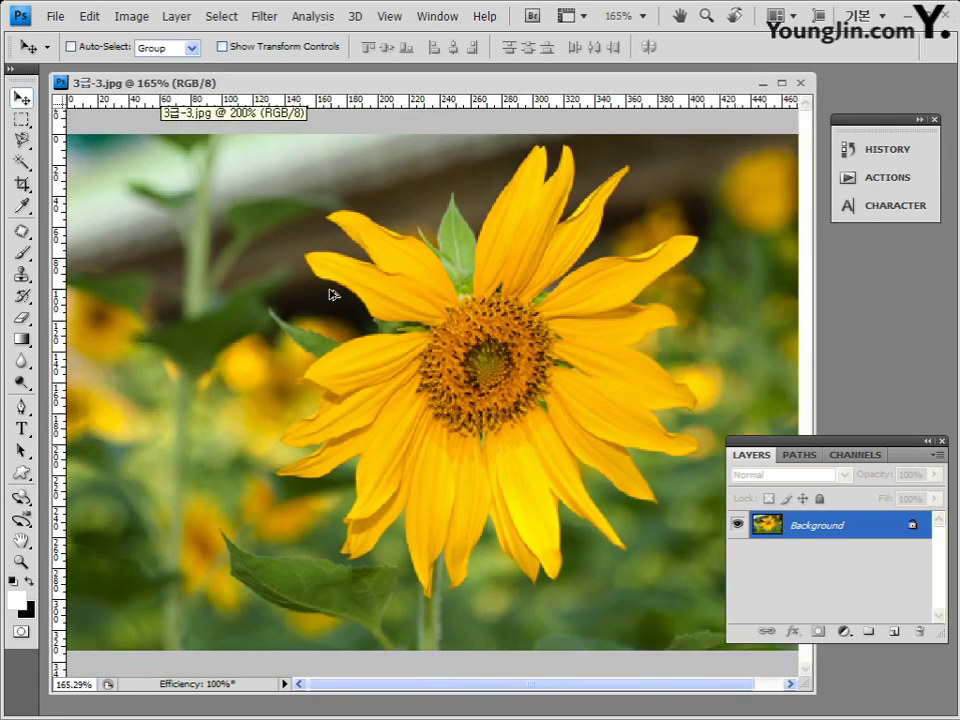
pyautogui.scroll(1, 433, 285)
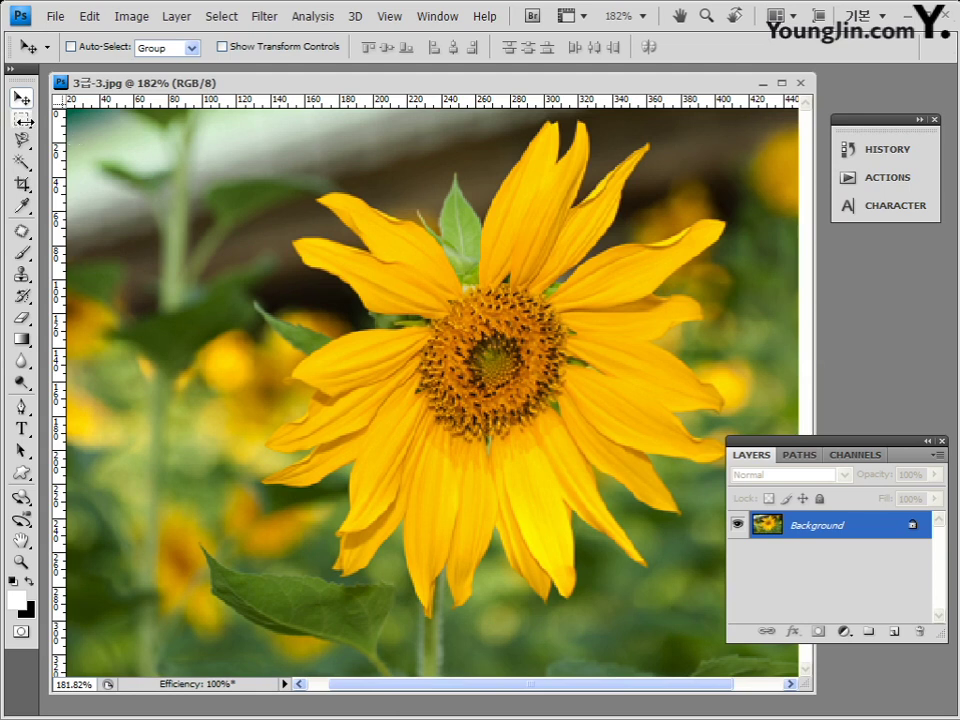
# - Activate the Rectangular Marquee tool and look through the marquee tool variants grouped with it
pyautogui.click(21, 119)
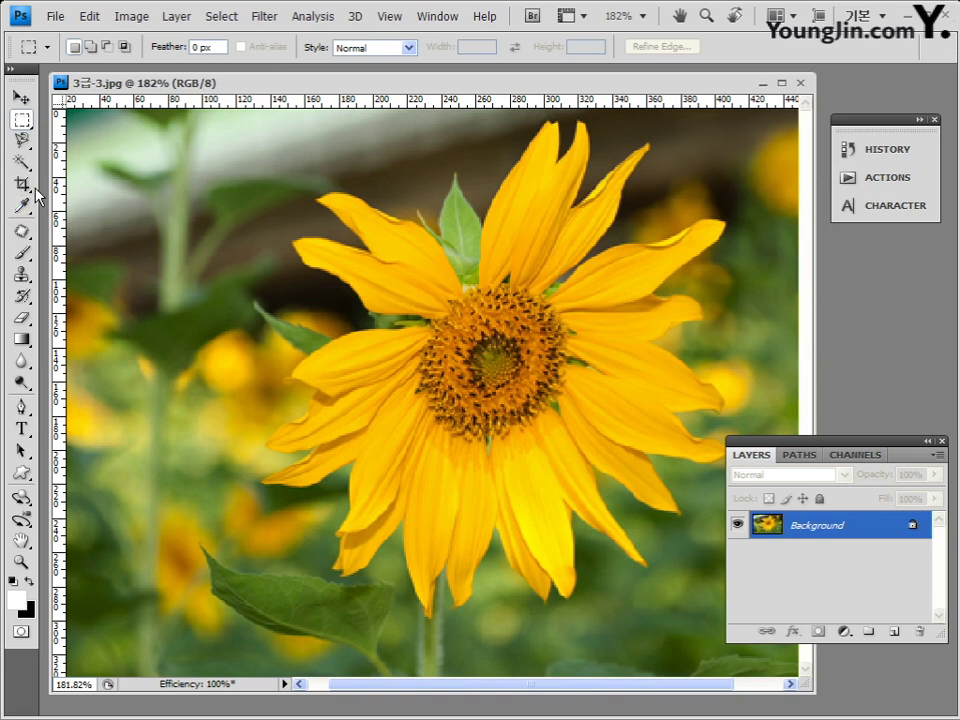
pyautogui.click(23, 124)
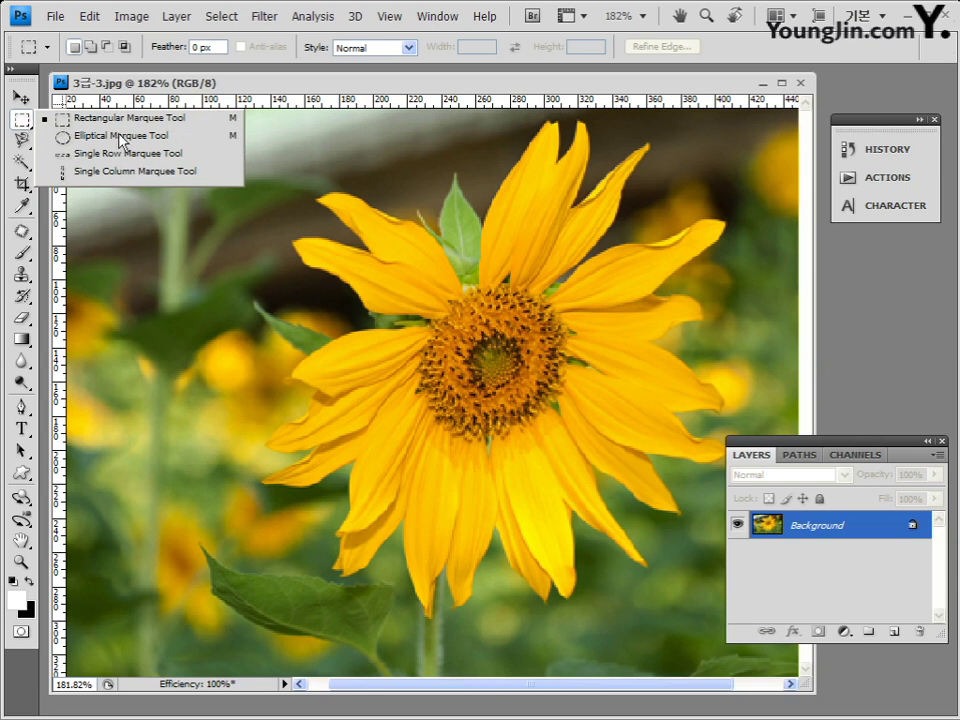
pyautogui.click(24, 124)
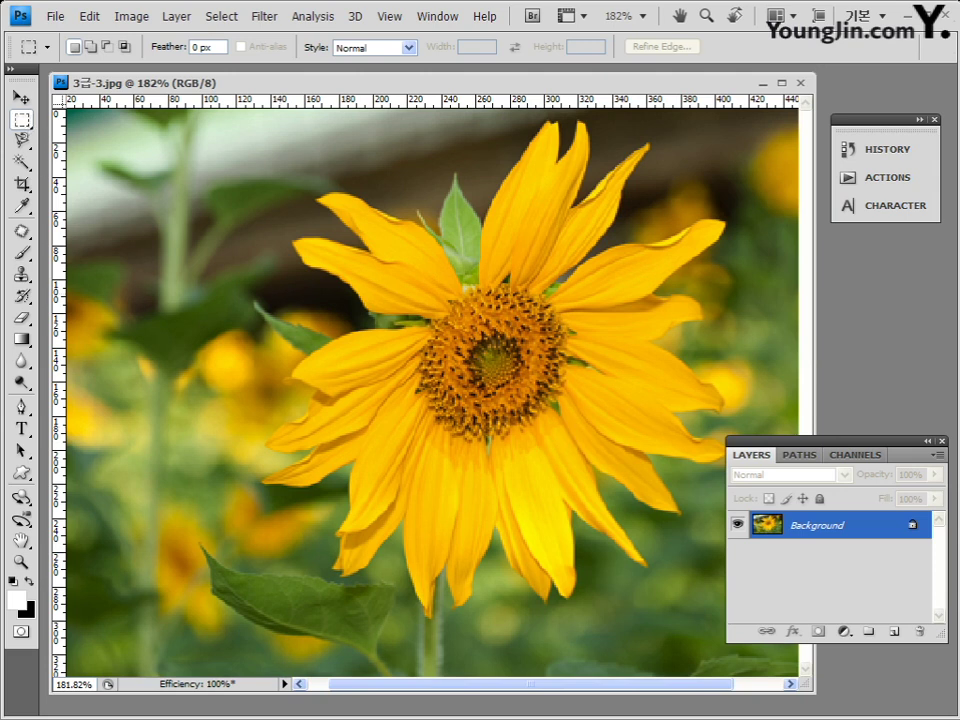
pyautogui.click(21, 97)
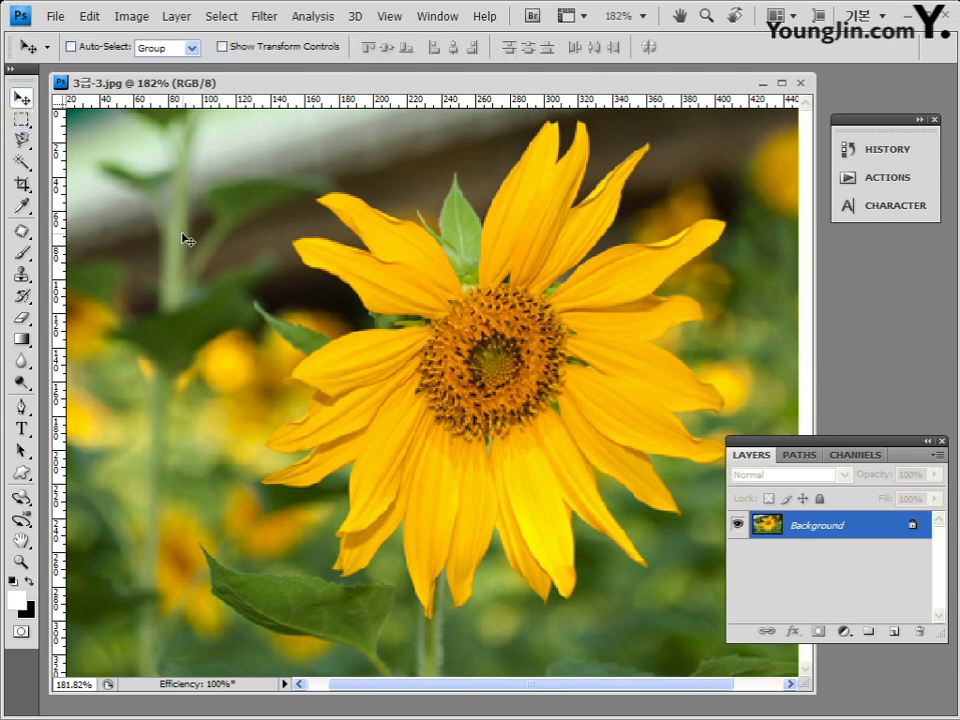
pyautogui.click(24, 121)
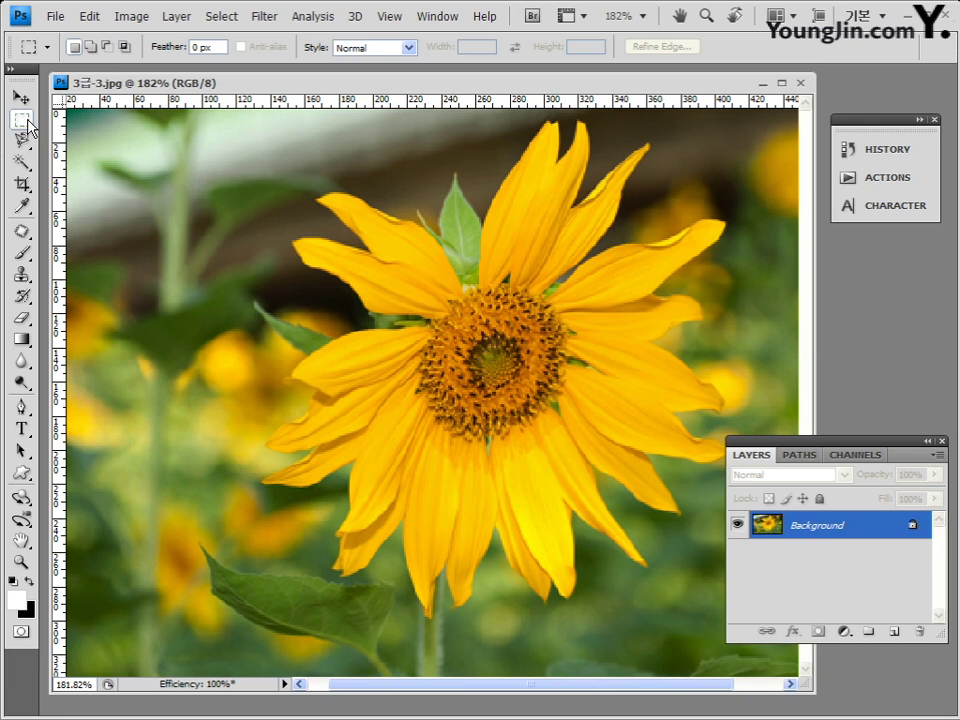
pyautogui.click(28, 122)
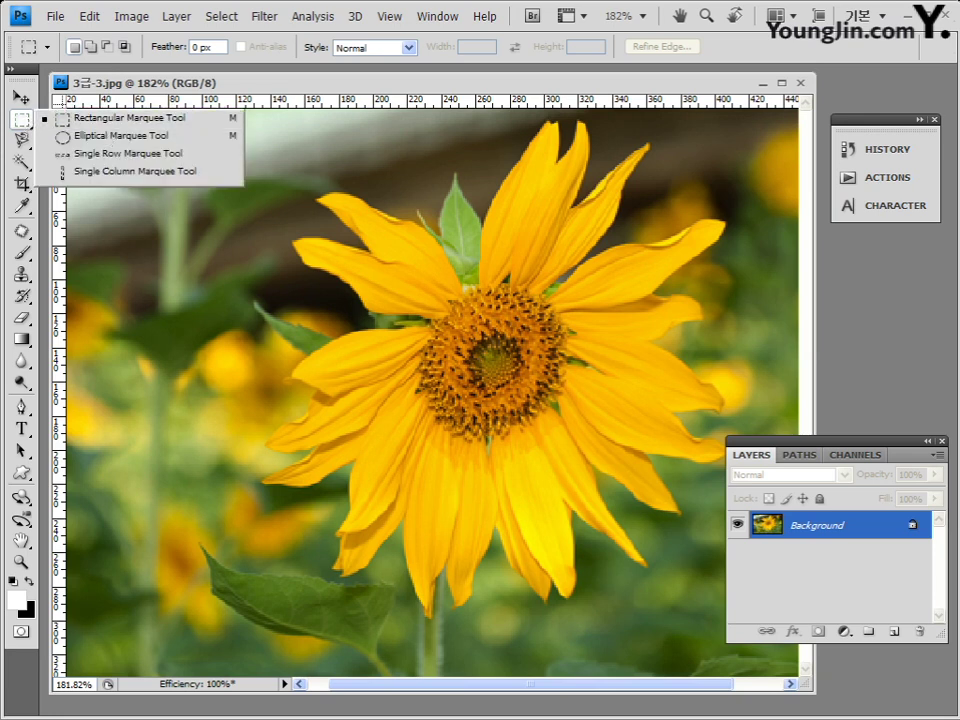
pyautogui.click(22, 125)
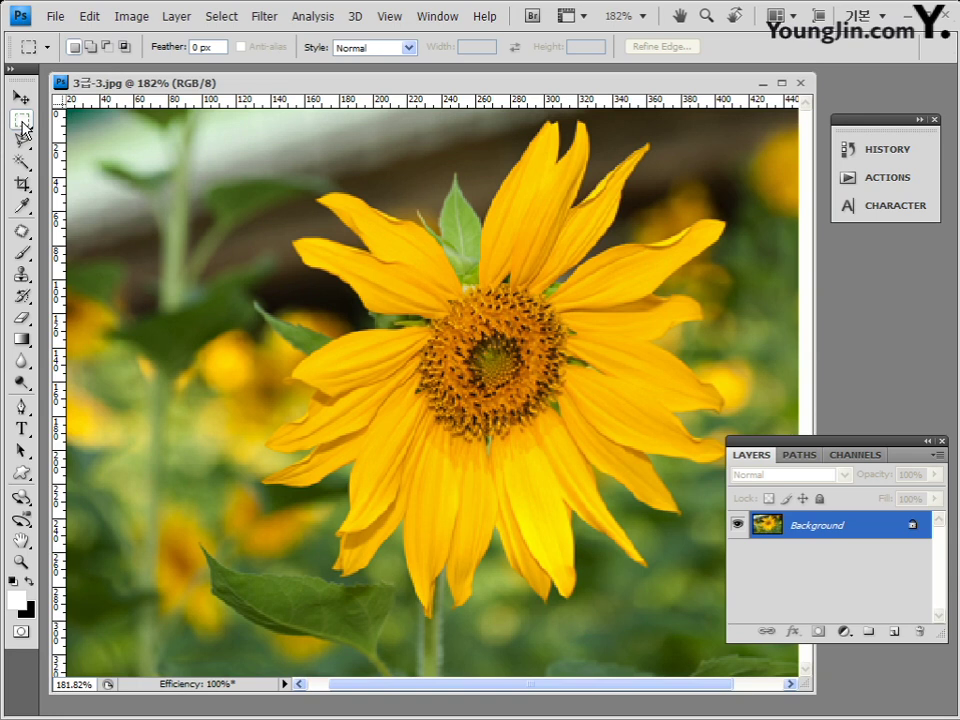
# - Cycle through the grouped Elliptical, Single Row, Single Column and Rectangular Marquee tools
pyautogui.keyDown('alt'); pyautogui.click(22, 125); pyautogui.keyUp('alt')
pyautogui.keyDown('alt'); pyautogui.click(22, 125); pyautogui.keyUp('alt')
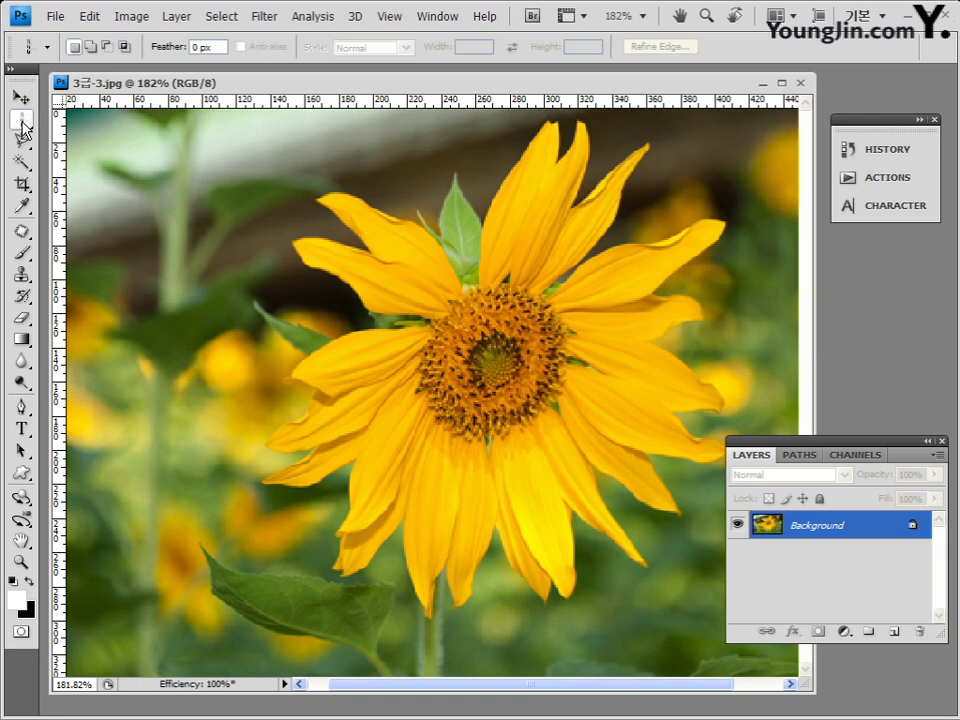
pyautogui.keyDown('alt'); pyautogui.click(22, 125); pyautogui.keyUp('alt')
pyautogui.keyDown('alt'); pyautogui.click(22, 125); pyautogui.keyUp('alt')
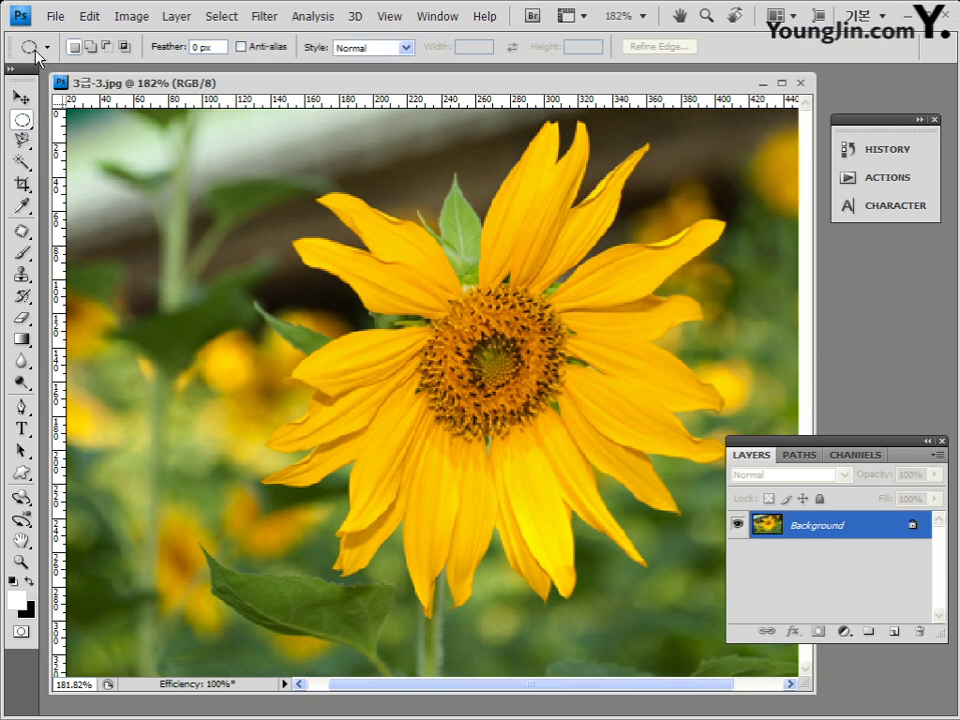
pyautogui.keyDown('alt'); pyautogui.click(22, 125); pyautogui.keyUp('alt')
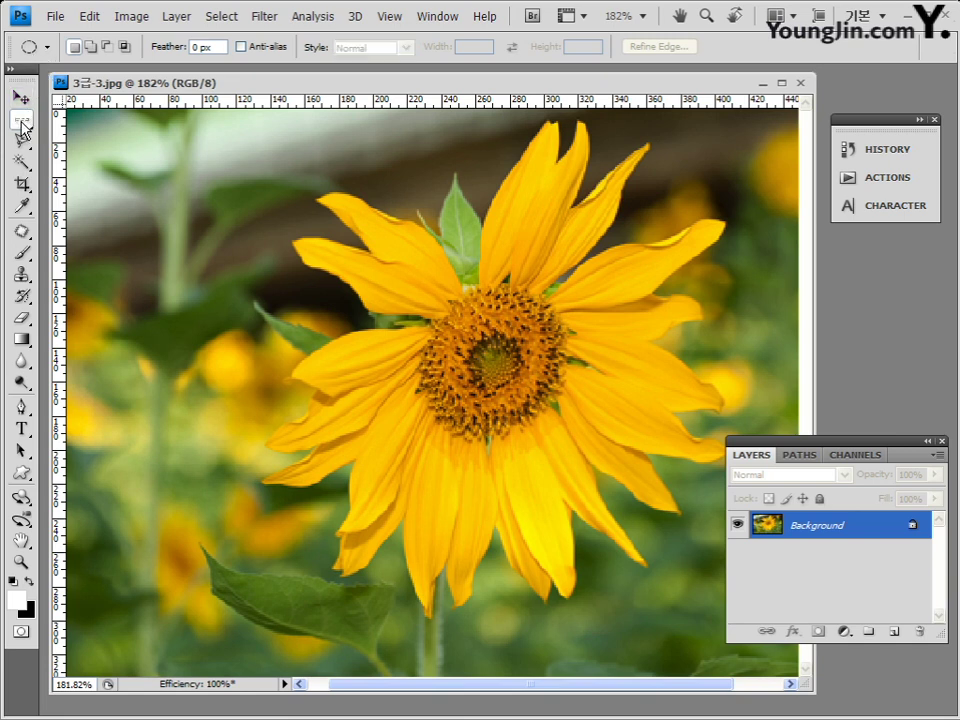
pyautogui.keyDown('alt'); pyautogui.click(22, 125); pyautogui.keyUp('alt')
pyautogui.keyDown('alt'); pyautogui.click(22, 125); pyautogui.keyUp('alt')
pyautogui.keyDown('alt'); pyautogui.click(22, 125); pyautogui.keyUp('alt')
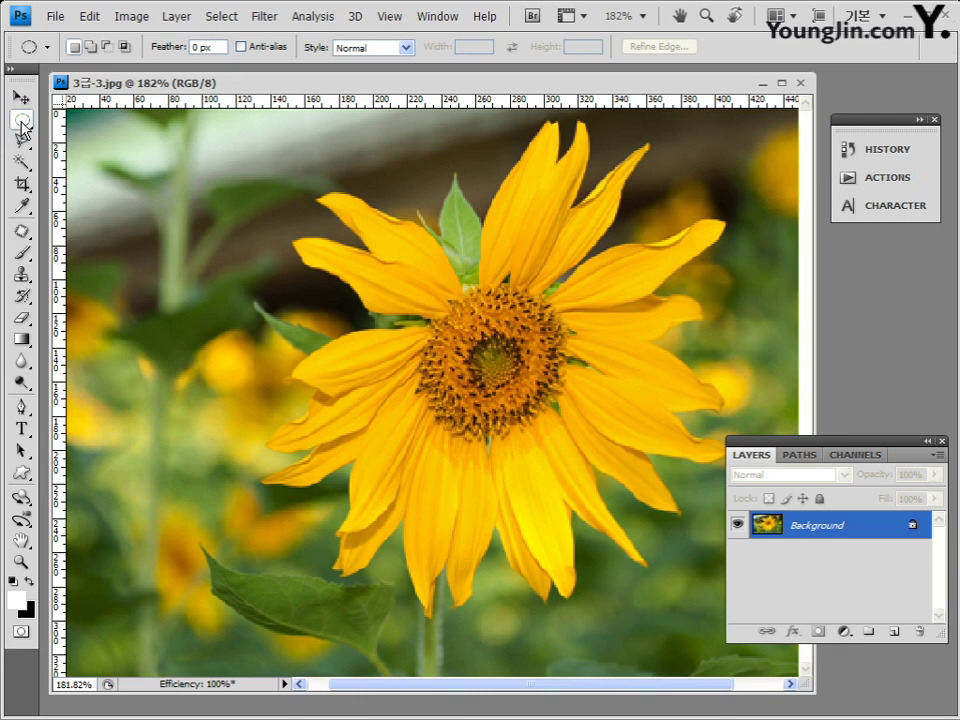
pyautogui.press('alt')
pyautogui.keyDown('alt'); pyautogui.click(22, 125); pyautogui.keyUp('alt')
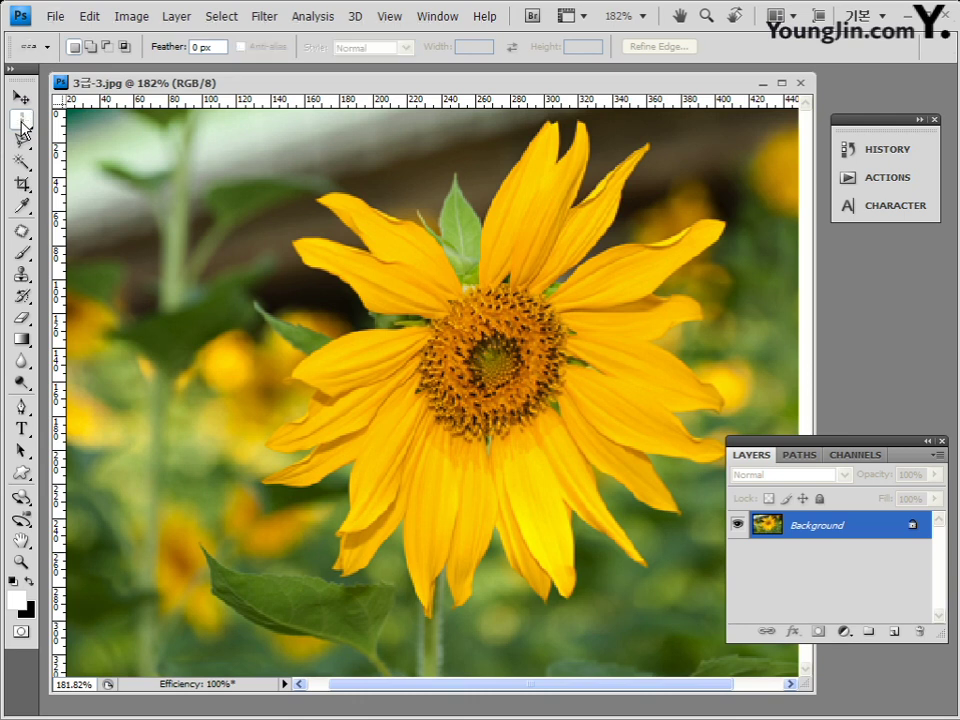
# - Switch through the remaining marquee variants until the Rectangular Marquee tool is active again
pyautogui.keyDown('alt'); pyautogui.click(22, 125); pyautogui.keyUp('alt')
pyautogui.keyDown('alt'); pyautogui.click(22, 125); pyautogui.keyUp('alt')
pyautogui.keyDown('alt'); pyautogui.click(22, 125); pyautogui.keyUp('alt')
pyautogui.keyDown('alt'); pyautogui.click(22, 125); pyautogui.keyUp('alt')
pyautogui.keyDown('alt'); pyautogui.click(22, 125); pyautogui.keyUp('alt')
pyautogui.keyDown('alt'); pyautogui.click(22, 125); pyautogui.keyUp('alt')
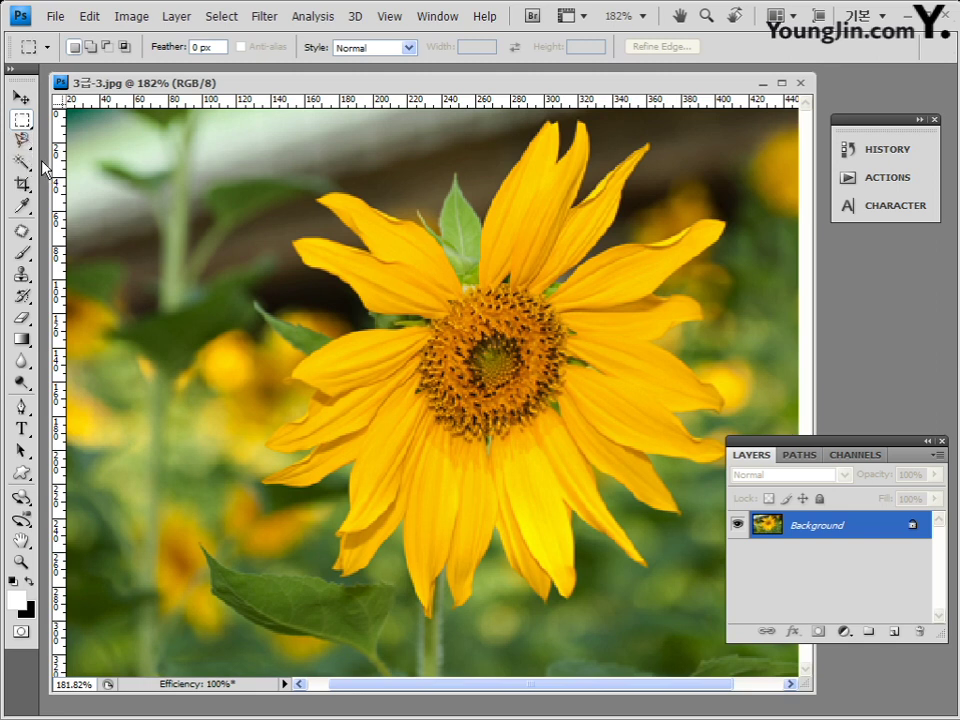
# - Cycle through the grouped Magnetic, Polygonal and freehand Lasso tools, ending on the freehand Lasso tool
pyautogui.click(22, 141)
pyautogui.keyDown('alt'); pyautogui.click(26, 148); pyautogui.keyUp('alt')
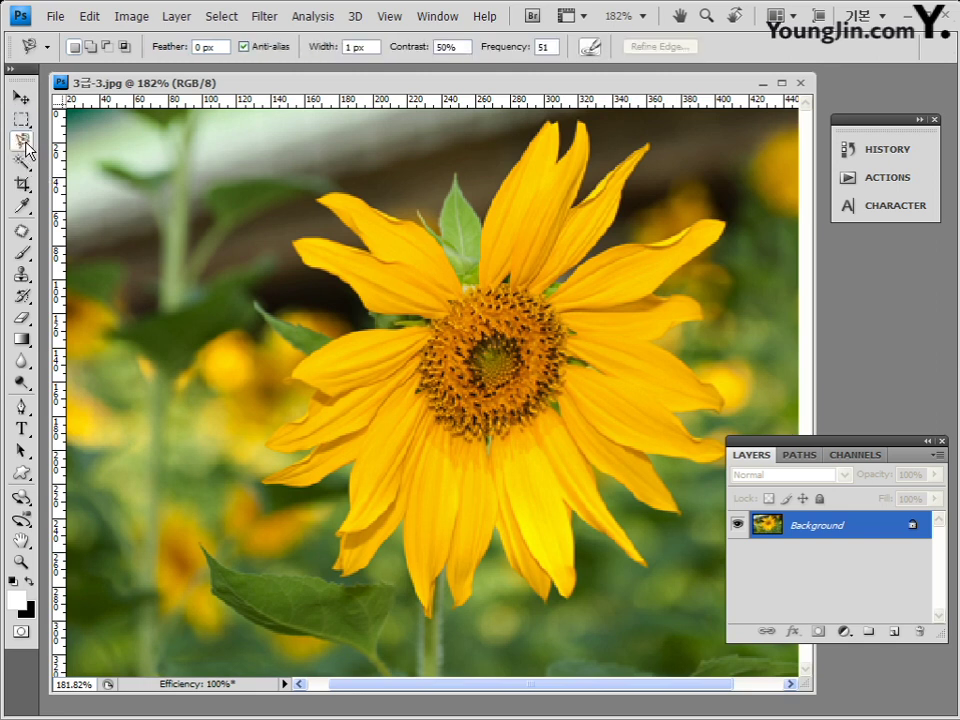
pyautogui.keyDown('alt'); pyautogui.click(26, 148); pyautogui.keyUp('alt')
pyautogui.keyDown('alt'); pyautogui.click(26, 148); pyautogui.keyUp('alt')
pyautogui.keyDown('alt'); pyautogui.click(26, 148); pyautogui.keyUp('alt')
pyautogui.keyDown('alt'); pyautogui.click(26, 148); pyautogui.keyUp('alt')
pyautogui.keyDown('alt'); pyautogui.click(26, 146); pyautogui.keyUp('alt')
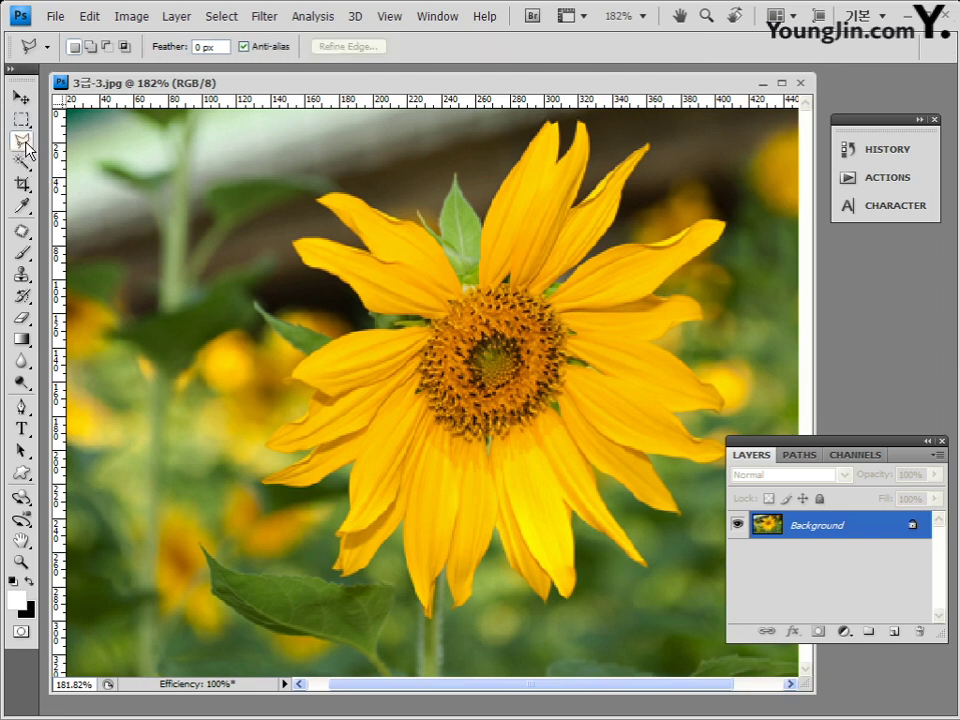
pyautogui.keyDown('alt'); pyautogui.click(26, 146); pyautogui.keyUp('alt')
pyautogui.keyDown('alt'); pyautogui.click(26, 146); pyautogui.keyUp('alt')
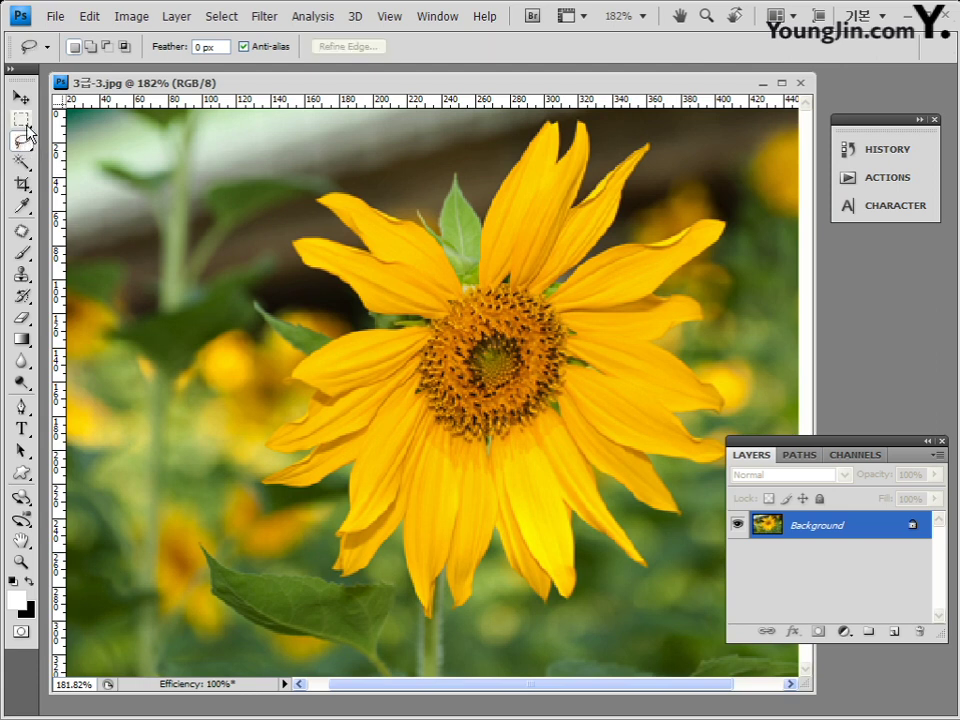
# - Try a freehand Lasso selection around the sunflower's upper-left petals and clear it
pyautogui.click(22, 120)
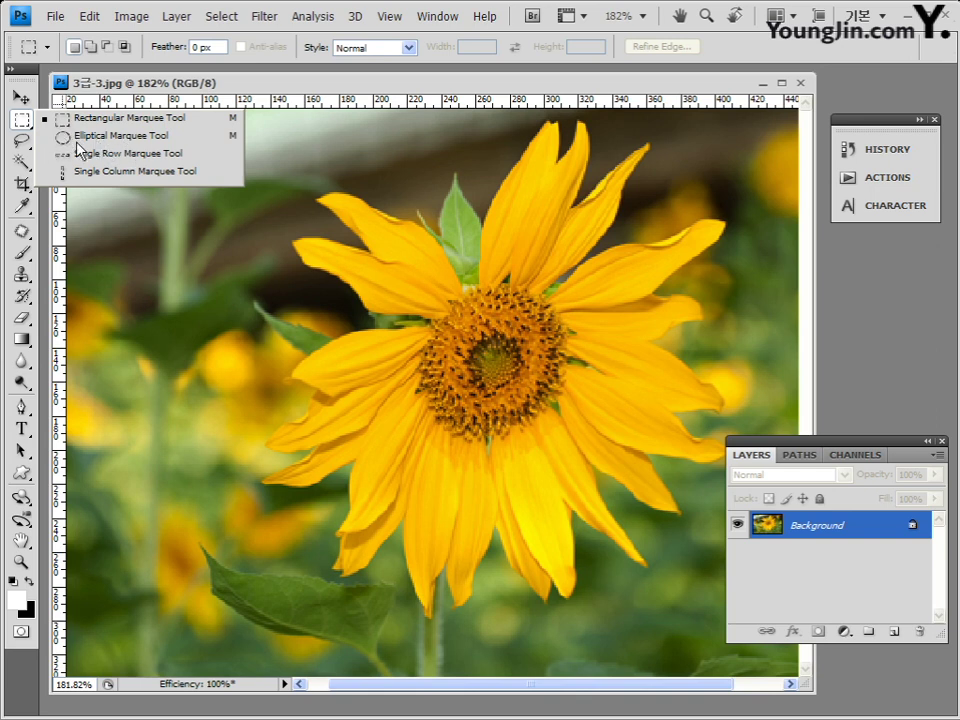
pyautogui.click(22, 122)
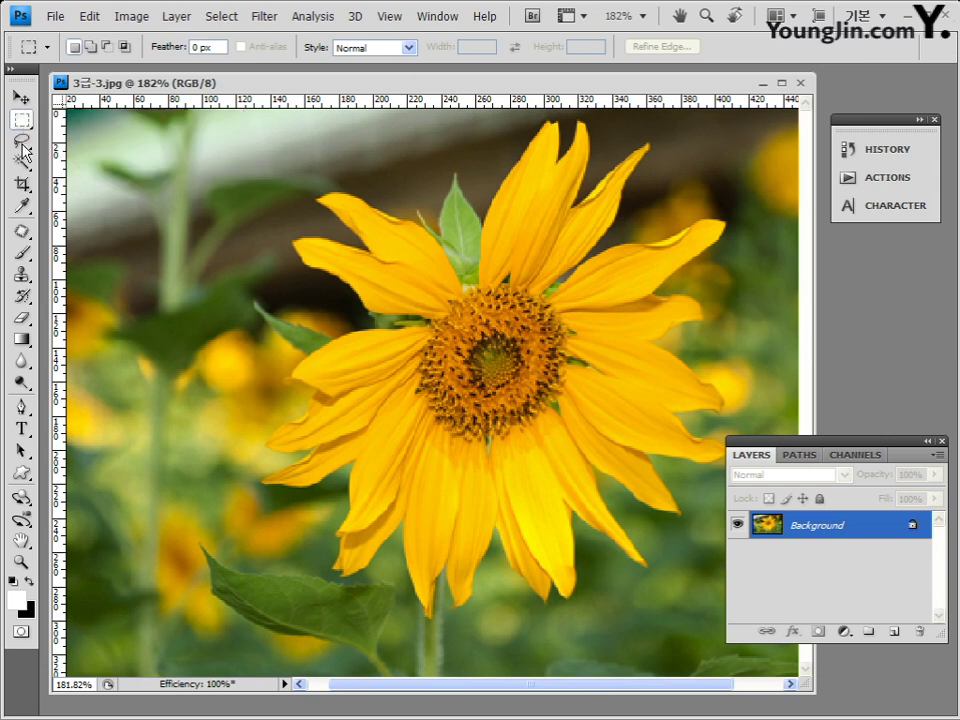
pyautogui.click(22, 143)
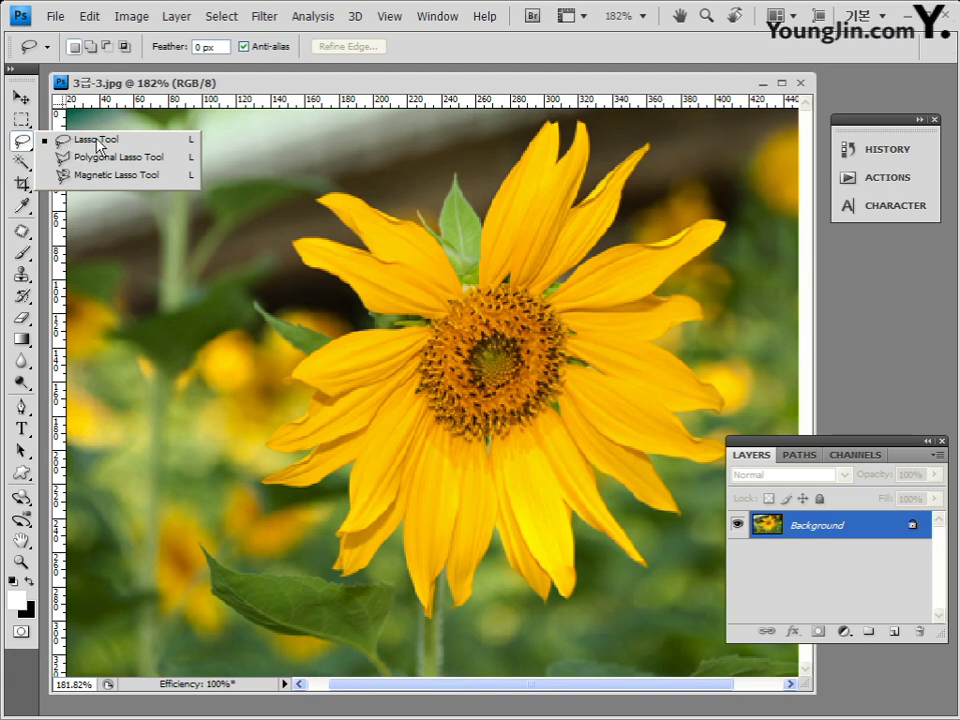
pyautogui.click(62, 140)
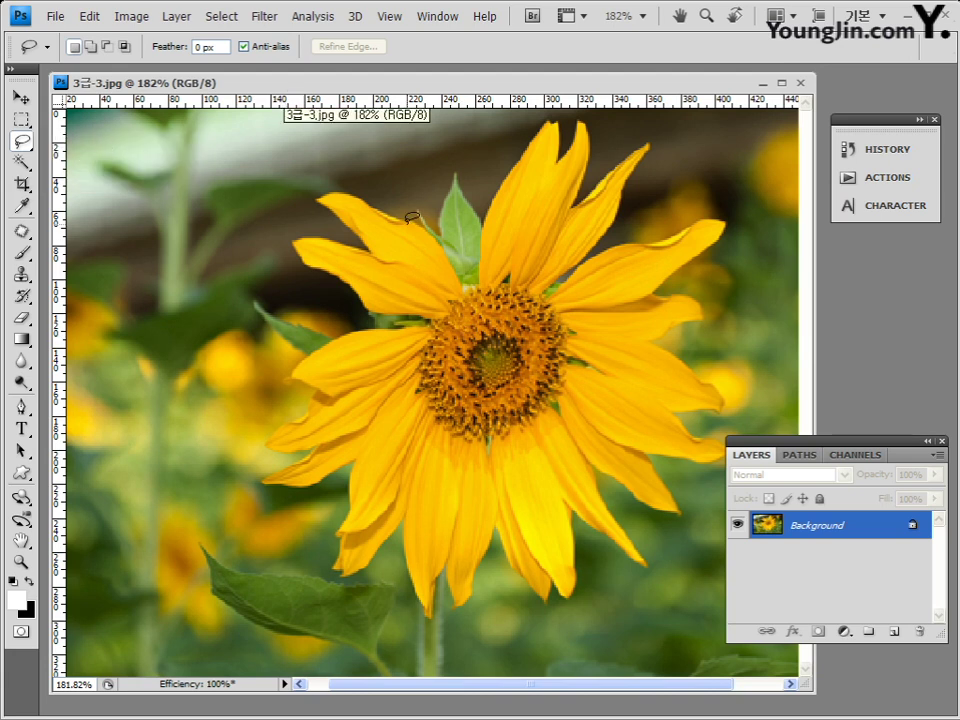
pyautogui.moveTo(395, 218)
pyautogui.mouseDown()
pyautogui.moveTo(308, 166)
pyautogui.moveTo(290, 223)
pyautogui.moveTo(345, 244)
pyautogui.moveTo(309, 256)
pyautogui.moveTo(313, 294)
pyautogui.moveTo(358, 313)
pyautogui.moveTo(318, 352)
pyautogui.moveTo(336, 386)
pyautogui.moveTo(401, 330)
pyautogui.moveTo(483, 315)
pyautogui.moveTo(478, 237)
pyautogui.moveTo(438, 225)
pyautogui.moveTo(406, 212)
pyautogui.mouseUp()
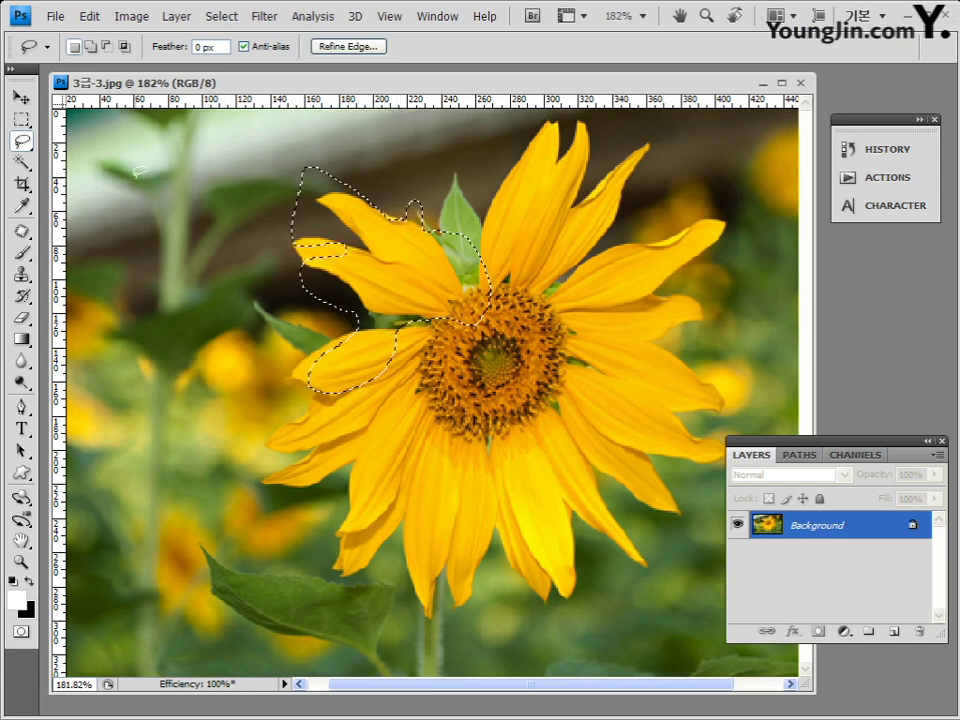
pyautogui.click(213, 214)
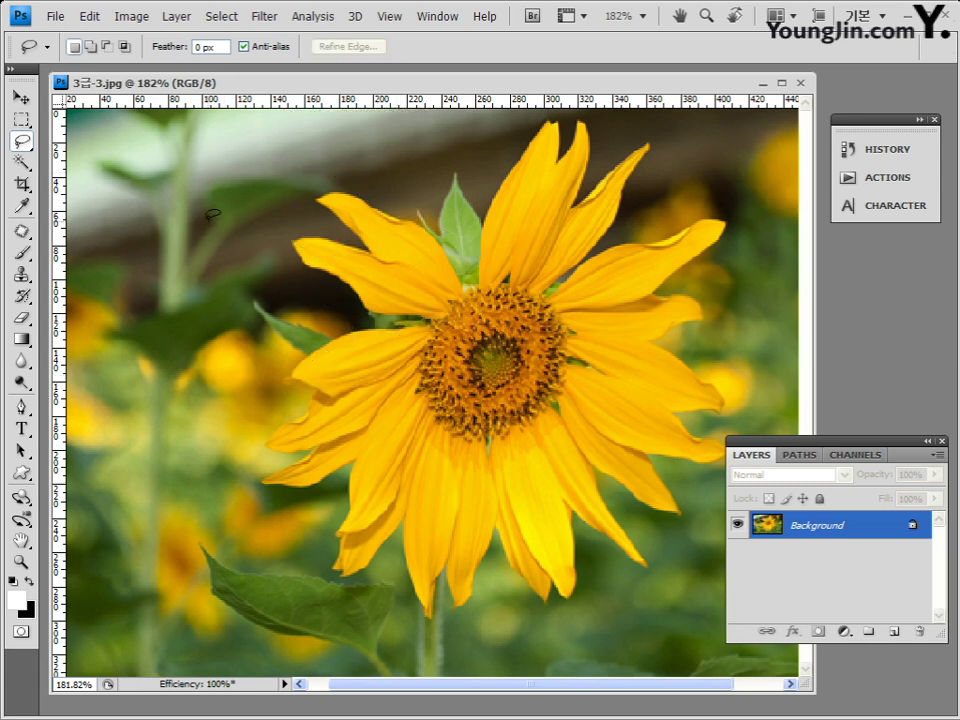
# - Draw a closed Polygonal Lasso selection of straight segments over the upper-left petals and the background beside them
pyautogui.click(22, 140)
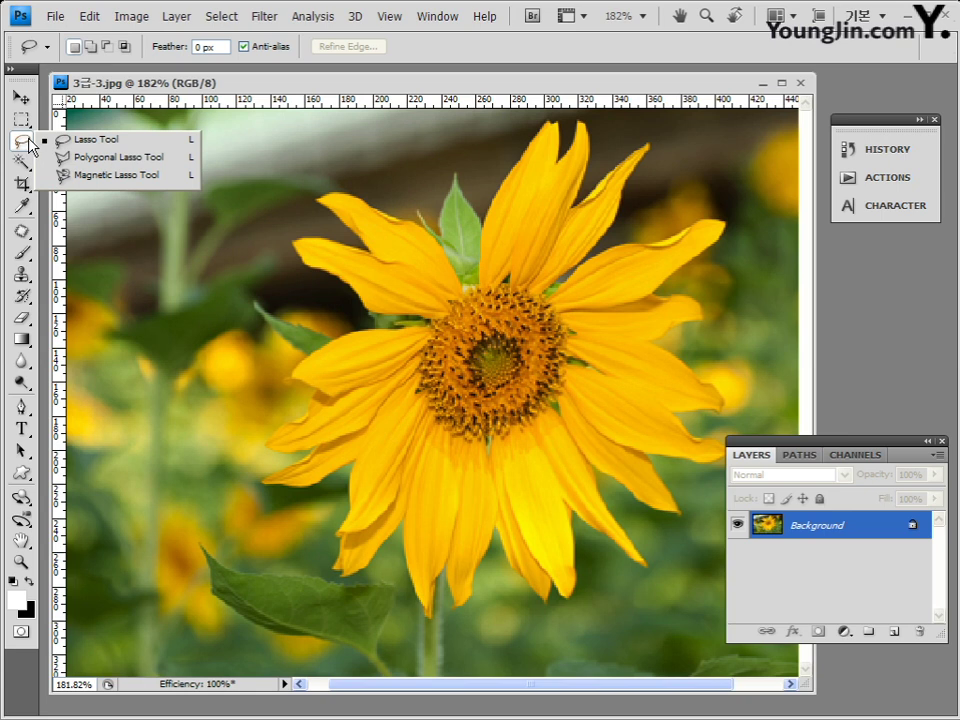
pyautogui.click(148, 160)
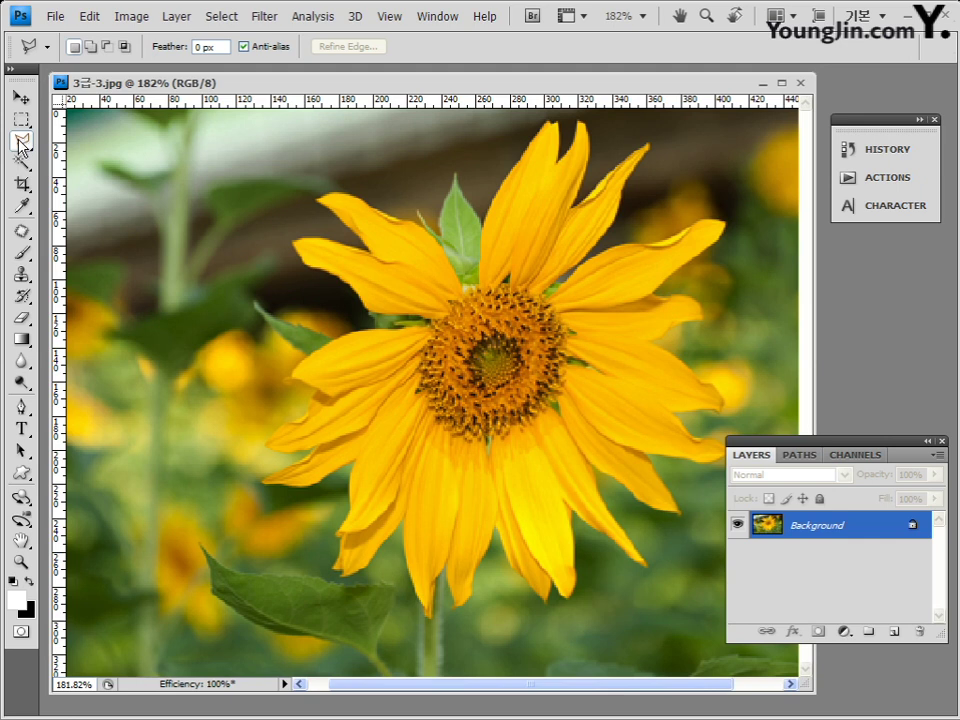
pyautogui.click(367, 249)
pyautogui.click(282, 192)
pyautogui.click(226, 251)
pyautogui.click(230, 320)
pyautogui.click(266, 381)
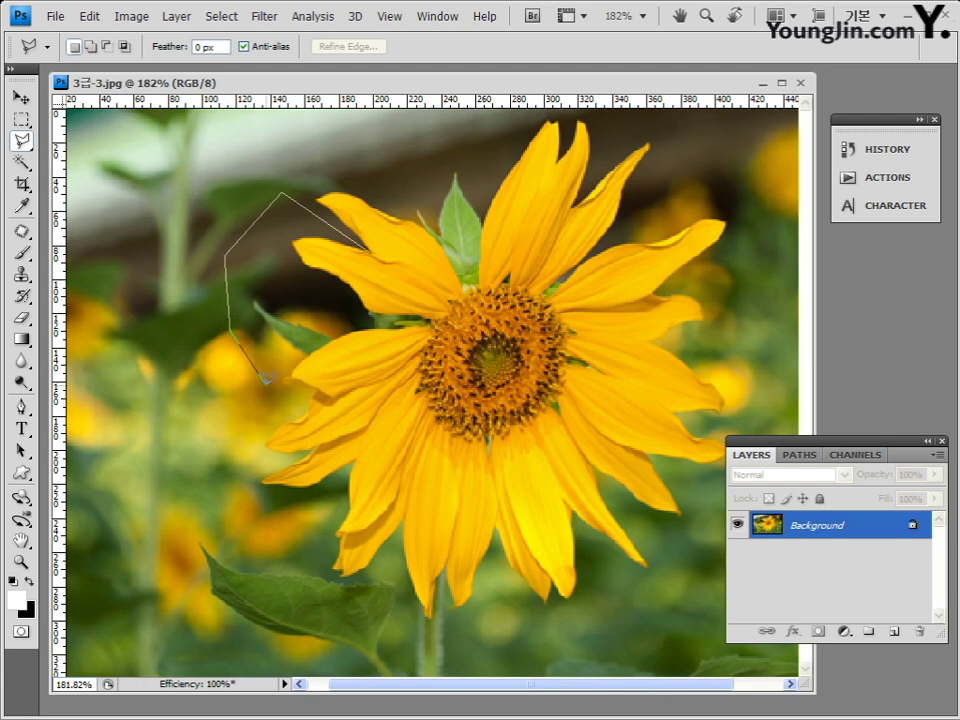
pyautogui.click(296, 292)
pyautogui.click(411, 266)
pyautogui.doubleClick(371, 244)
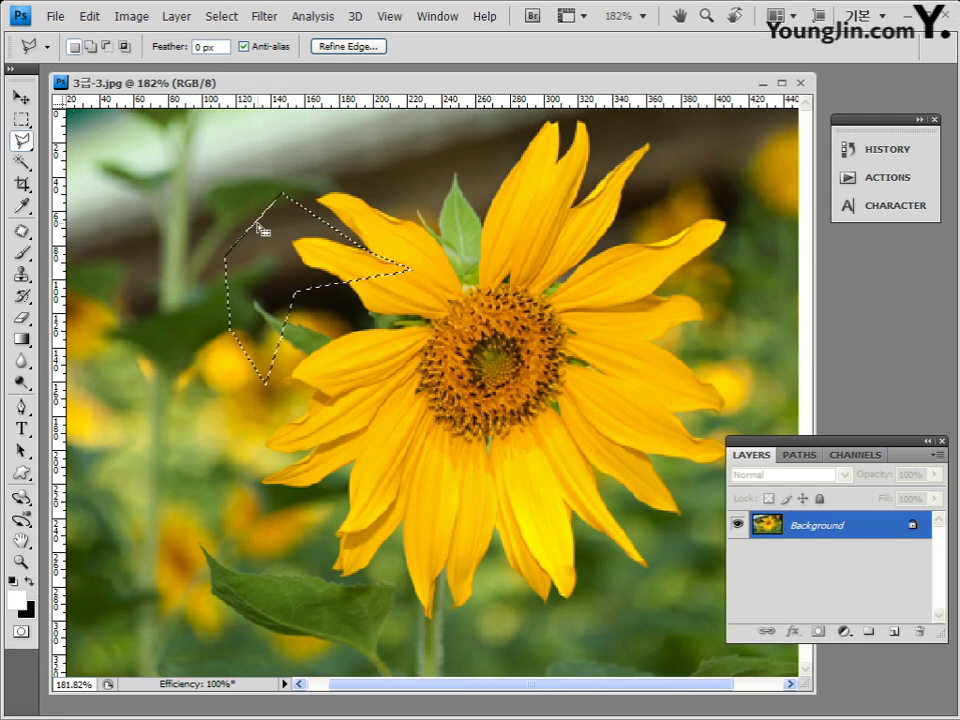
# - Try a Magnetic Lasso trace across the upper petals, cancel it, and deselect the polygonal selection
pyautogui.click(25, 141)
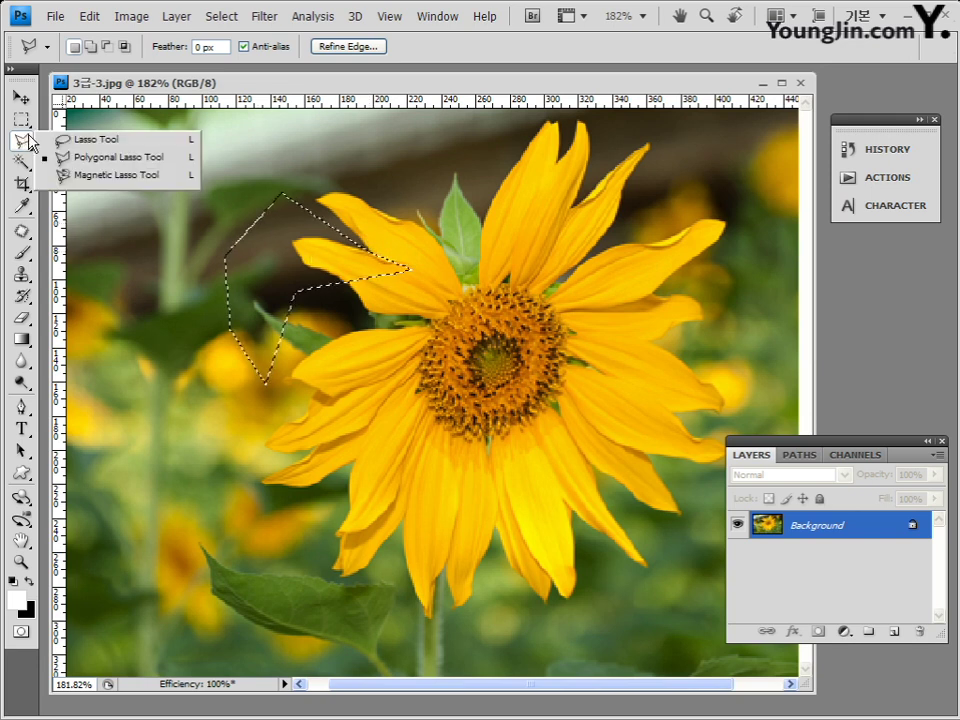
pyautogui.click(124, 177)
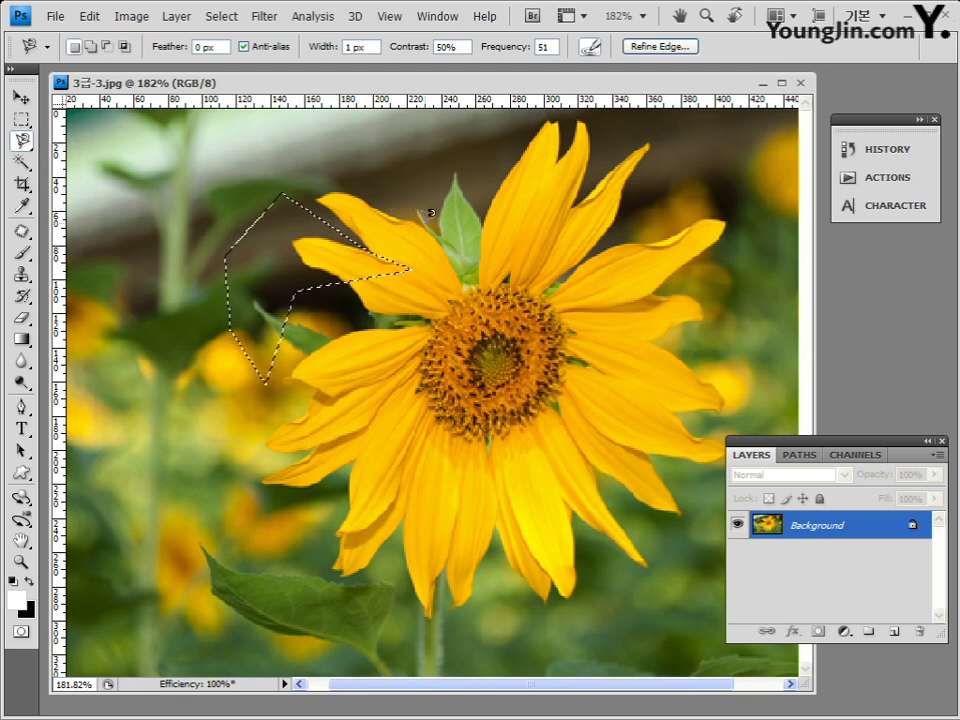
pyautogui.click(340, 164)
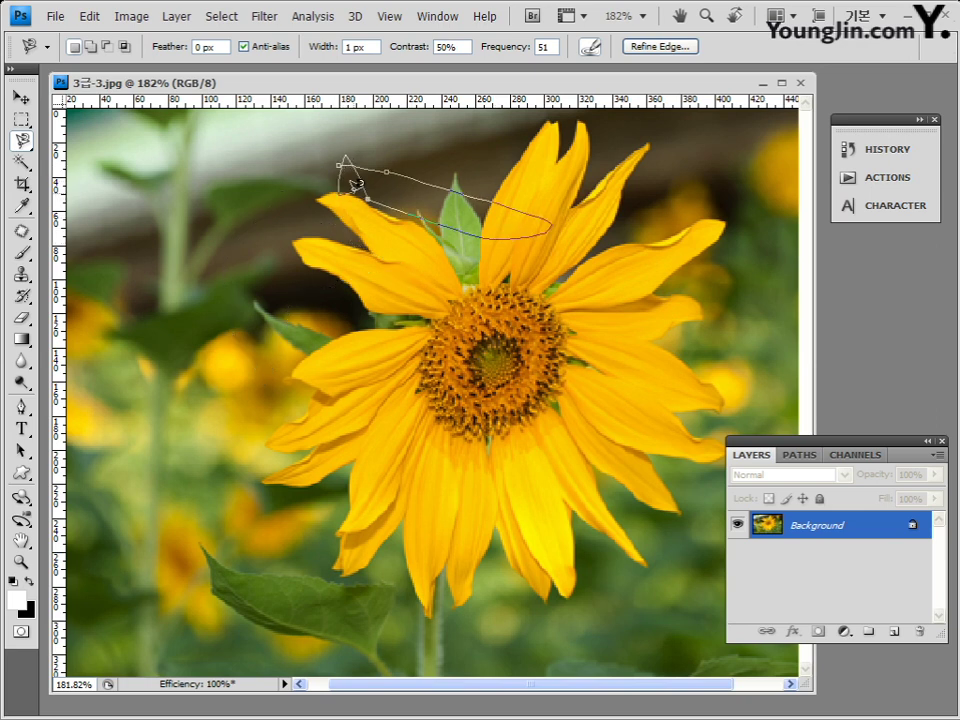
pyautogui.press('Escape')
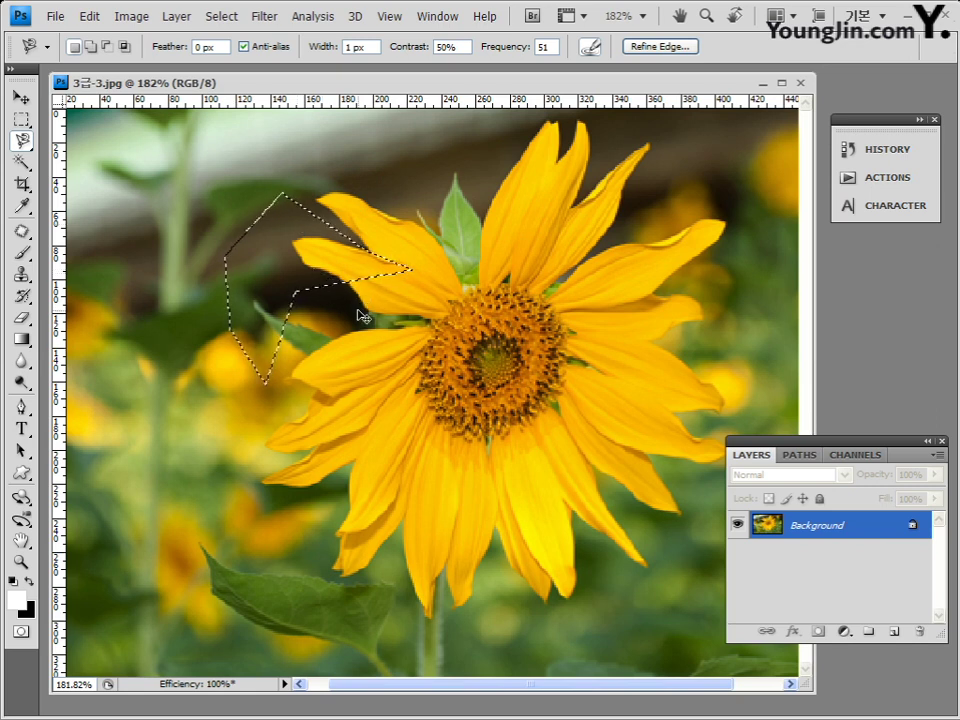
pyautogui.hotkey('ctrl', 'd')
pyautogui.click(220, 16)
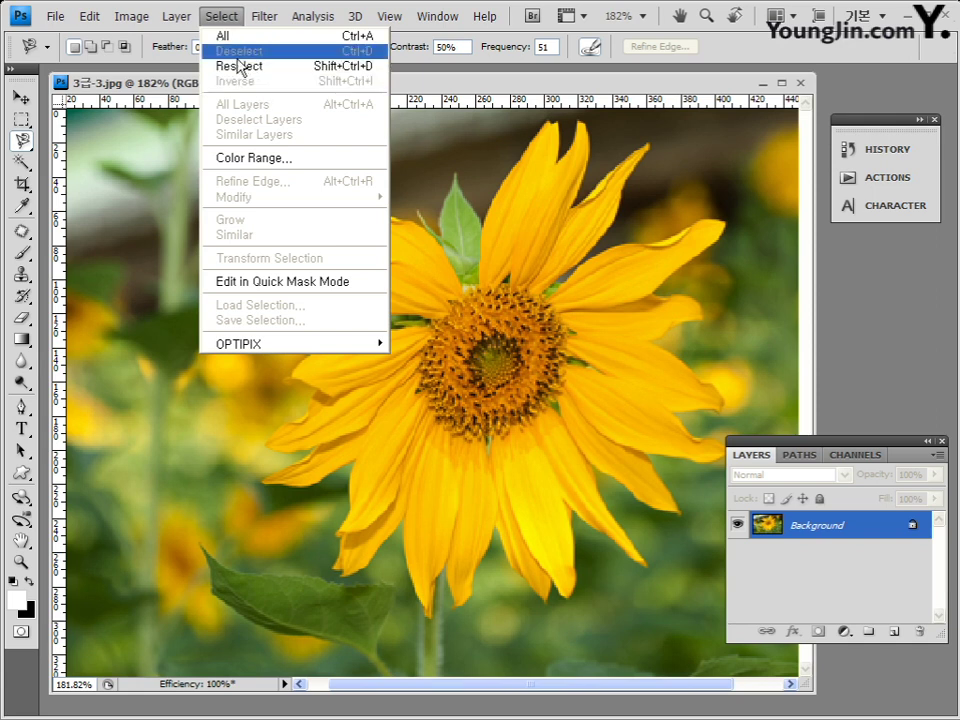
pyautogui.click(463, 90)
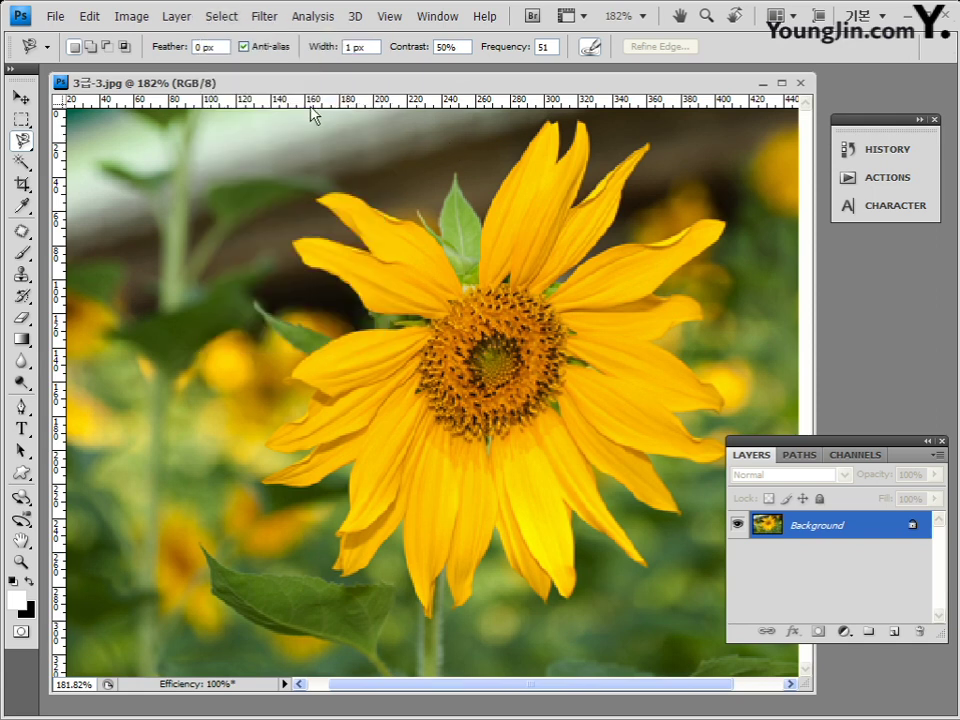
# - Try a Magnetic Lasso trace from the upper-left petals, removing its last anchor points and cancelling the path
pyautogui.click(364, 249)
pyautogui.press('Delete')
pyautogui.press('Delete')
pyautogui.press('Delete')
pyautogui.press('Escape')
# - Select the two upper-left petals with the Magic Wand at tolerance 32, and deselect and reselect them
pyautogui.click(21, 162)
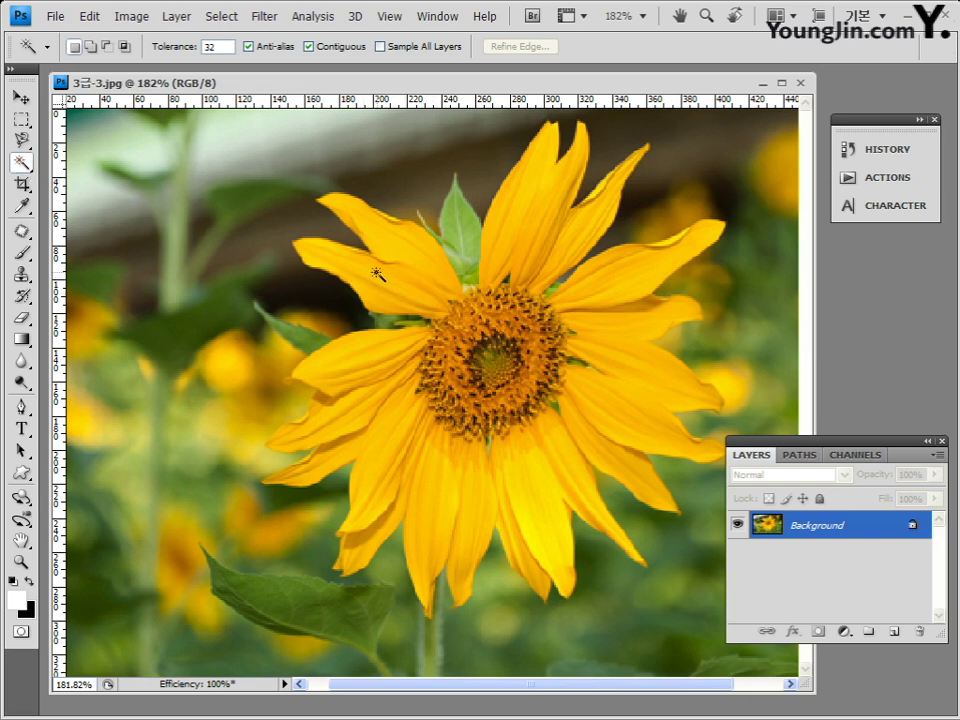
pyautogui.click(406, 295)
pyautogui.keyDown('shift'); pyautogui.click(431, 270); pyautogui.keyUp('shift')
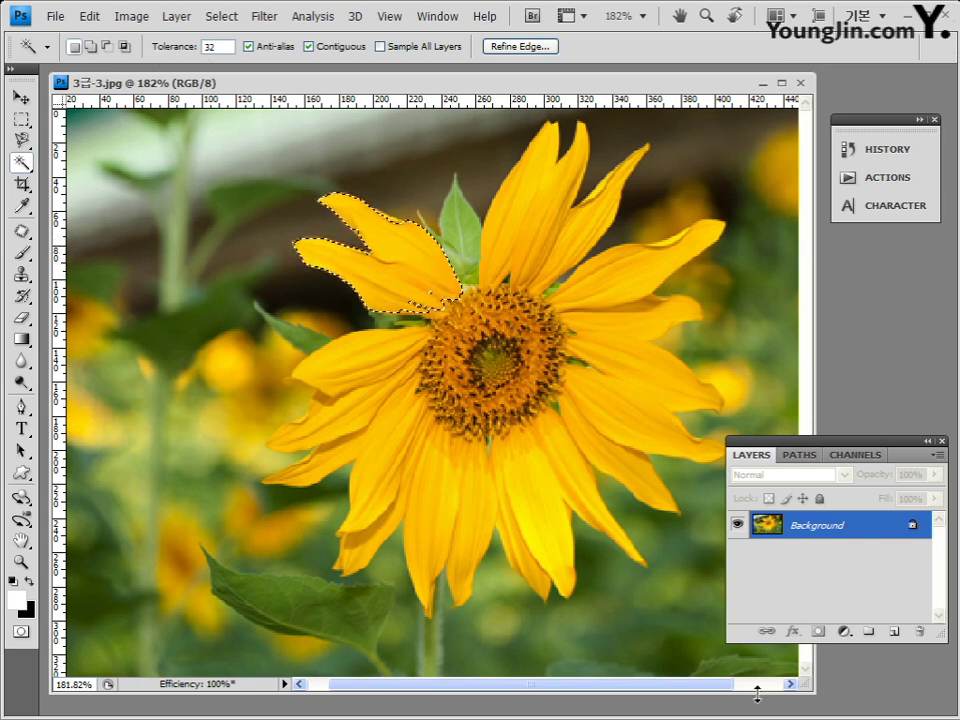
pyautogui.hotkey('ctrl', 'd')
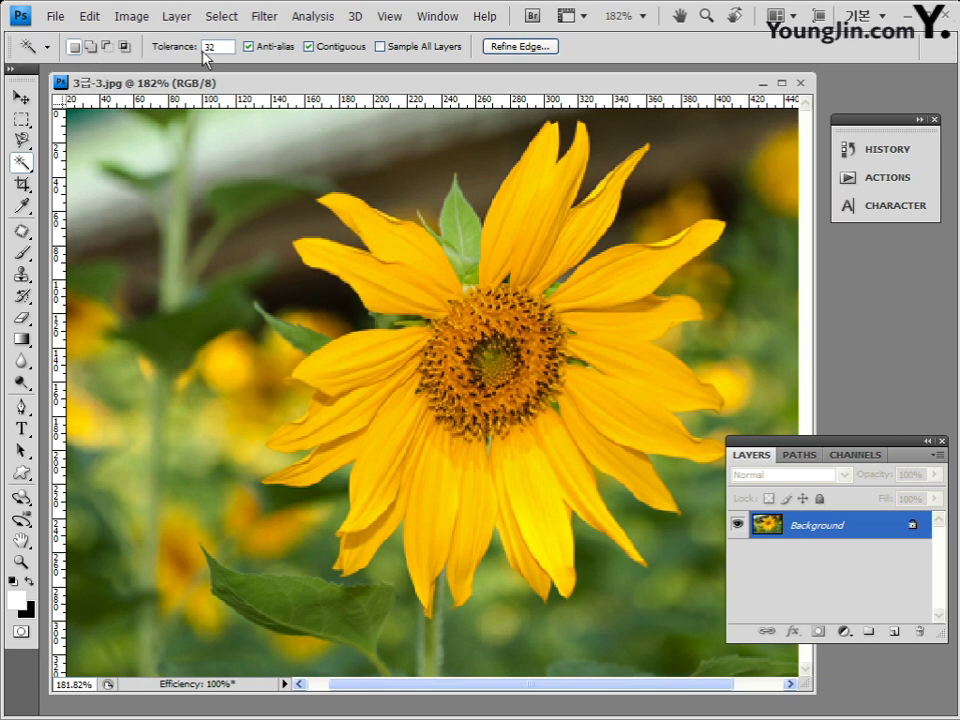
pyautogui.hotkey('ctrl', 'shift', 'd')
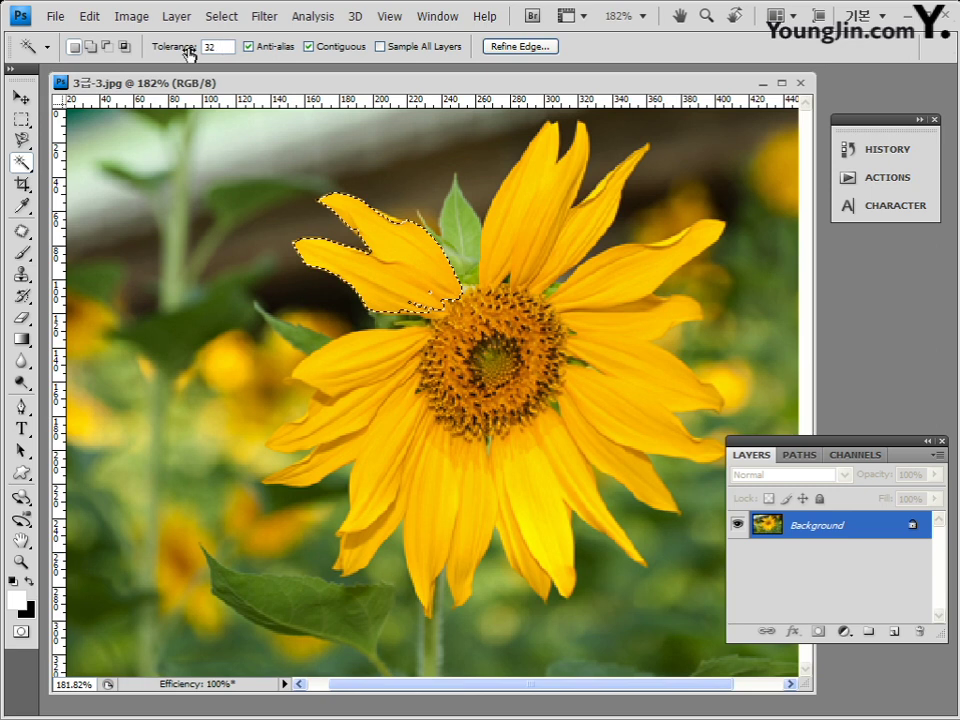
# - Compare Magic Wand selections of the middle-left petal at tolerance 1 and at tolerance 32
pyautogui.click(186, 48)
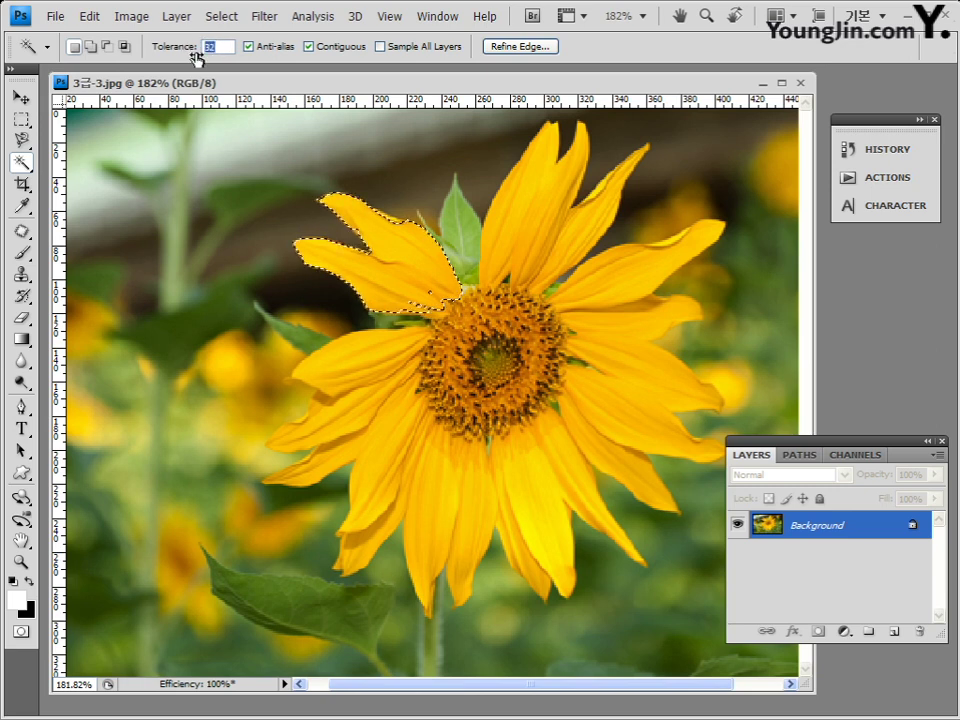
pyautogui.press('BackSpace')
pyautogui.write('1')
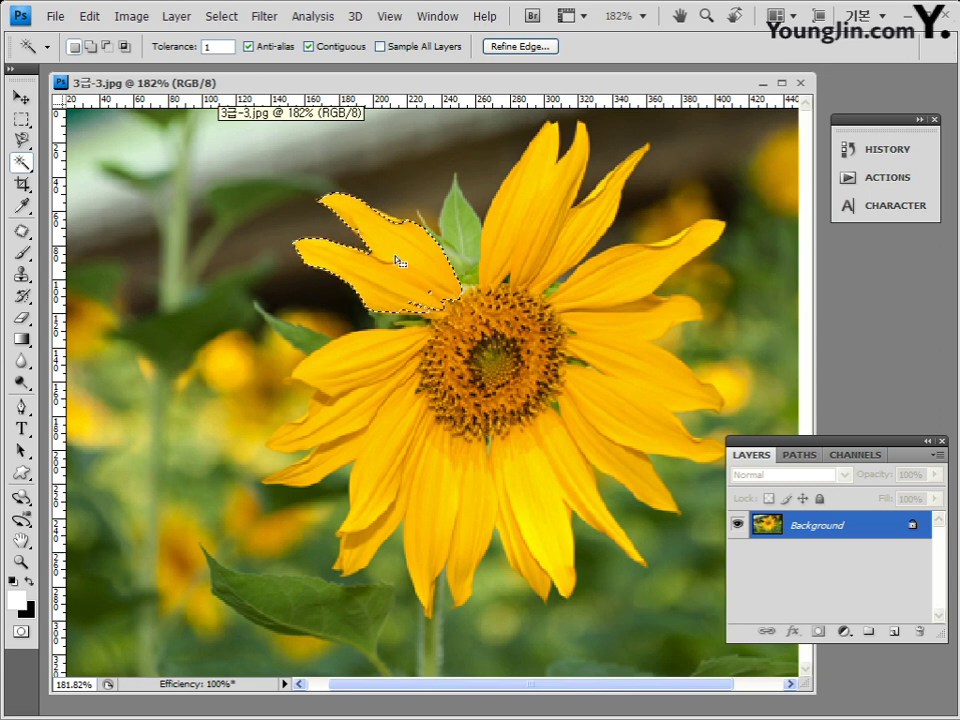
pyautogui.click(376, 348)
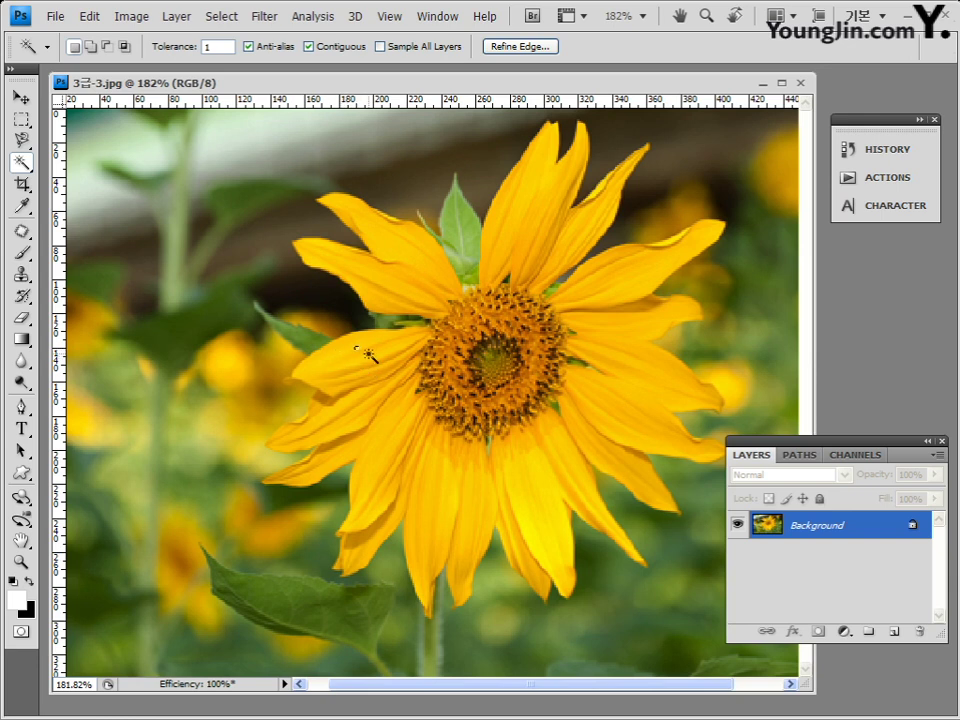
pyautogui.click(162, 46)
pyautogui.click(378, 362)
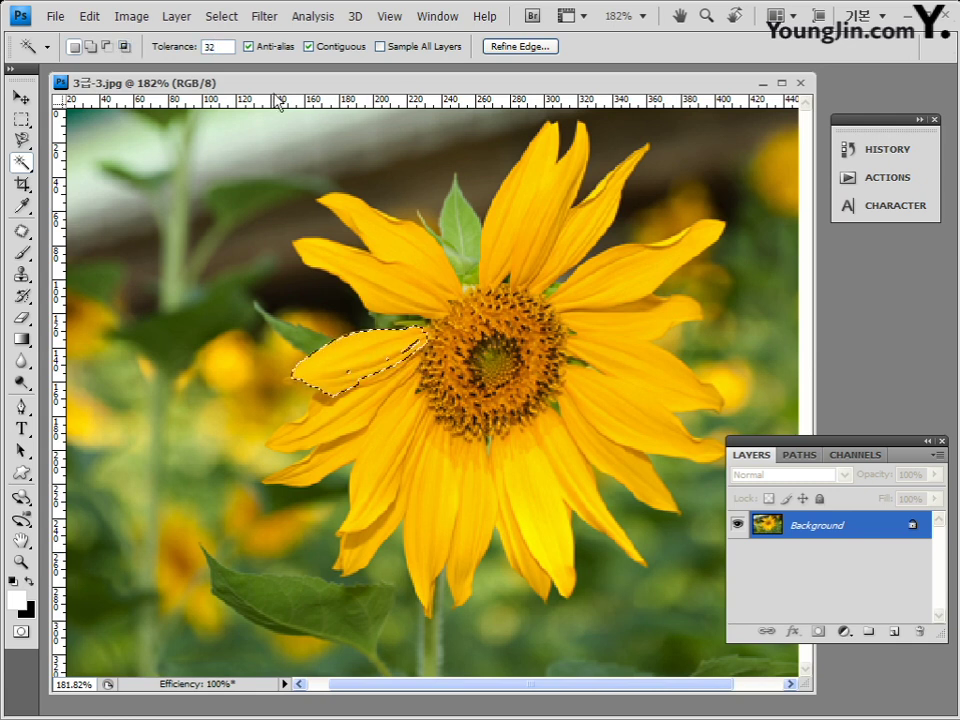
# - Try selecting the left and lower petals with the Magic Wand at tolerance 50, and reset the tolerance to 32 and deselect
pyautogui.click(160, 47)
pyautogui.write('50')
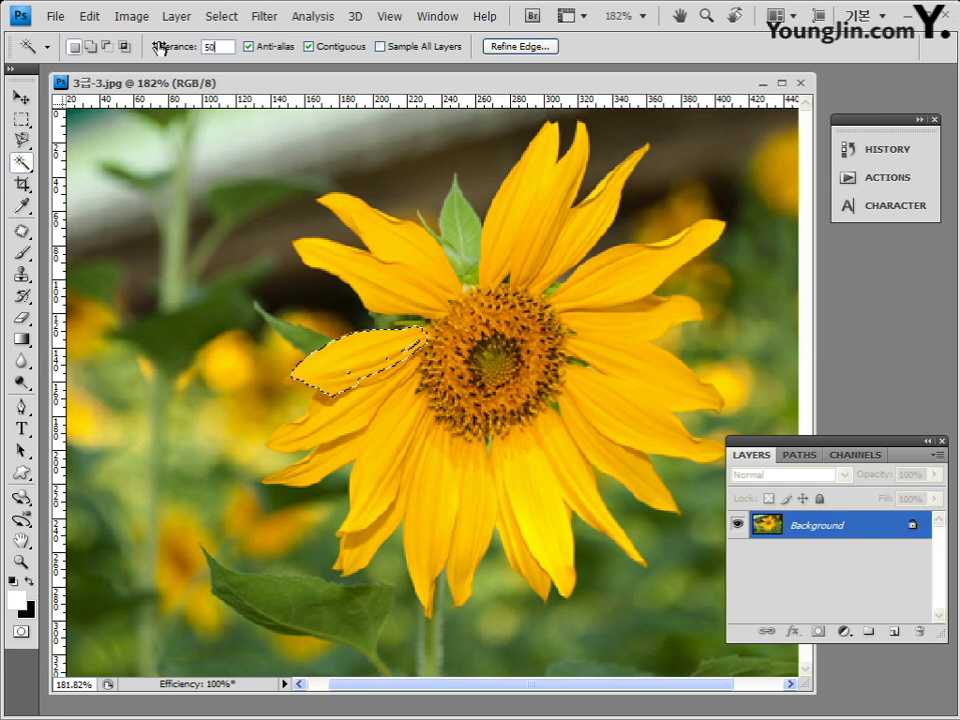
pyautogui.click(370, 360)
pyautogui.hotkey('ctrl', 'd')
pyautogui.click(371, 418)
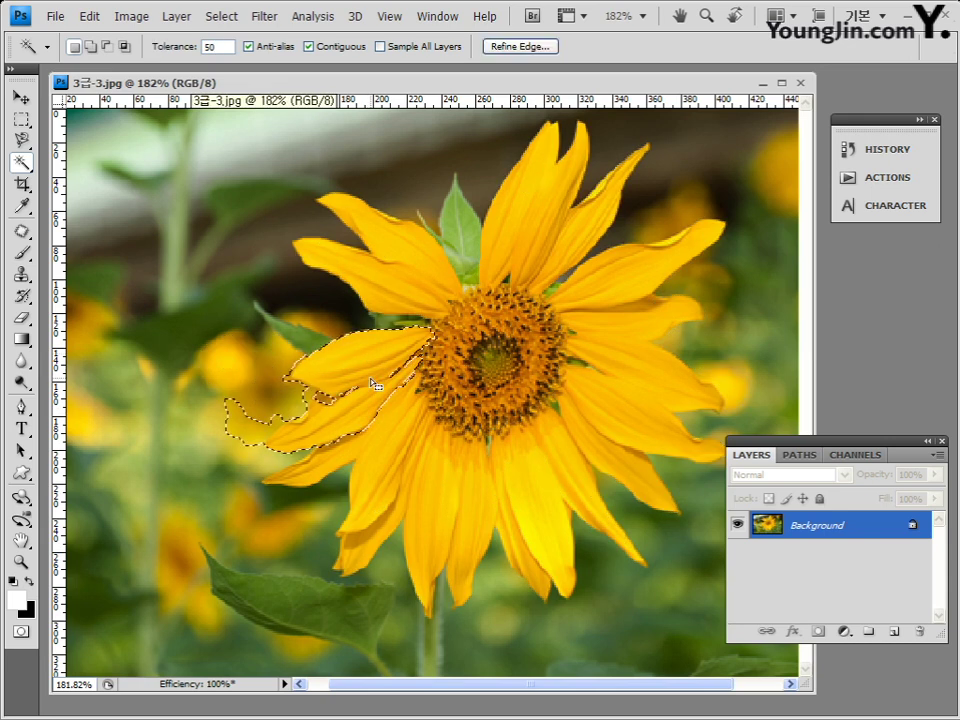
pyautogui.keyDown('shift'); pyautogui.click(300, 420); pyautogui.keyUp('shift')
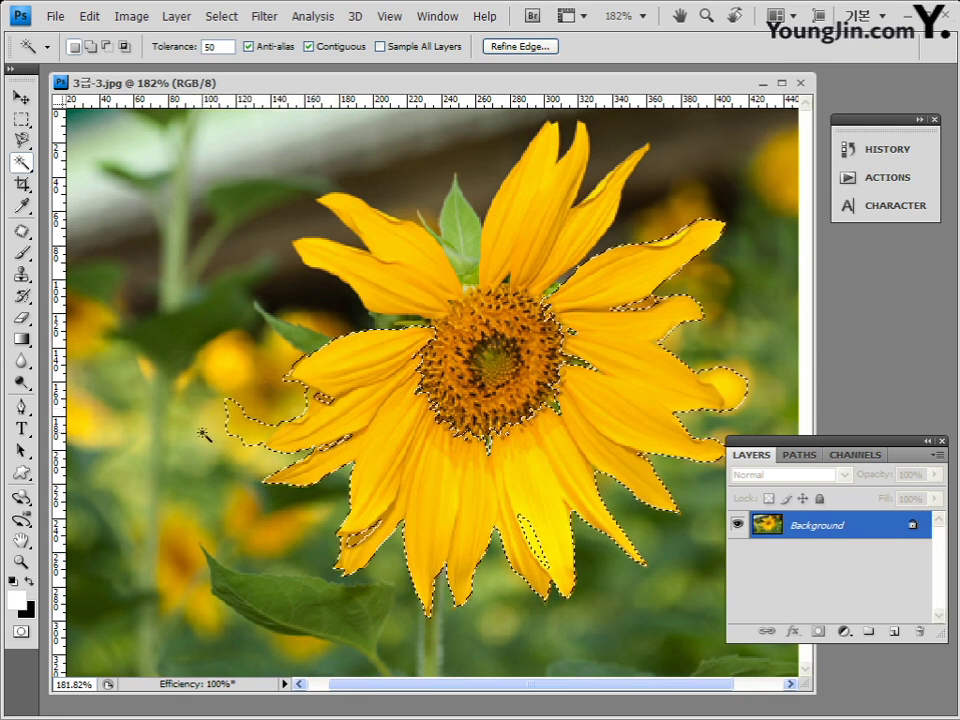
pyautogui.moveTo(163, 40)
pyautogui.mouseDown()
pyautogui.moveTo(123, 40)
pyautogui.moveTo(163, 48)
pyautogui.mouseUp()
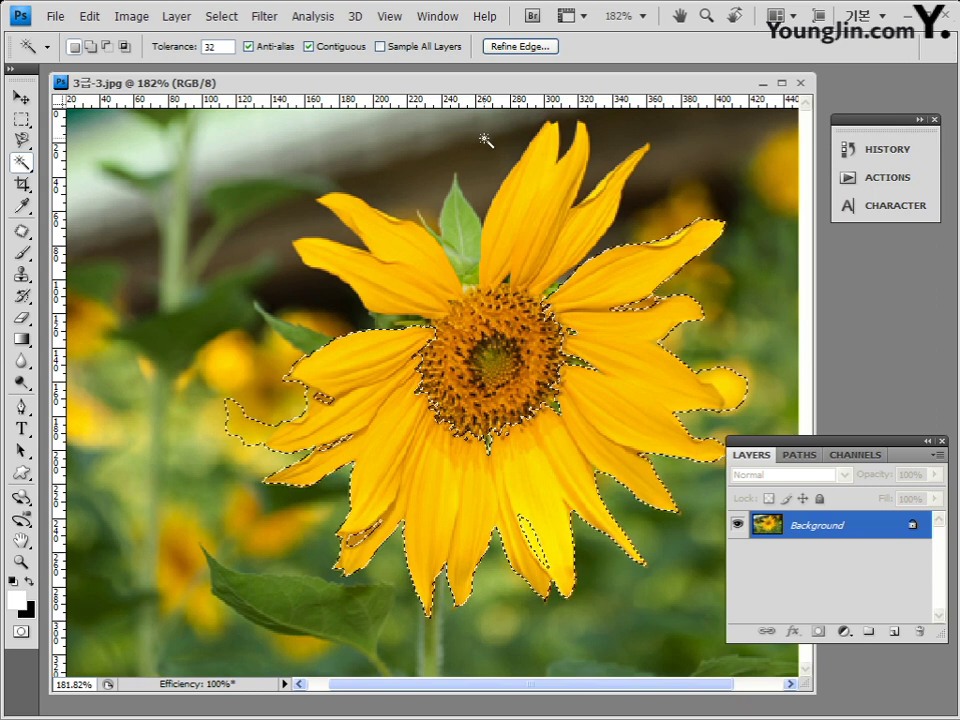
pyautogui.hotkey('ctrl', 'd')
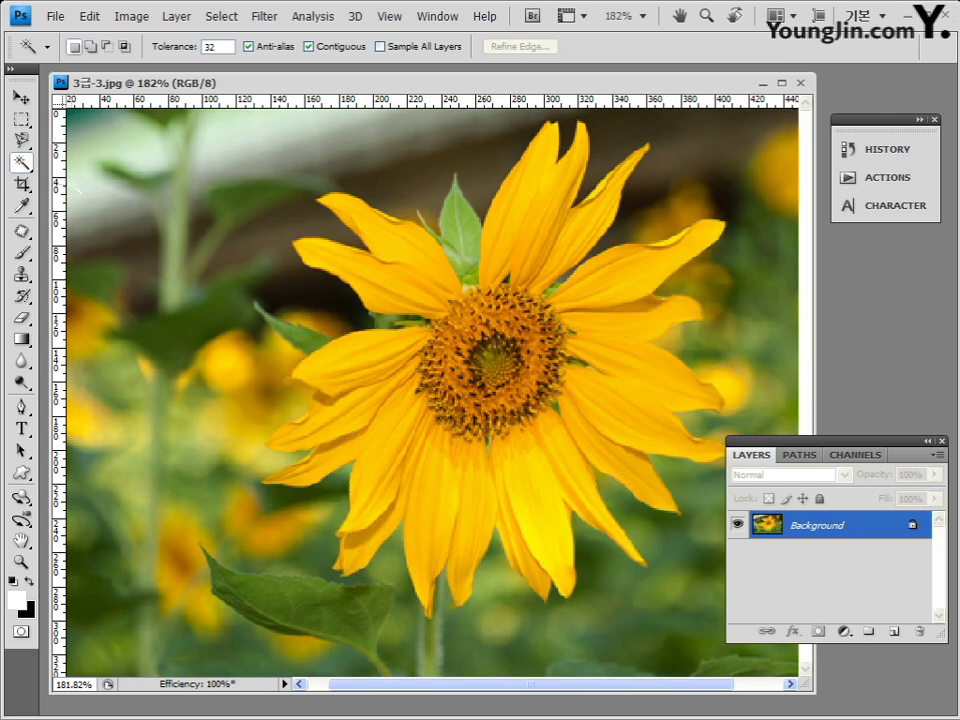
# - Trace a rough closed outline around the sunflower with the Magnetic Lasso, deselect it, and undo the deselection
pyautogui.moveTo(21, 140); pyautogui.dragTo(99, 178)
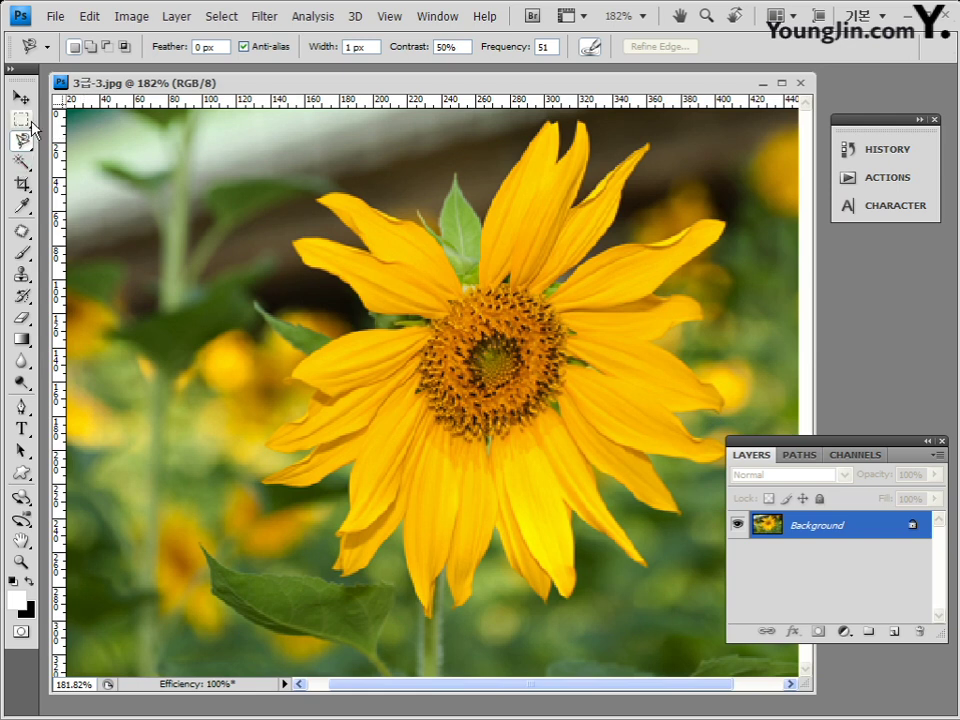
pyautogui.click(465, 289)
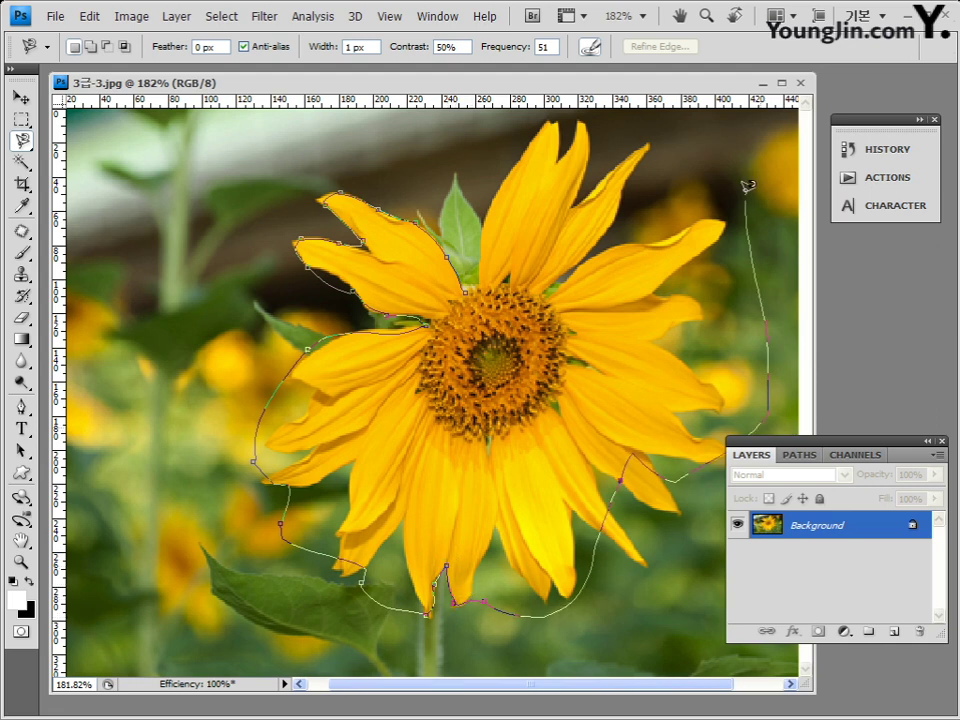
pyautogui.click(472, 286)
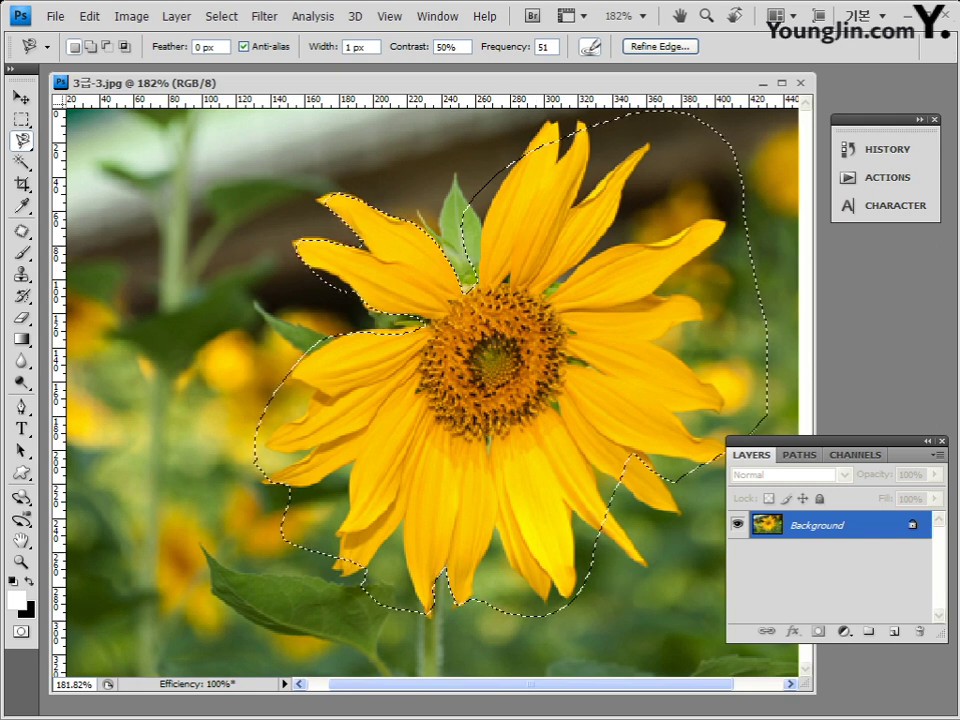
pyautogui.hotkey('ctrl', 'd')
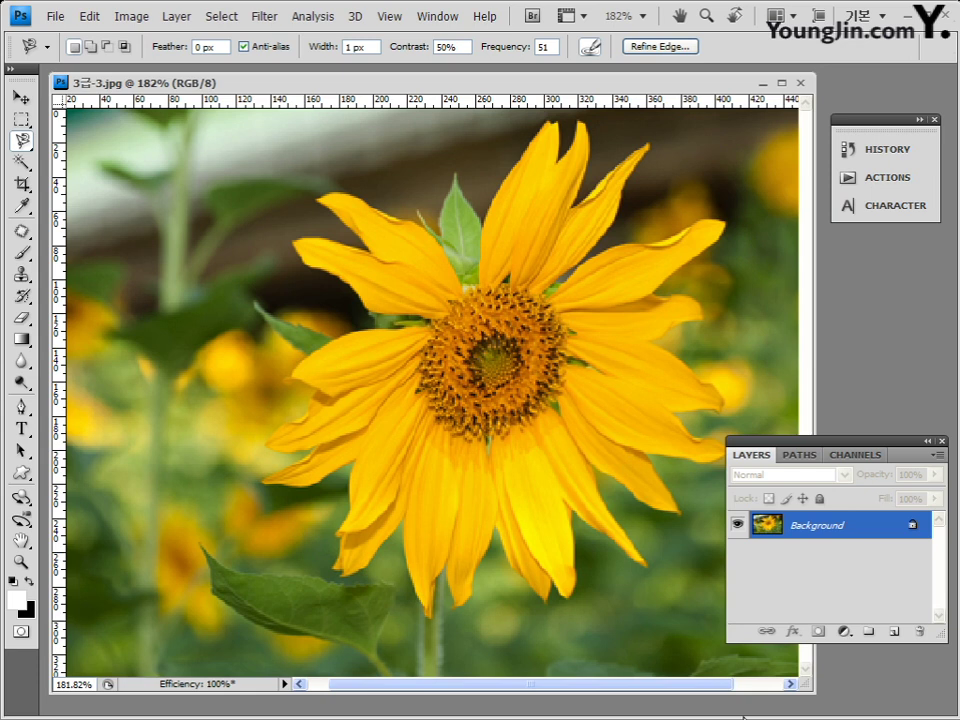
pyautogui.hotkey('ctrl', 'z')
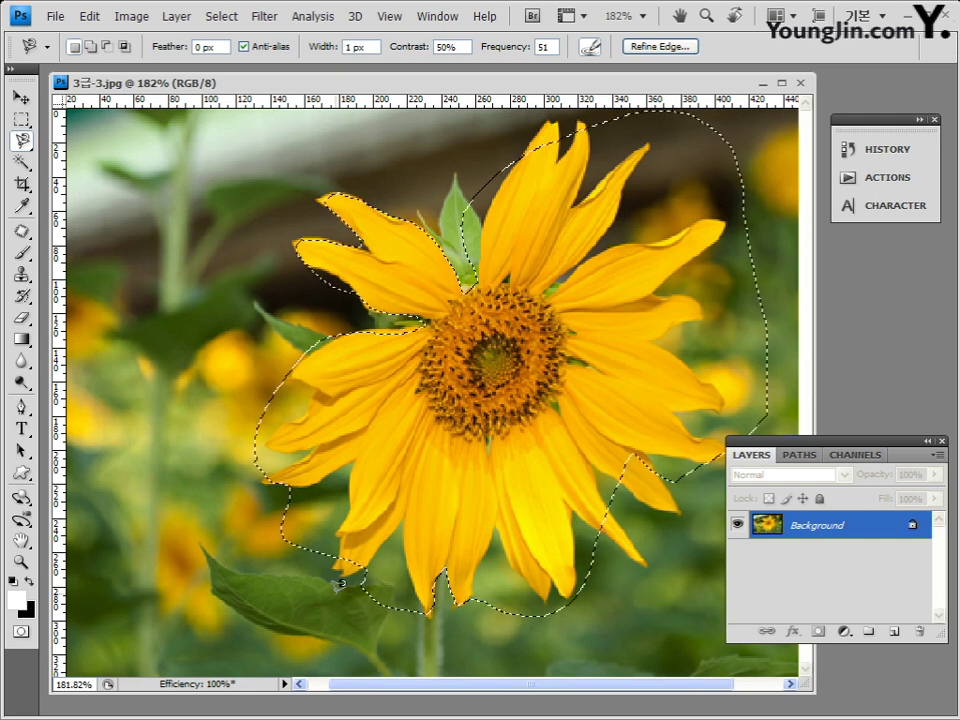
# - Add the large green leaf below the sunflower to the existing selection with the Magnetic Lasso
pyautogui.press('shift')
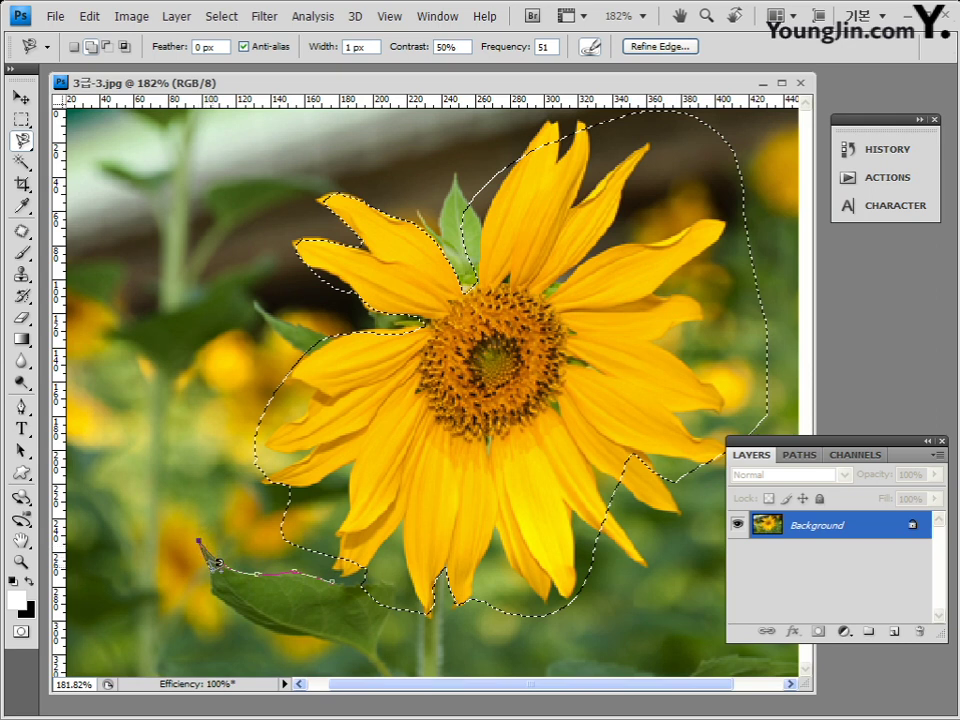
pyautogui.moveTo(217, 585)
pyautogui.mouseDown()
pyautogui.moveTo(283, 626)
pyautogui.moveTo(382, 656)
pyautogui.mouseUp()
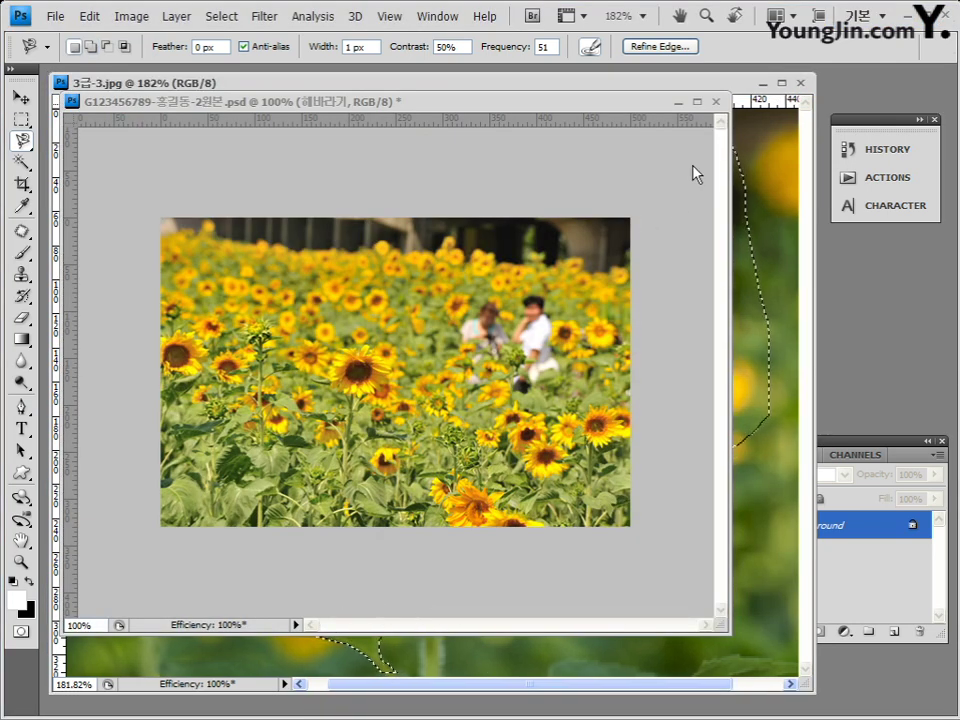
pyautogui.click(678, 104)
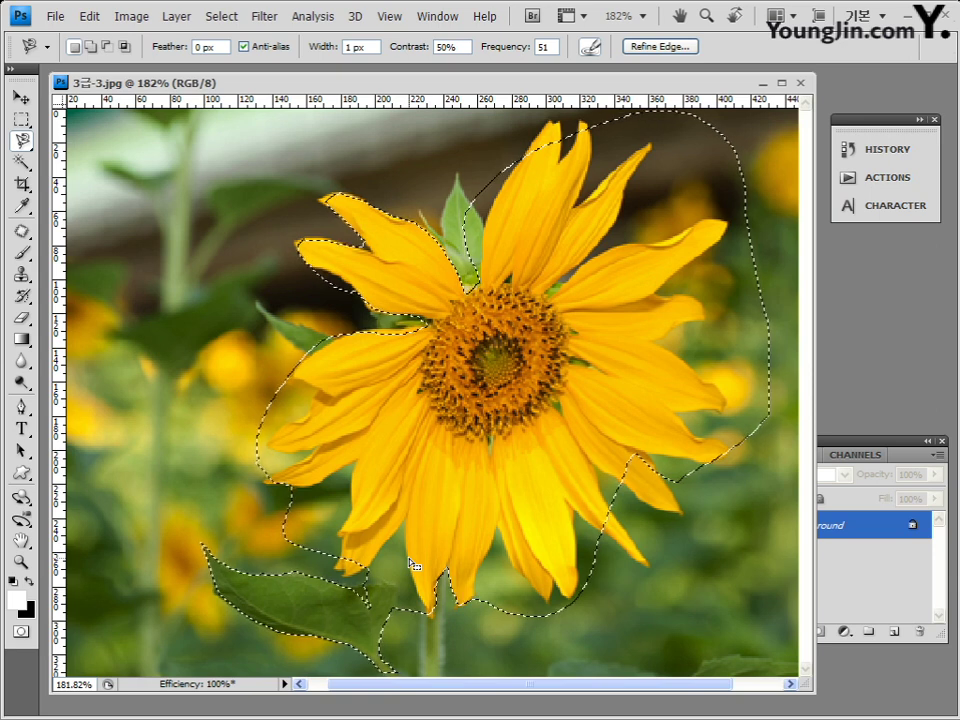
# - Subtract the green gap between the lower-left petals from the Magnetic Lasso selection, and deselect everything
pyautogui.click(95, 49)
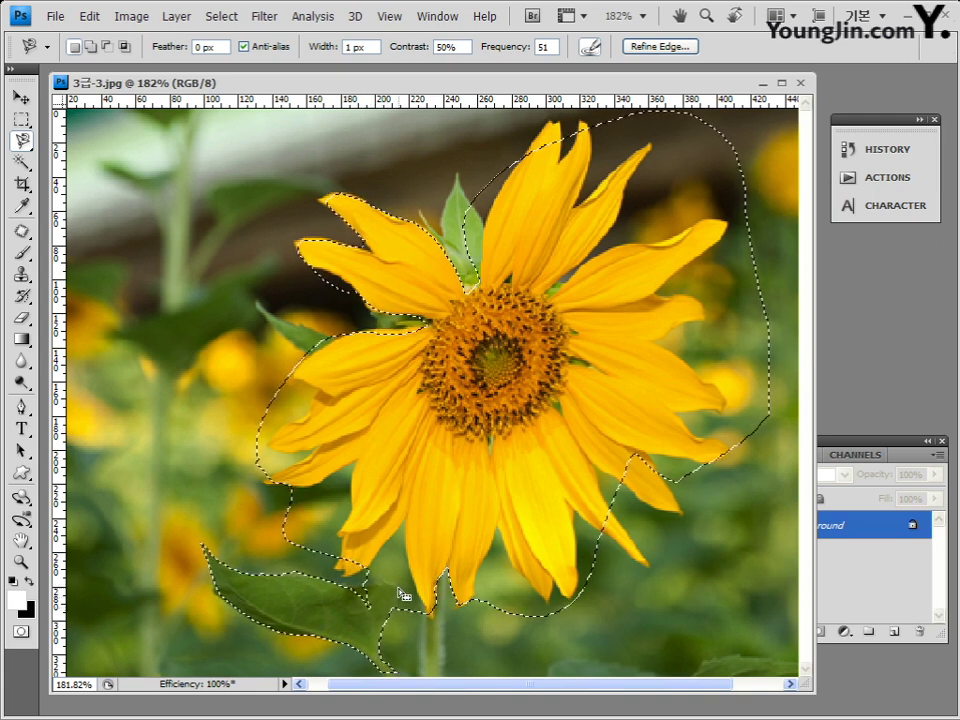
pyautogui.press('alt')
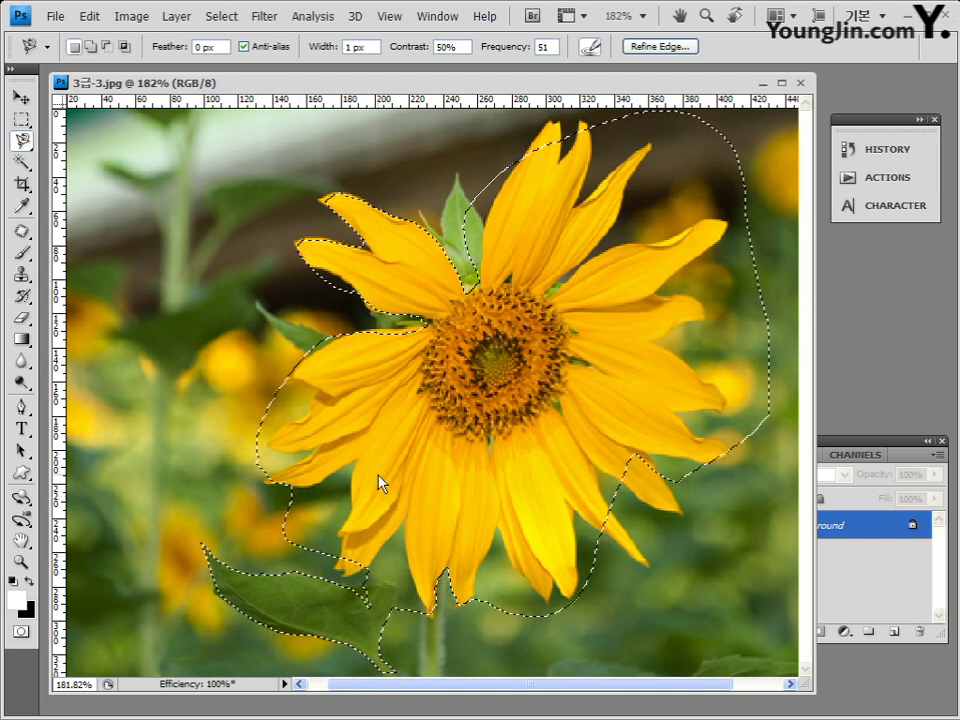
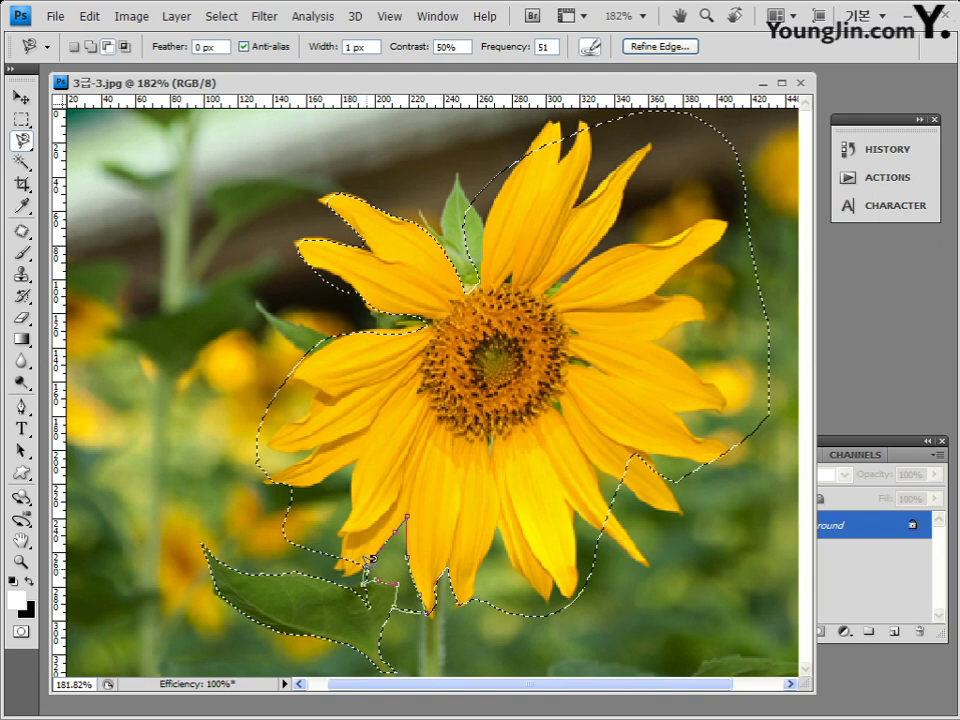
pyautogui.doubleClick(407, 548)
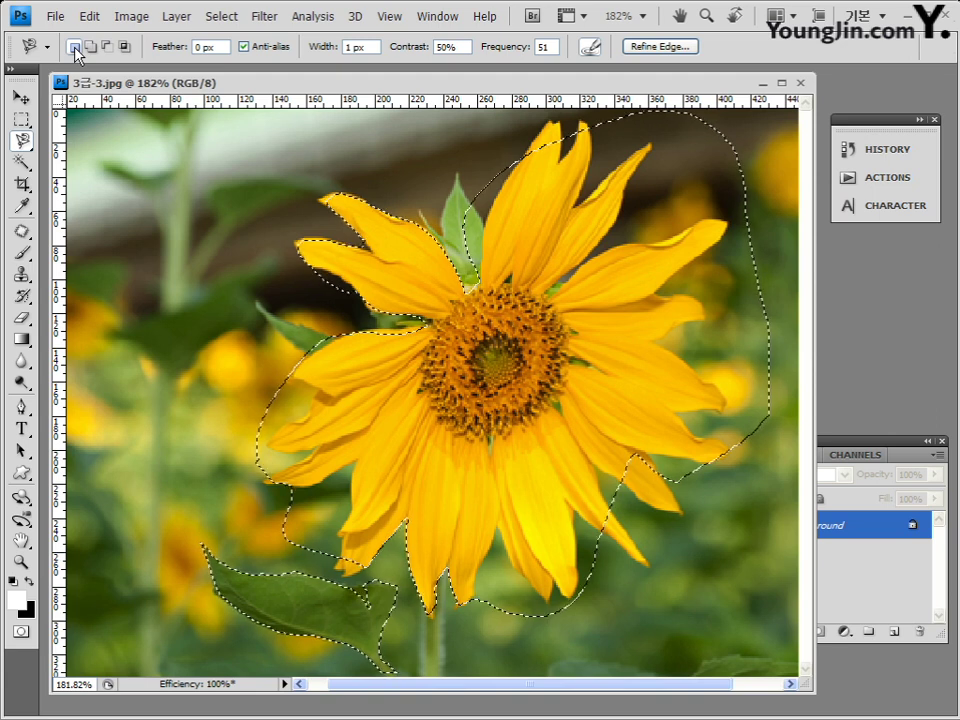
pyautogui.hotkey('ctrl', 'd')
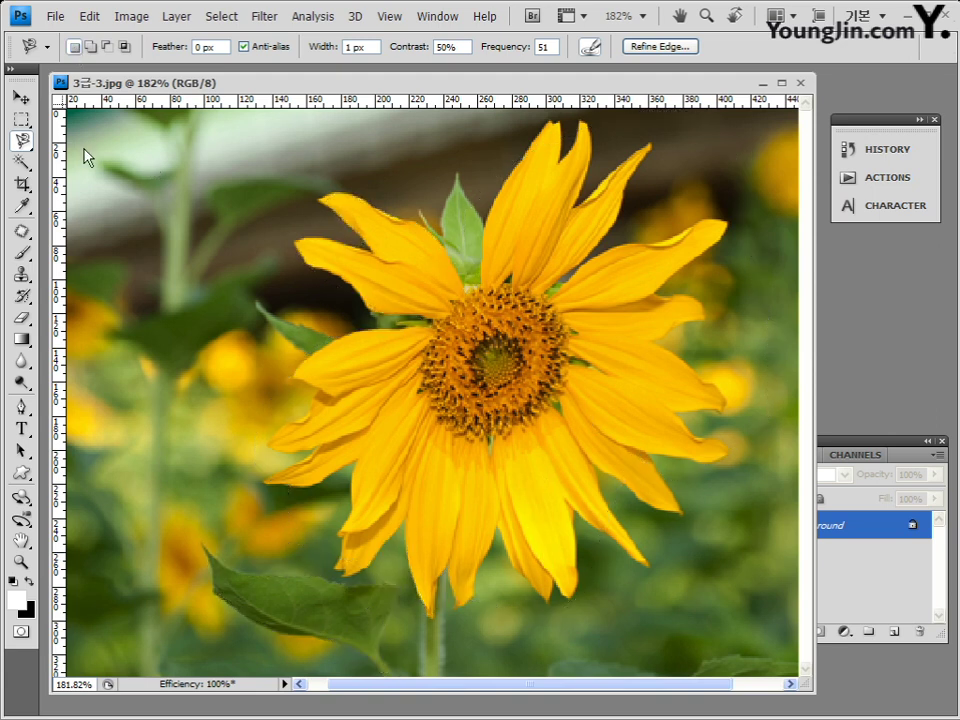
pyautogui.hotkey('ctrl', 'z')
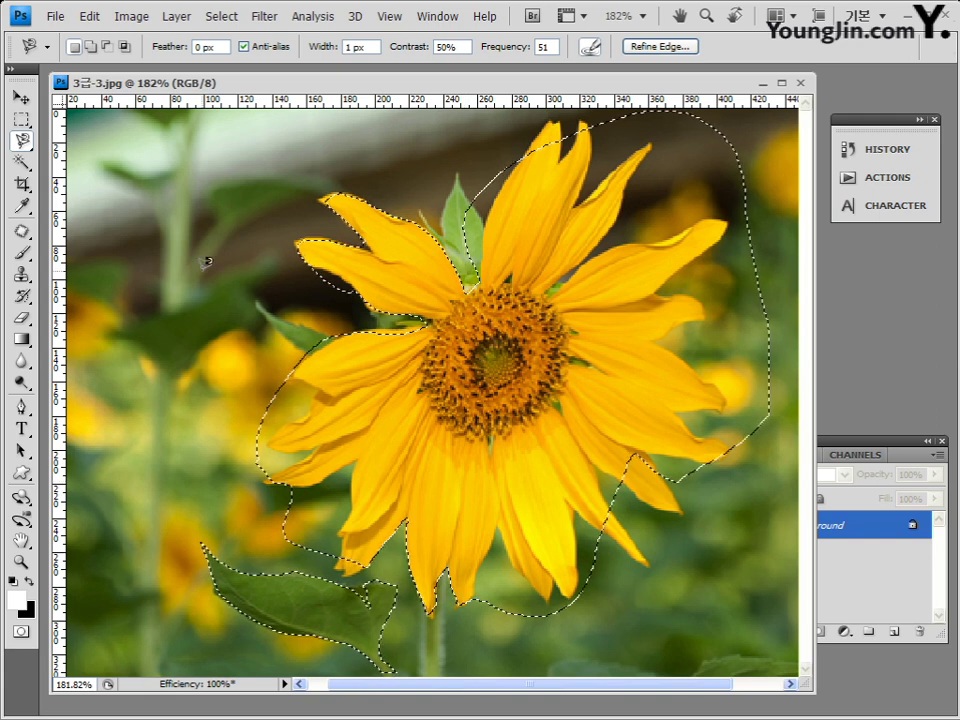
pyautogui.click(222, 17)
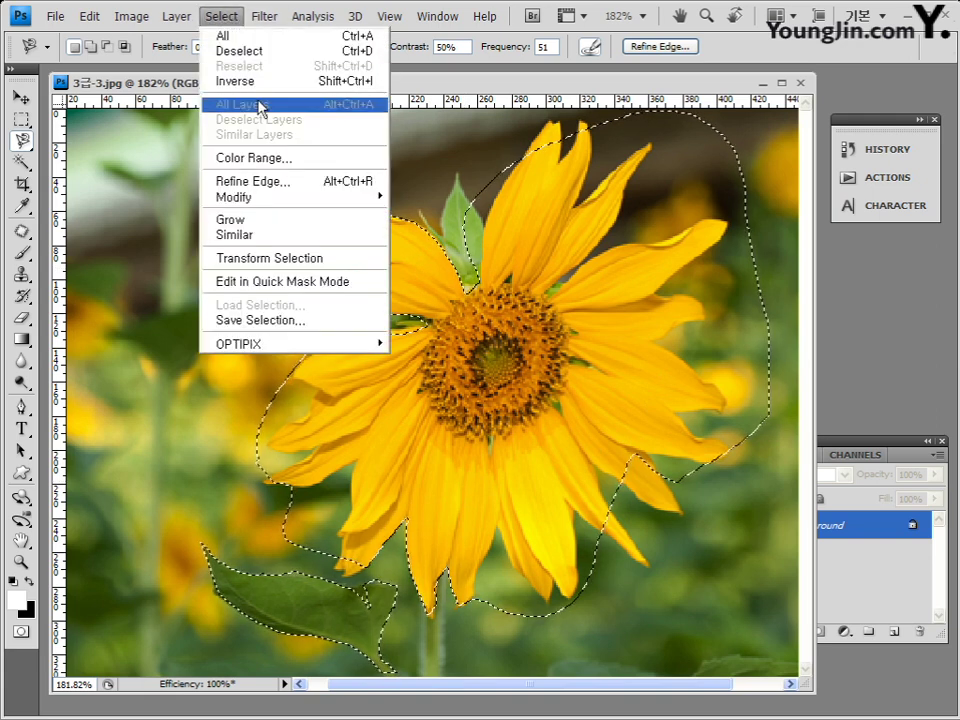
pyautogui.click(289, 61)
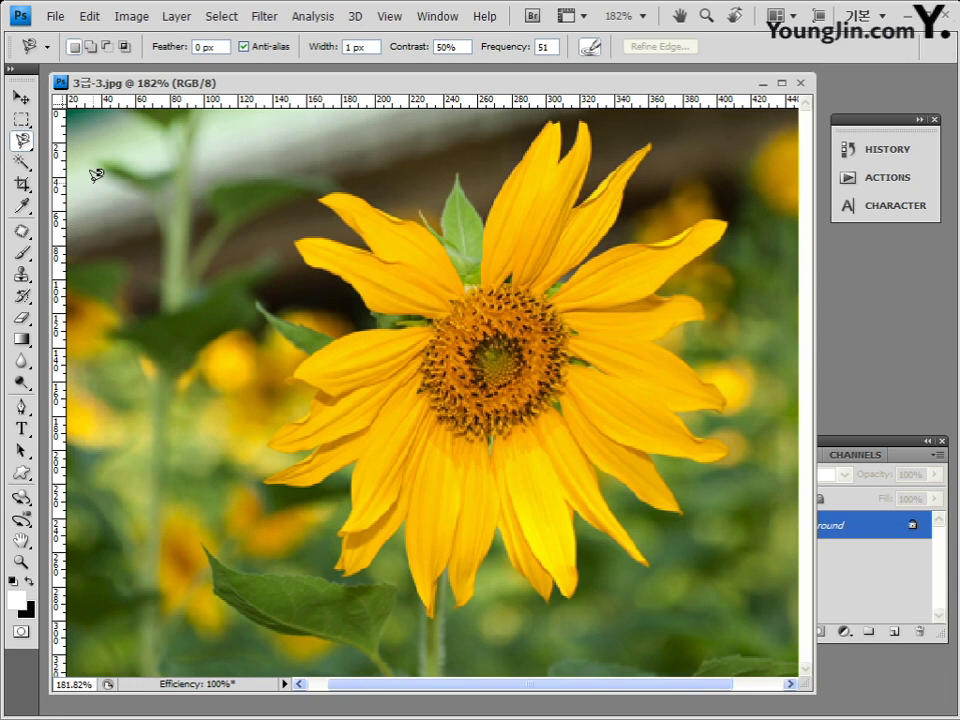
# - Select the two upper-left petals with the Magic Wand at tolerance 32, starting a new selection
pyautogui.click(27, 170)
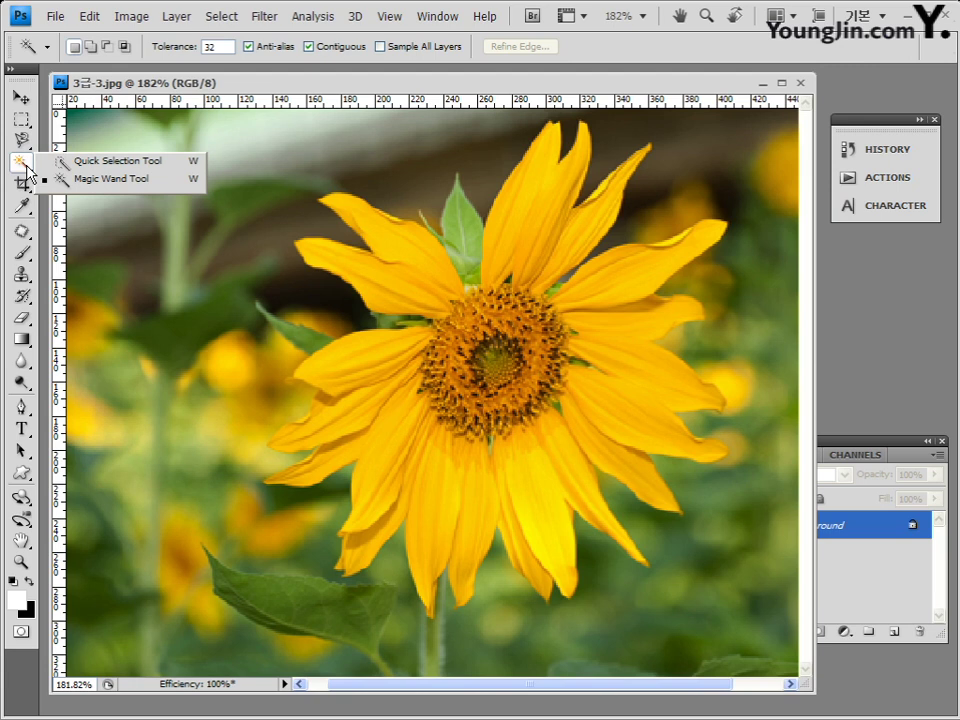
pyautogui.click(135, 186)
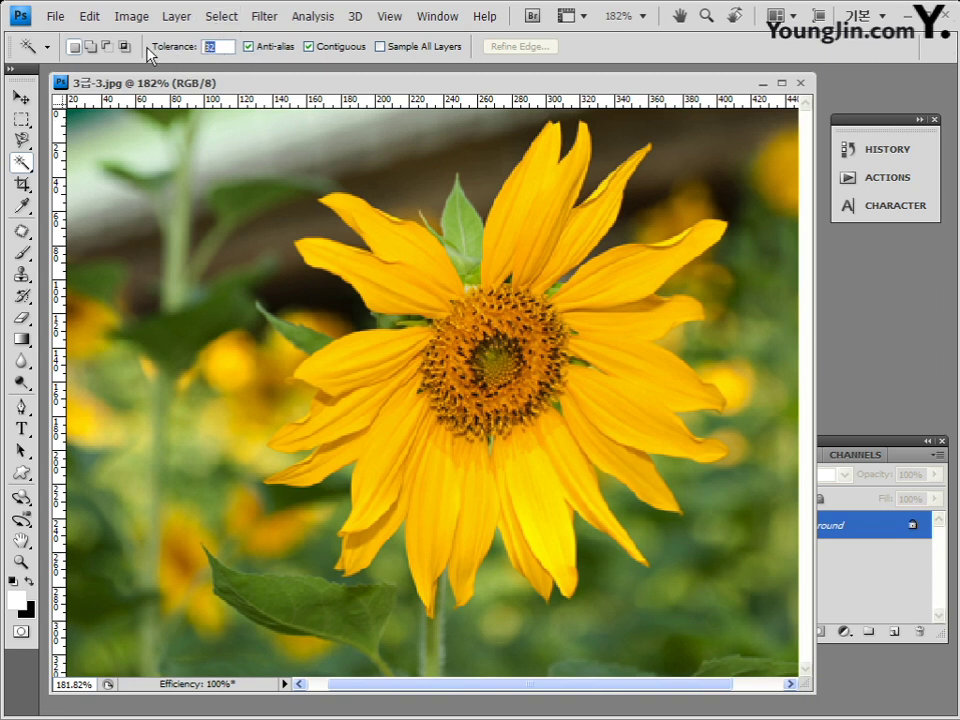
pyautogui.click(403, 258)
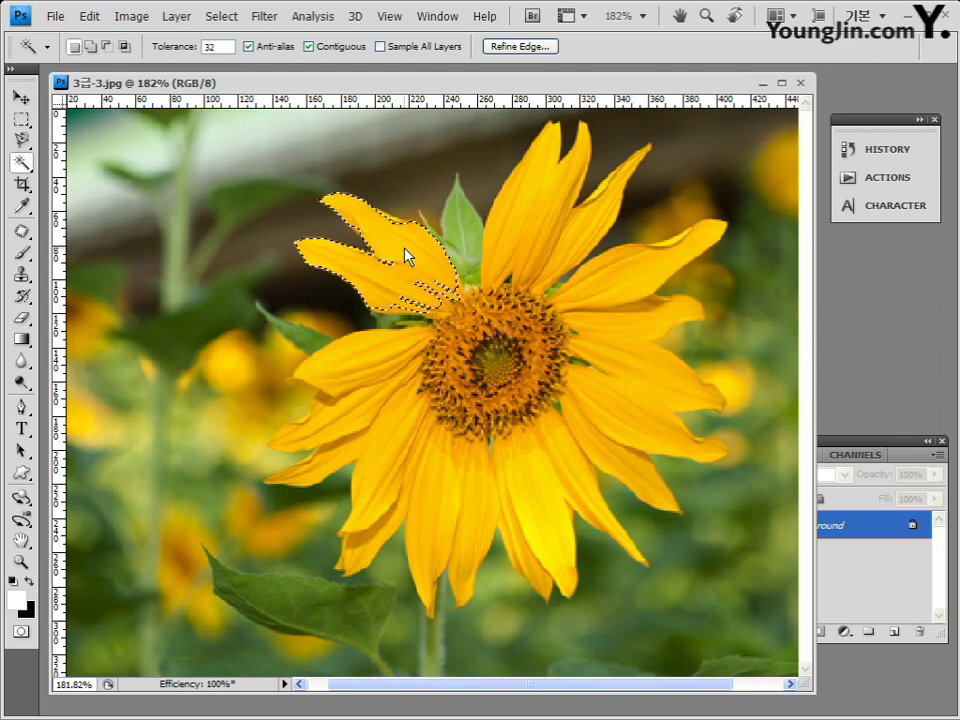
pyautogui.keyDown('shift'); pyautogui.click(337, 397); pyautogui.keyUp('shift')
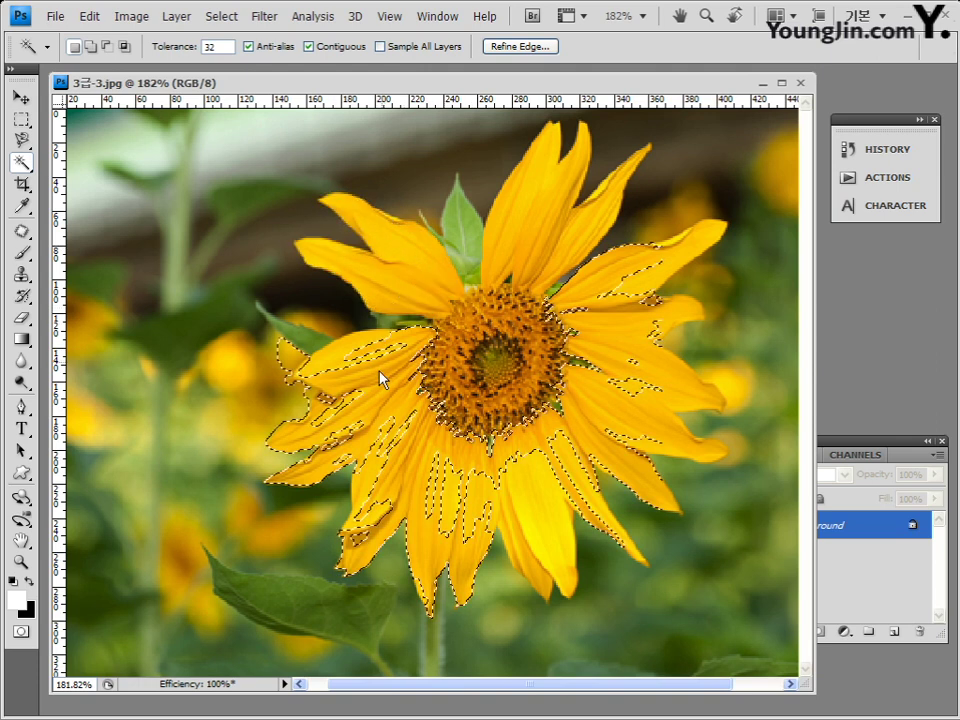
pyautogui.click(401, 270)
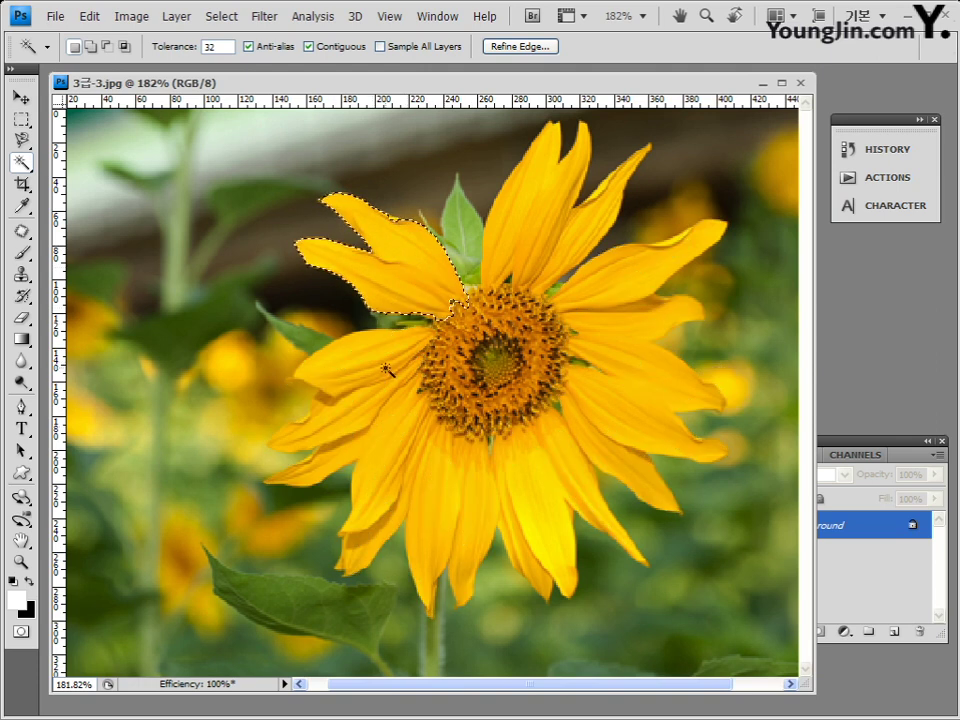
# - Add the sunflower's left and lower petals to the Magic Wand selection
pyautogui.click(89, 46)
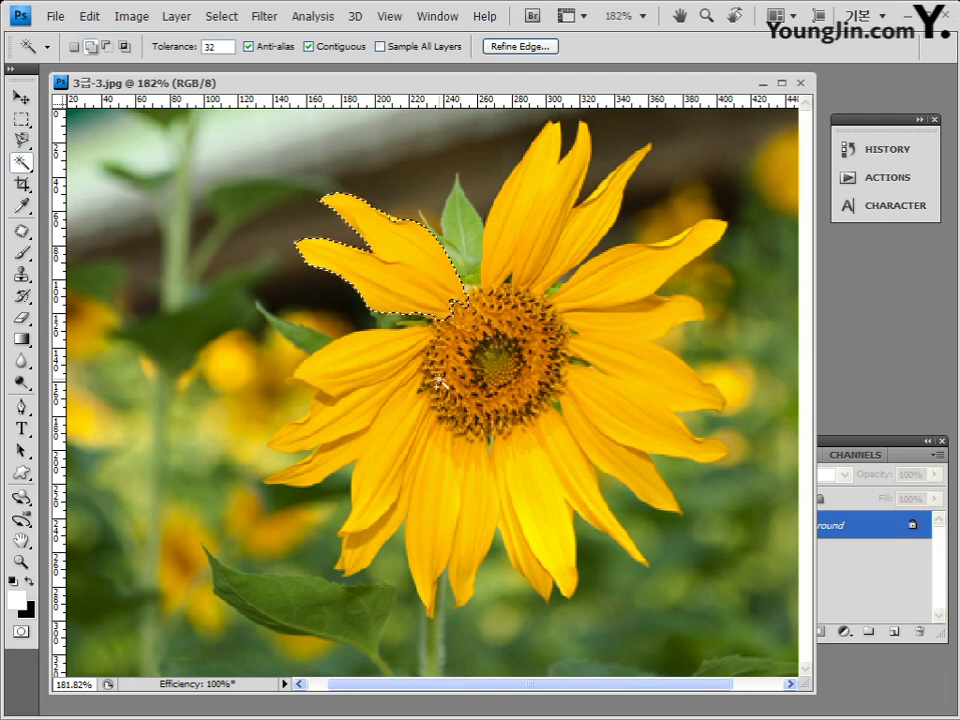
pyautogui.click(395, 385)
pyautogui.click(388, 437)
pyautogui.click(439, 499)
pyautogui.click(541, 492)
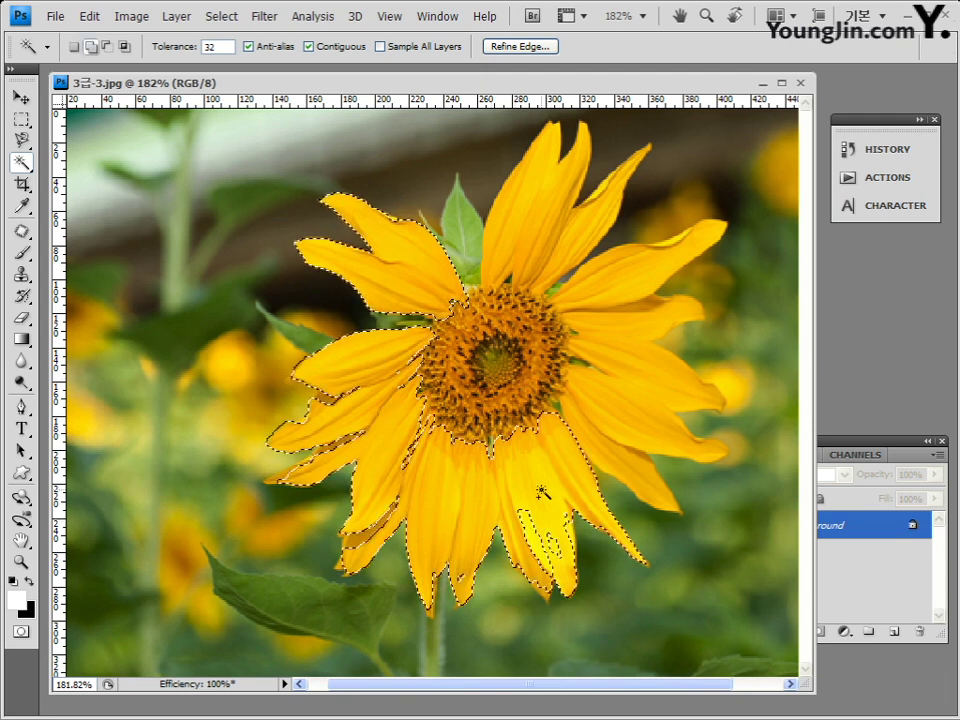
# - Add the sunflower's right and upper petals to the Magic Wand selection
pyautogui.click(650, 420)
pyautogui.click(285, 355)
pyautogui.click(634, 274)
pyautogui.click(706, 385)
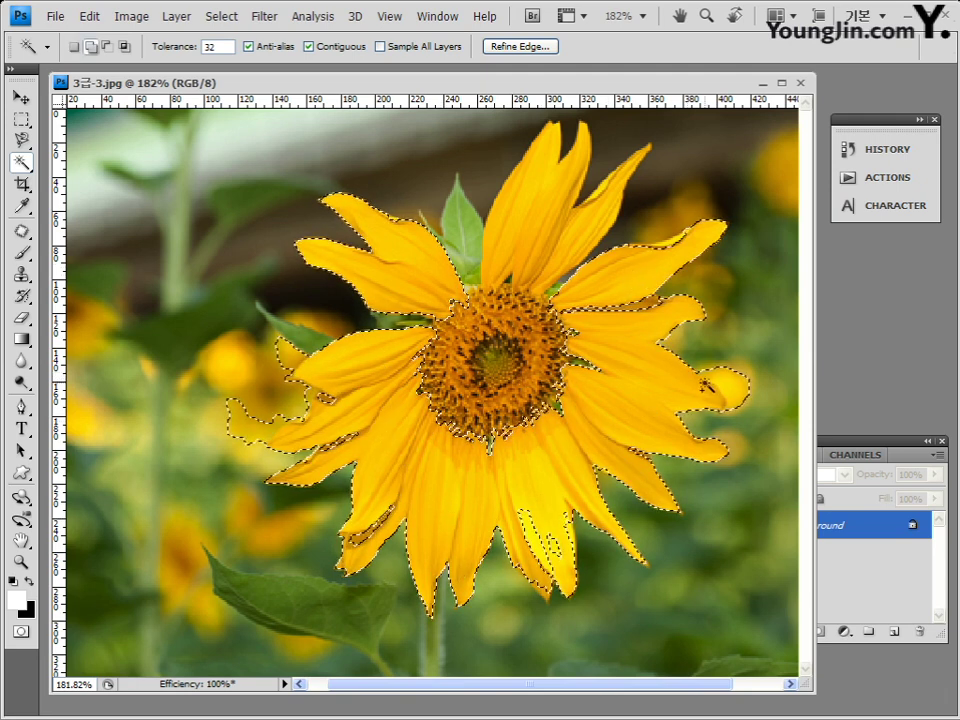
pyautogui.click(578, 210)
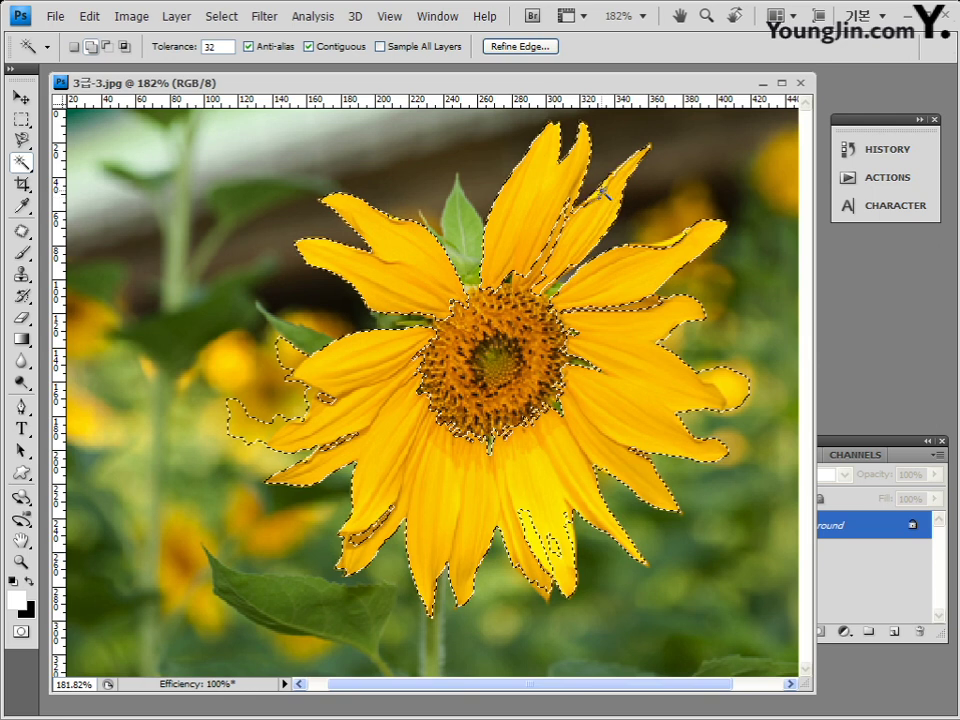
pyautogui.click(676, 240)
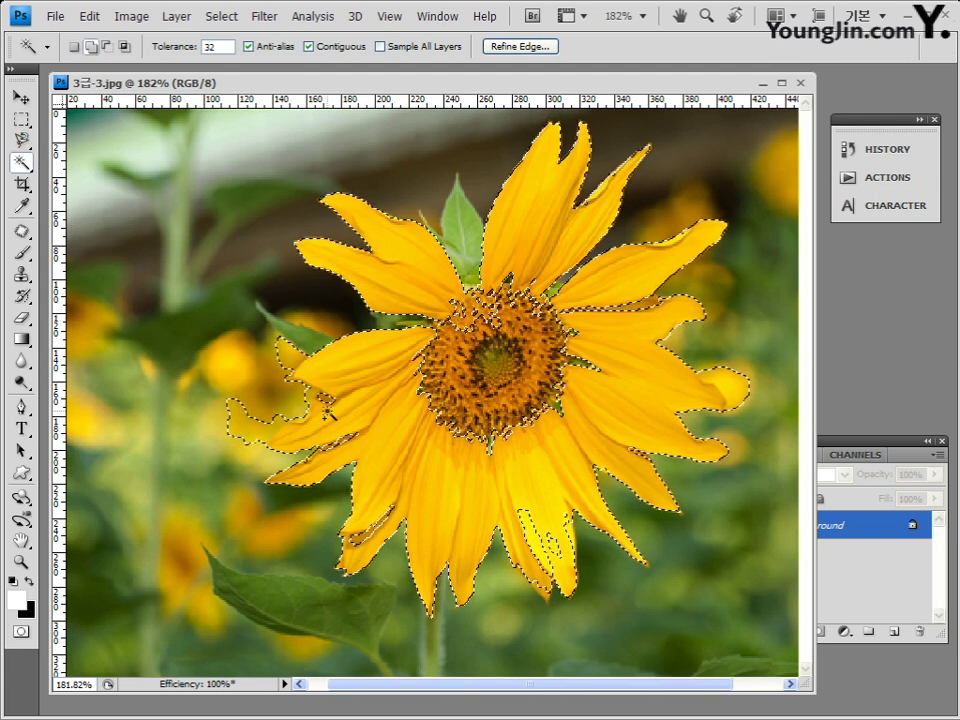
# - Add the unselected patches in the lower petals and the small green leaves above and left of the flower to the selection
pyautogui.click(372, 553)
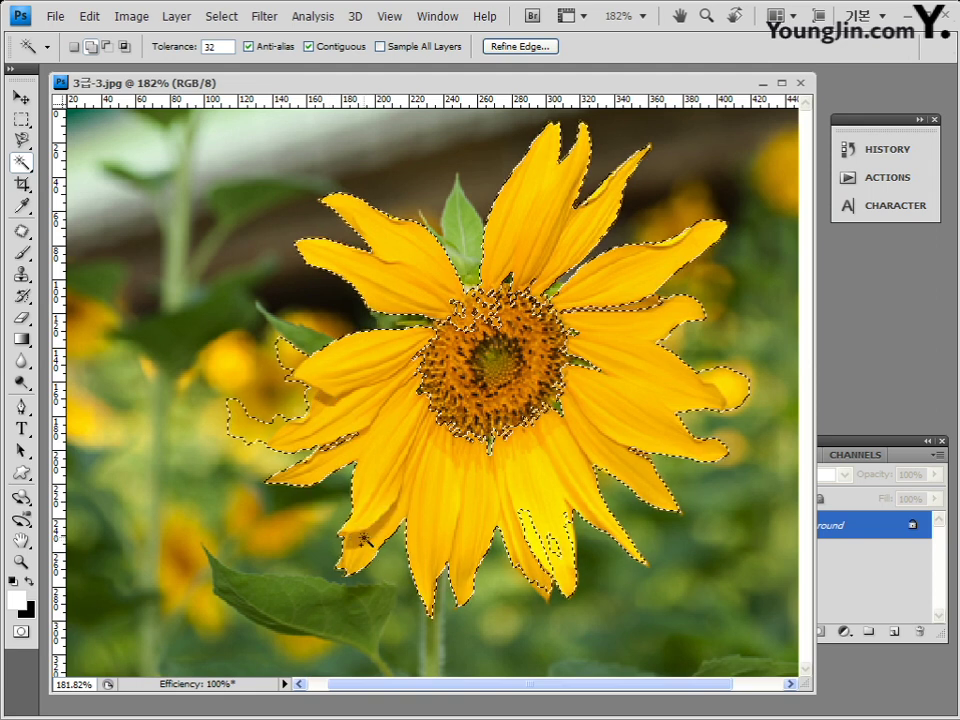
pyautogui.click(563, 580)
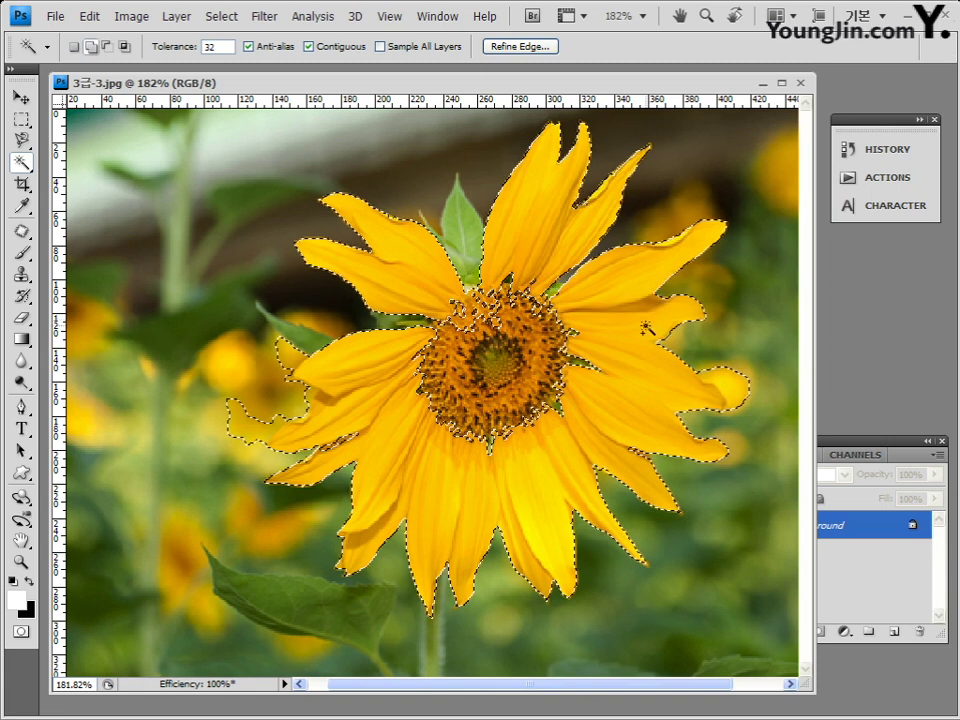
pyautogui.keyDown('shift'); pyautogui.click(558, 294); pyautogui.keyUp('shift')
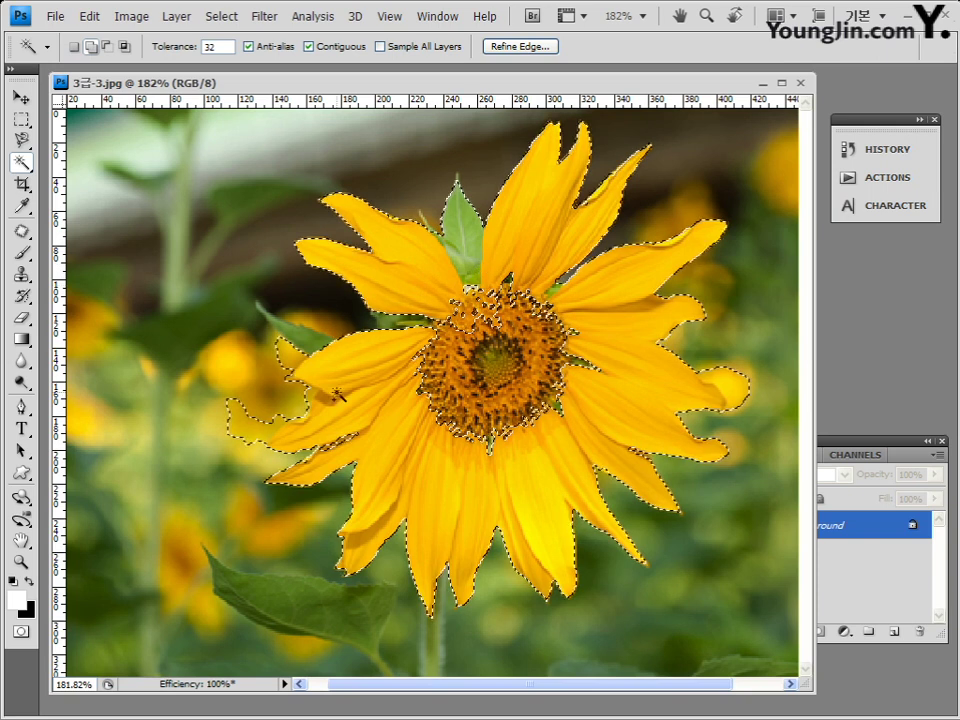
pyautogui.keyDown('shift'); pyautogui.click(331, 434); pyautogui.keyUp('shift')
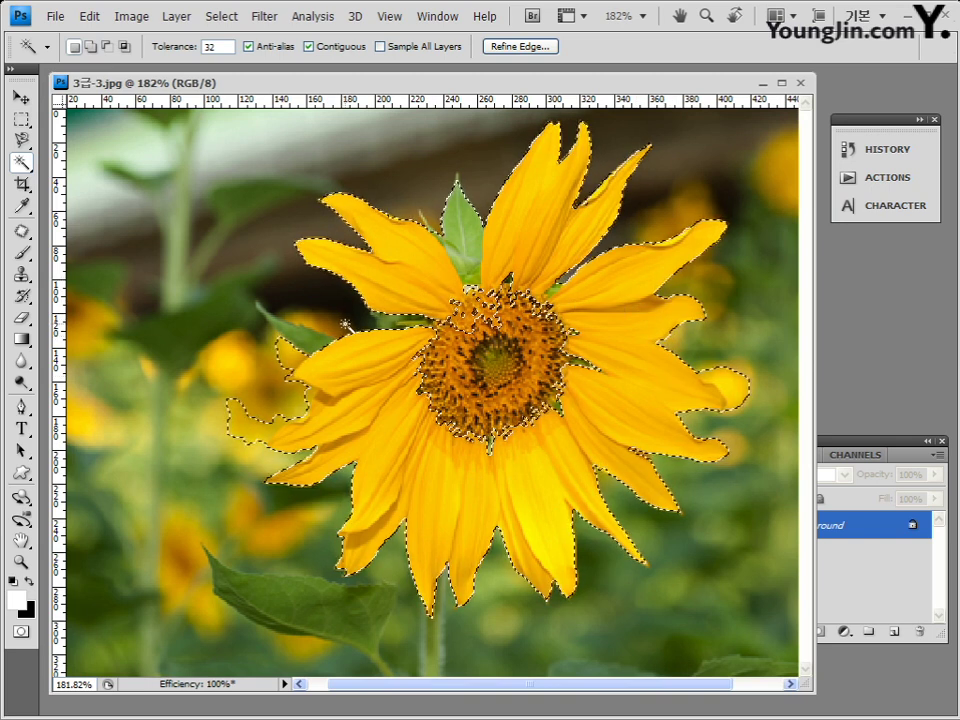
pyautogui.press('shift')
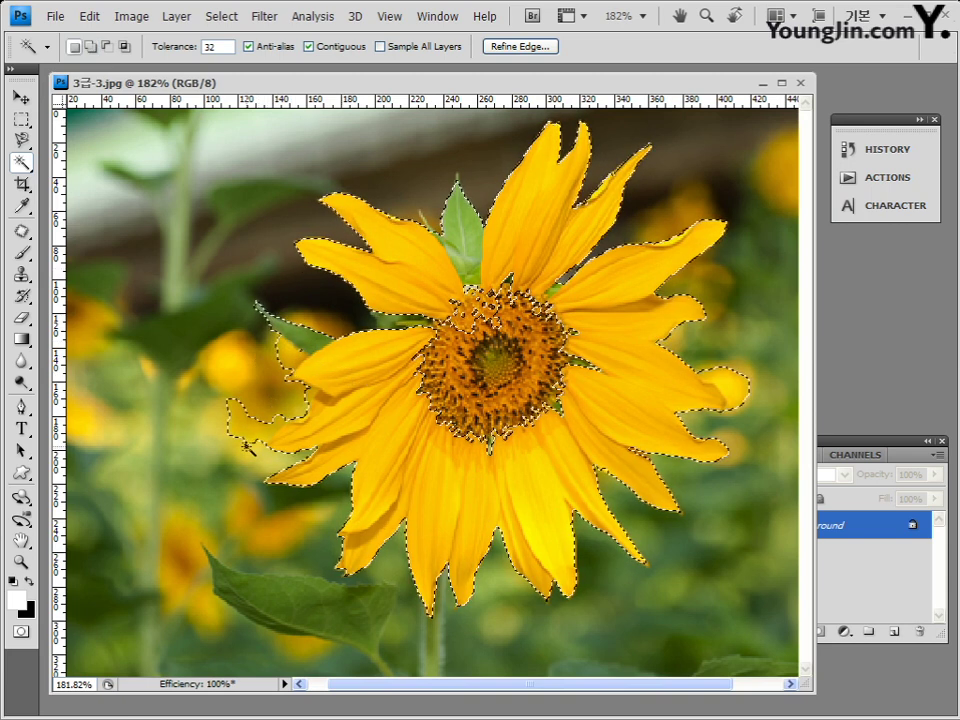
# - Subtract the blurred yellow background areas beside the left petals from the selection using the Magic Wand at tolerance 12
pyautogui.click(215, 46)
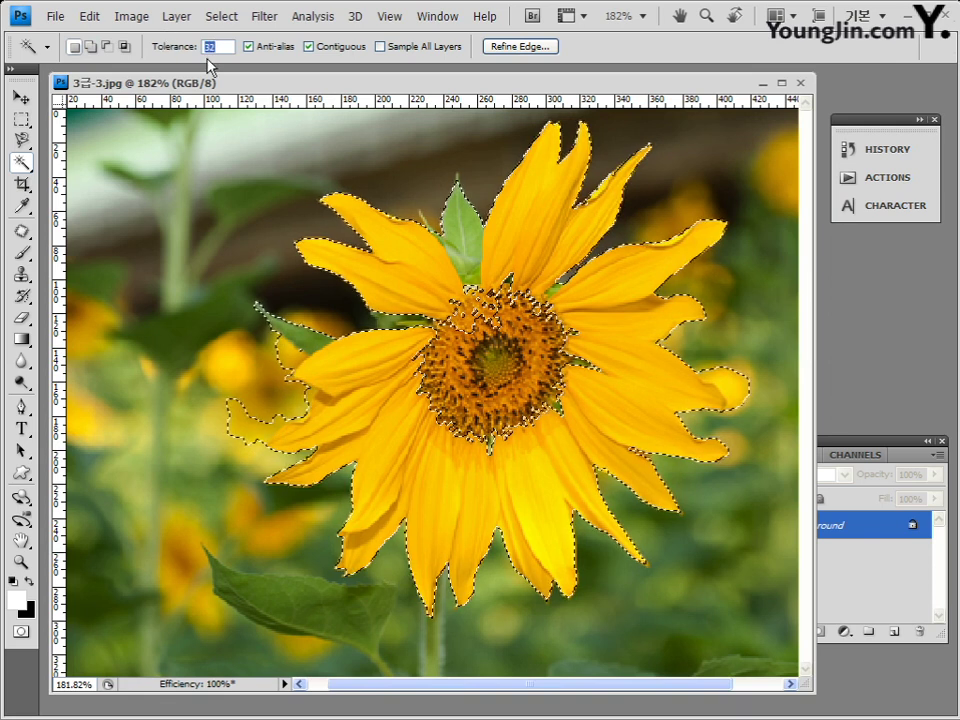
pyautogui.write('12')
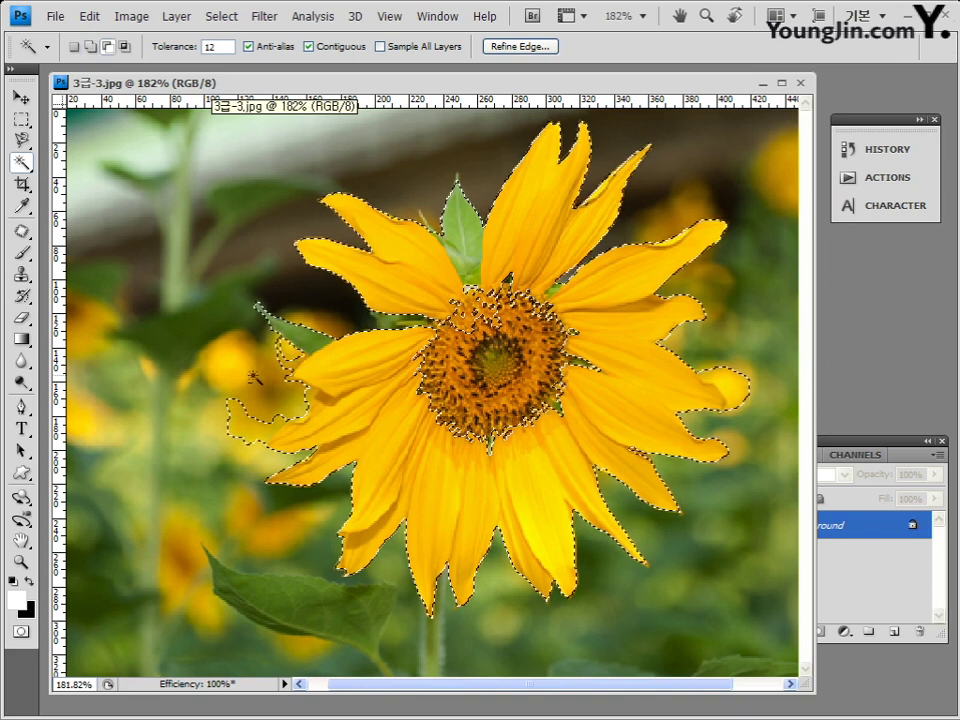
pyautogui.press('shift')
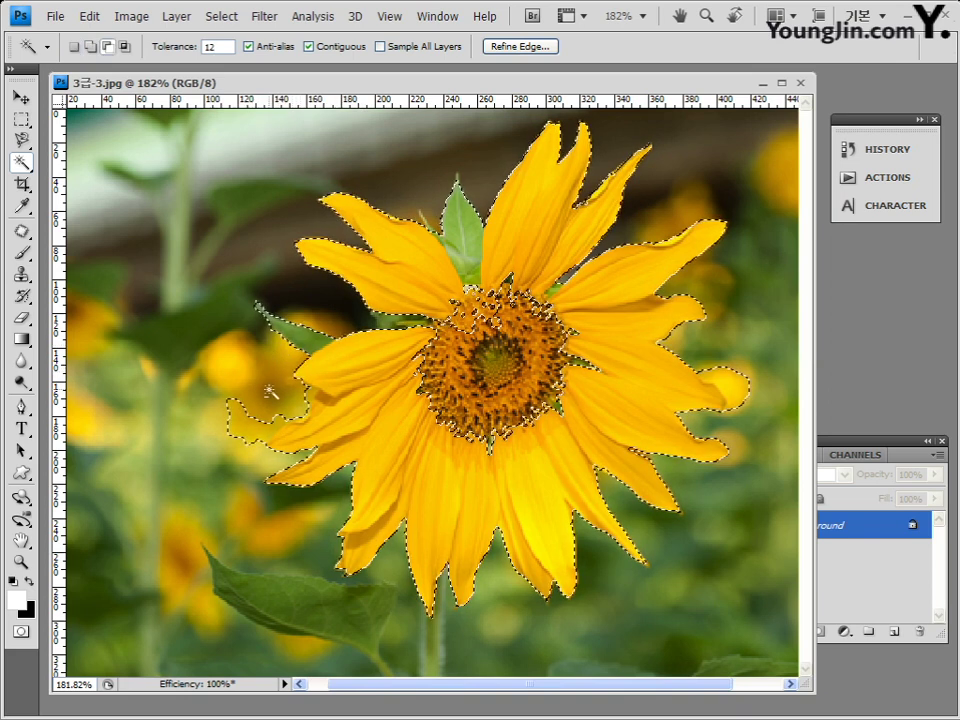
pyautogui.keyDown('shift'); pyautogui.click(325, 402); pyautogui.keyUp('shift')
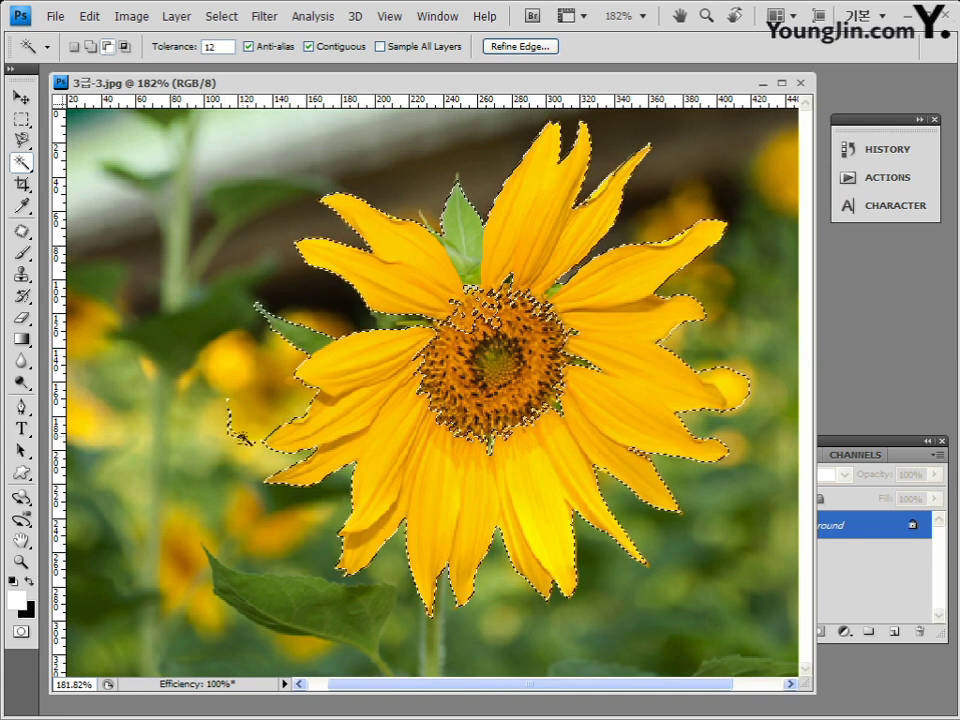
pyautogui.keyDown('shift'); pyautogui.click(415, 365); pyautogui.keyUp('shift')
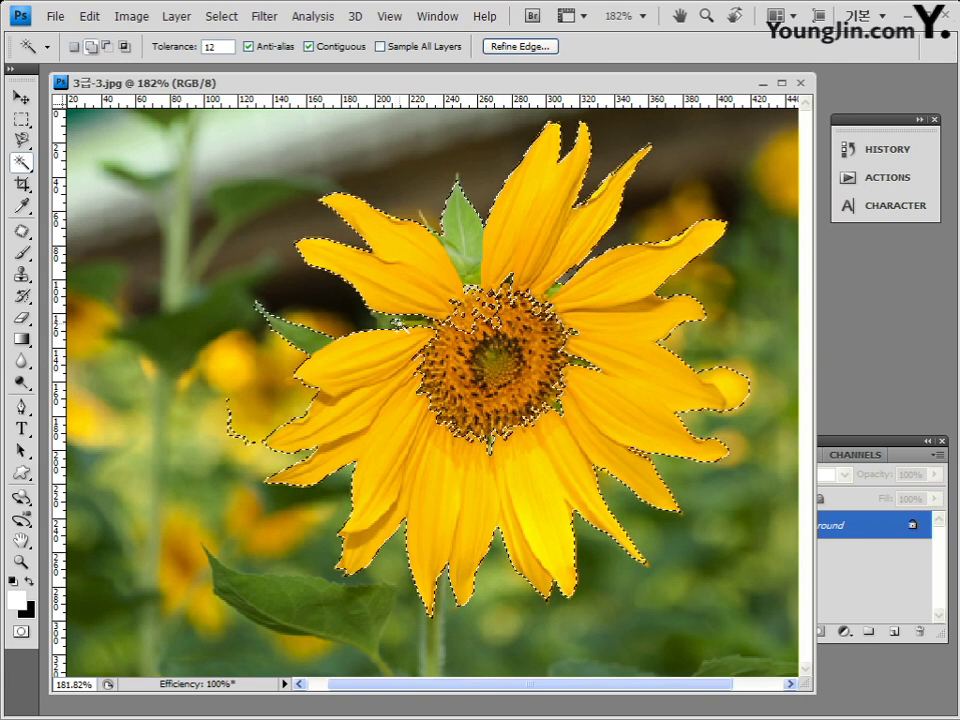
# - Add the small green leaf between the left petals and, at tolerance 32, parts of the brown flower center to the selection
pyautogui.keyDown('shift'); pyautogui.click(396, 322); pyautogui.keyUp('shift')
pyautogui.click(212, 46)
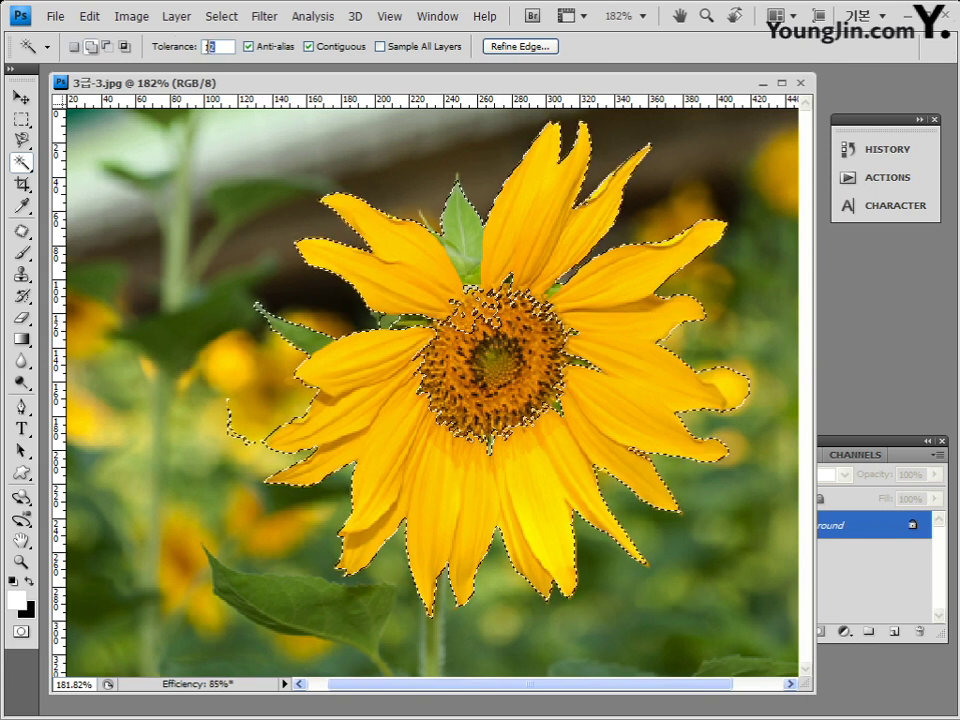
pyautogui.write('32')
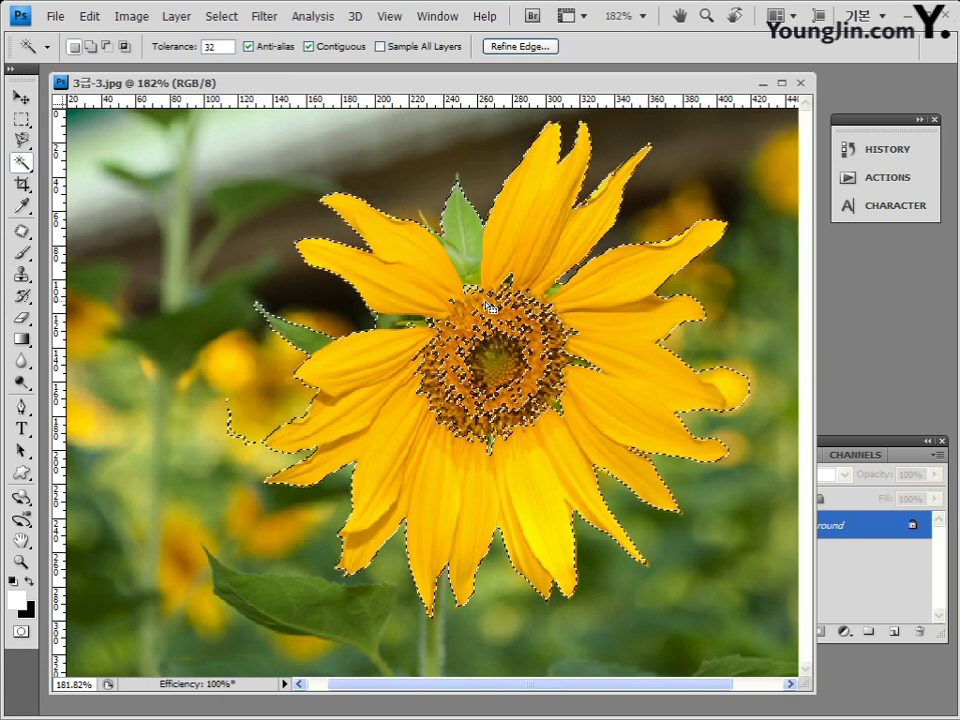
pyautogui.hotkey('ctrl', 'd')
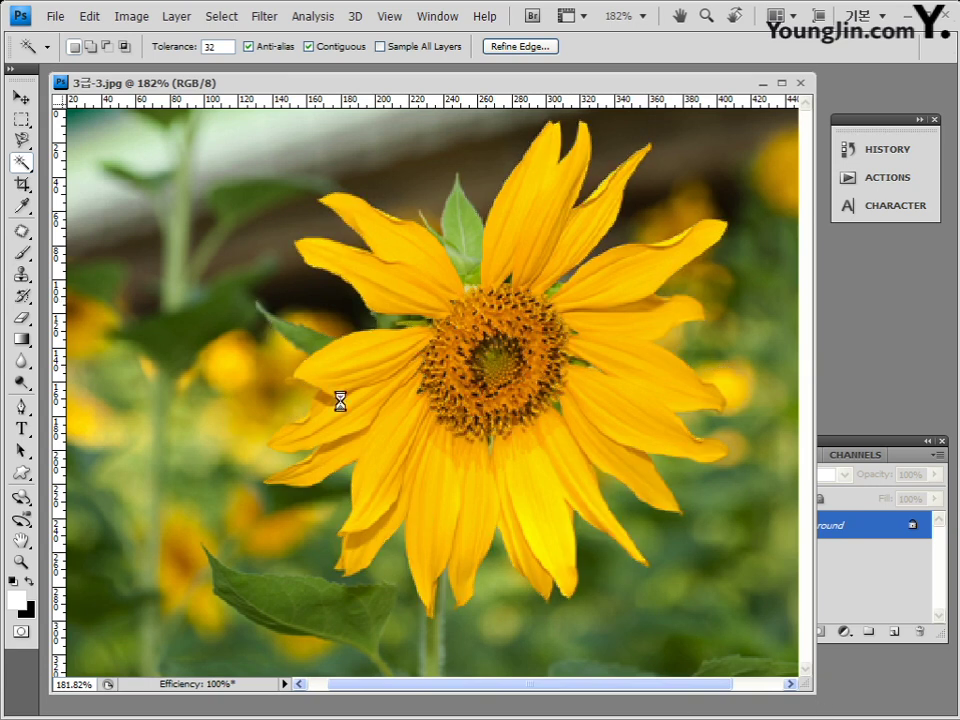
# - Add the entire brown flower center to the selection by encircling it with the Lasso Tool
pyautogui.click(22, 141)
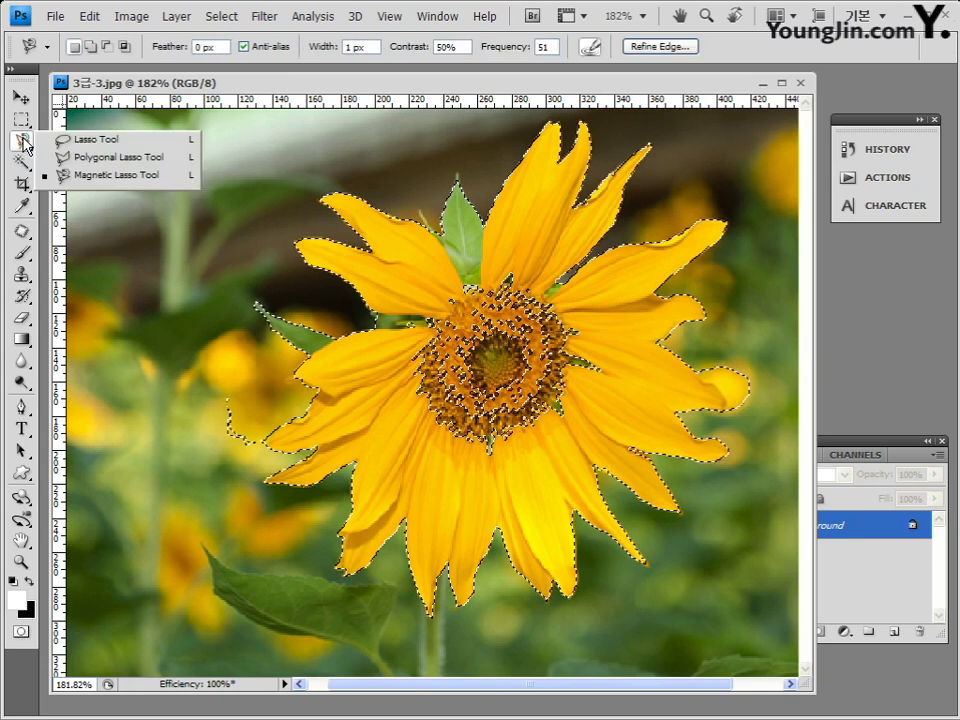
pyautogui.click(97, 142)
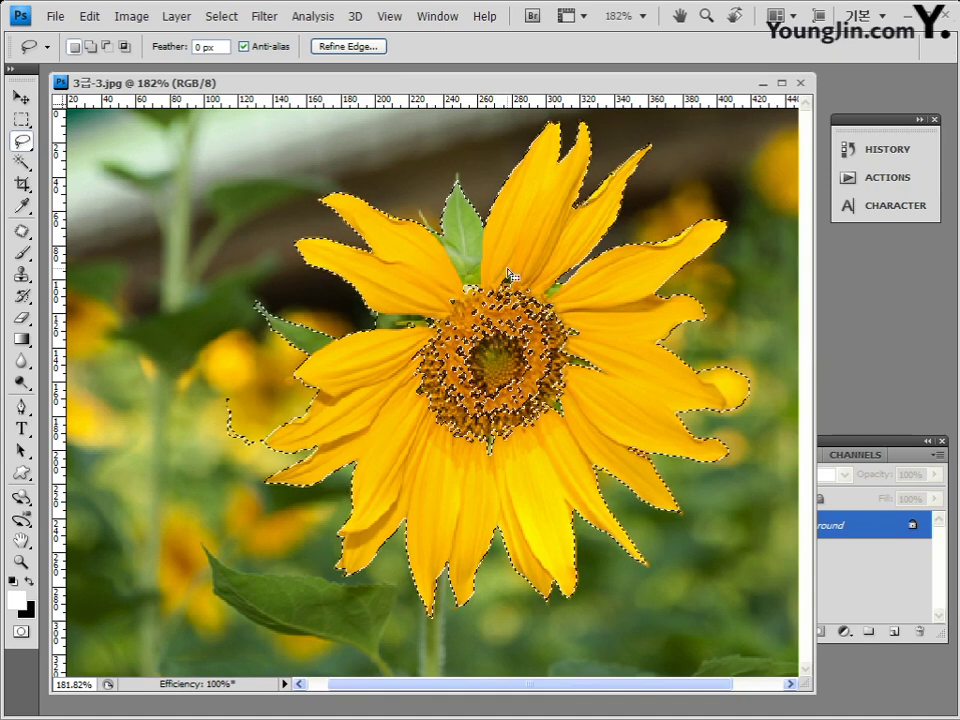
pyautogui.click(91, 46)
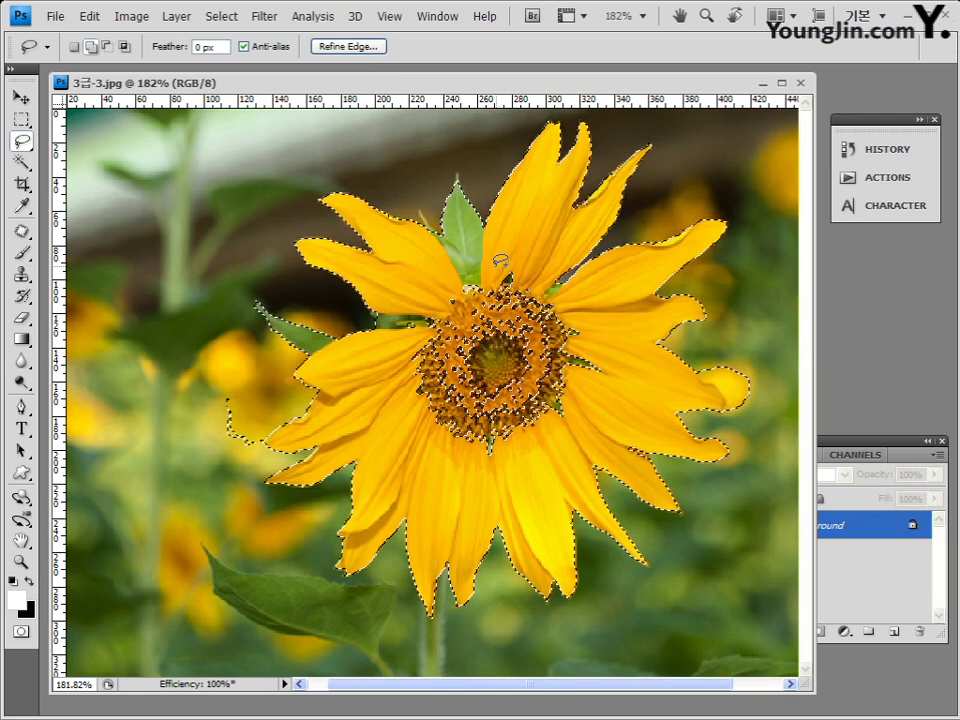
pyautogui.moveTo(495, 266); pyautogui.dragTo(424, 289)
pyautogui.moveTo(397, 330)
pyautogui.mouseDown()
pyautogui.moveTo(396, 372)
pyautogui.moveTo(435, 433)
pyautogui.mouseUp()
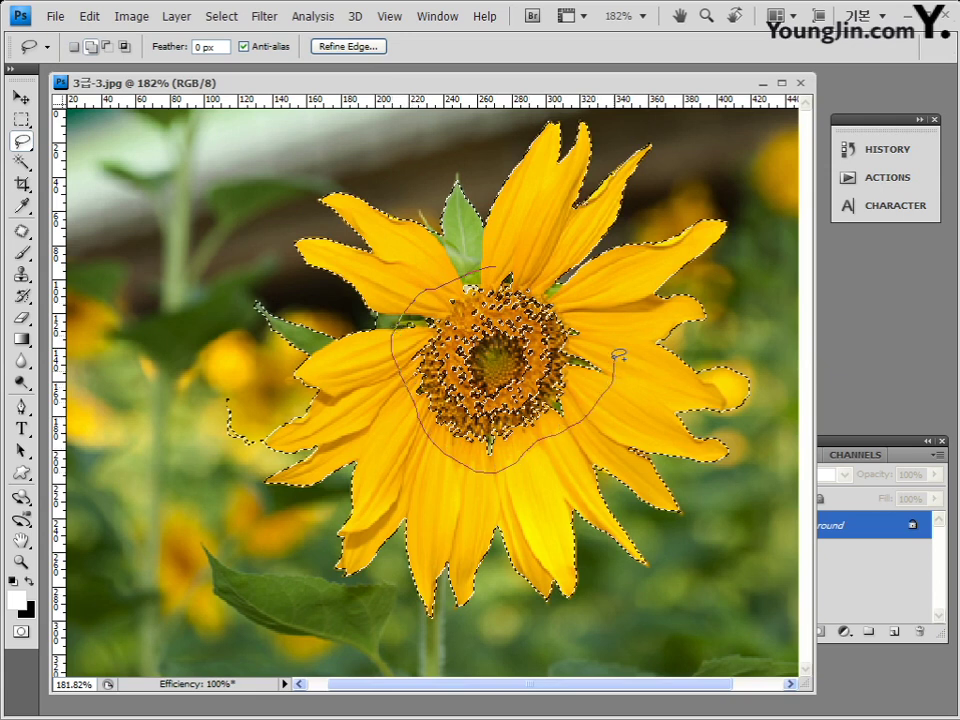
pyautogui.moveTo(521, 259); pyautogui.dragTo(500, 265)
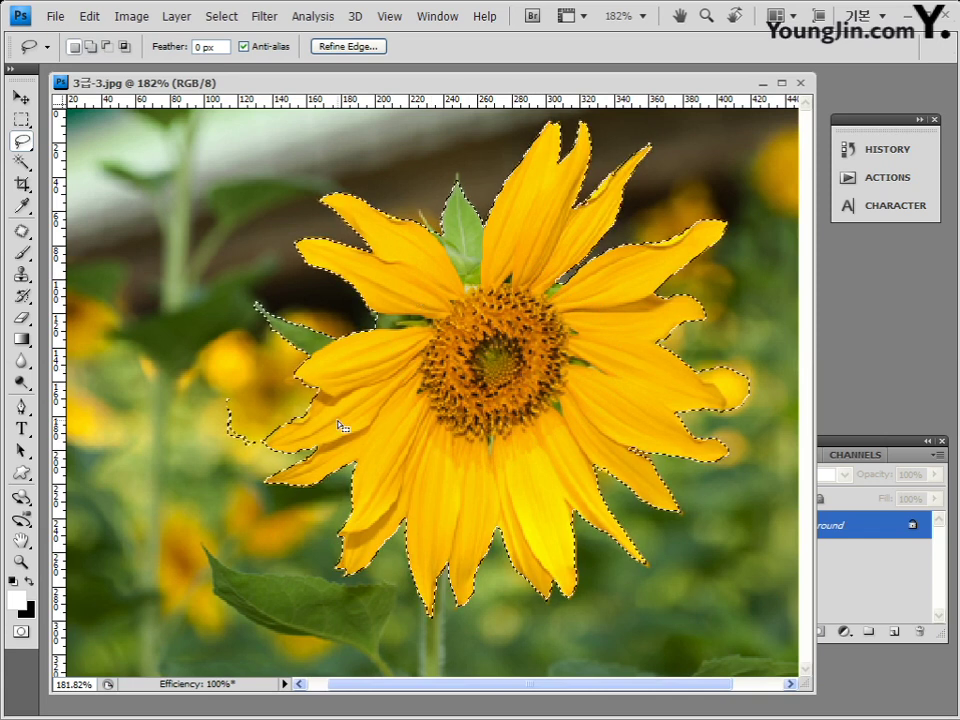
# - Subtract the leftover background sliver beside the left petals with the Lasso and the blurred flower beside the right petal with the Magic Wand
pyautogui.press('shift')
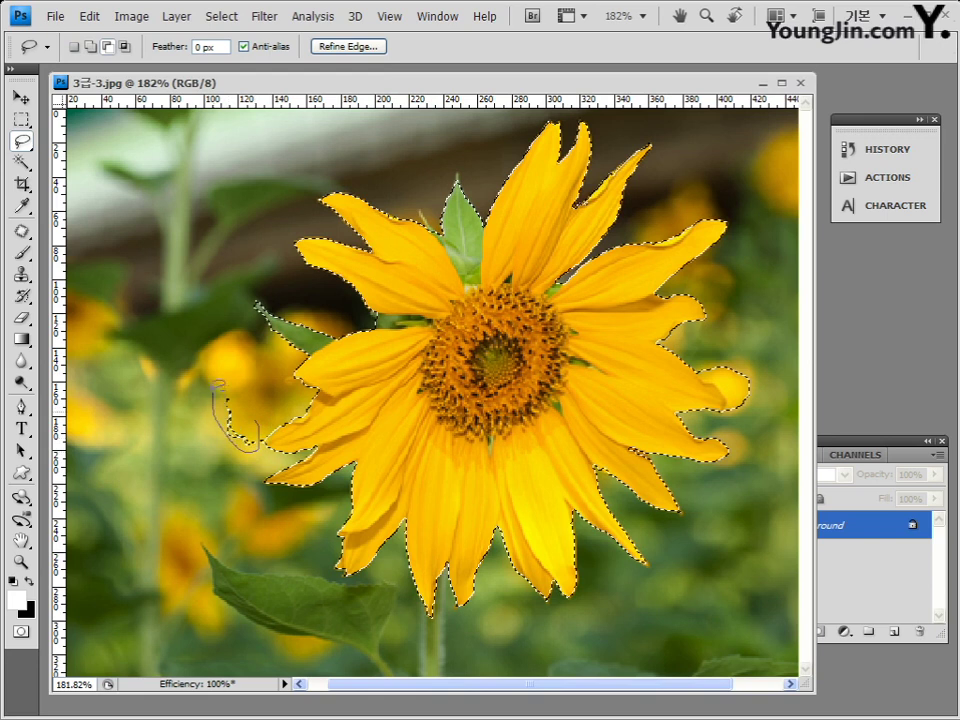
pyautogui.moveTo(262, 400); pyautogui.dragTo(255, 405)
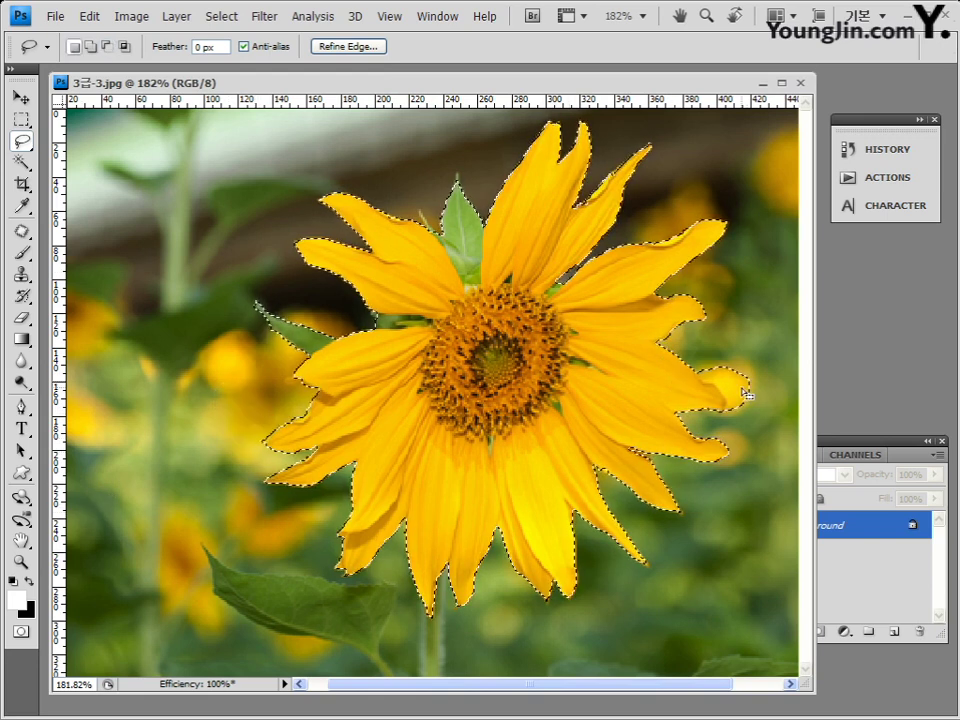
pyautogui.moveTo(737, 395); pyautogui.dragTo(715, 378)
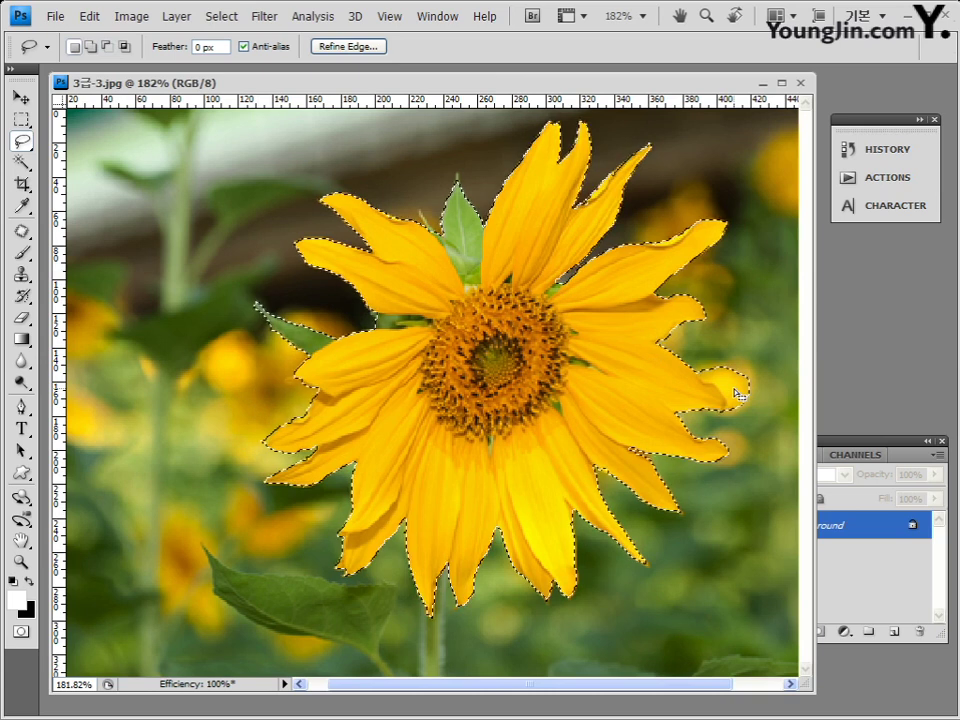
pyautogui.click(21, 162)
pyautogui.moveTo(27, 172); pyautogui.dragTo(100, 190)
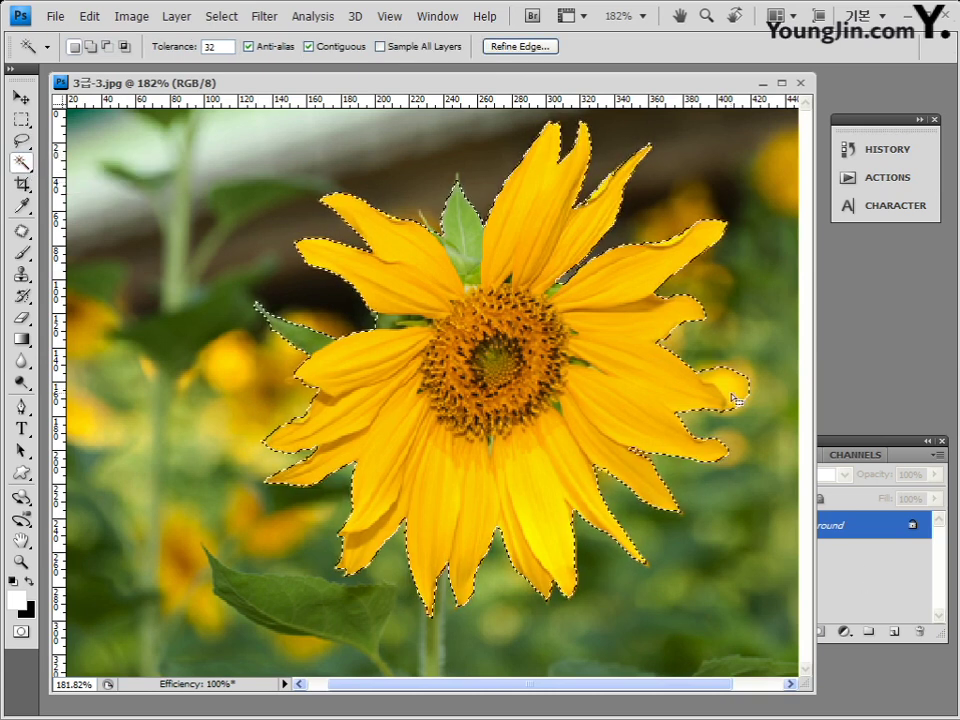
pyautogui.press('alt')
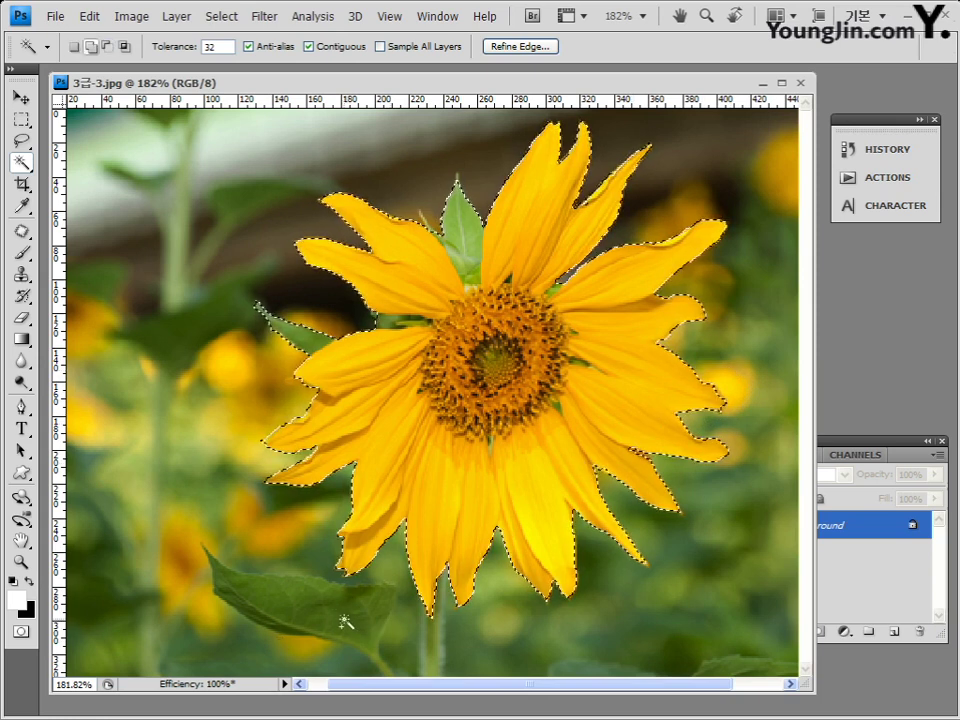
# - Add the large green leaf below the flower with the Magic Wand, then subtract the surrounding background at tolerance 12
pyautogui.keyDown('shift'); pyautogui.click(300, 618); pyautogui.keyUp('shift')
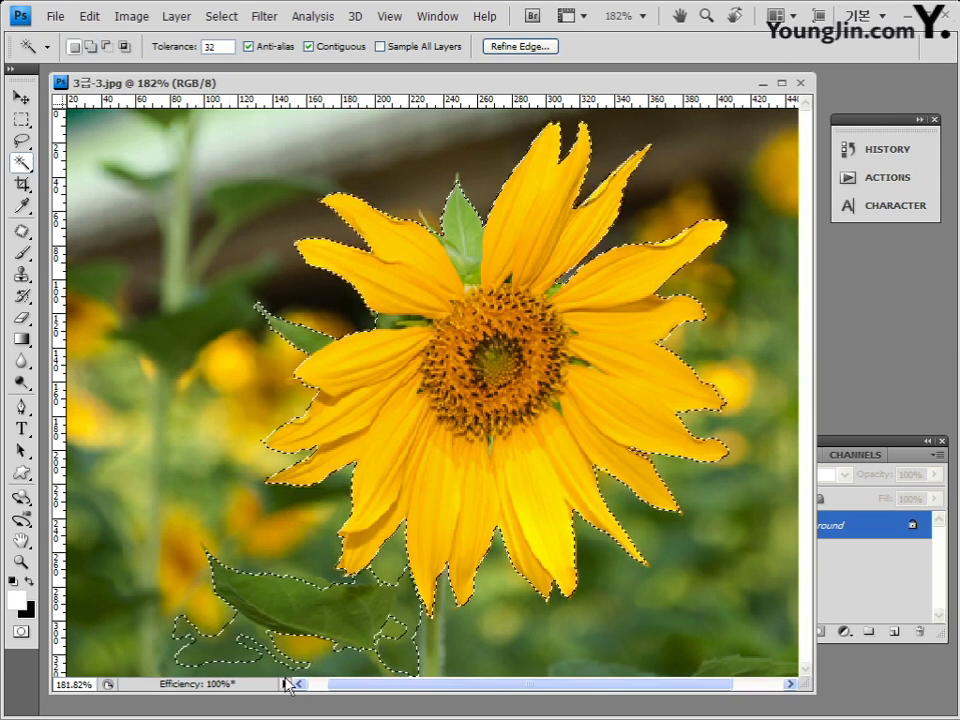
pyautogui.doubleClick(212, 46)
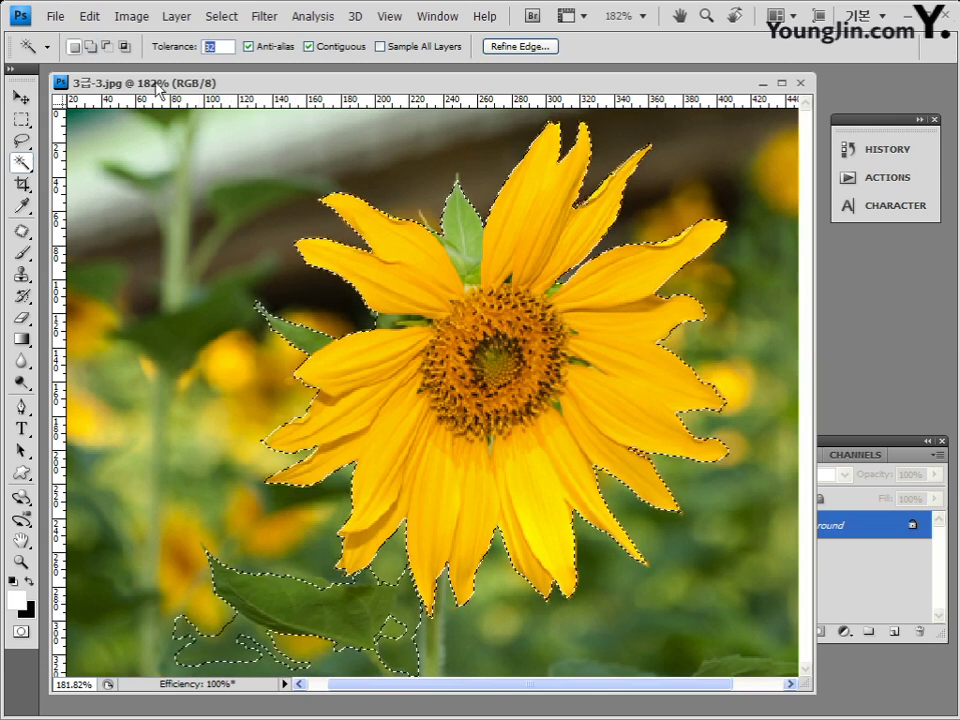
pyautogui.write('12')
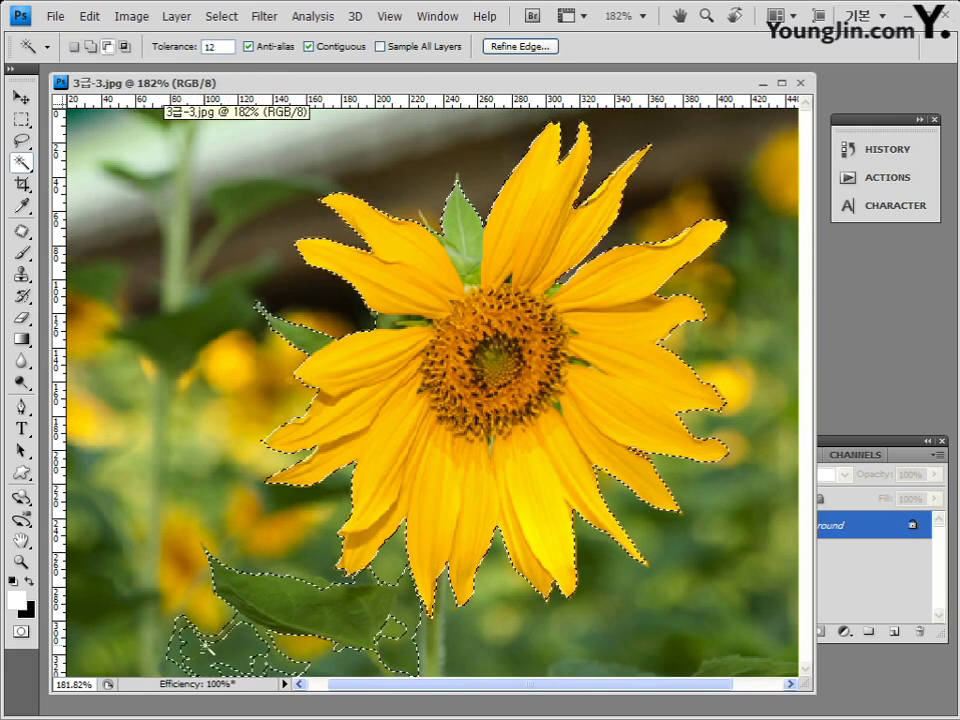
pyautogui.click(206, 646)
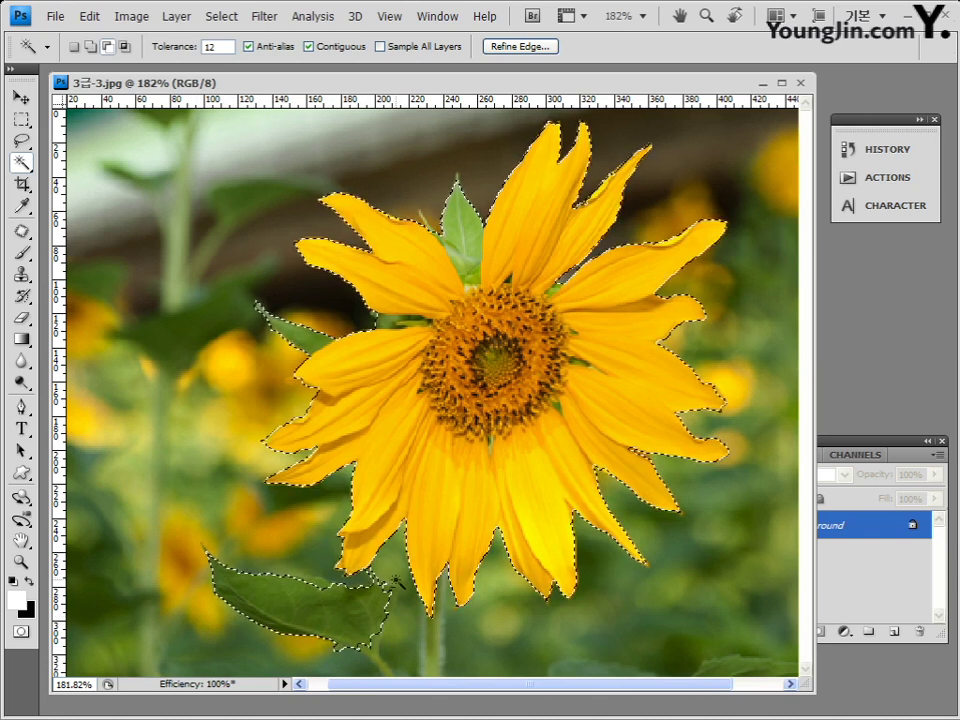
pyautogui.keyDown('shift'); pyautogui.click(344, 597); pyautogui.keyUp('shift')
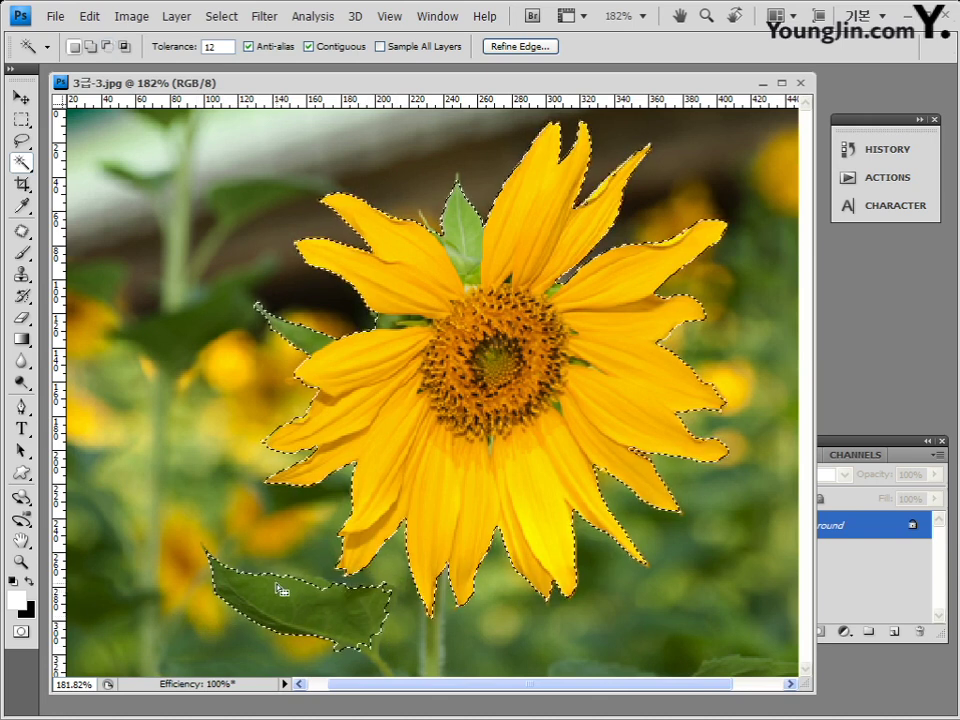
# - Refine the large leaf's selected edge with the Lasso Tool and undo the last lasso stroke
pyautogui.click(24, 163)
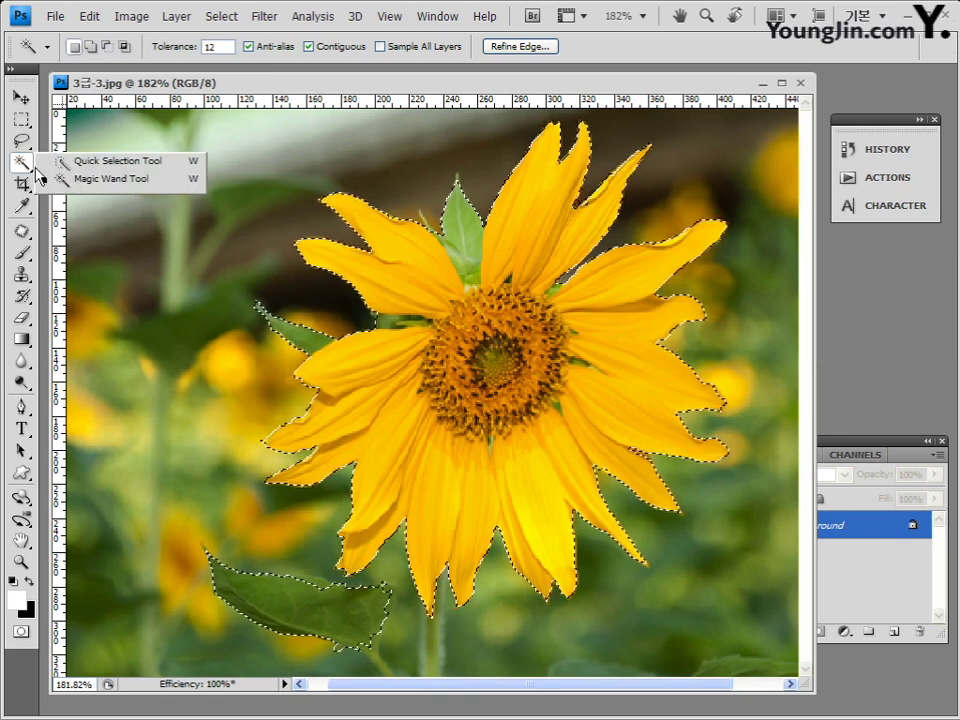
pyautogui.click(21, 141)
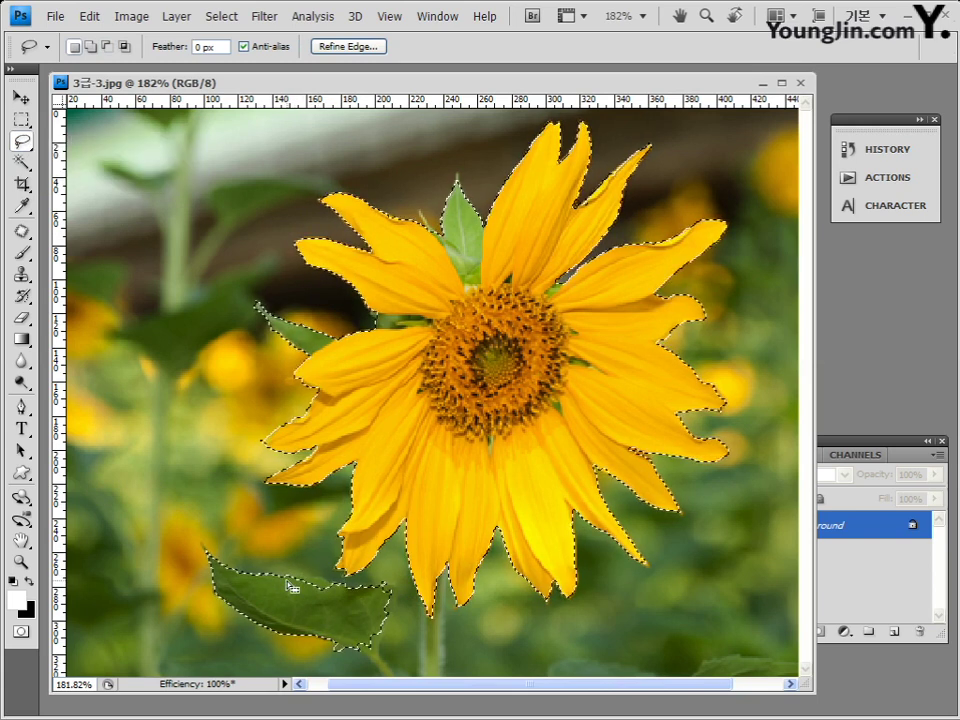
pyautogui.press('shift')
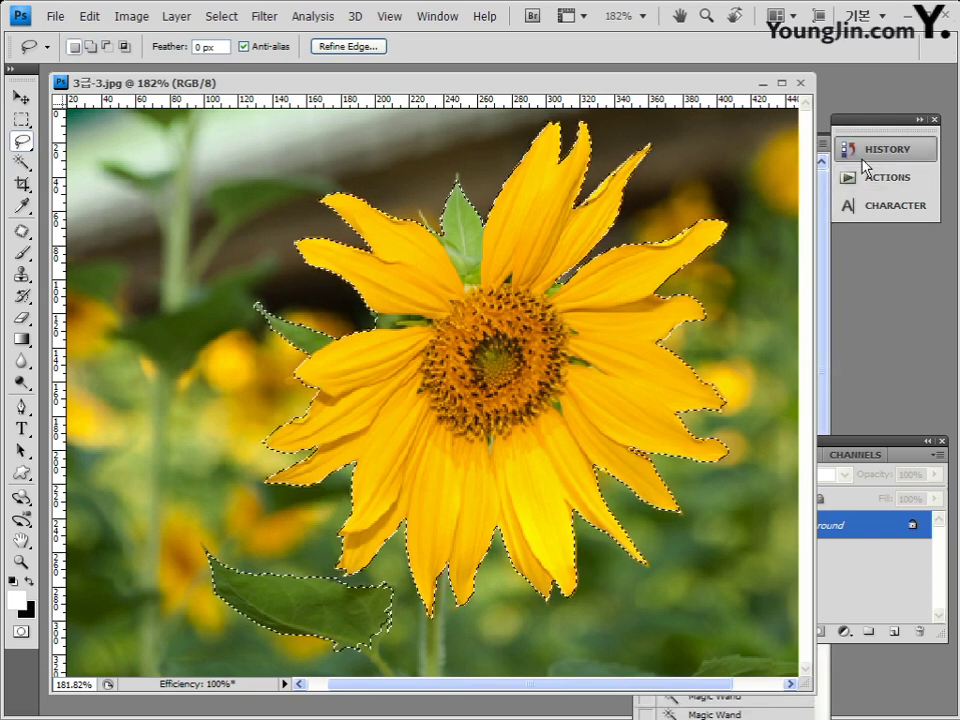
pyautogui.click(89, 16)
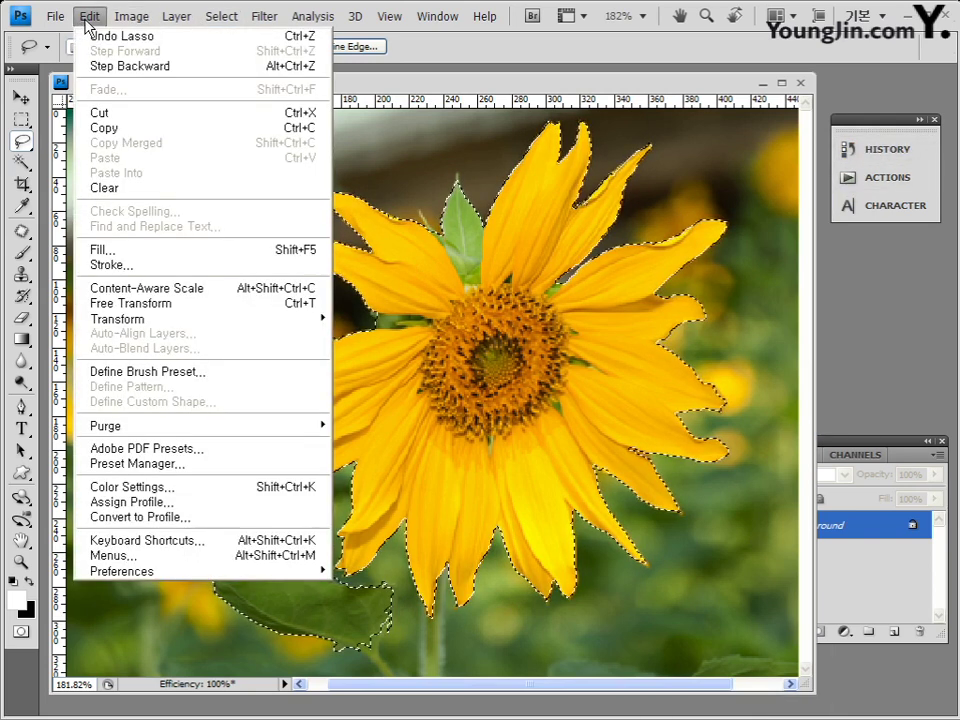
pyautogui.click(310, 37)
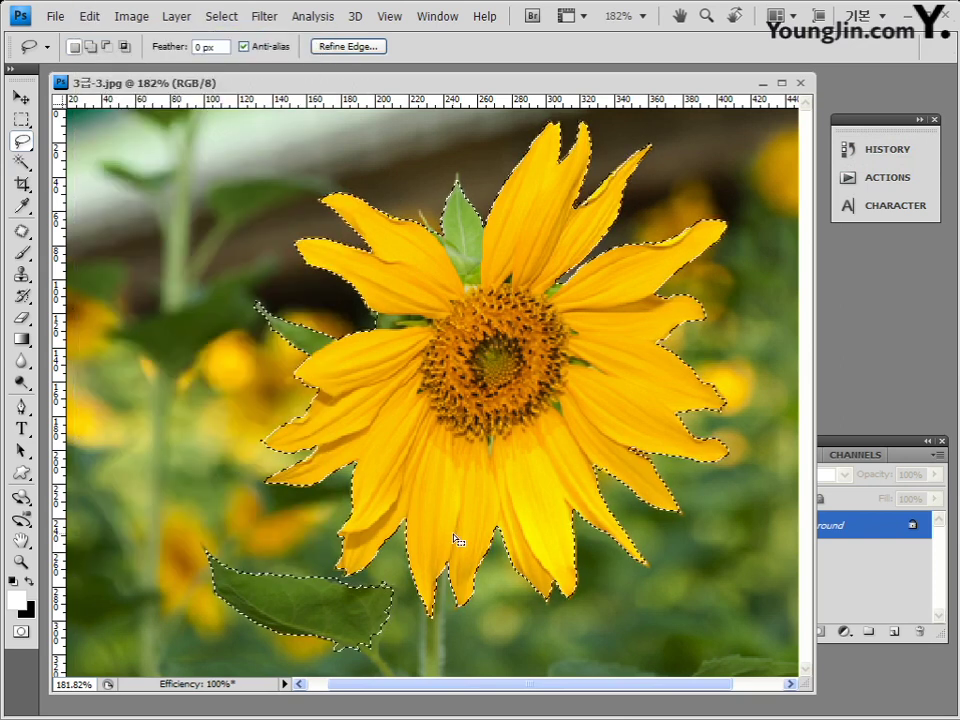
# - Add the large leaf's stalk and the sunflower's stem below the petals to the selection with the Lasso Tool
pyautogui.press('shift')
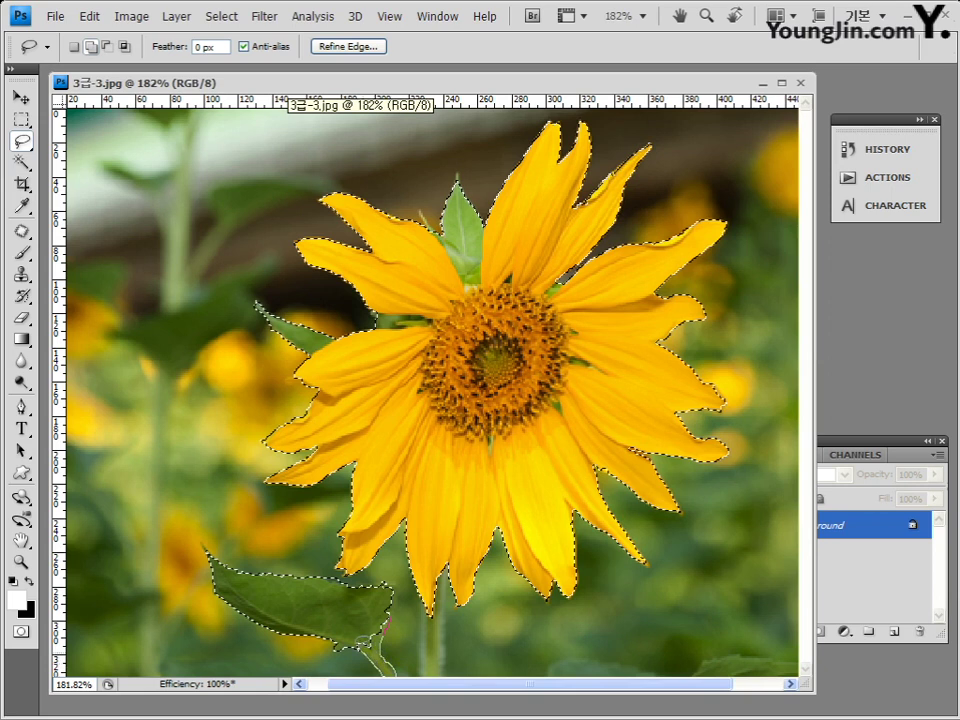
pyautogui.moveTo(335, 633)
pyautogui.mouseDown()
pyautogui.moveTo(380, 635)
pyautogui.moveTo(350, 651)
pyautogui.mouseUp()
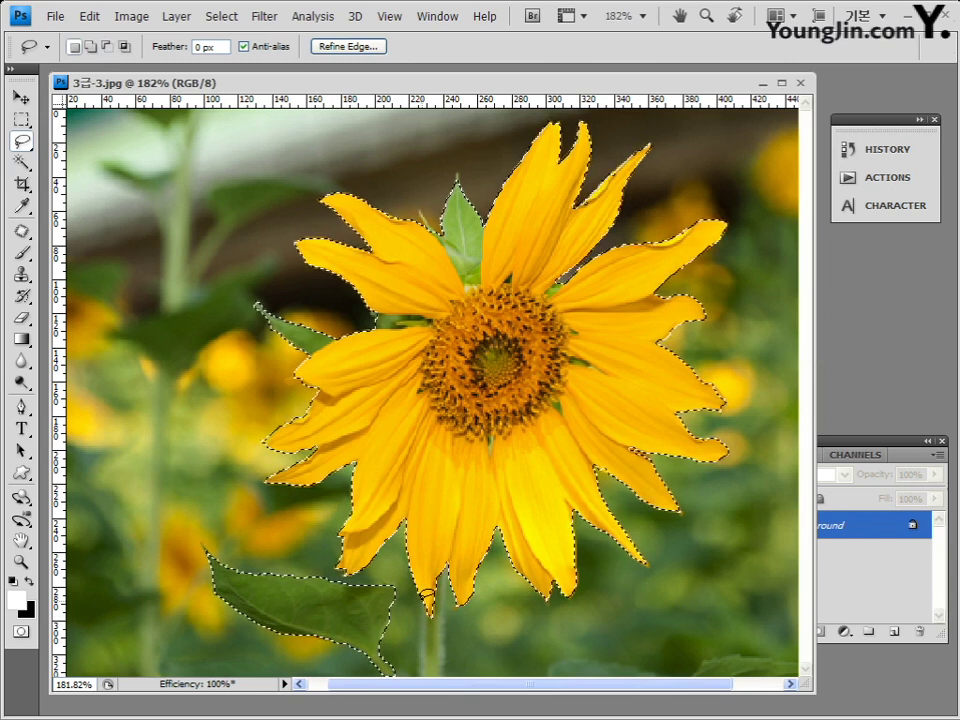
pyautogui.press('shift')
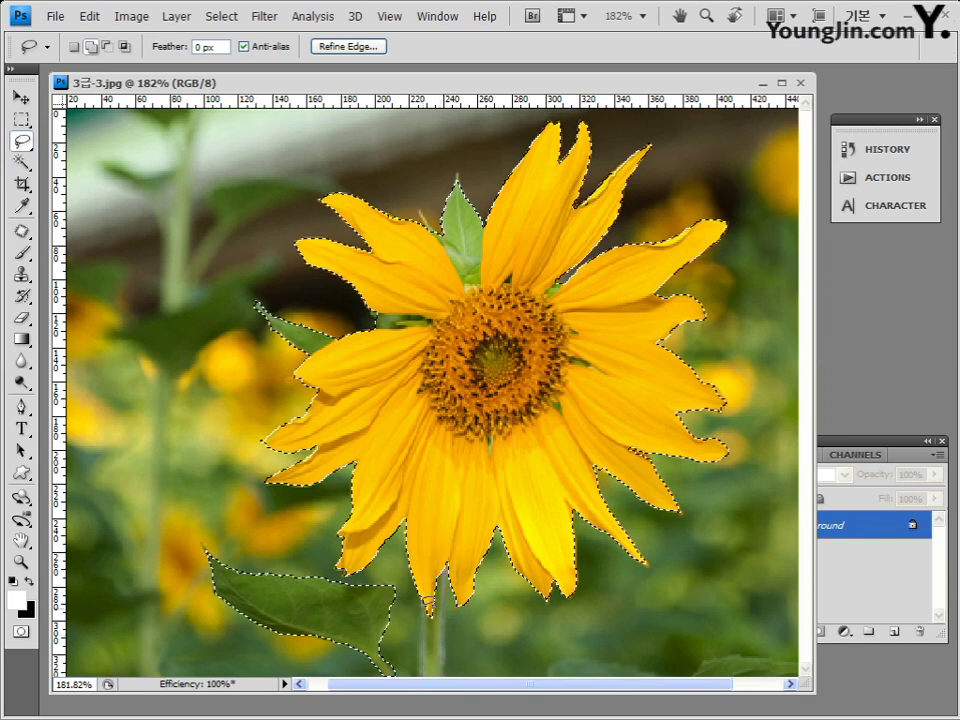
pyautogui.moveTo(428, 603)
pyautogui.mouseDown()
pyautogui.moveTo(444, 624)
pyautogui.moveTo(428, 606)
pyautogui.mouseUp()
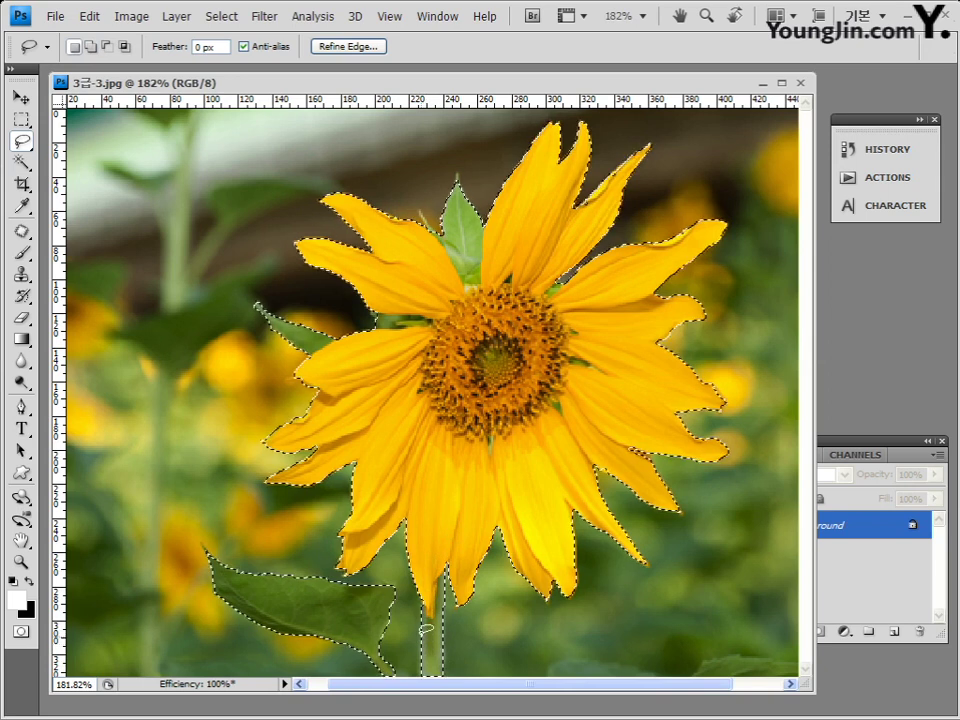
# - Add the lower end of the stem to the sunflower selection with the Lasso, then deselect and reselect to check it
pyautogui.press('shift')
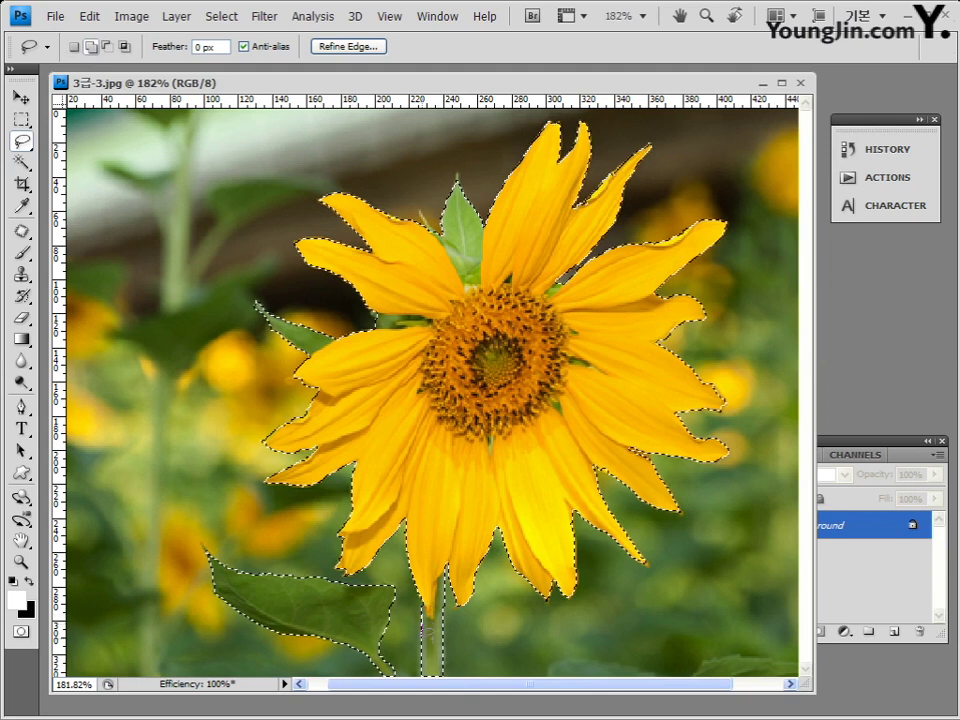
pyautogui.moveTo(424, 678); pyautogui.dragTo(443, 676)
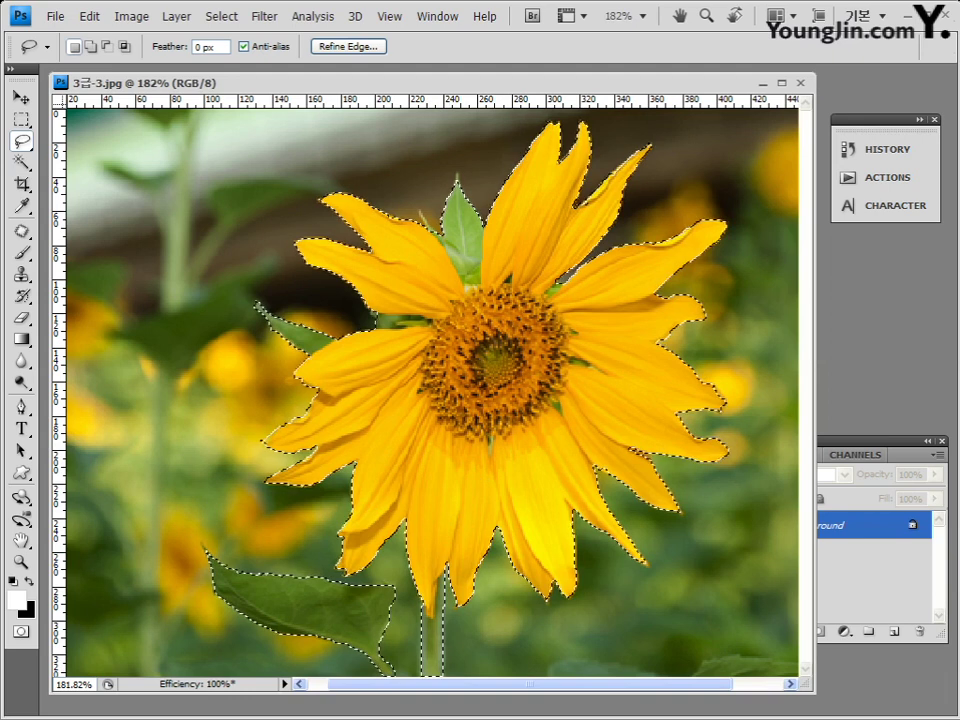
pyautogui.hotkey('ctrl', 'd')
pyautogui.hotkey('ctrl', 'shift', 'd')
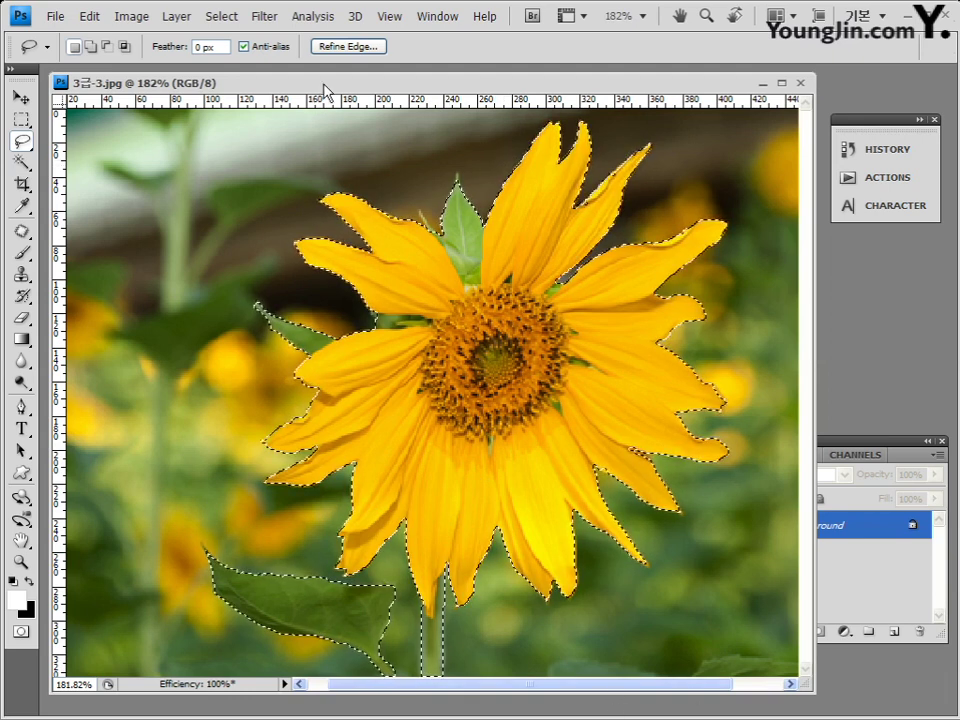
# - Zoom 3급-3.jpg out to 66.7%, shrink its window and arrange it beside the sunflower field document
pyautogui.moveTo(325, 92); pyautogui.dragTo(329, 91)
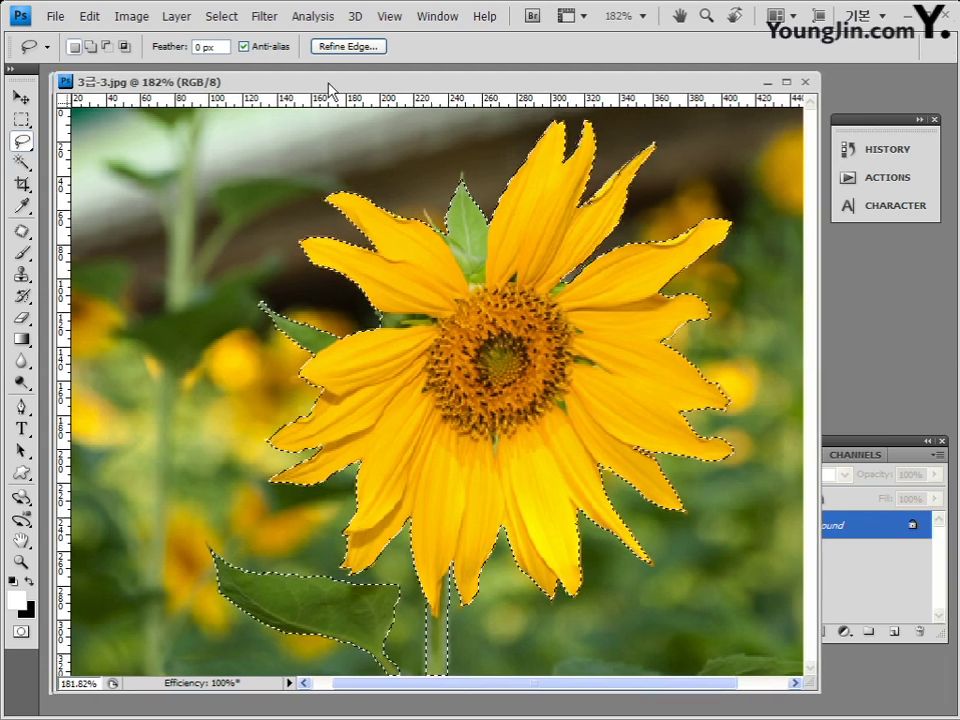
pyautogui.hotkey('ctrl', '1')
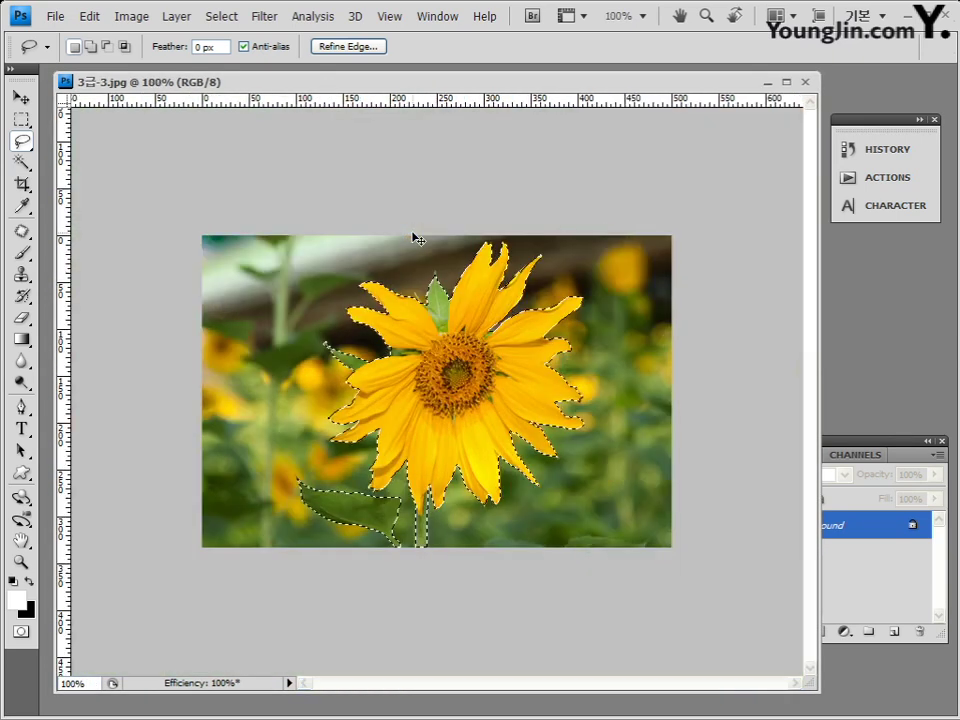
pyautogui.hotkey('ctrl', '-')
pyautogui.moveTo(817, 690); pyautogui.dragTo(446, 364)
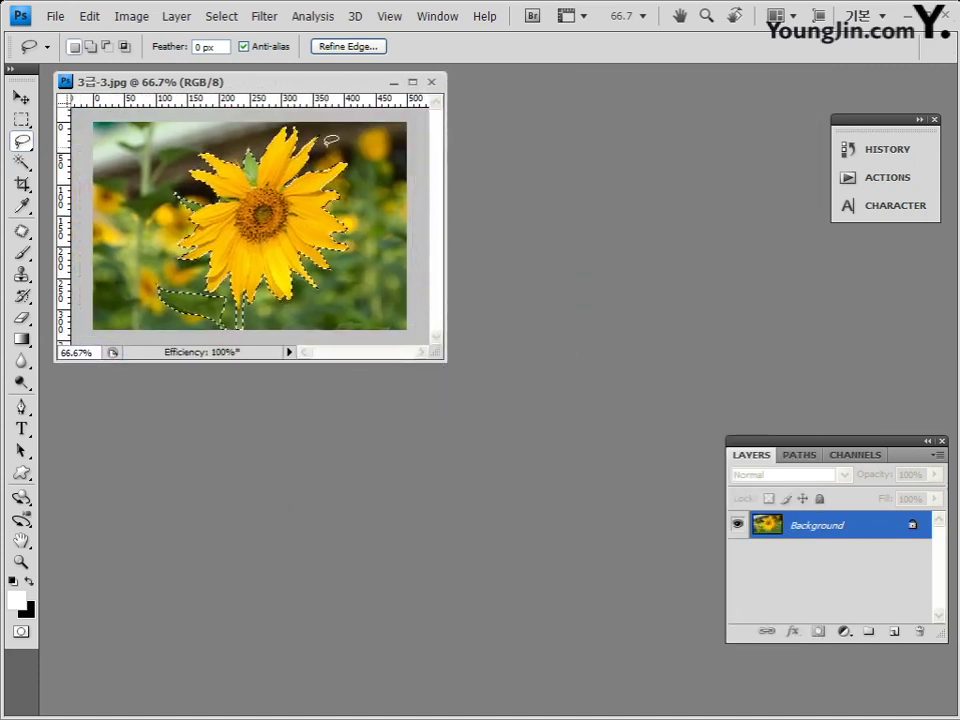
pyautogui.moveTo(289, 84); pyautogui.dragTo(600, 272)
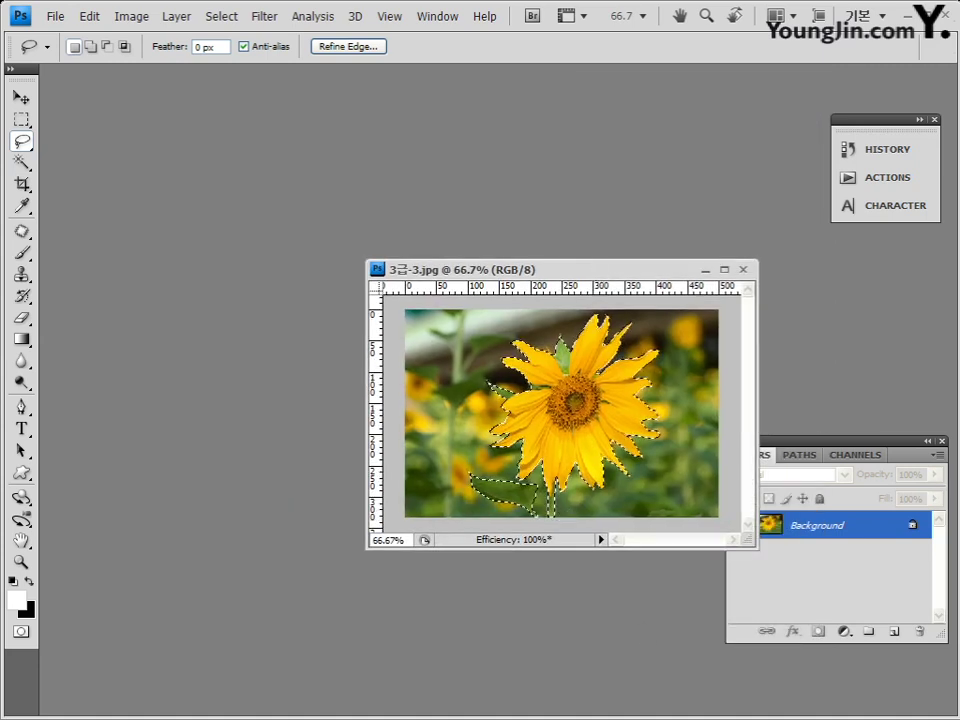
pyautogui.hotkey('ctrl', 'Tab')
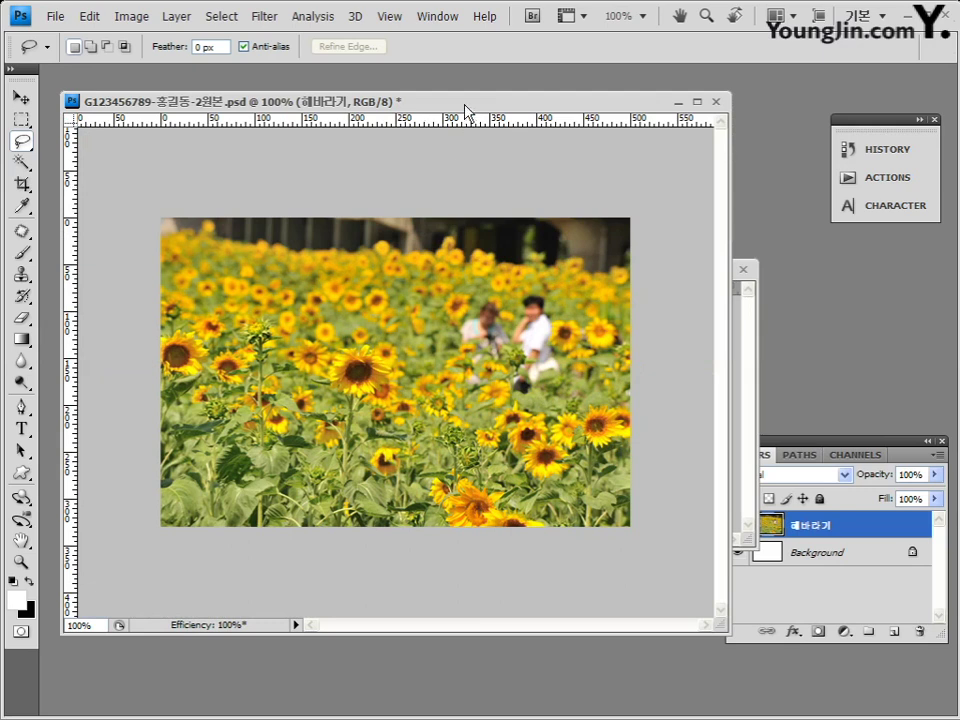
pyautogui.moveTo(465, 104); pyautogui.dragTo(446, 91)
pyautogui.click(746, 317)
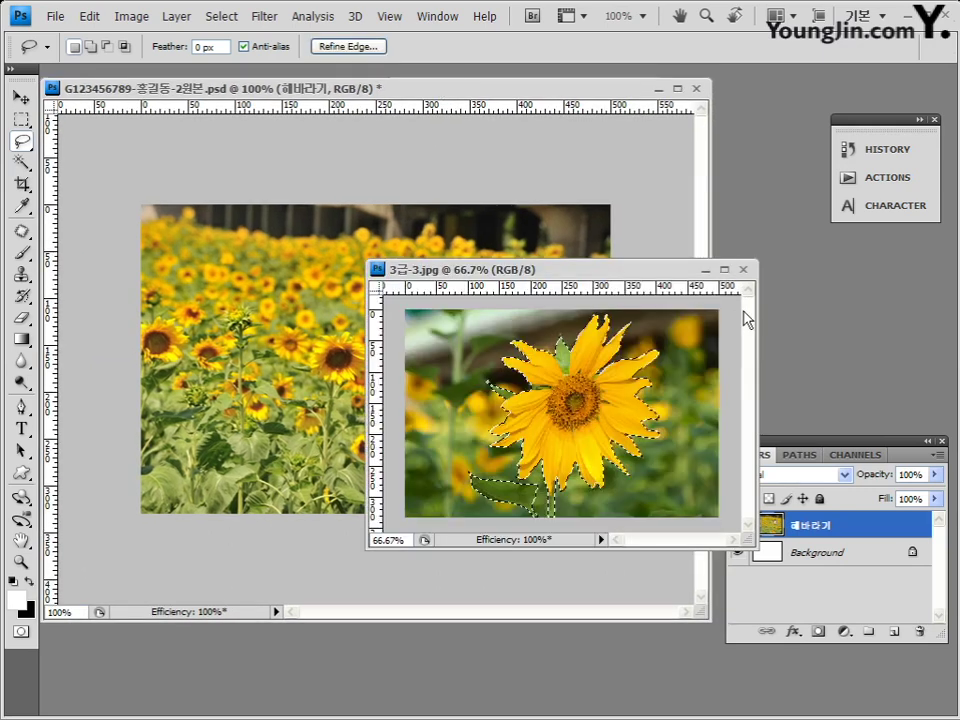
pyautogui.moveTo(606, 283); pyautogui.dragTo(727, 262)
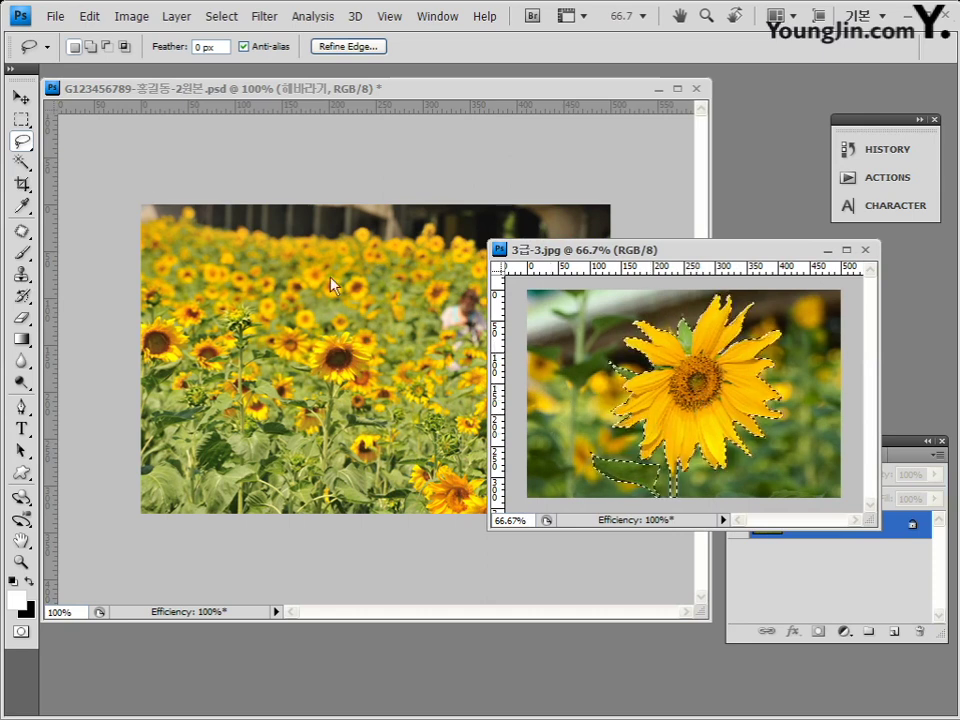
# - Copy the selected sunflower into the sunflower field document with the Move tool and close 3급-3.jpg
pyautogui.click(24, 98)
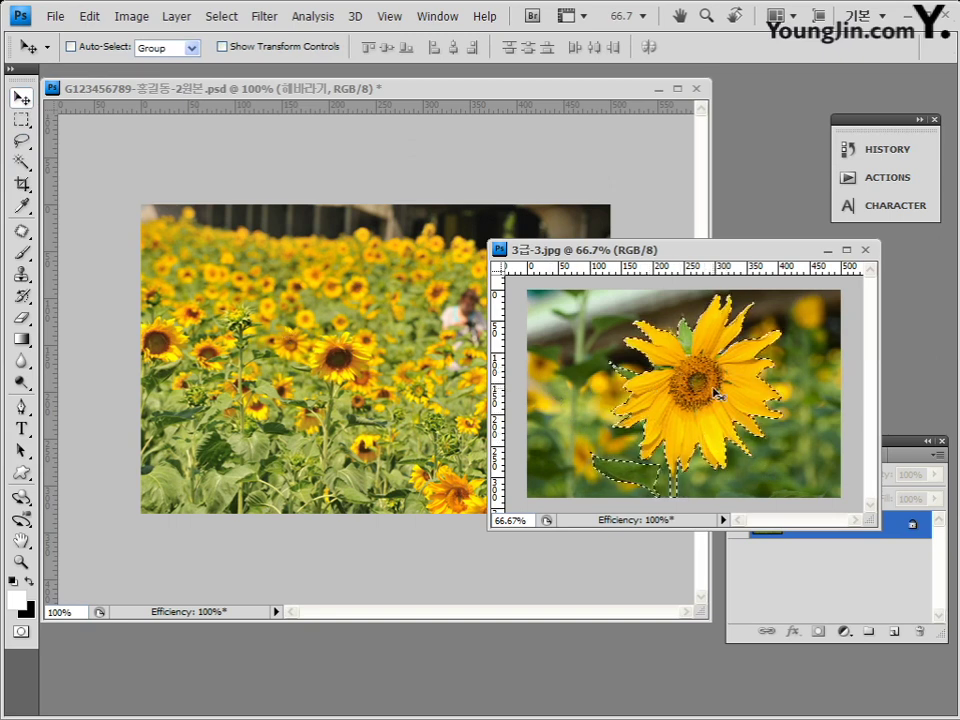
pyautogui.moveTo(680, 377); pyautogui.dragTo(415, 375)
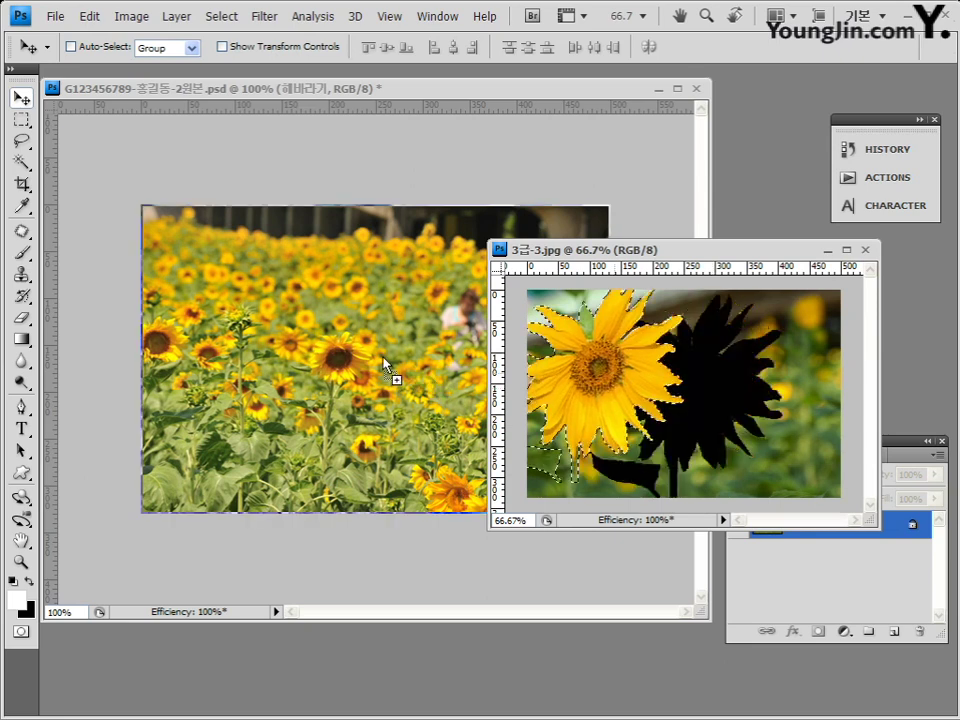
pyautogui.moveTo(385, 365); pyautogui.dragTo(472, 378)
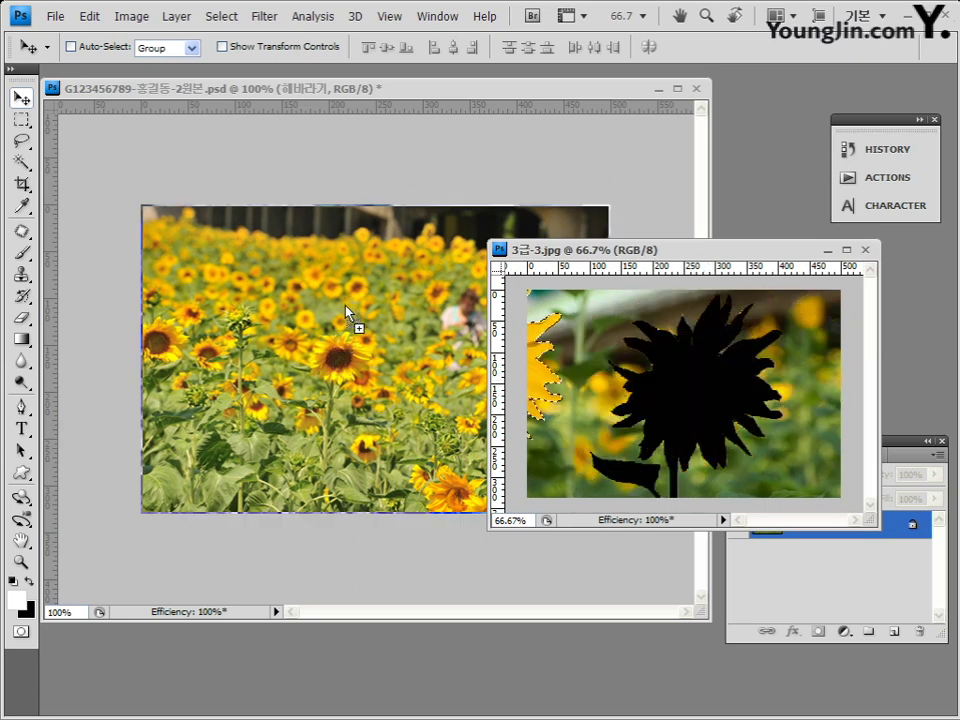
pyautogui.moveTo(347, 313); pyautogui.dragTo(314, 331)
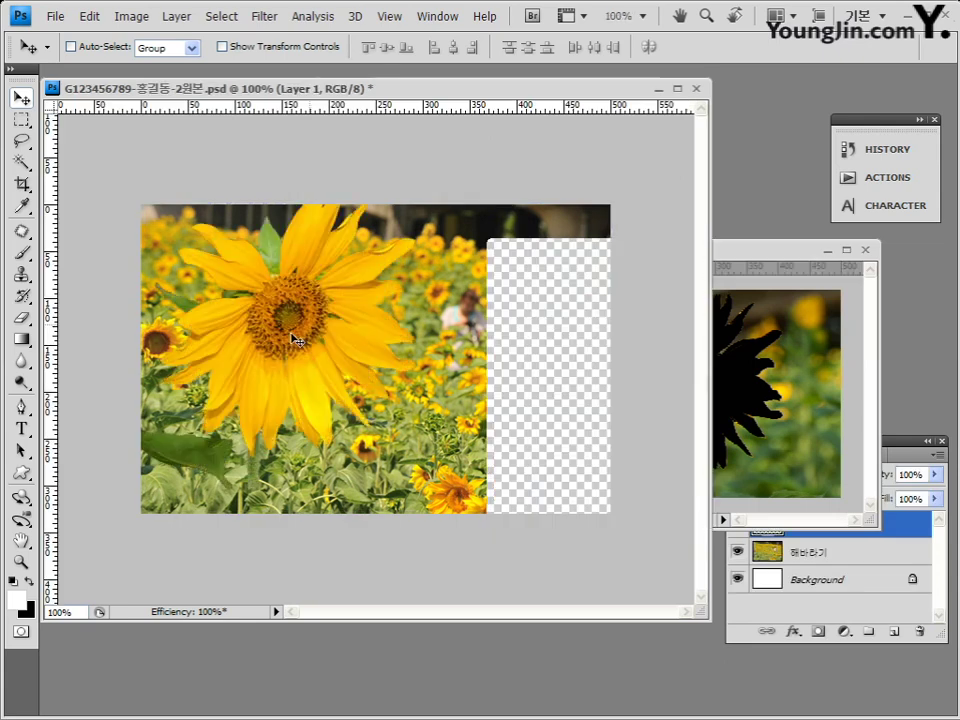
pyautogui.click(779, 268)
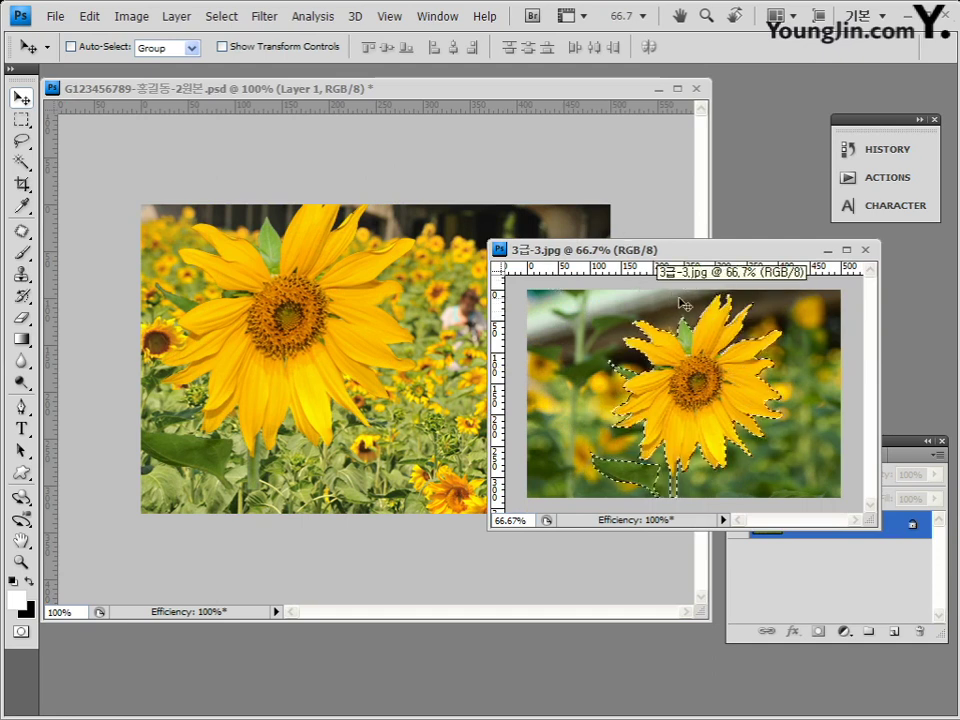
pyautogui.click(866, 250)
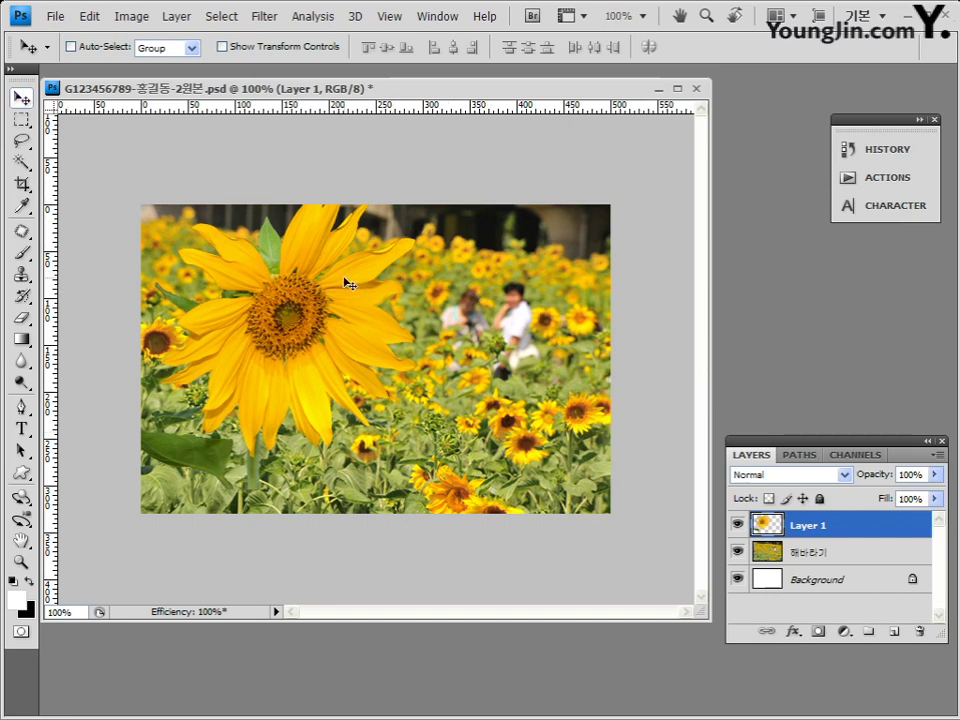
# - Shift the pasted sunflower down so its top petals fit in the canvas and rename its layer 큰 해바라기
pyautogui.moveTo(343, 288)
pyautogui.mouseDown()
pyautogui.moveTo(333, 314)
pyautogui.moveTo(345, 313)
pyautogui.mouseUp()
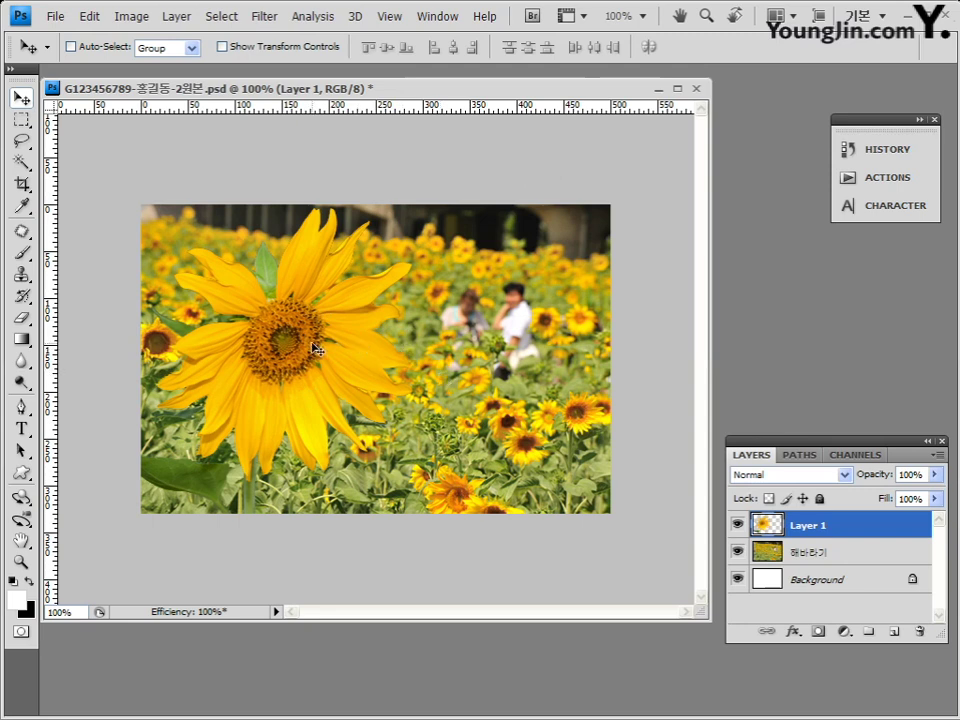
pyautogui.doubleClick(807, 527)
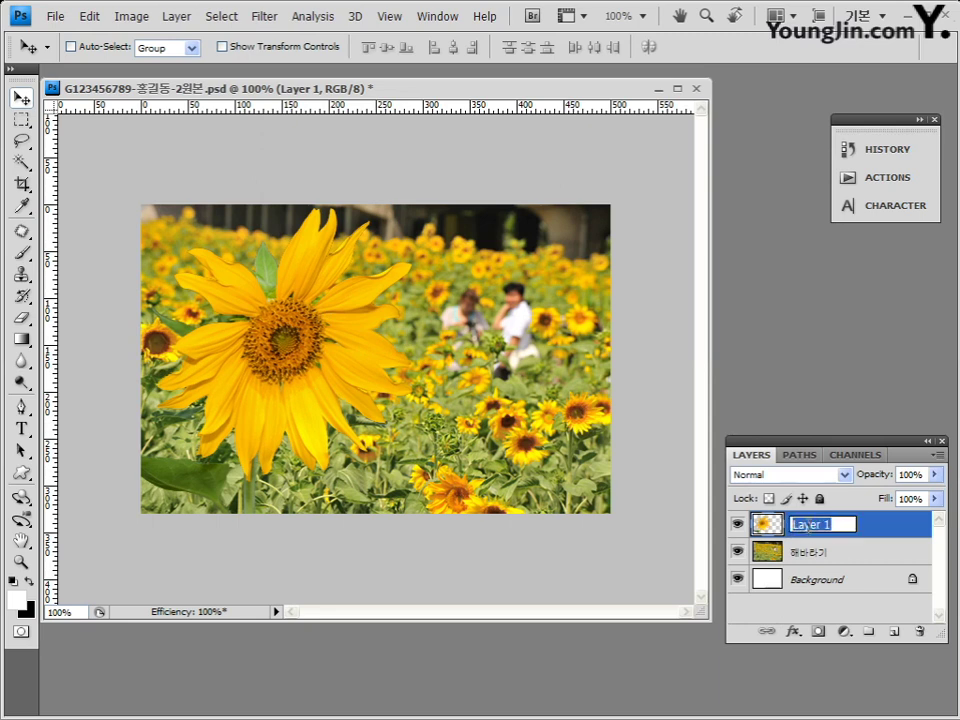
pyautogui.write('zmsgoqkfkrl')
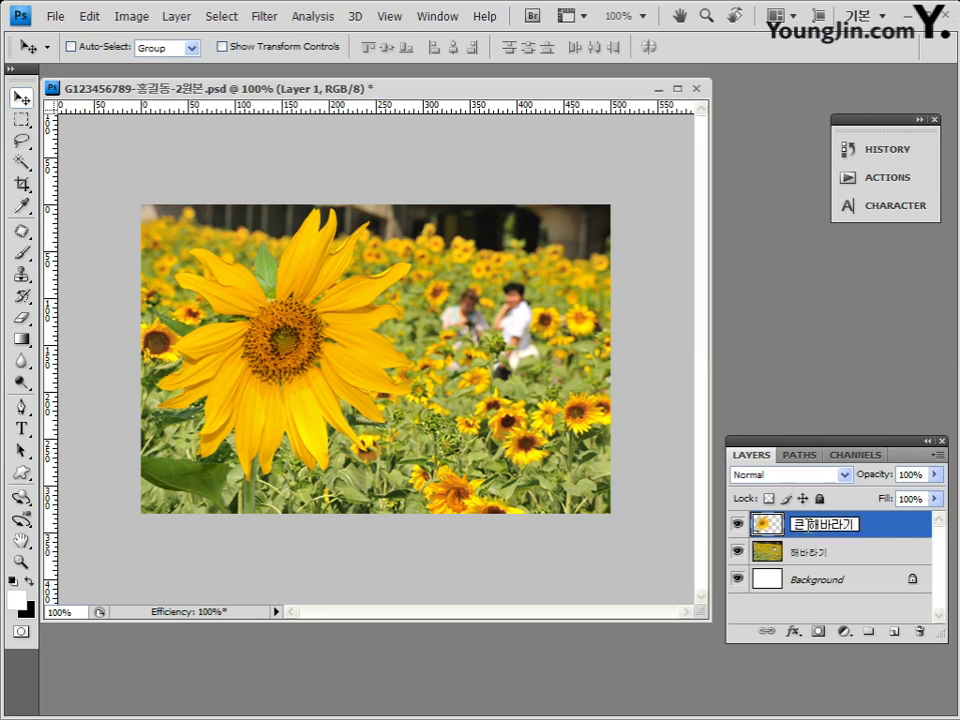
pyautogui.press('Return')
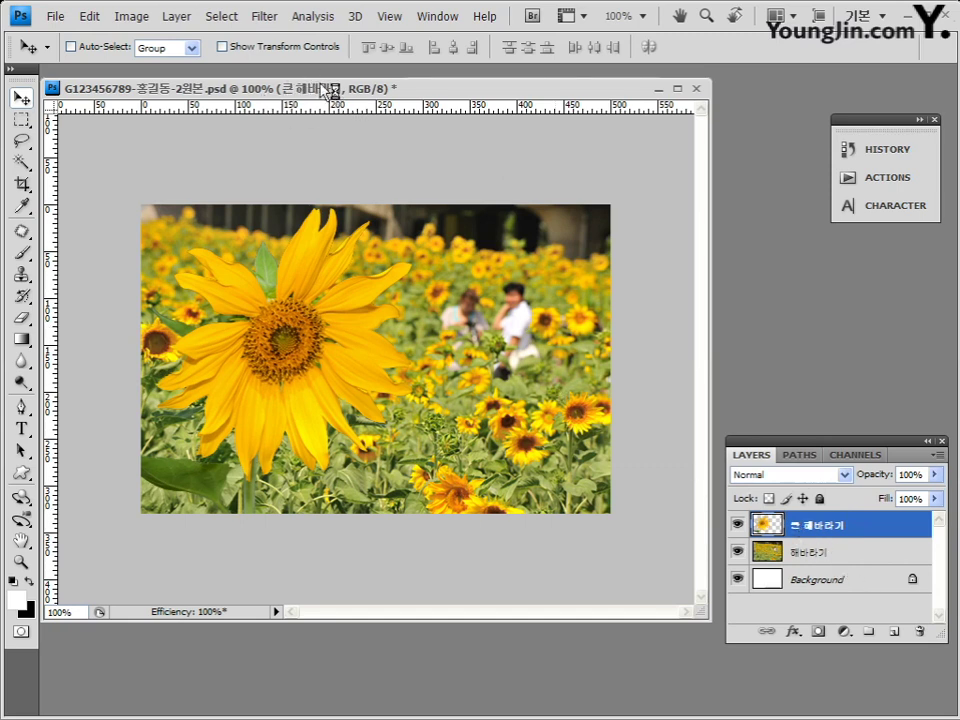
# - Flip the 큰 해바라기 layer horizontally
pyautogui.click(827, 562)
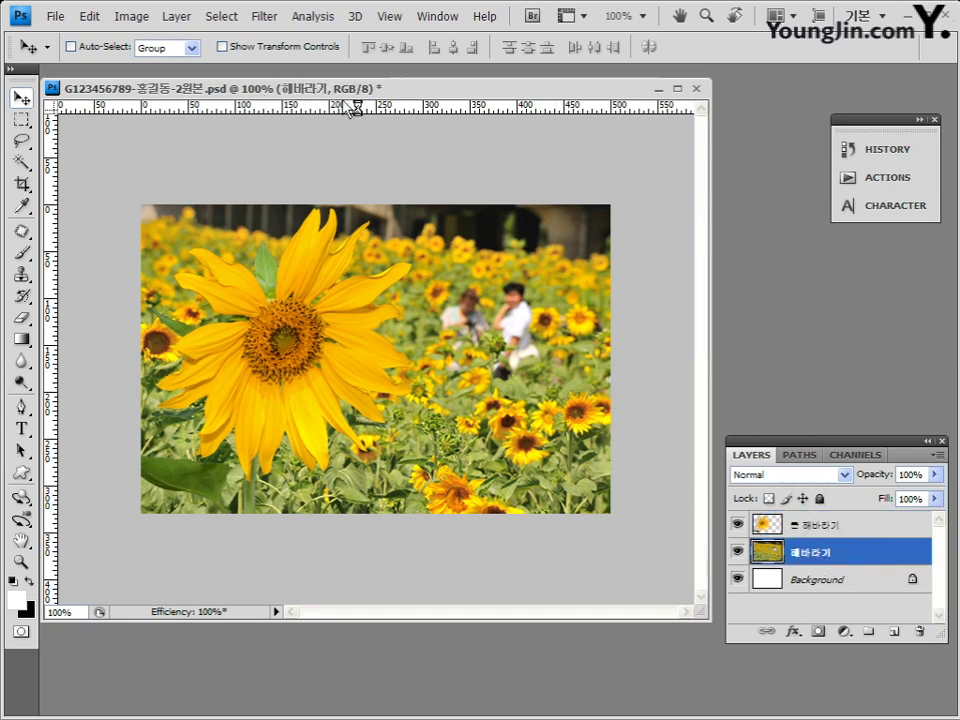
pyautogui.click(836, 527)
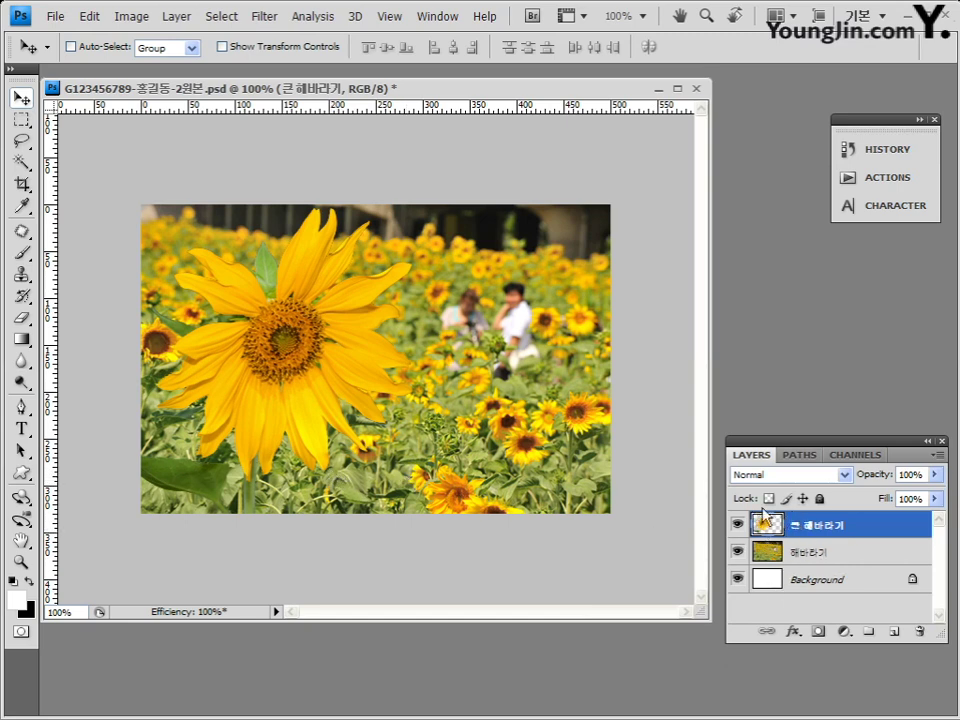
pyautogui.click(89, 17)
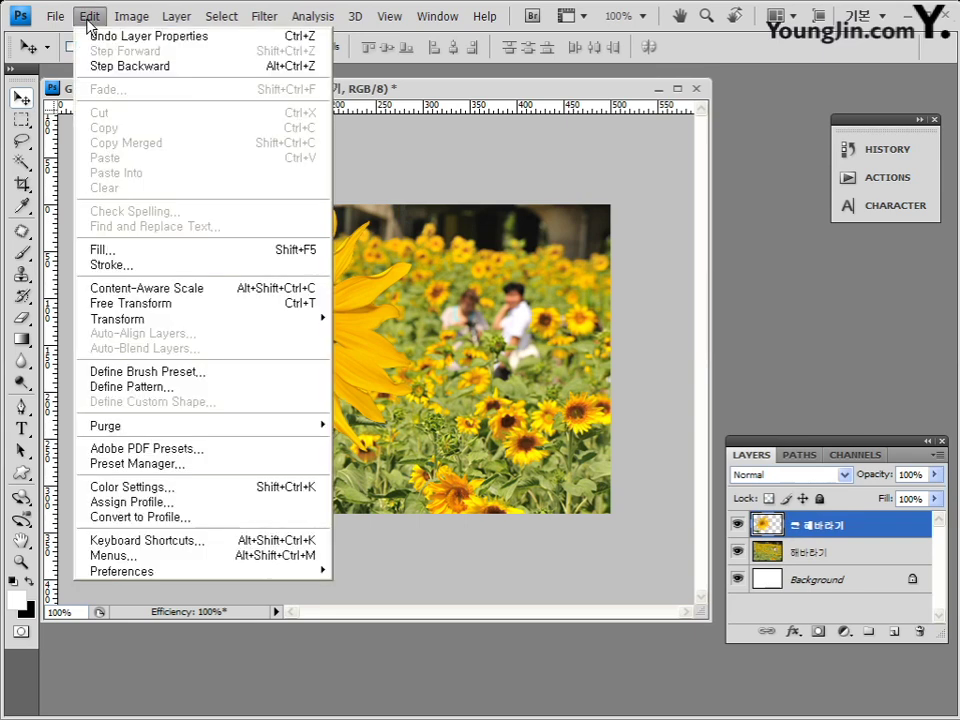
pyautogui.moveTo(145, 320)
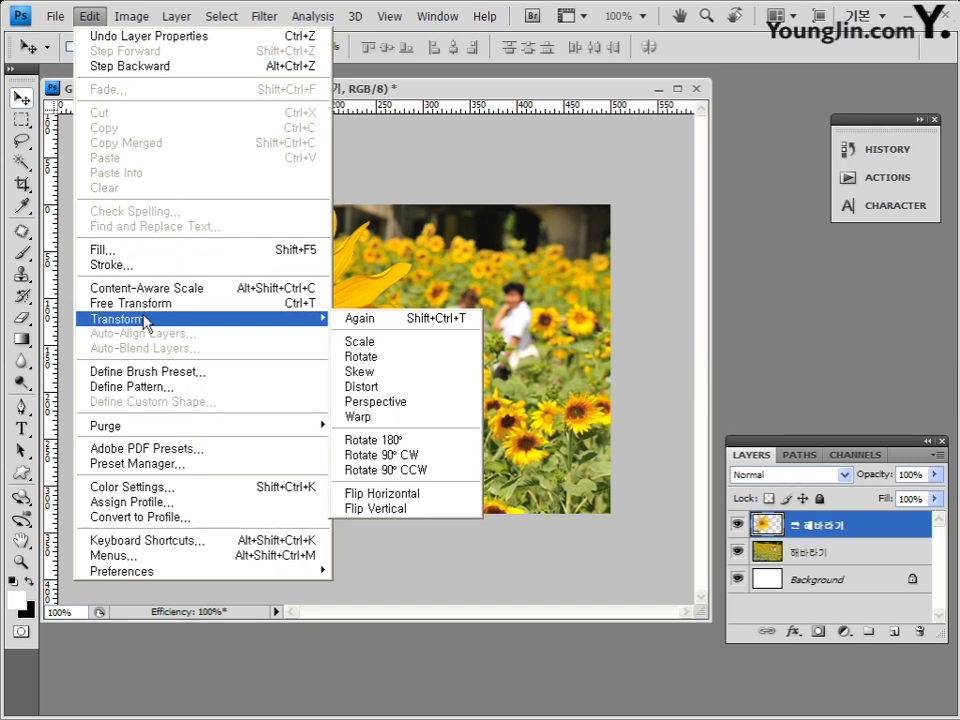
pyautogui.click(441, 503)
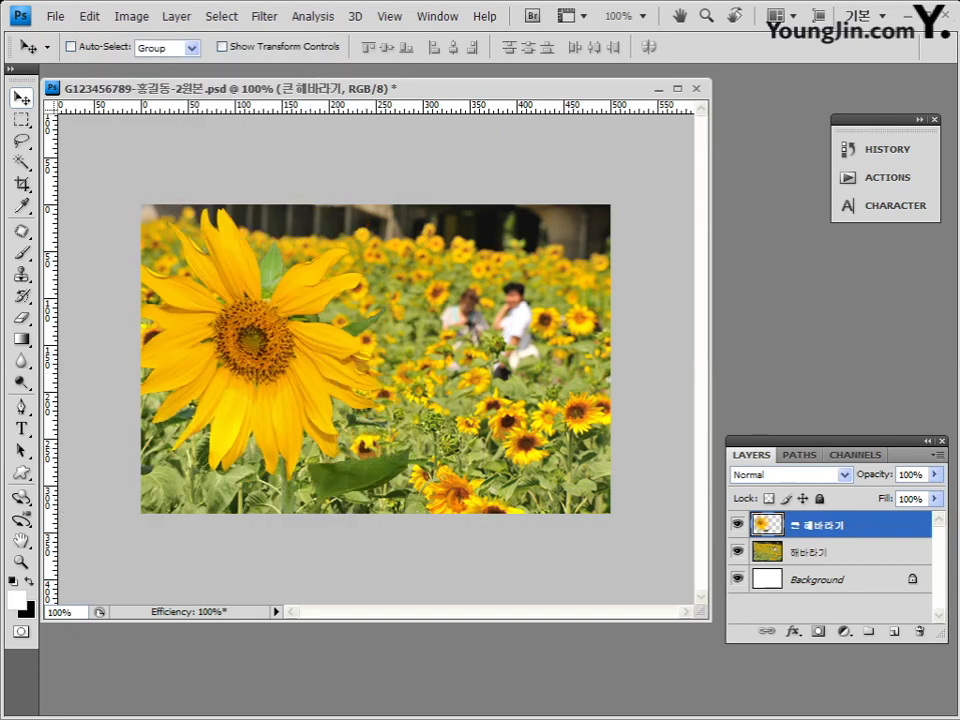
# - Start a Free Transform on the large sunflower and move it down and left to about X 128.5 px, Y 182 px
pyautogui.click(92, 17)
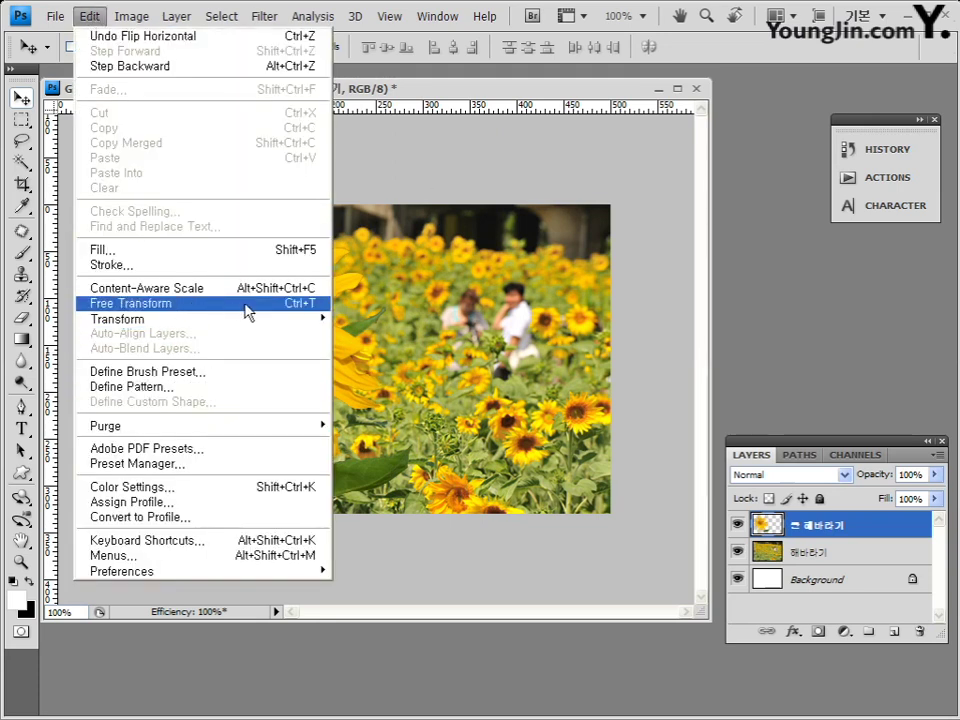
pyautogui.click(300, 305)
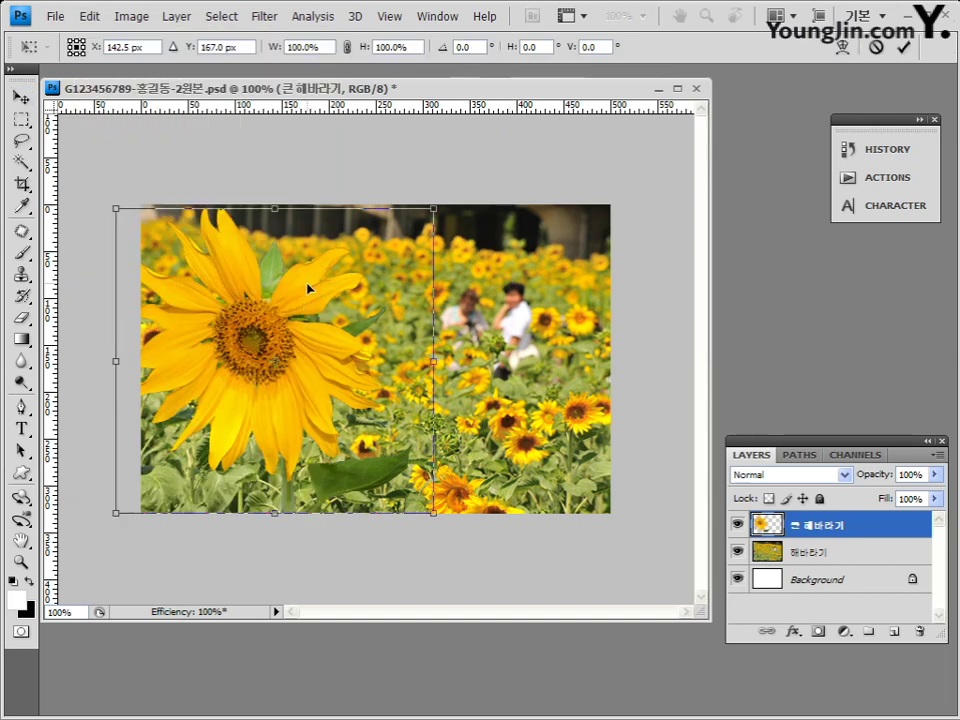
pyautogui.moveTo(308, 288); pyautogui.dragTo(294, 306)
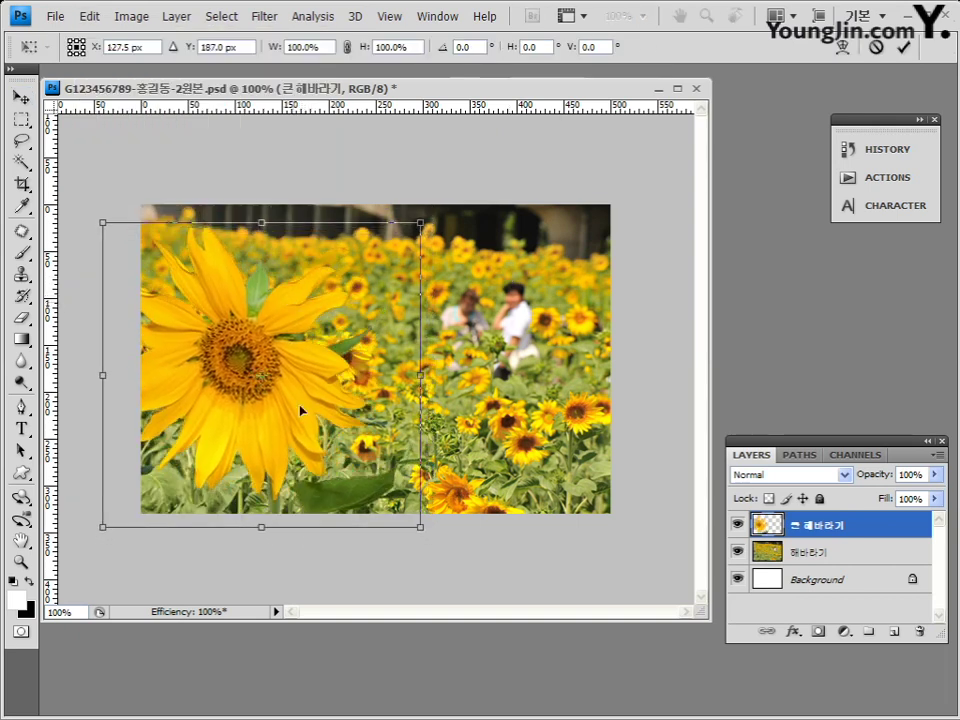
pyautogui.moveTo(300, 410); pyautogui.dragTo(301, 405)
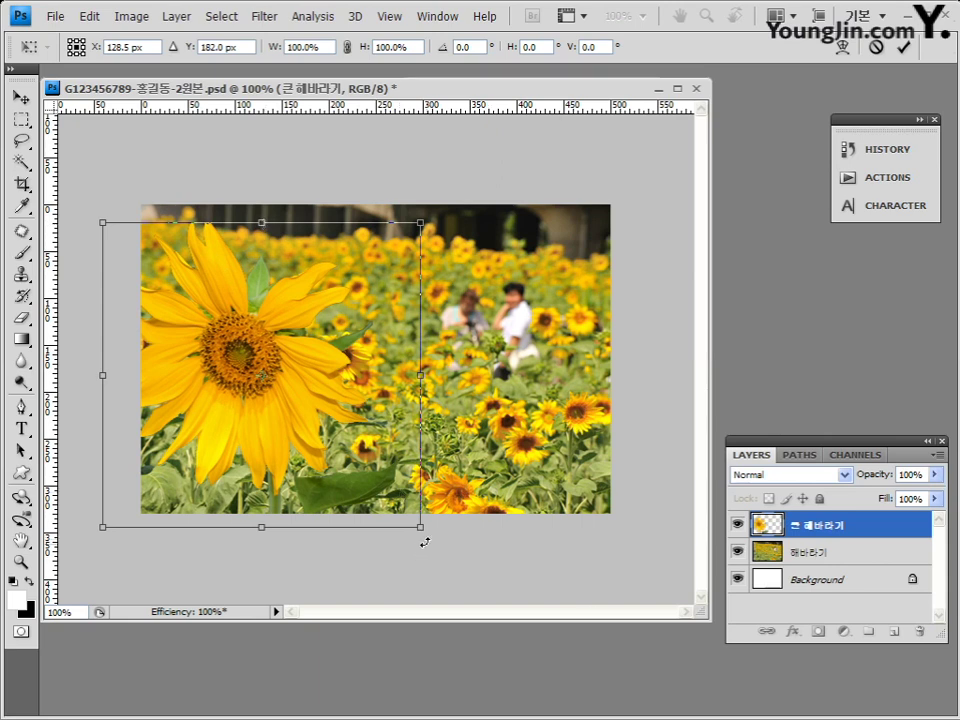
# - Rotate the large sunflower to about -16.9° and position it at about X 106.7 px, Y 205.3 px, fitting the window around the image
pyautogui.moveTo(435, 540); pyautogui.dragTo(440, 497)
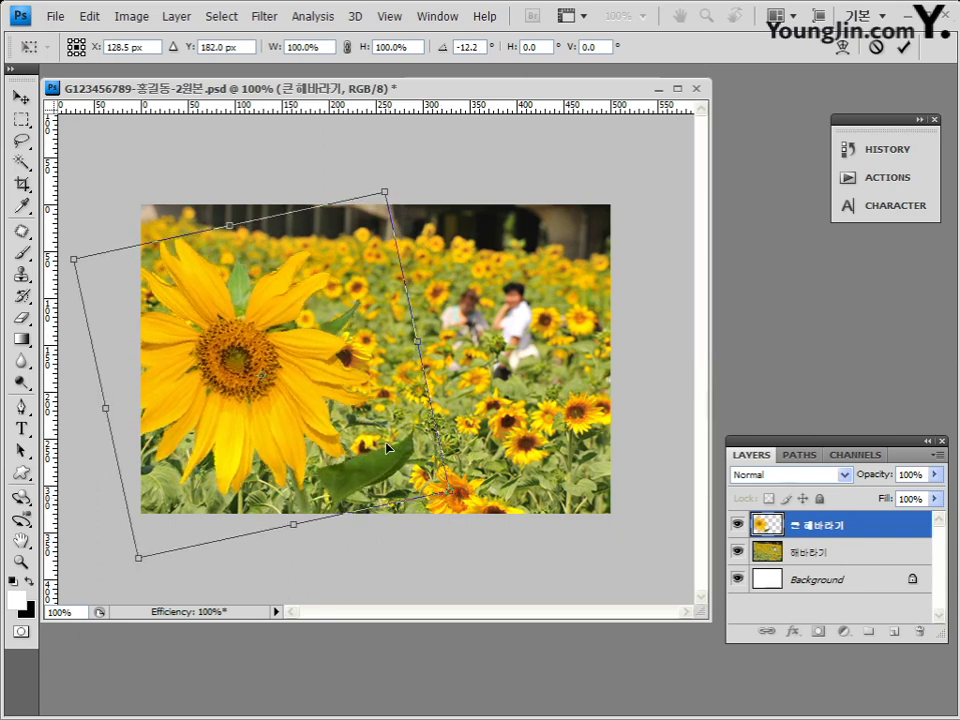
pyautogui.moveTo(491, 537); pyautogui.dragTo(500, 521)
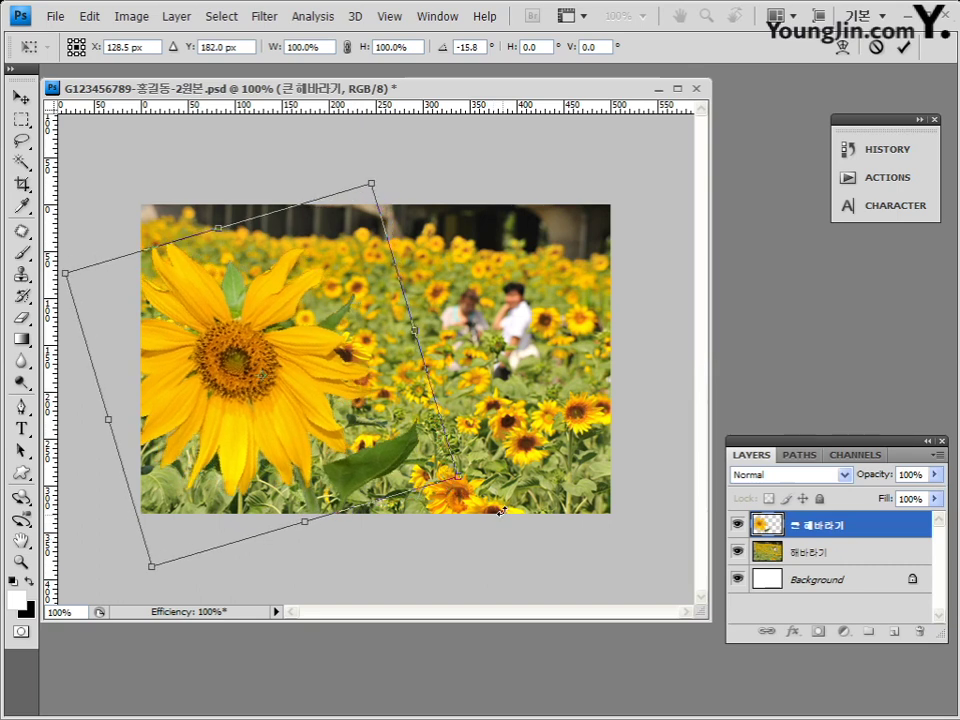
pyautogui.moveTo(267, 320); pyautogui.dragTo(253, 343)
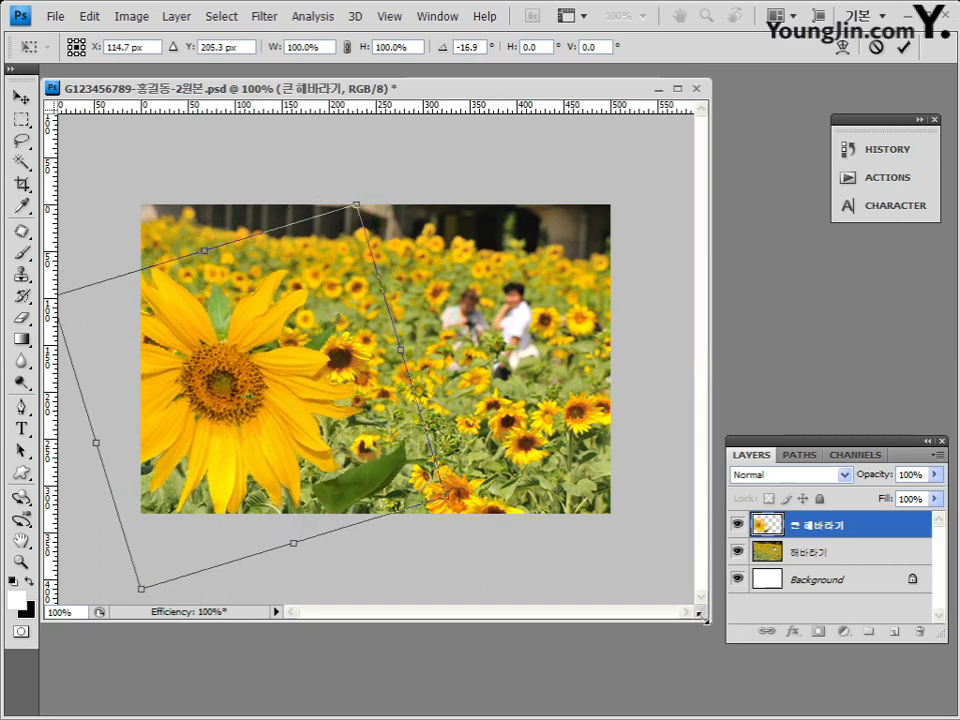
pyautogui.moveTo(706, 616); pyautogui.dragTo(564, 444)
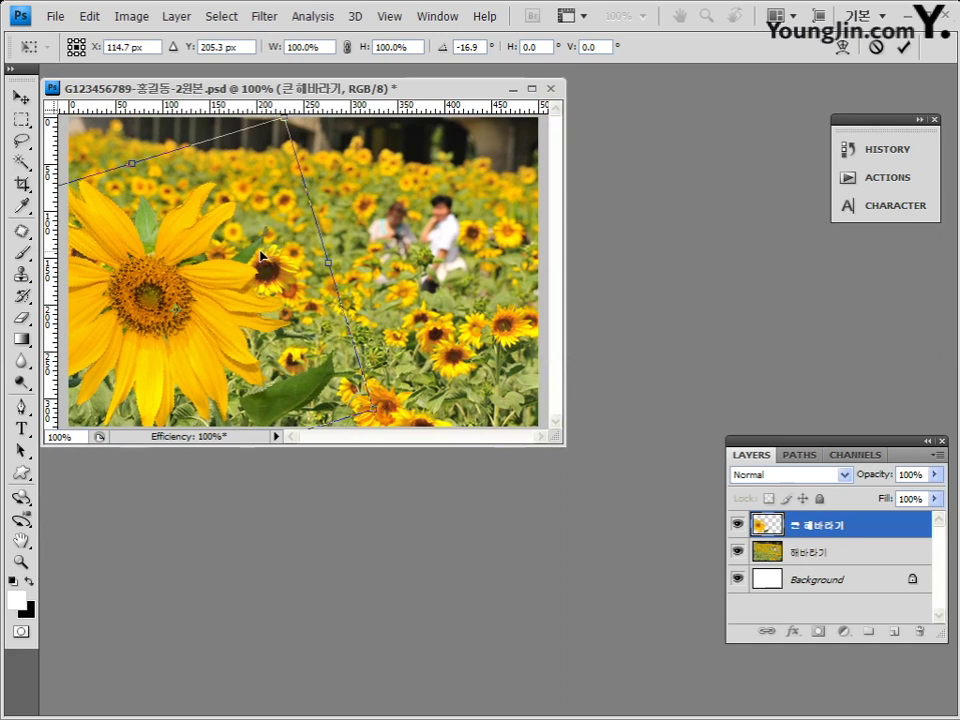
pyautogui.moveTo(263, 253); pyautogui.dragTo(257, 252)
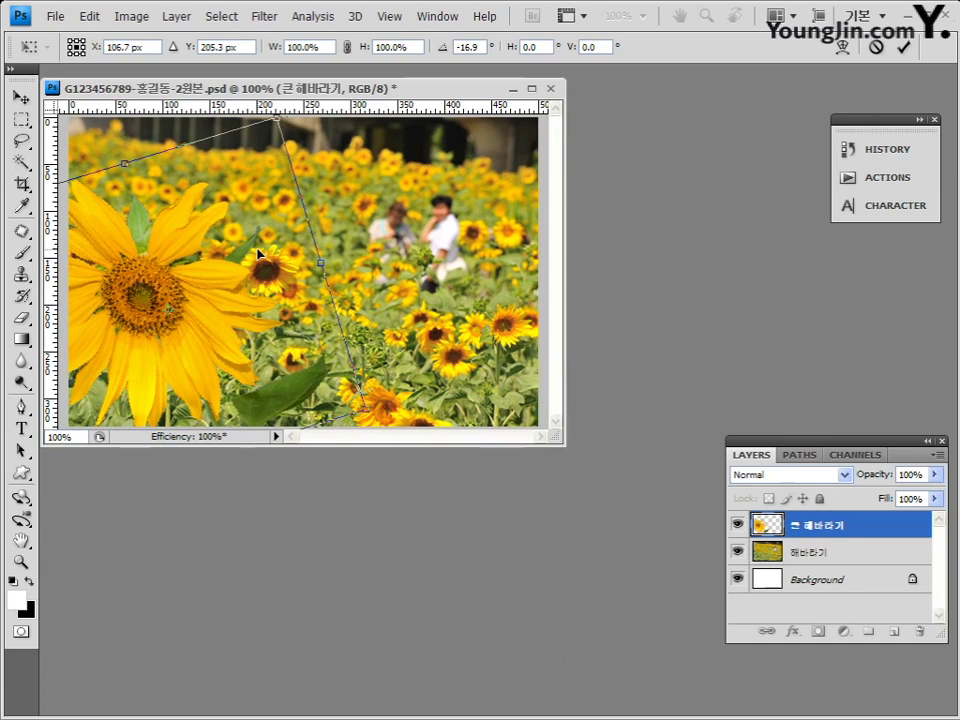
pyautogui.click(392, 19)
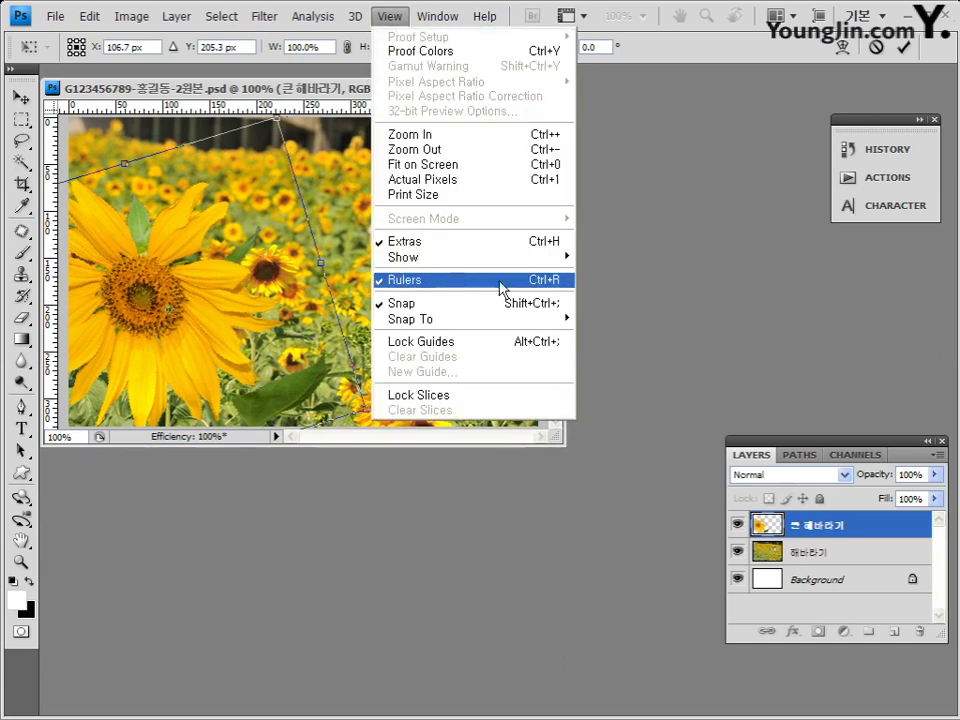
pyautogui.press('Escape')
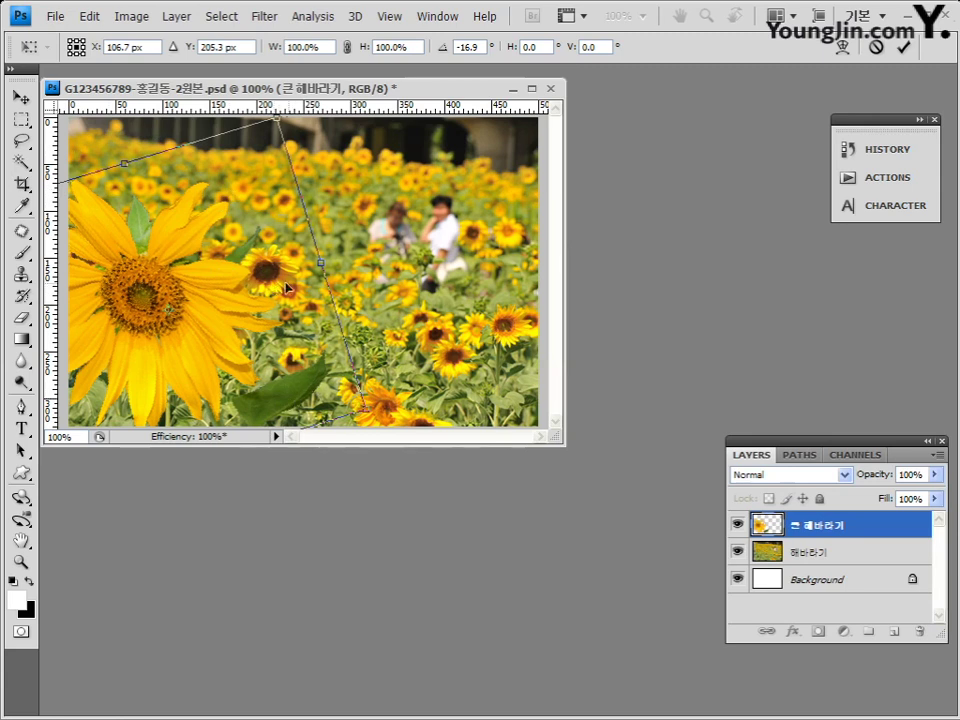
pyautogui.press('Left')
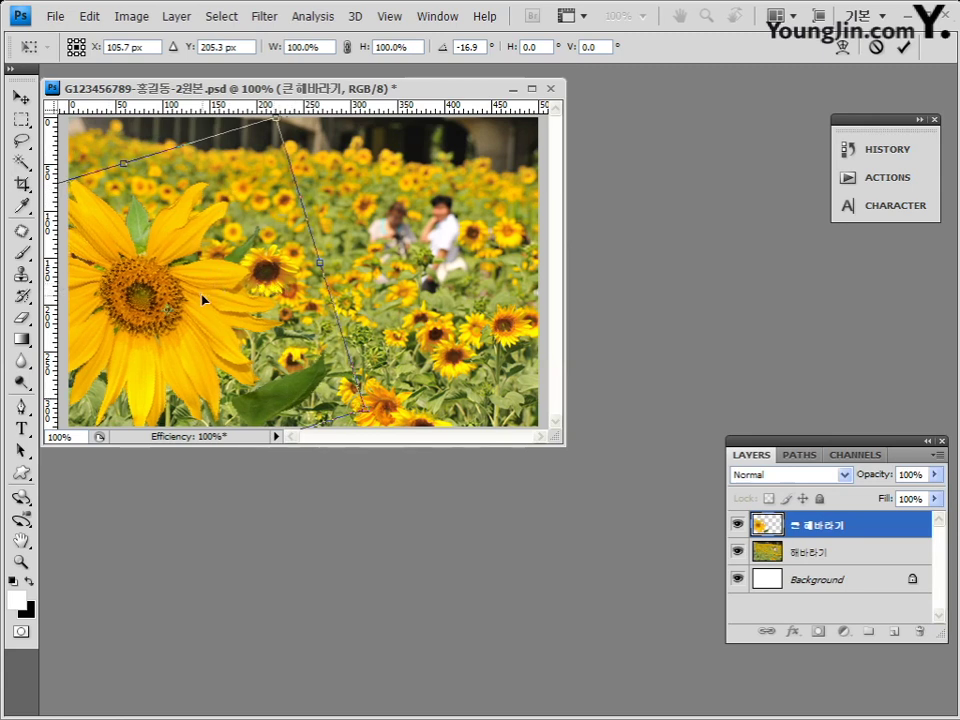
pyautogui.hotkey('shift', 'Down')
pyautogui.hotkey('shift', 'Up')
pyautogui.press('Right')
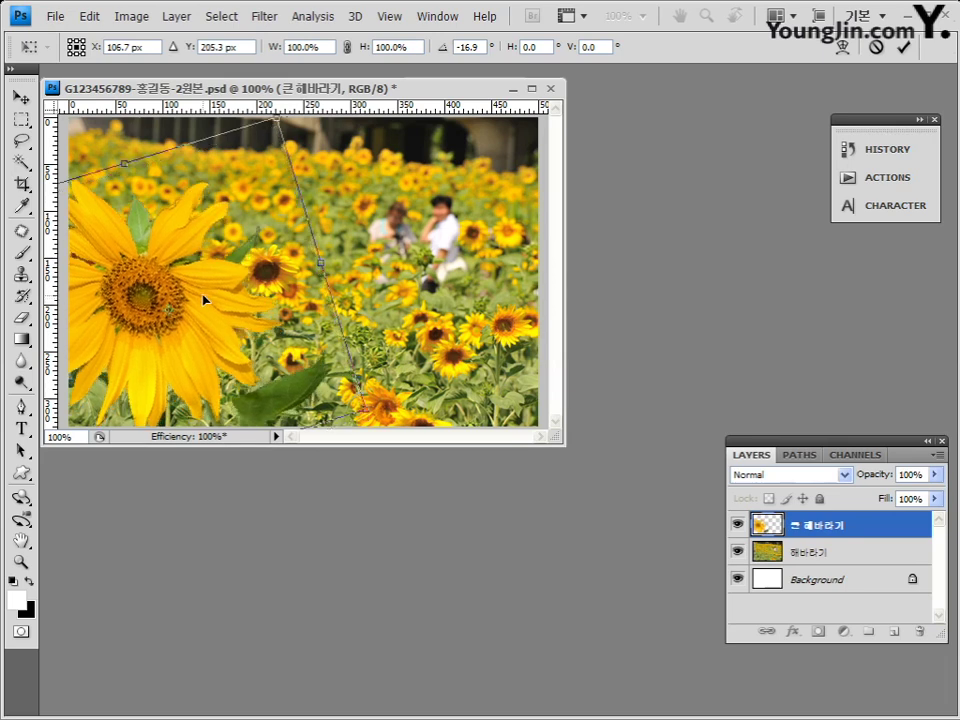
# - Scale the large sunflower down to about 91.4% and position it at about X 95.8 px, Y 205 px
pyautogui.moveTo(203, 298); pyautogui.dragTo(211, 307)
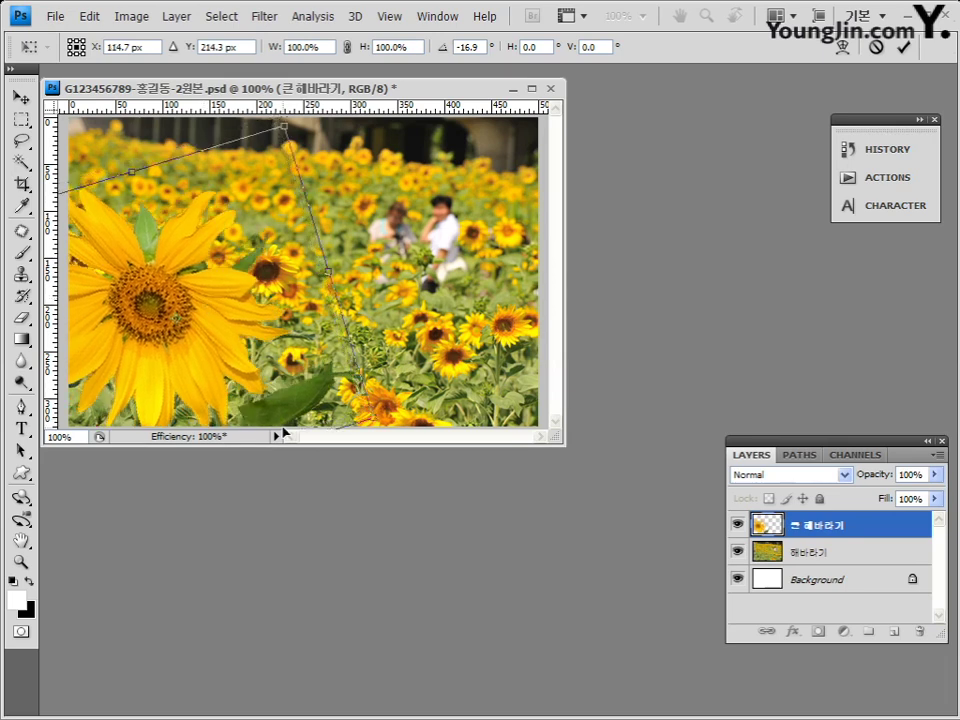
pyautogui.moveTo(203, 350); pyautogui.dragTo(203, 340)
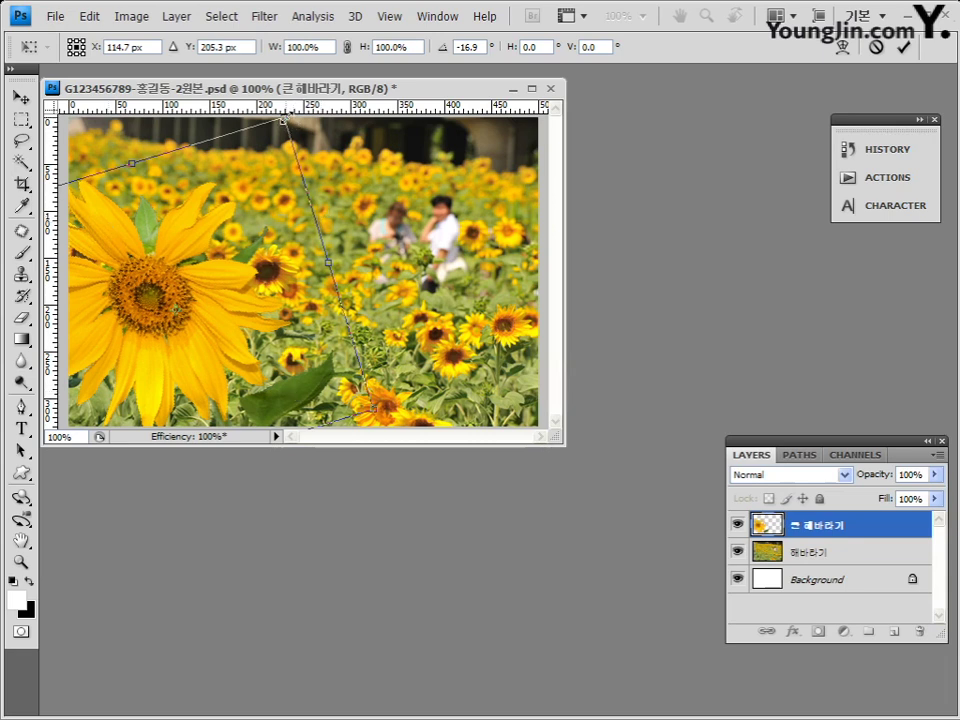
pyautogui.moveTo(283, 121); pyautogui.dragTo(265, 150)
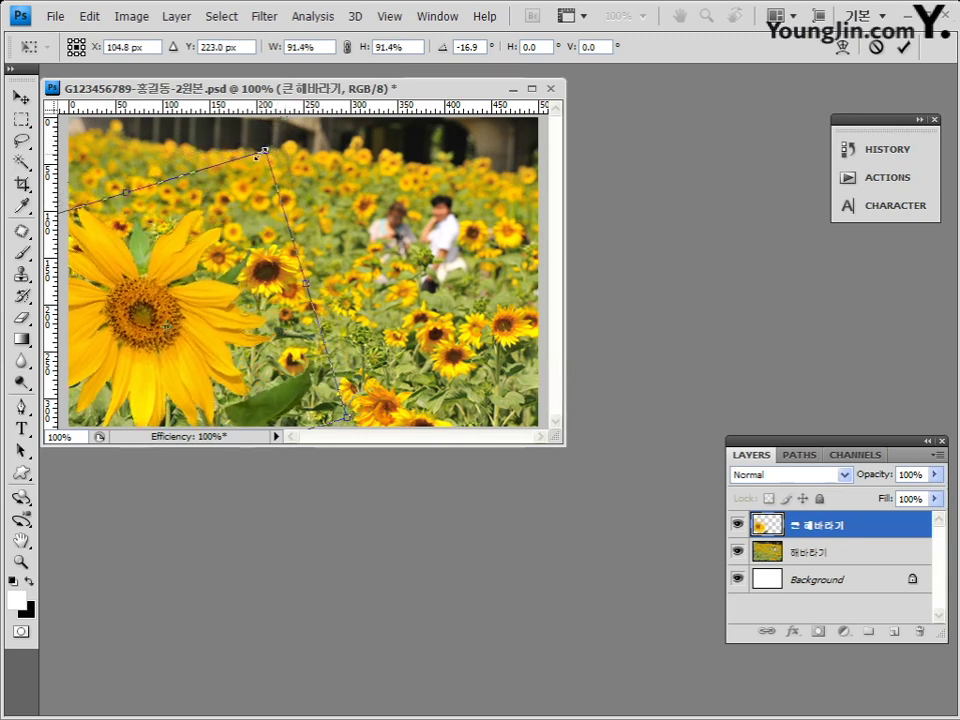
pyautogui.moveTo(257, 350); pyautogui.dragTo(257, 337)
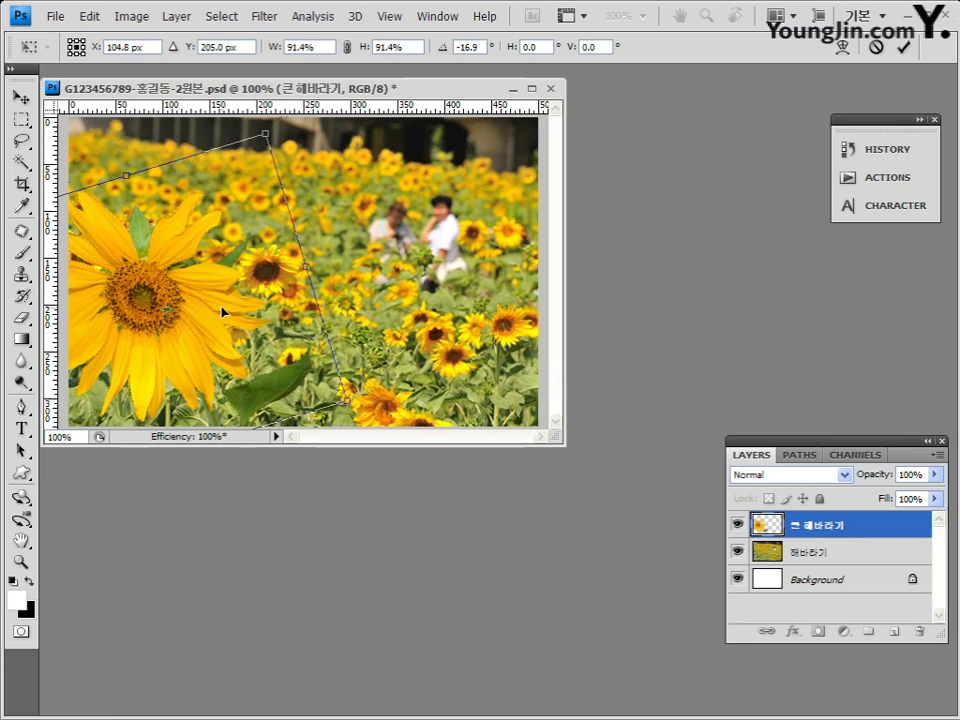
pyautogui.moveTo(216, 313); pyautogui.dragTo(214, 313)
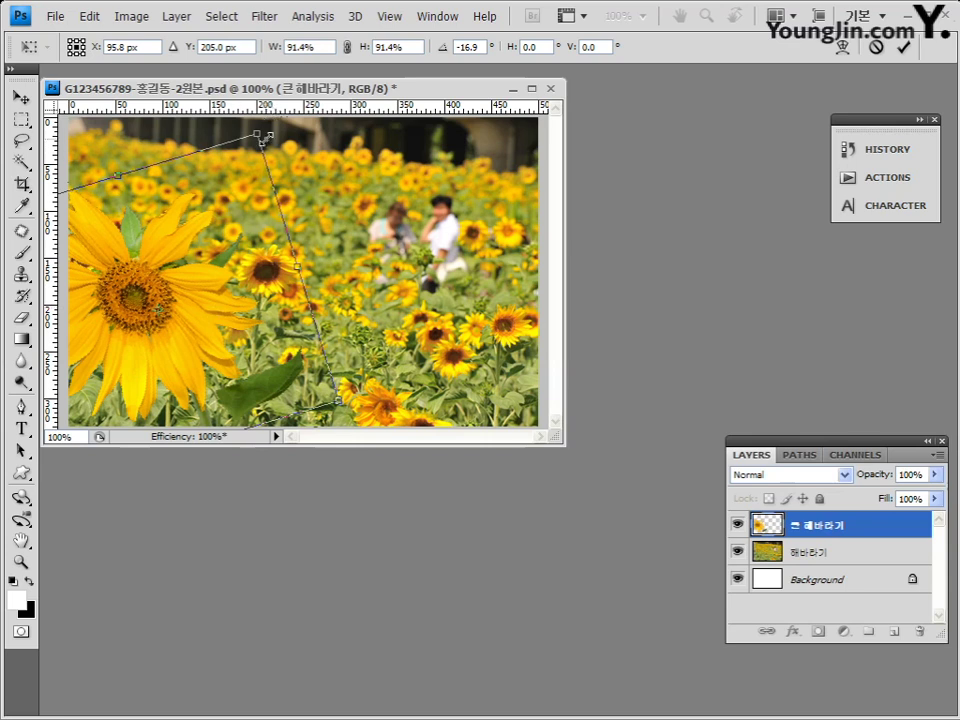
# - Scale the large sunflower down to about 81.5%, position it at about X 105.5 px, Y 216.2 px, and apply the transform
pyautogui.moveTo(256, 134); pyautogui.dragTo(249, 151)
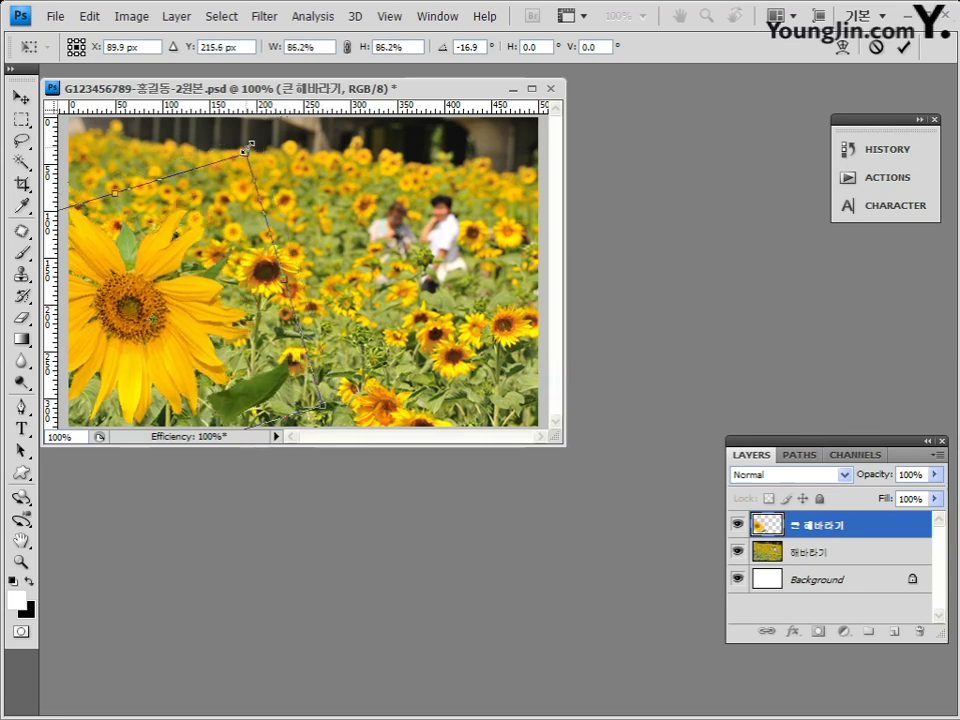
pyautogui.moveTo(204, 313); pyautogui.dragTo(216, 315)
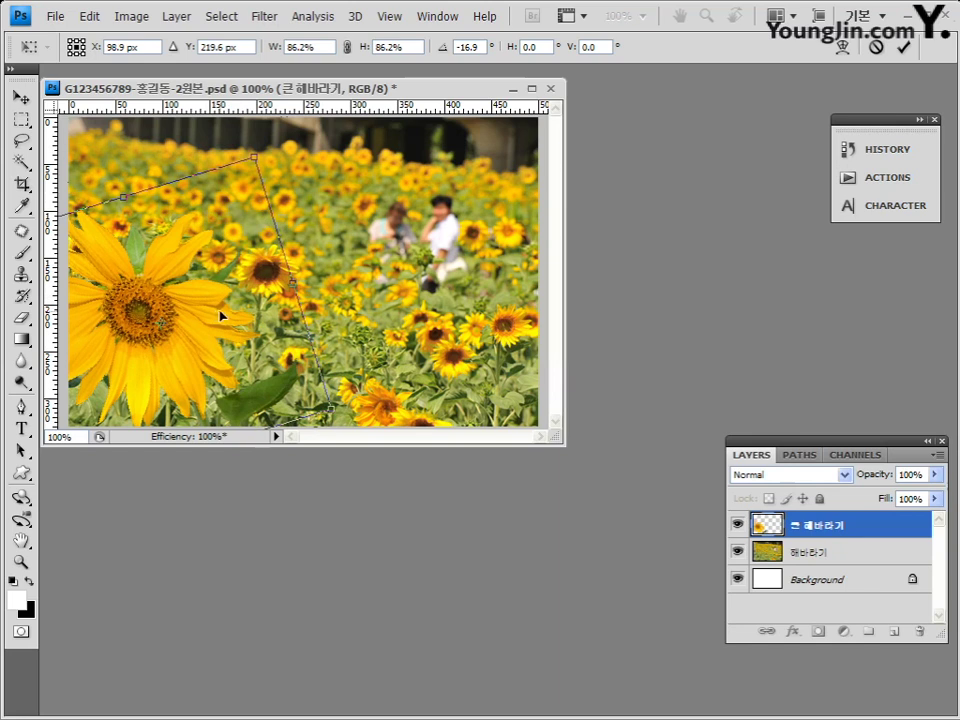
pyautogui.moveTo(253, 157); pyautogui.dragTo(245, 173)
pyautogui.moveTo(206, 290); pyautogui.dragTo(219, 287)
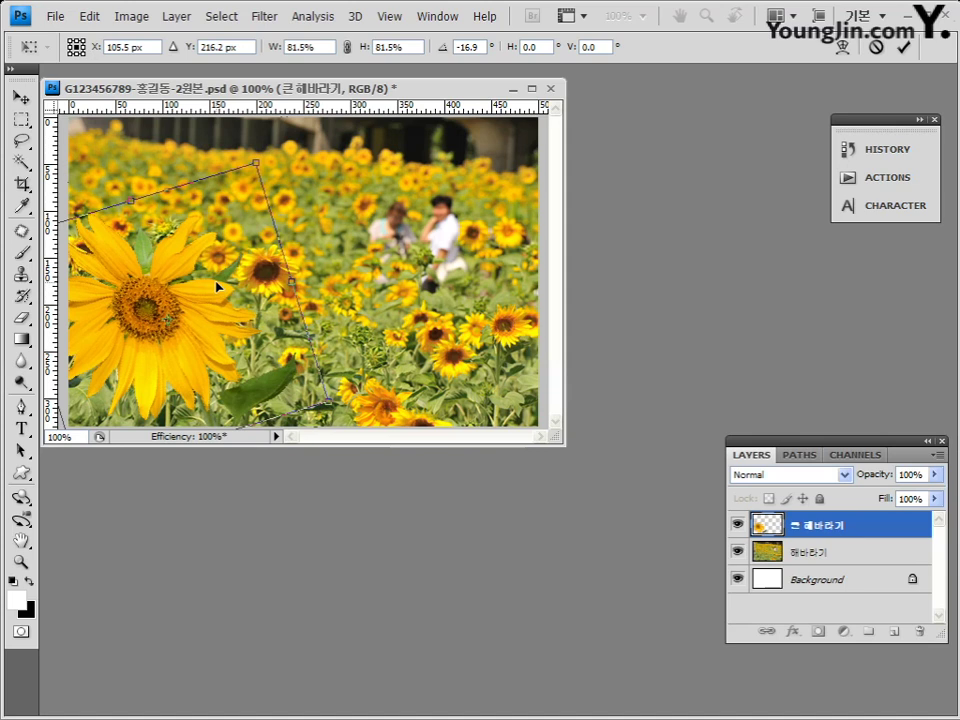
pyautogui.press('Return')
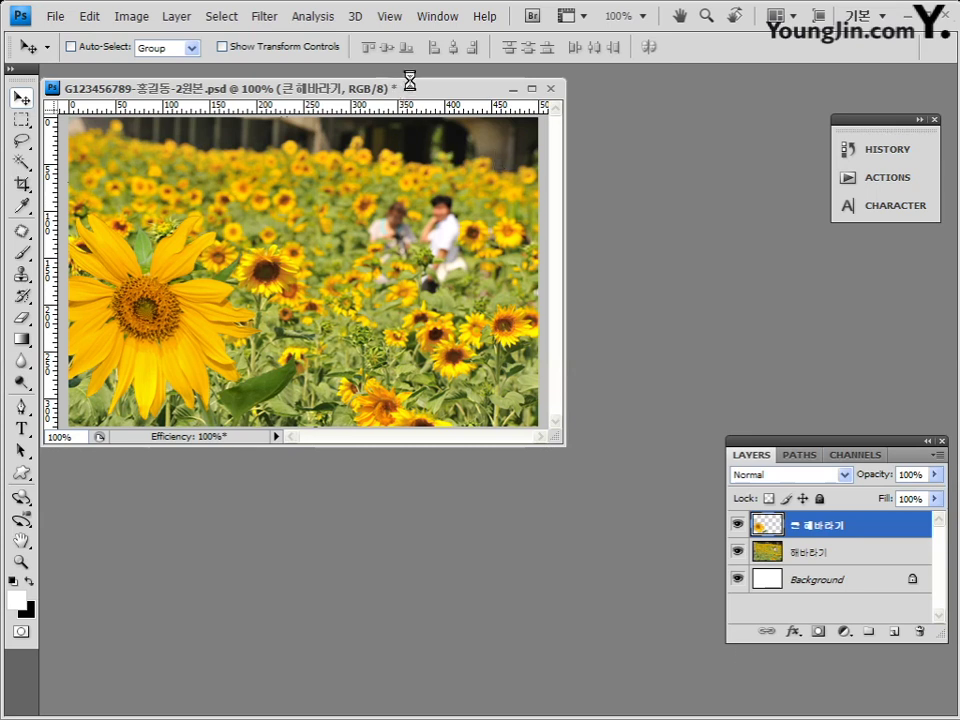
# - Save the PSD document with maximized compatibility
pyautogui.click(52, 17)
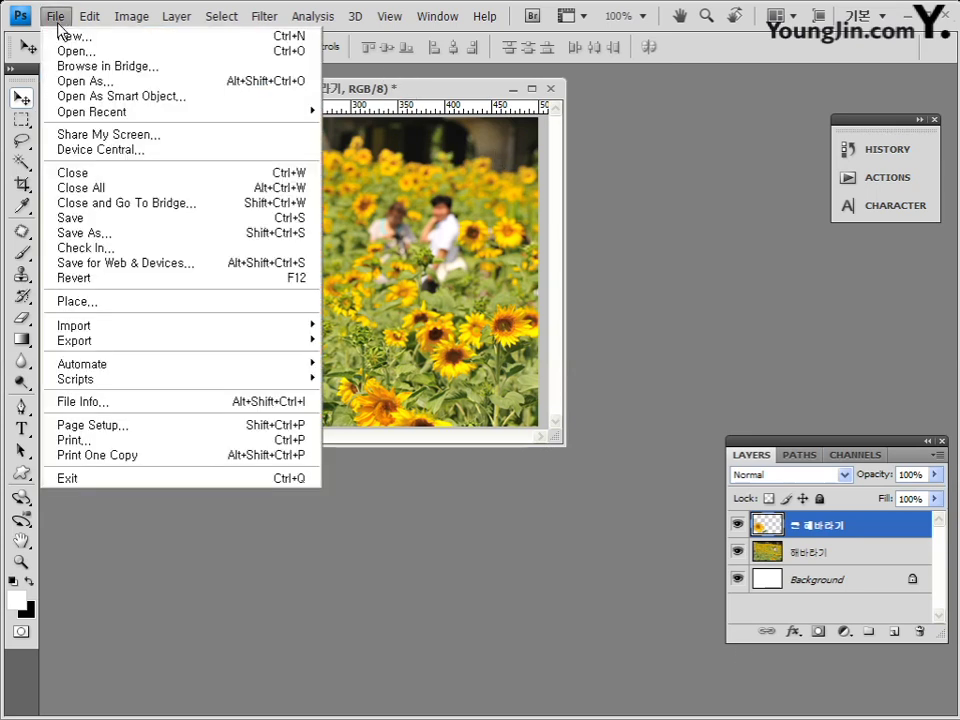
pyautogui.click(70, 217)
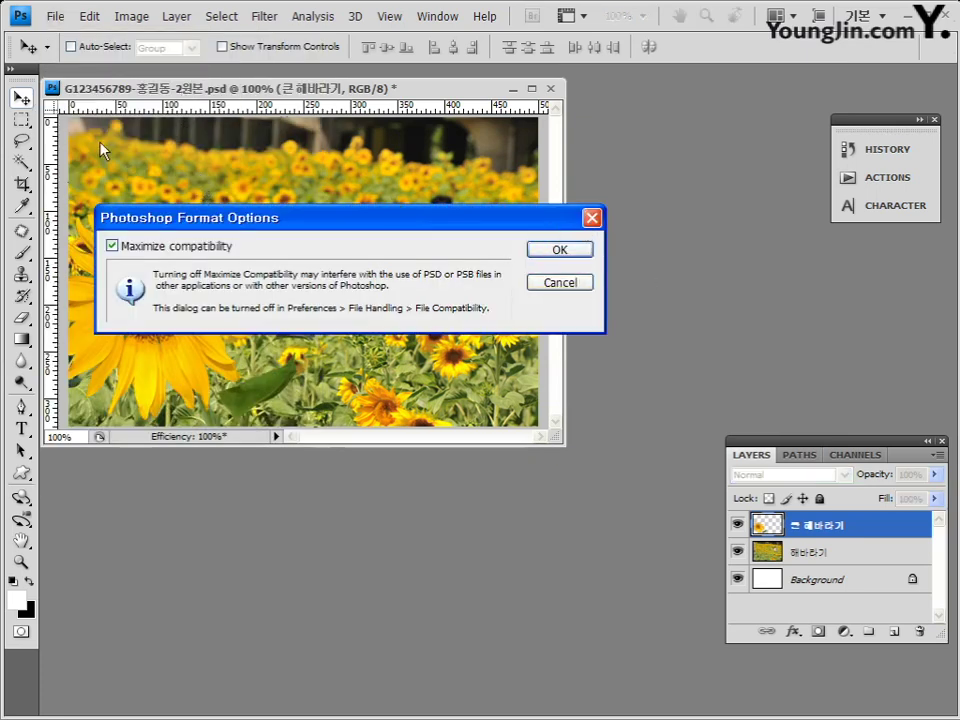
pyautogui.click(580, 251)
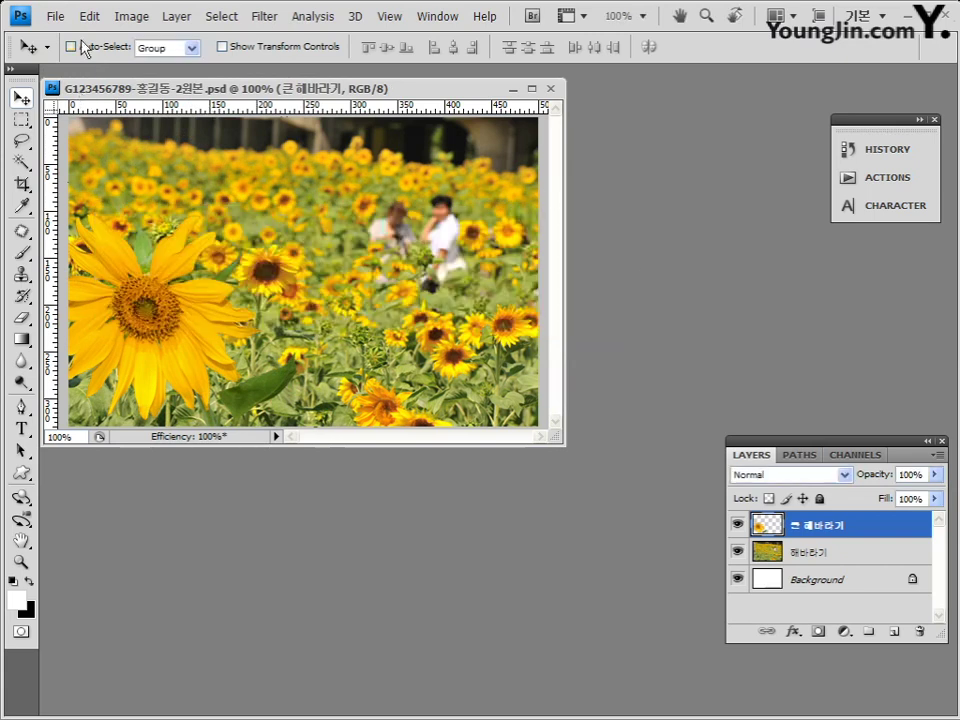
pyautogui.click(55, 16)
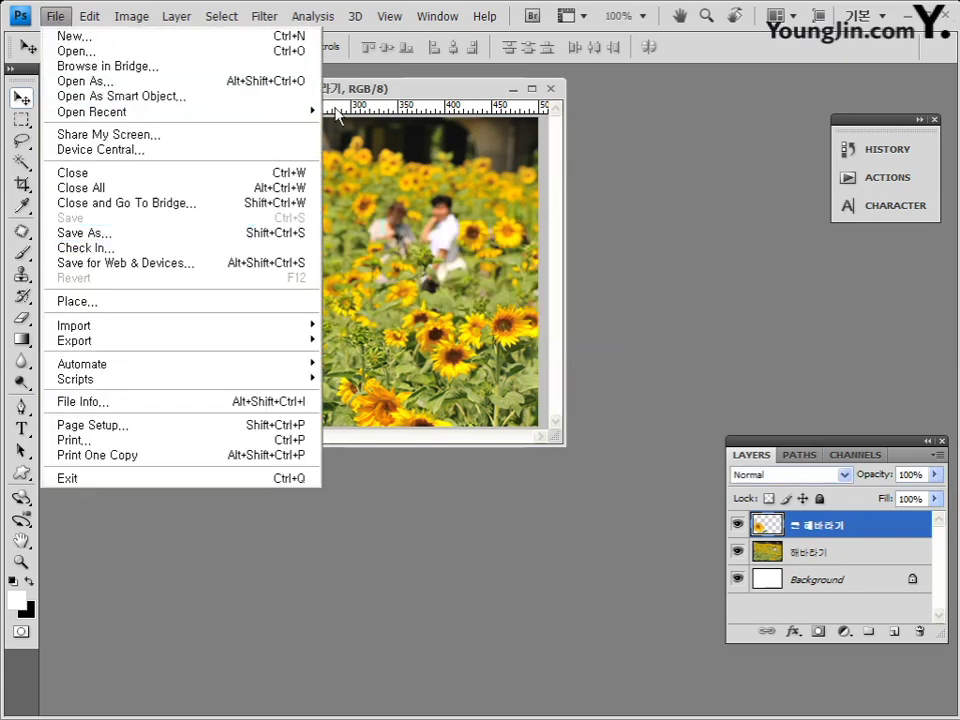
pyautogui.click(391, 91)
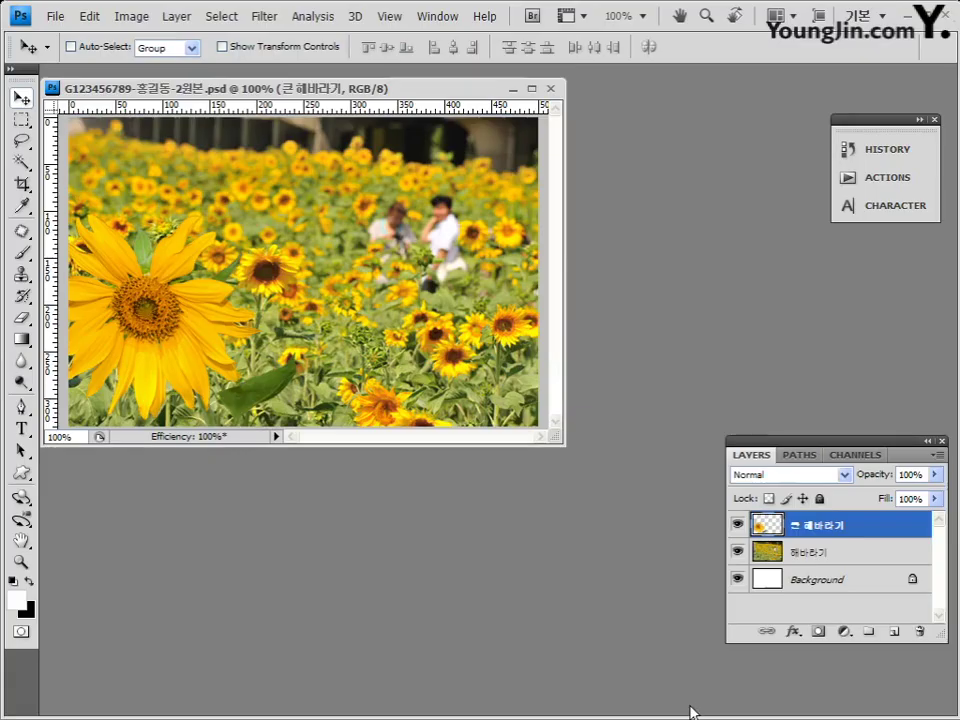
# - Add horizontal text reading 해바라기(Sunflower) over the lower petals of the large sunflower with the Horizontal Type tool
pyautogui.click(24, 432)
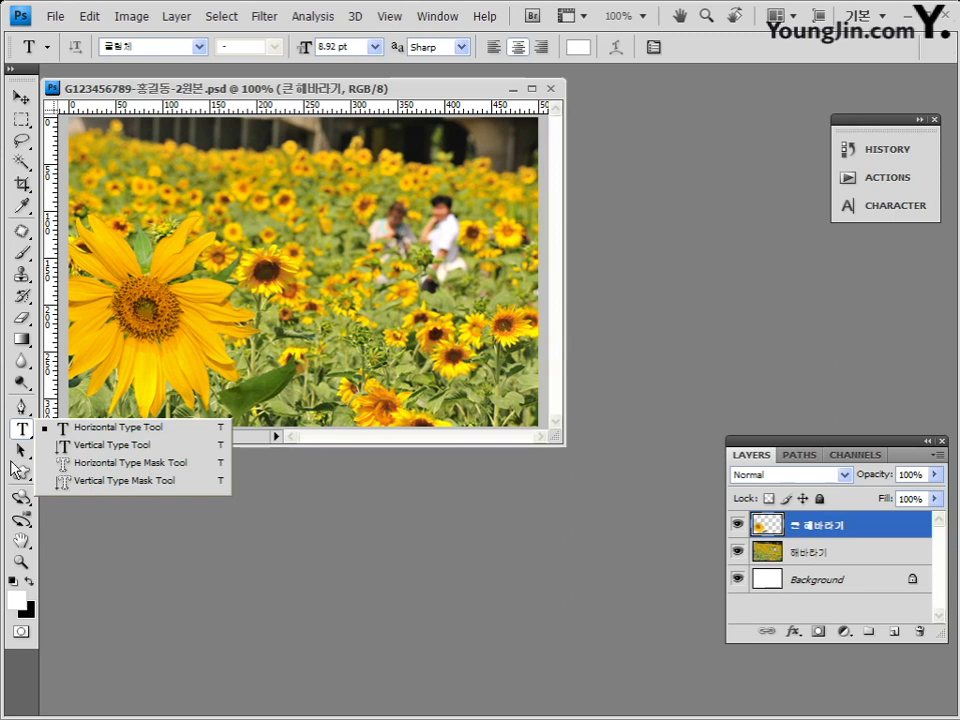
pyautogui.click(88, 434)
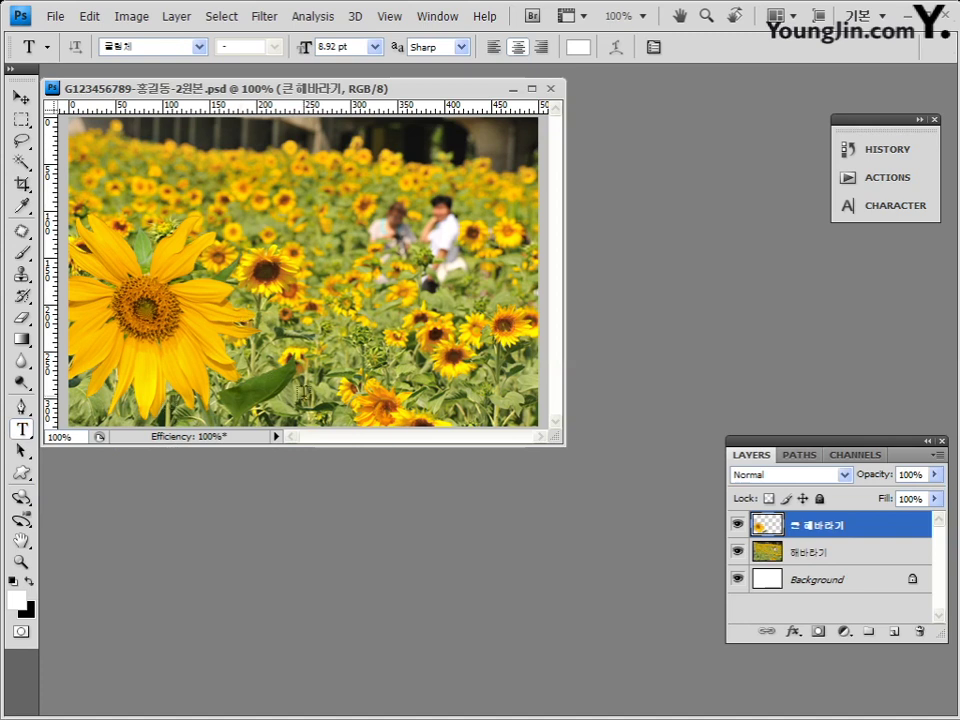
pyautogui.click(187, 380)
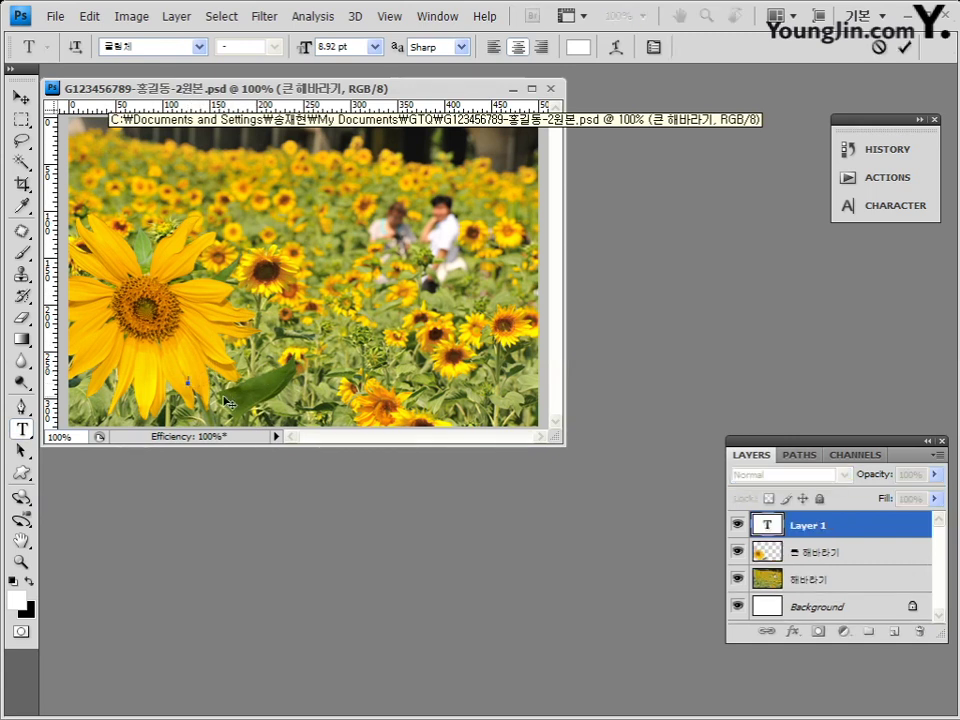
pyautogui.write('해바라기')
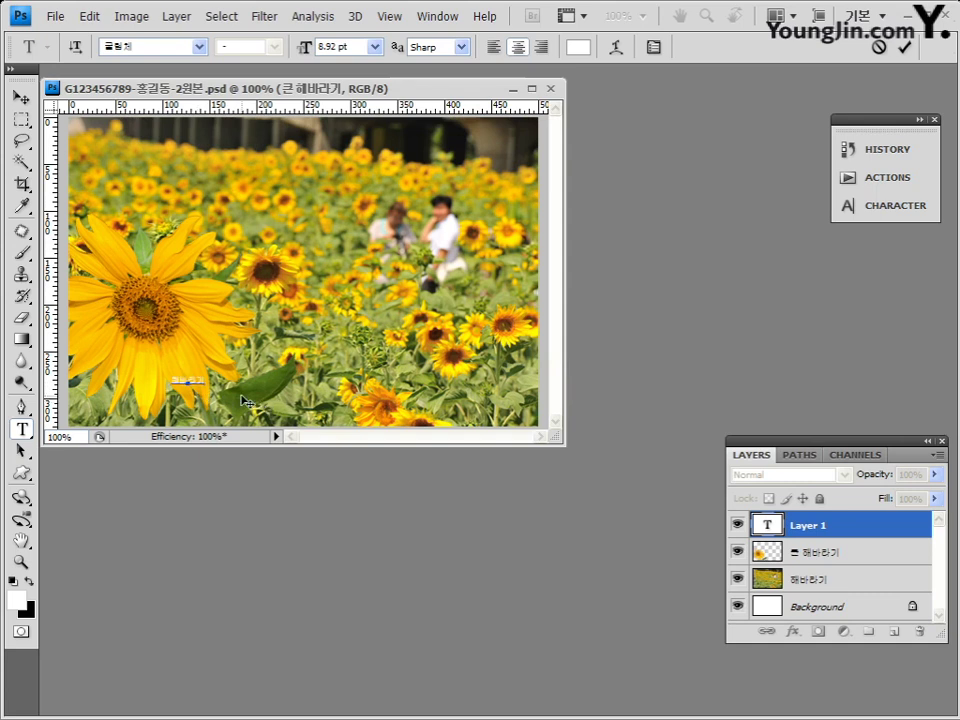
pyautogui.hotkey('ctrl', 'a')
pyautogui.write('해바라기 꽃밭')
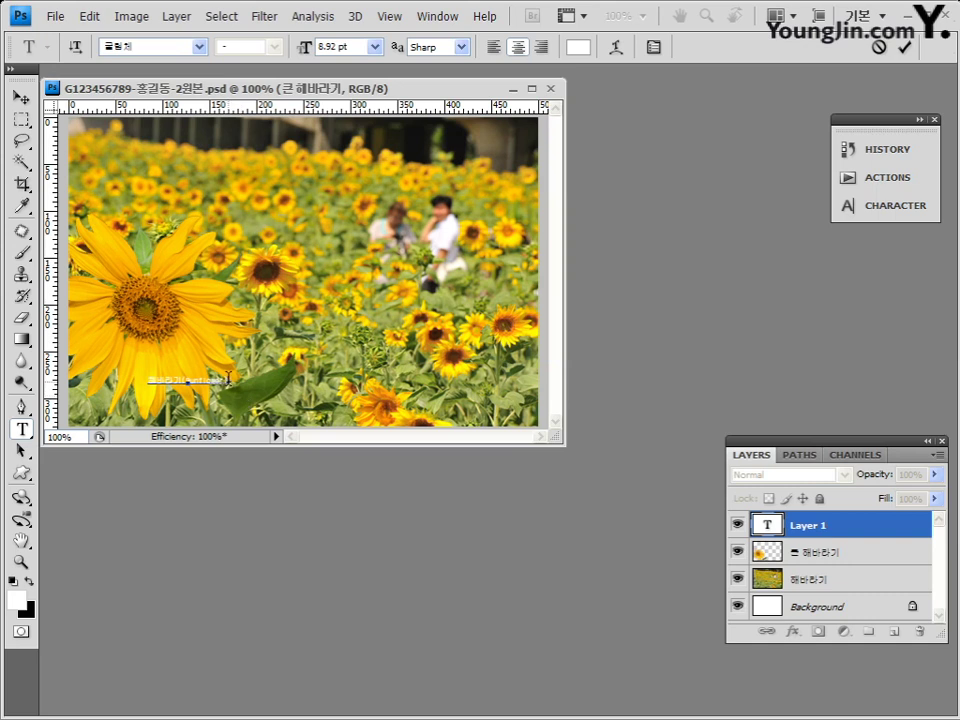
# - Set the whole 해바라기(Sunflower) text to 24 pt, move it about 50 px right and slightly up, and commit it
pyautogui.moveTo(228, 378); pyautogui.dragTo(152, 378)
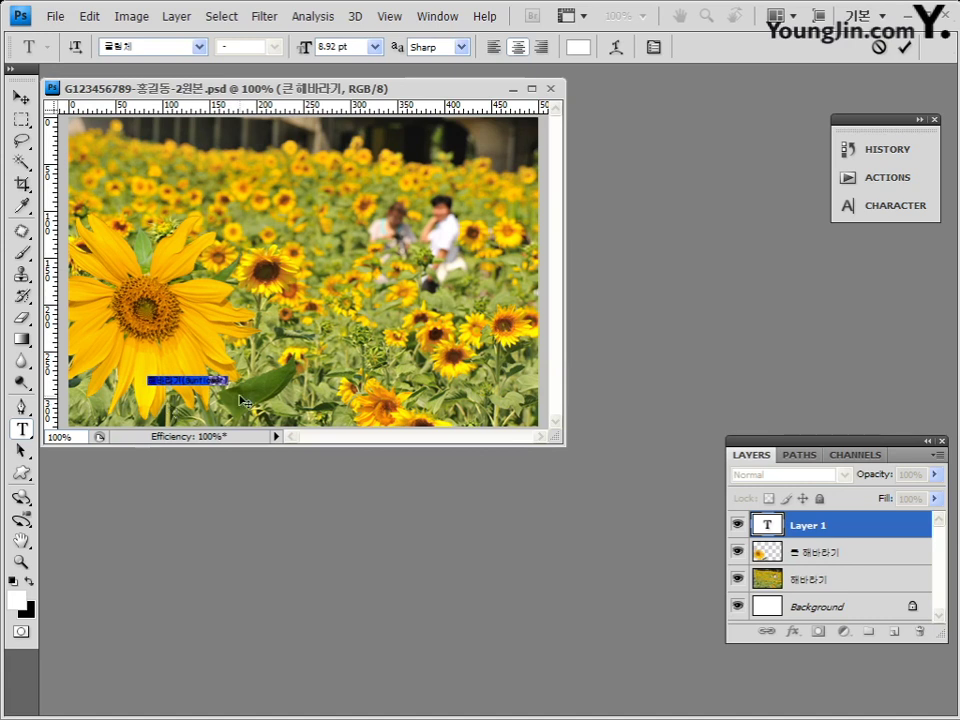
pyautogui.click(375, 47)
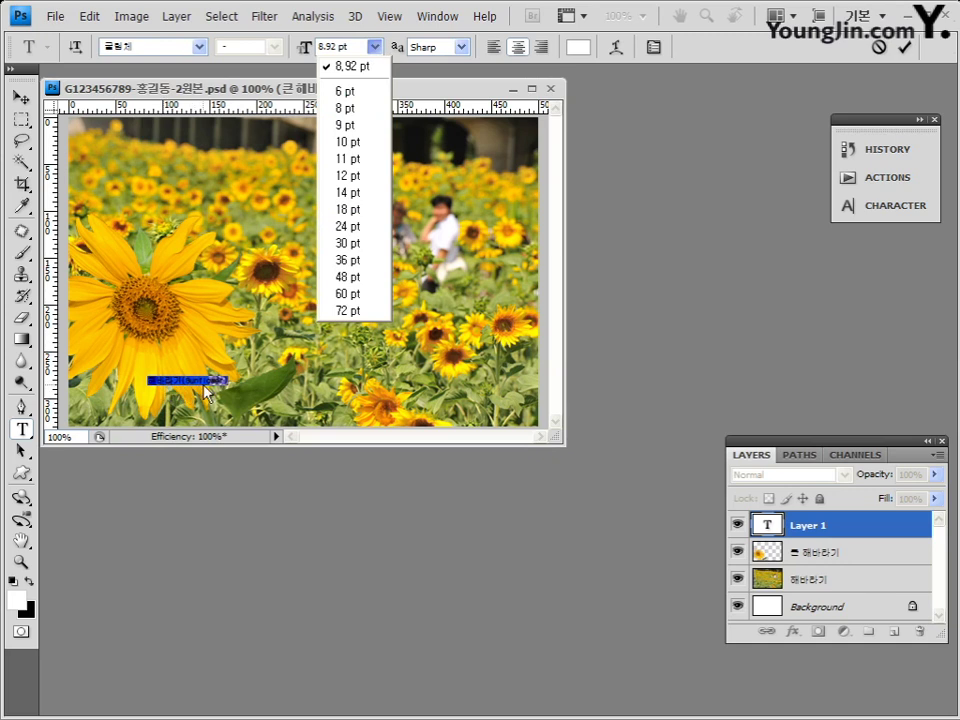
pyautogui.click(362, 228)
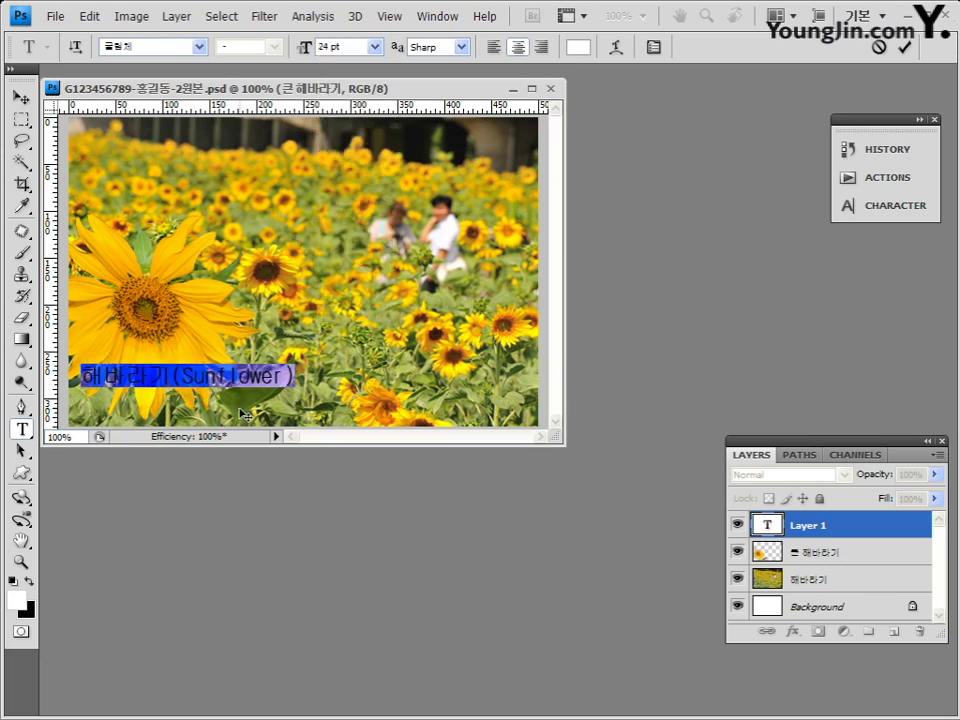
pyautogui.click(168, 418)
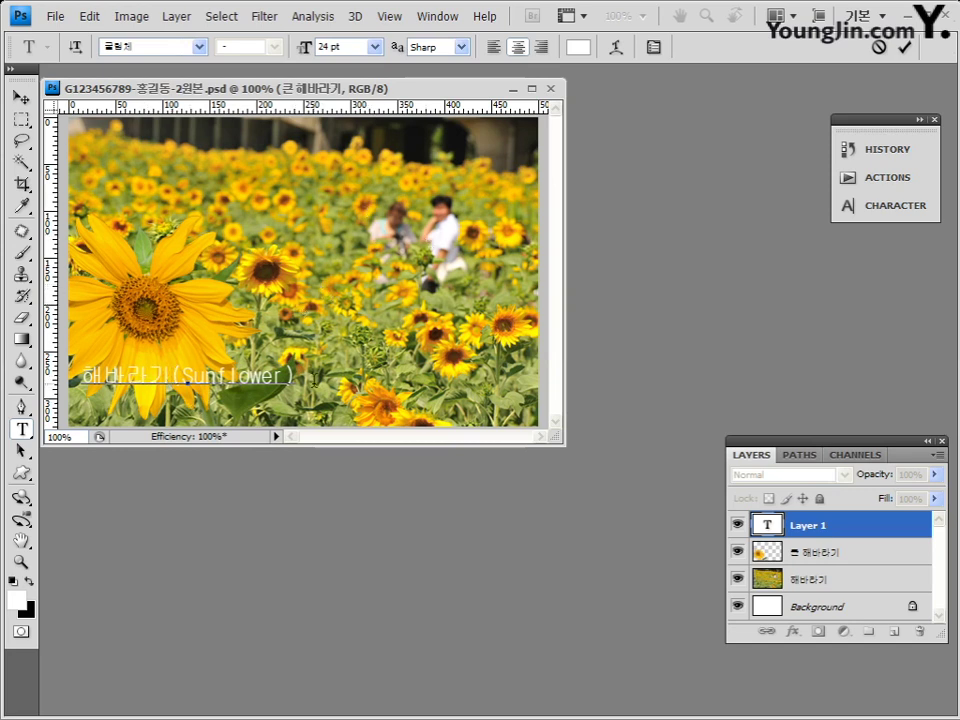
pyautogui.moveTo(265, 327); pyautogui.dragTo(312, 313)
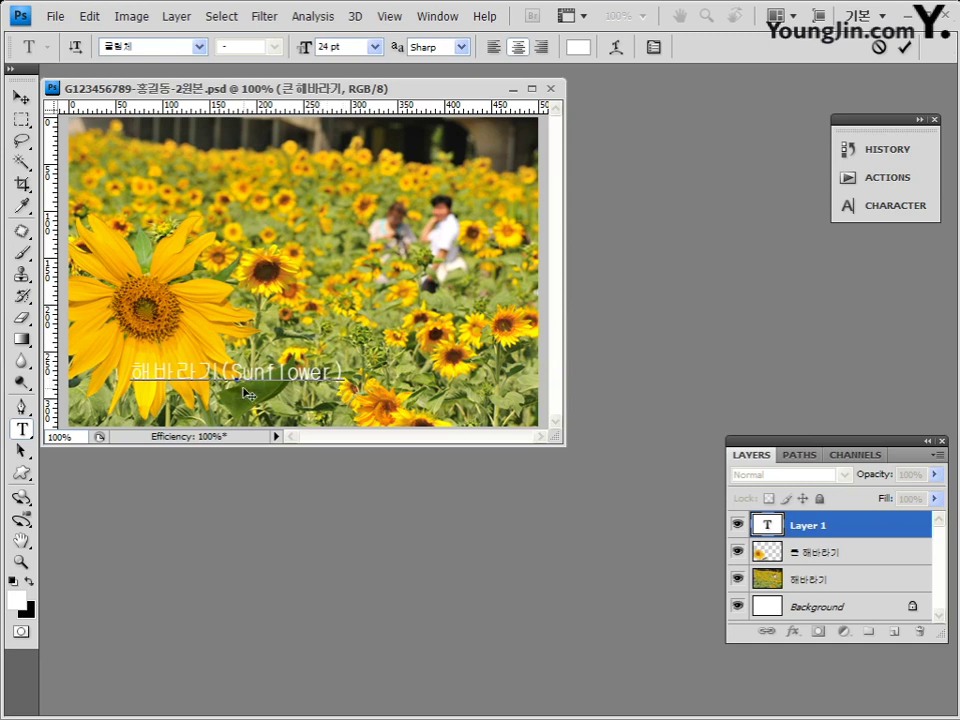
pyautogui.click(21, 99)
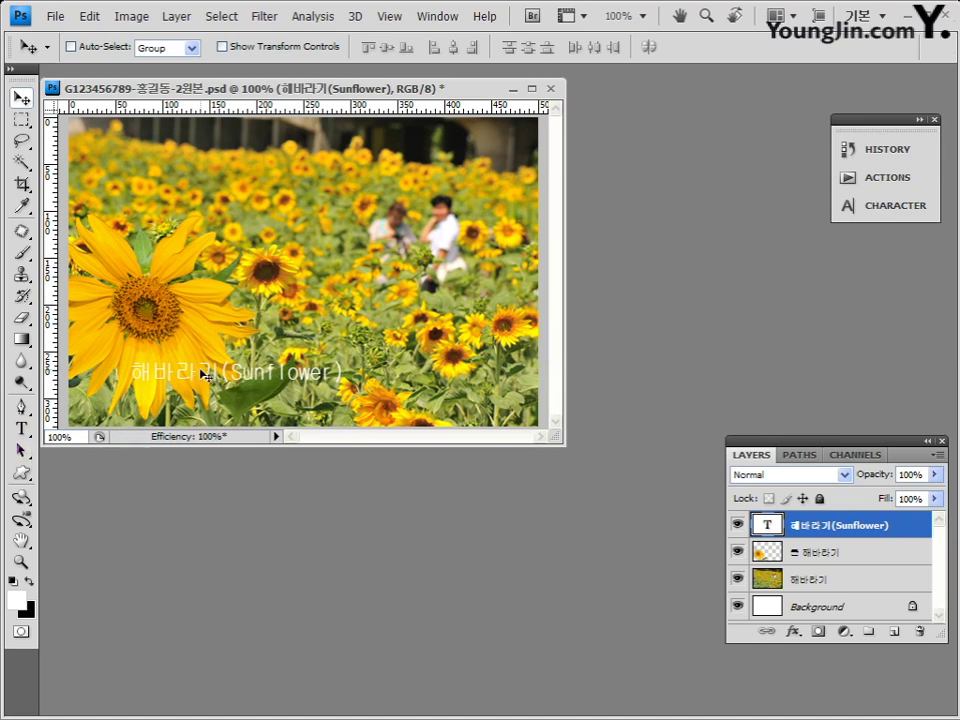
pyautogui.click(20, 428)
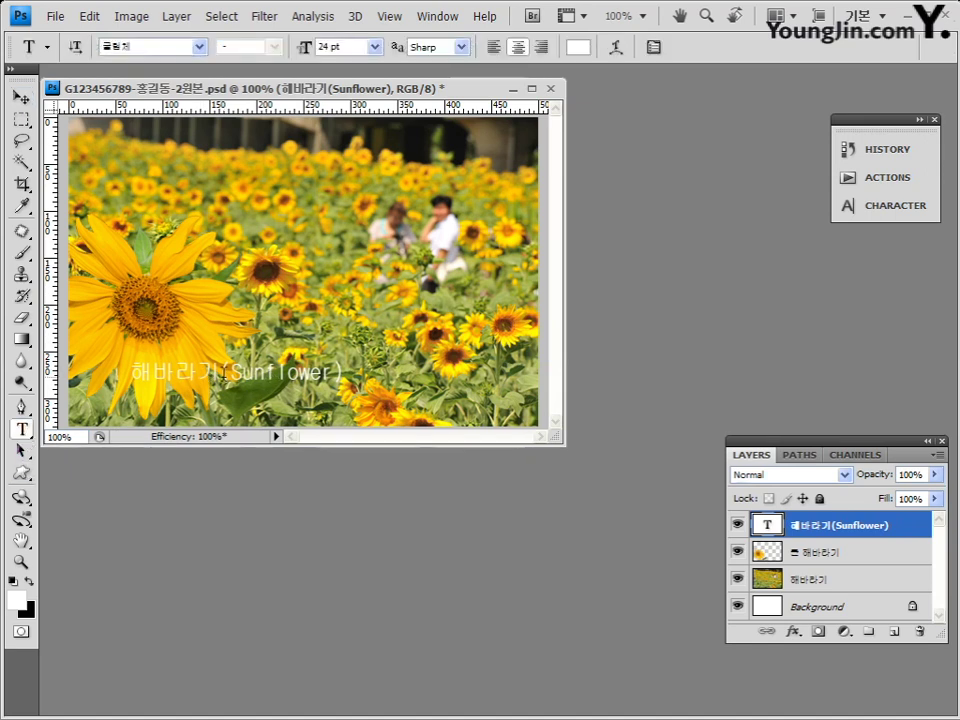
pyautogui.click(120, 372)
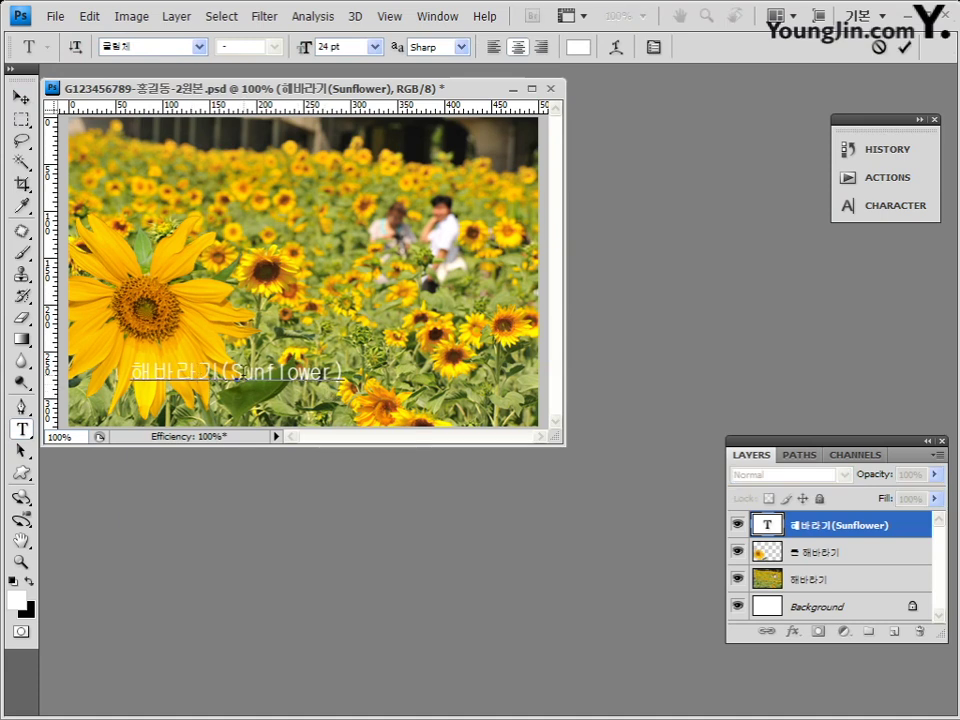
pyautogui.click(20, 406)
pyautogui.click(20, 428)
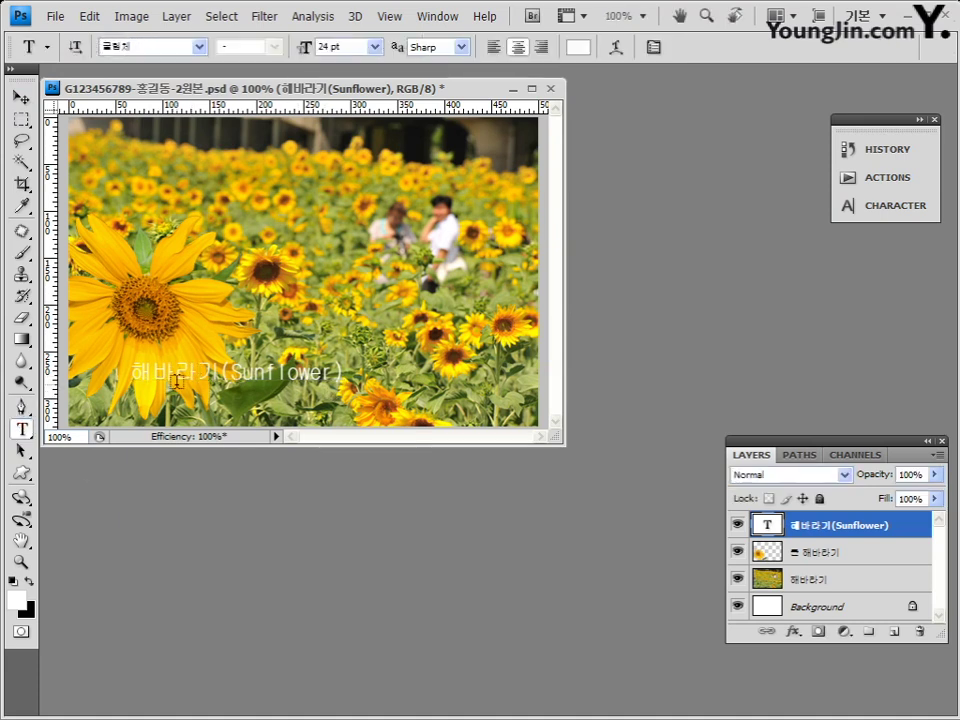
pyautogui.click(262, 272)
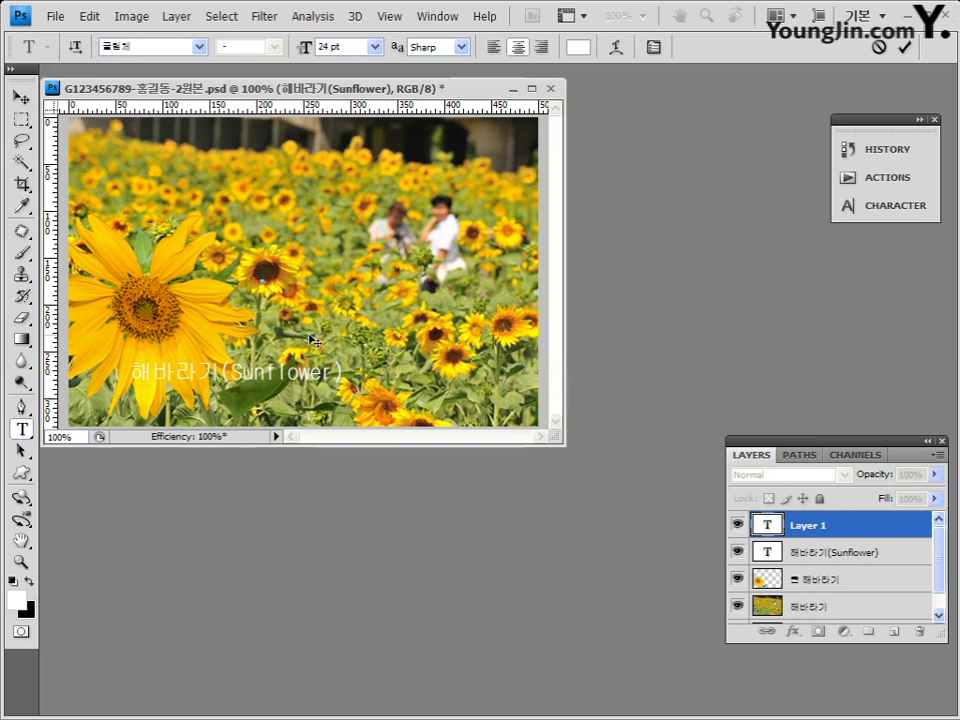
pyautogui.press('Escape')
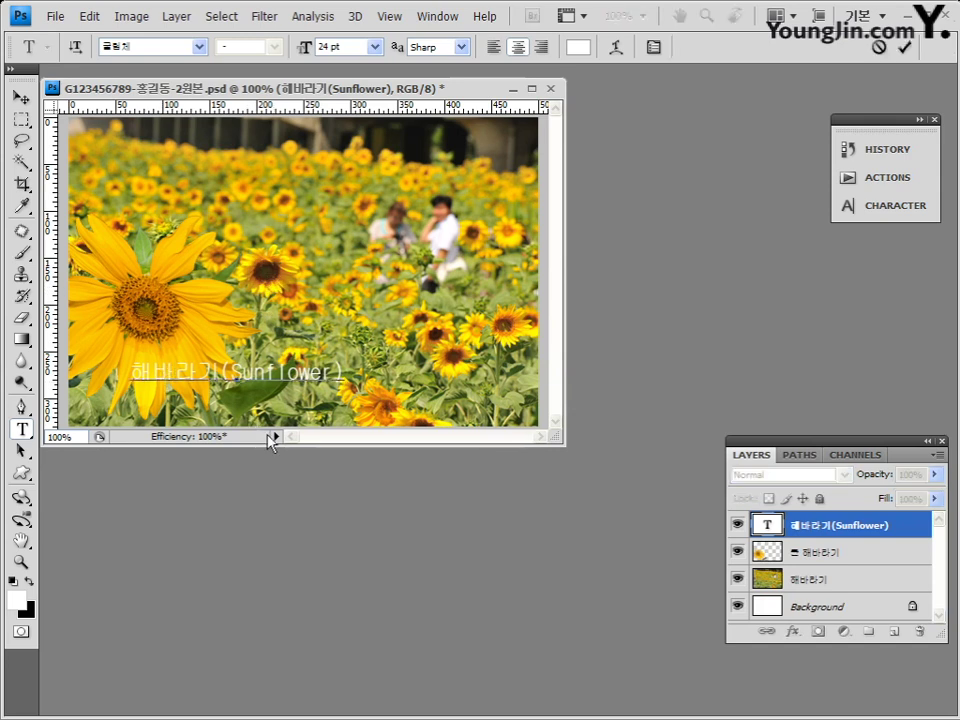
# - Set the font of the 해바라기 part of the text to 굴림 at a size of 40 pt
pyautogui.click(147, 370)
pyautogui.moveTo(131, 372); pyautogui.dragTo(215, 373)
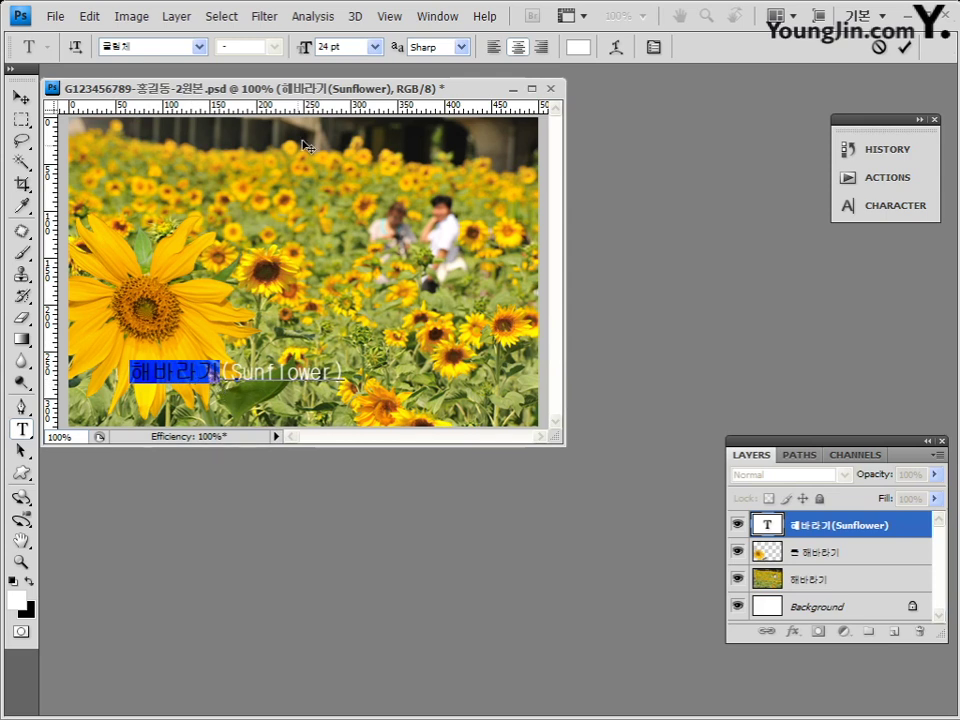
pyautogui.click(137, 46)
pyautogui.click(197, 47)
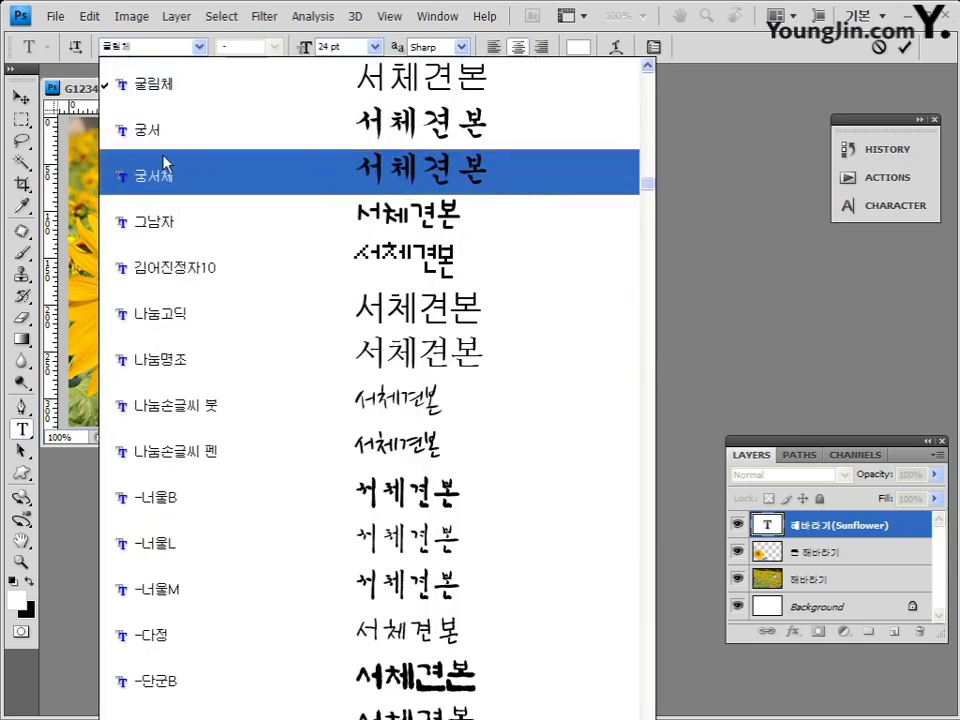
pyautogui.scroll(1, 160, 205)
pyautogui.click(160, 212)
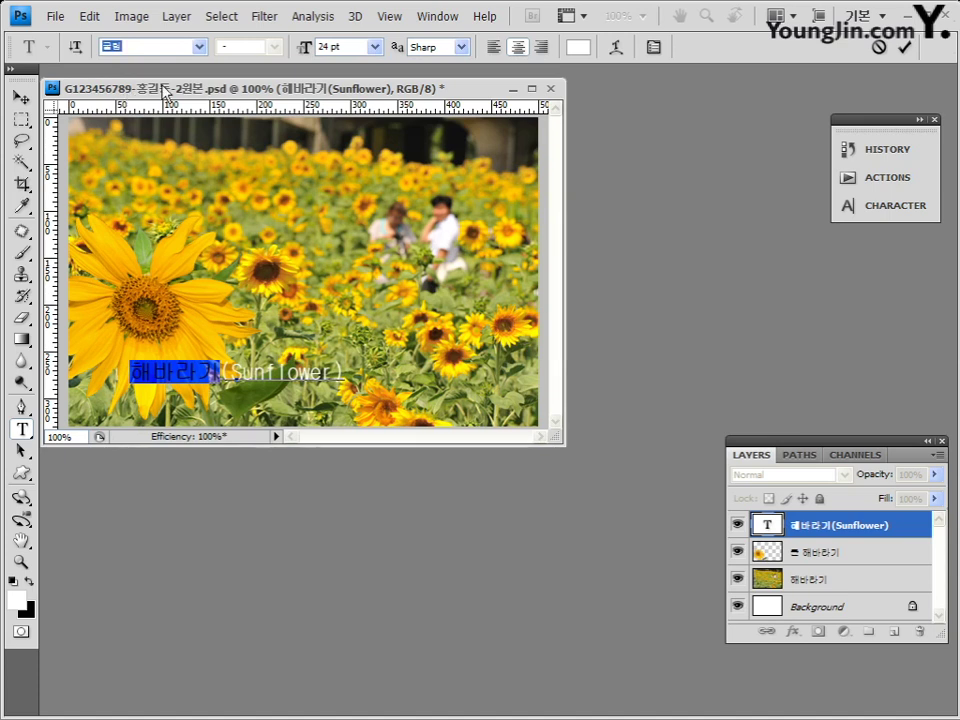
pyautogui.click(325, 47)
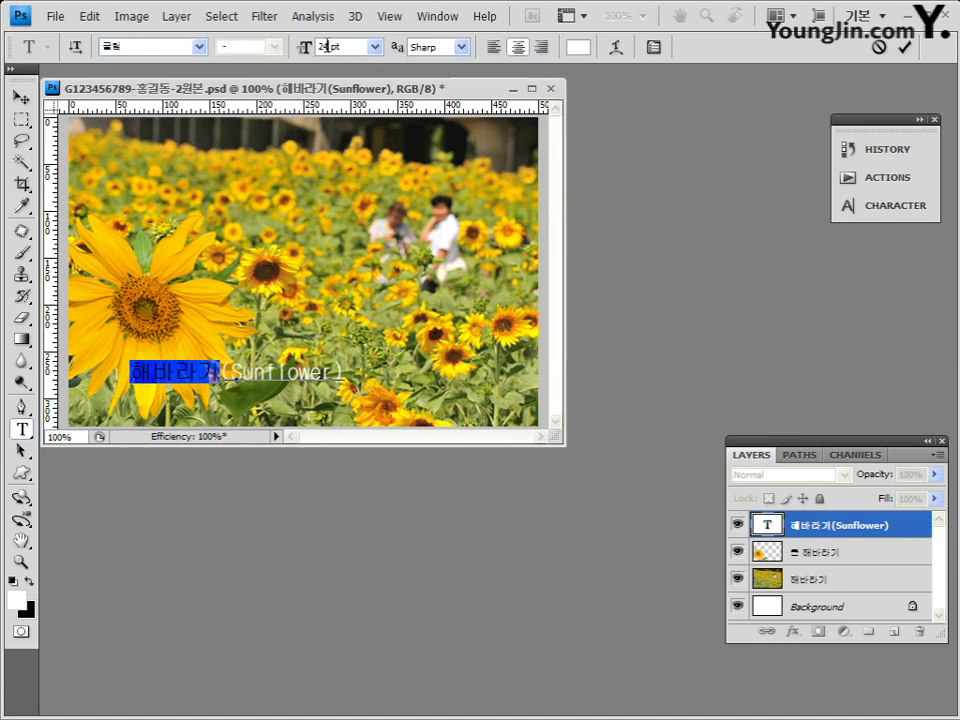
pyautogui.write('40')
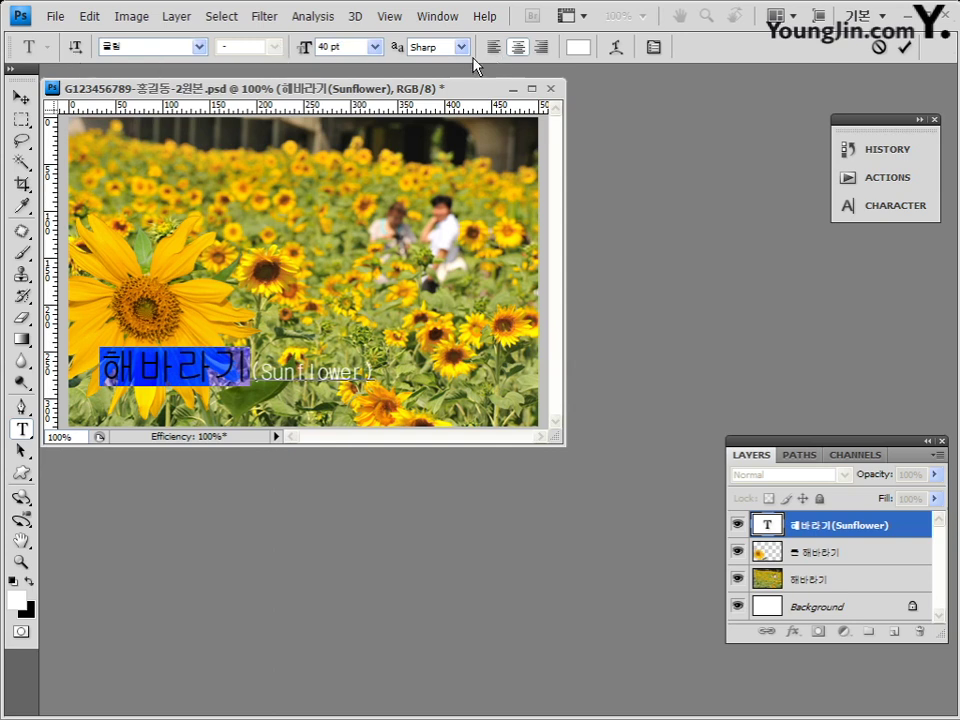
# - Turn off Only Web Colors in the text color picker and set the 해바라기 characters to color ffffff
pyautogui.click(579, 47)
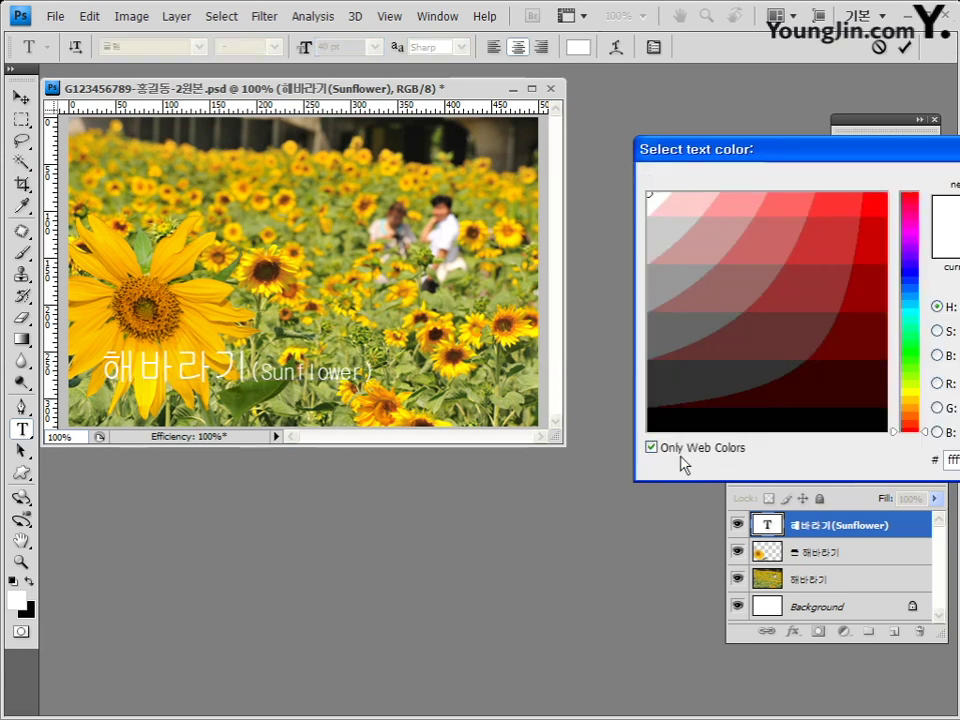
pyautogui.moveTo(842, 156); pyautogui.dragTo(484, 193)
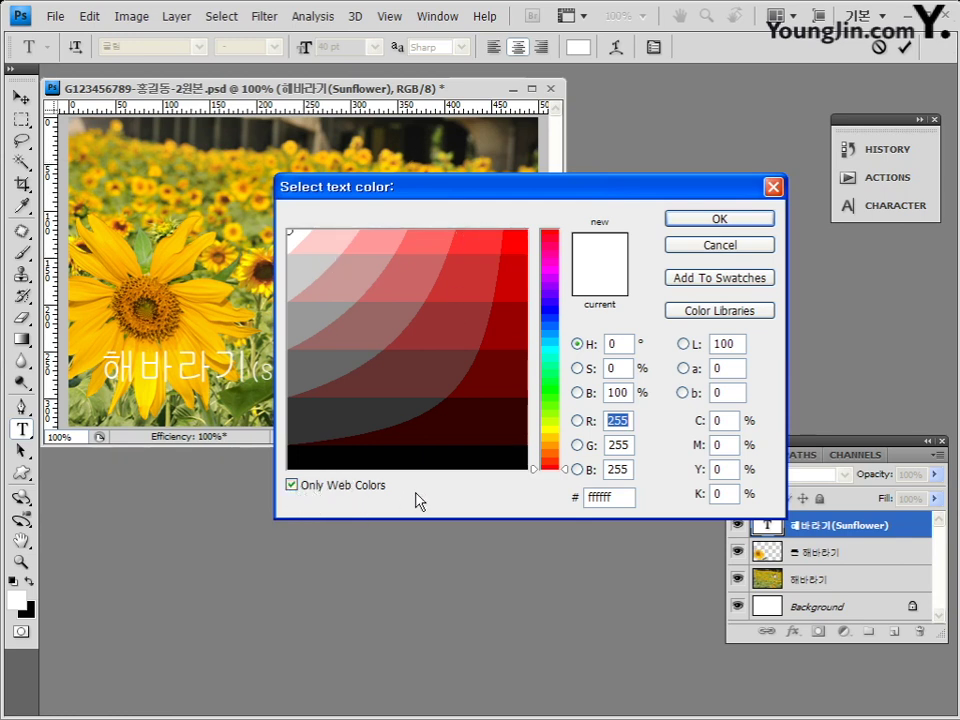
pyautogui.click(293, 485)
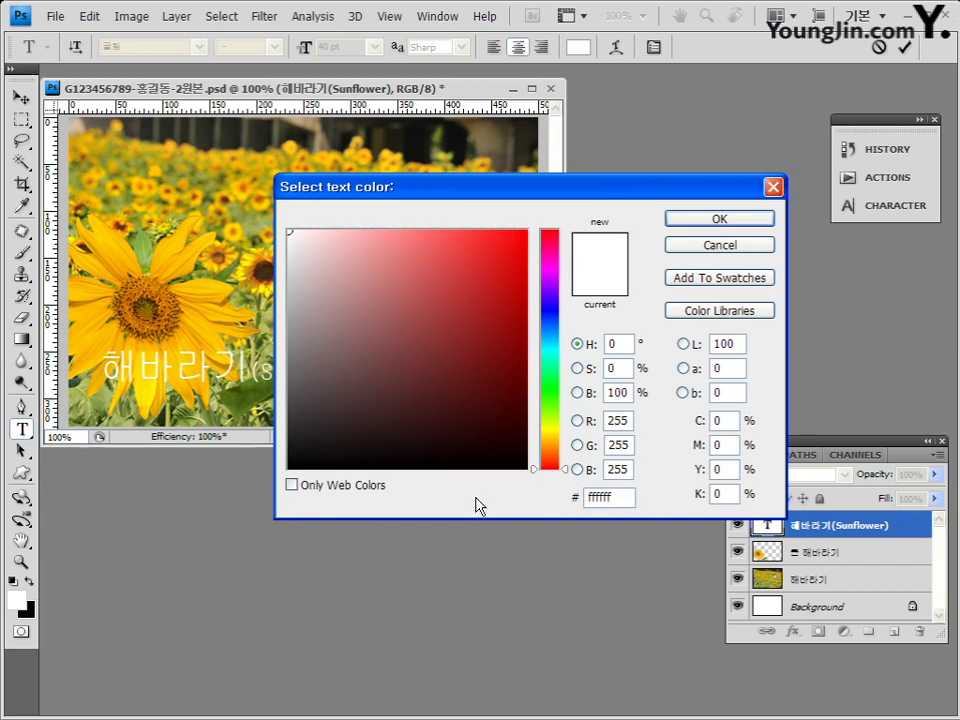
pyautogui.click(585, 498)
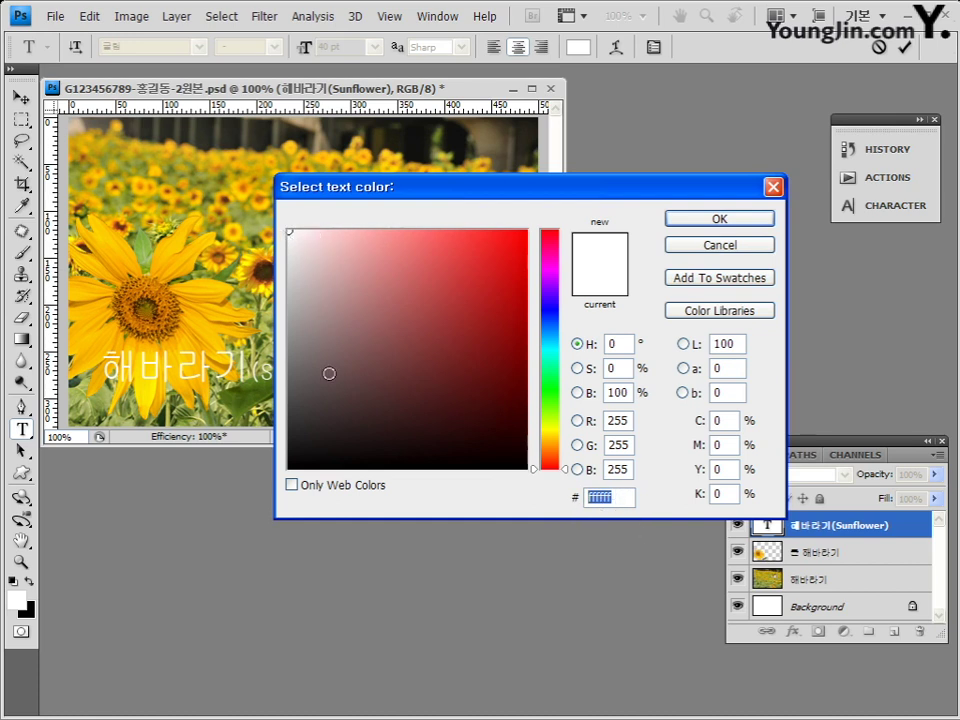
pyautogui.write('00000')
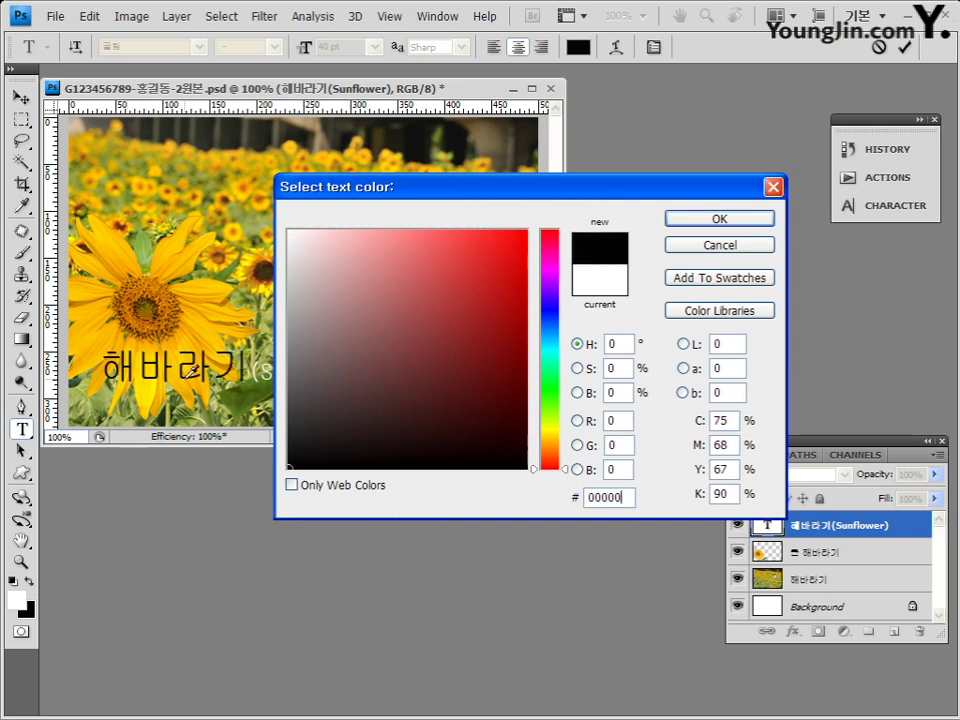
pyautogui.doubleClick(611, 498)
pyautogui.write('ㄹfff')
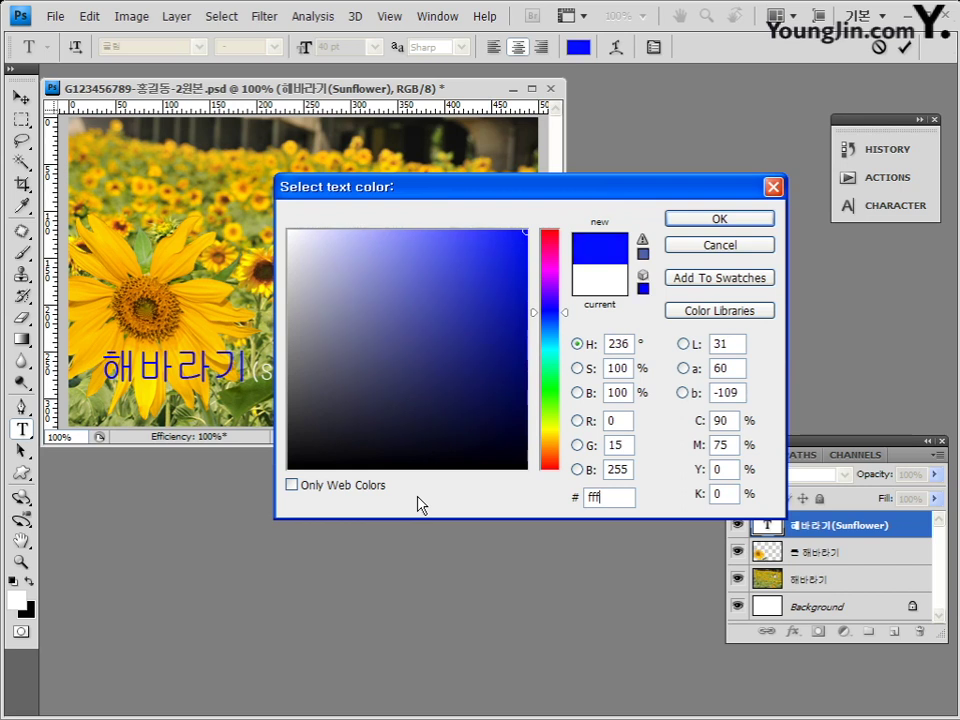
pyautogui.write('fff')
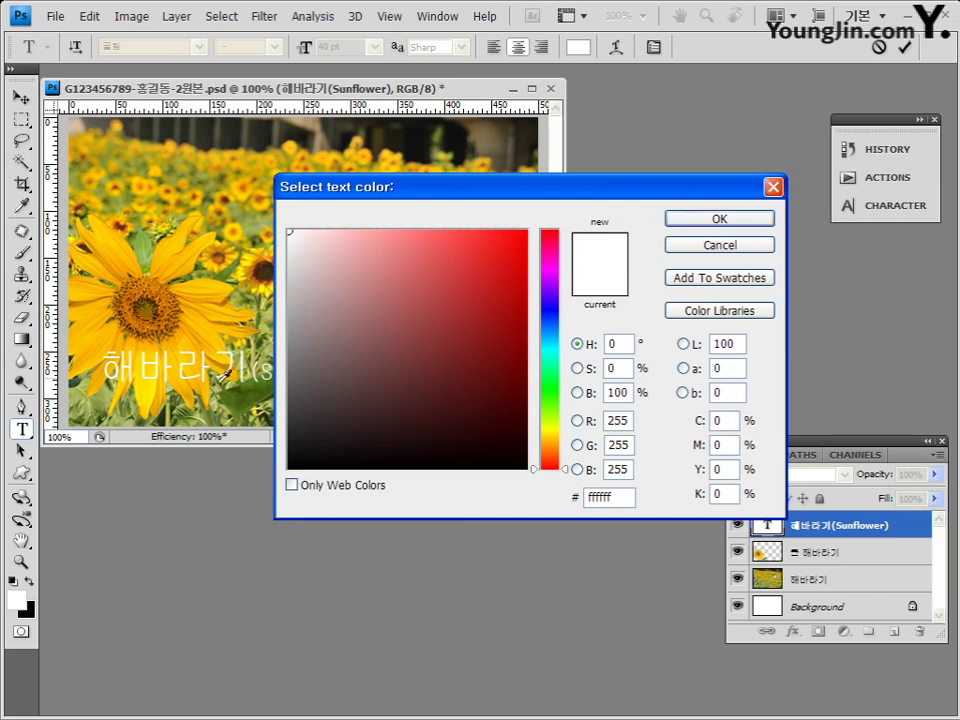
pyautogui.click(686, 222)
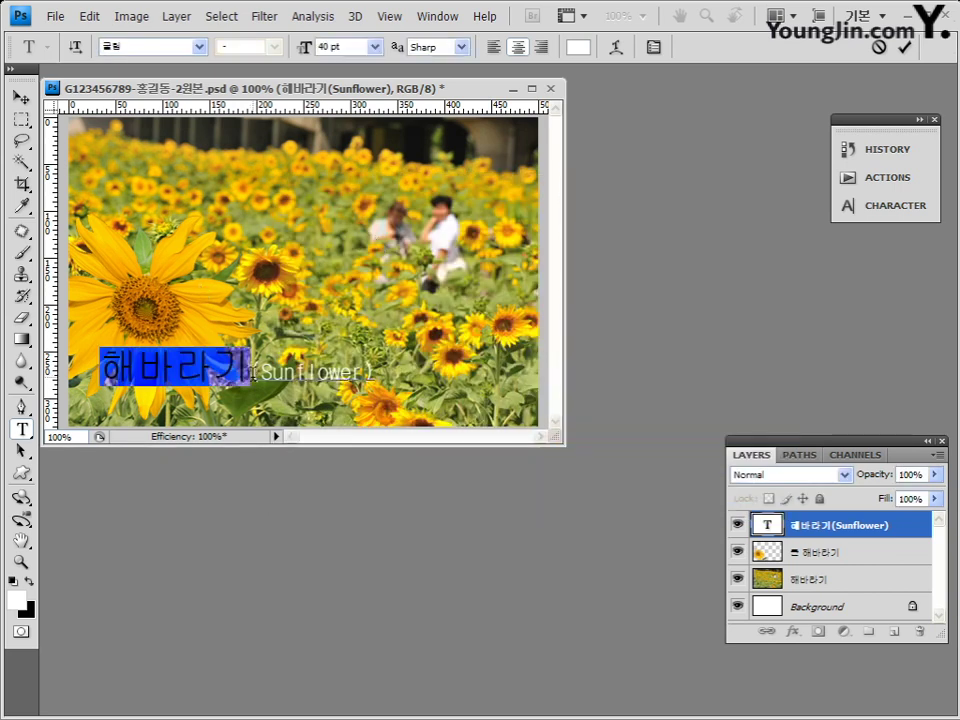
# - Select the (Sunflower) part of the text and set its font to Arial Unicode MS
pyautogui.moveTo(253, 373); pyautogui.dragTo(373, 373)
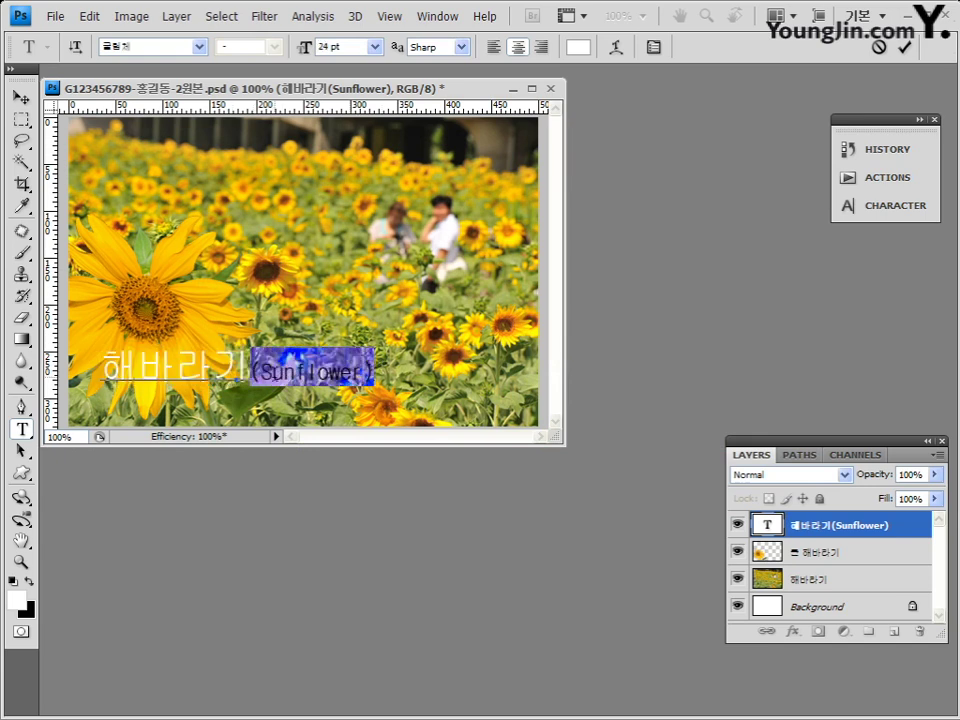
pyautogui.click(199, 46)
pyautogui.scroll(-2, 648, 192)
pyautogui.scroll(10, 648, 192)
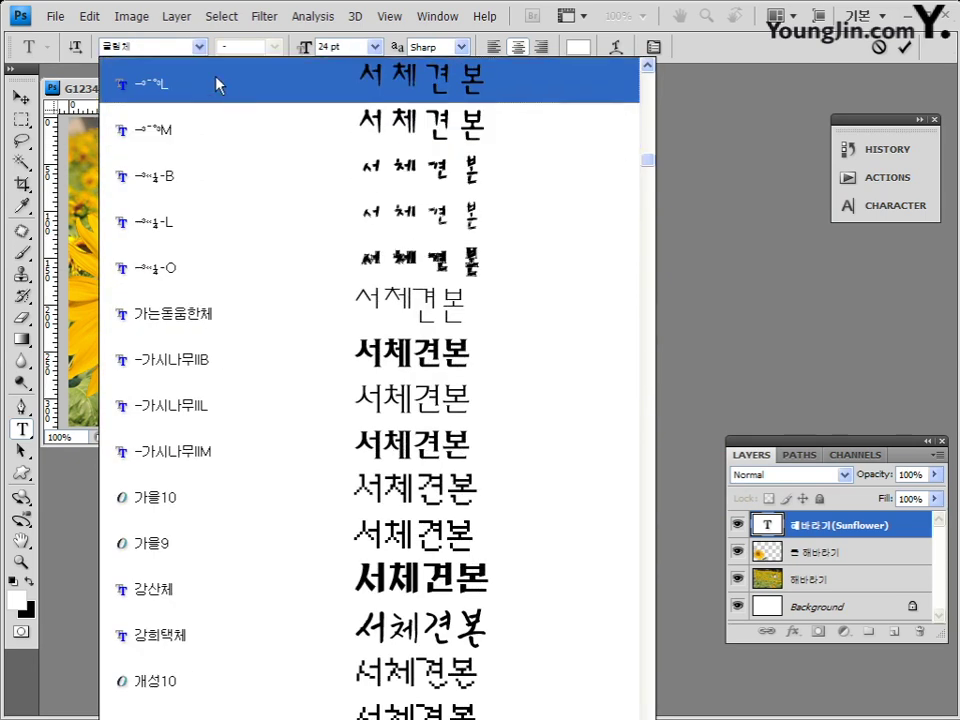
pyautogui.click(161, 56)
pyautogui.write('A')
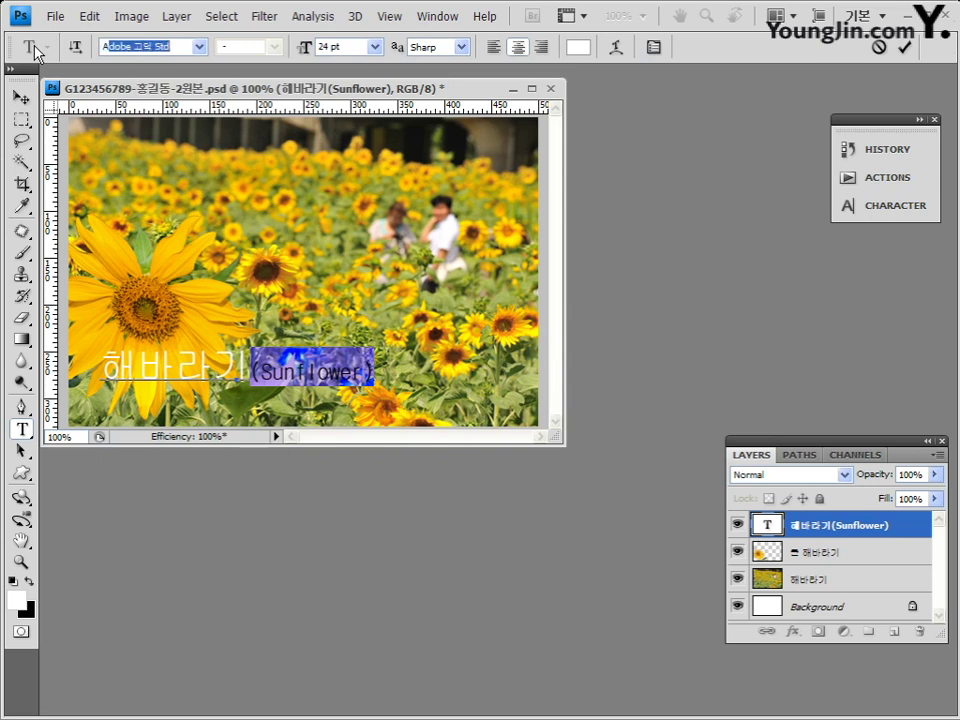
pyautogui.write('rial Unicode MS')
pyautogui.press('Return')
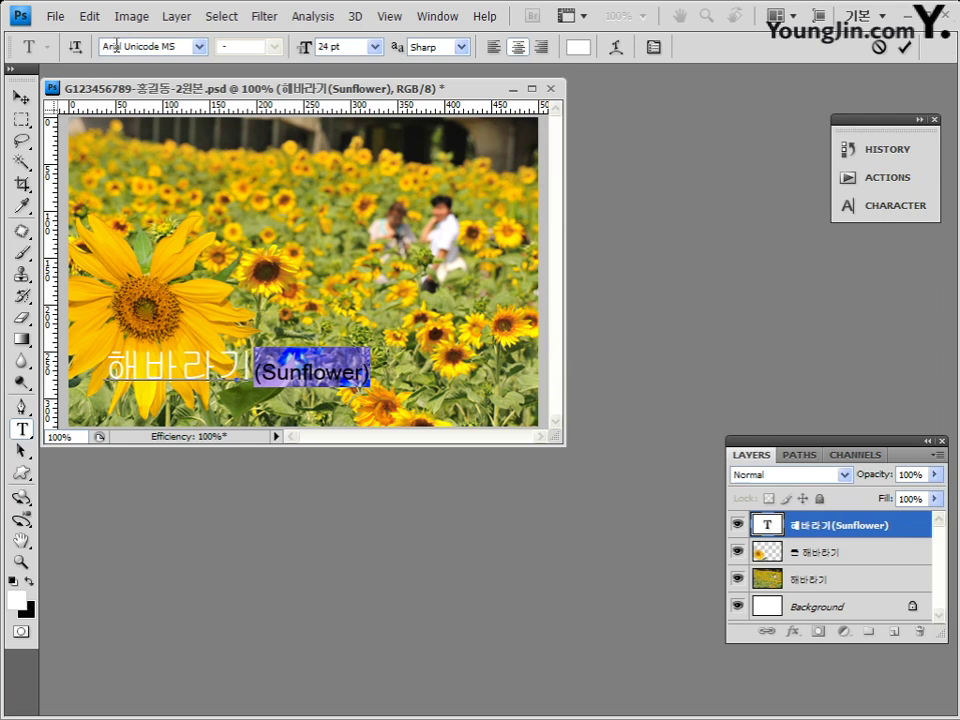
# - Change the font of the selected (Sunflower) characters to Arial
pyautogui.click(199, 47)
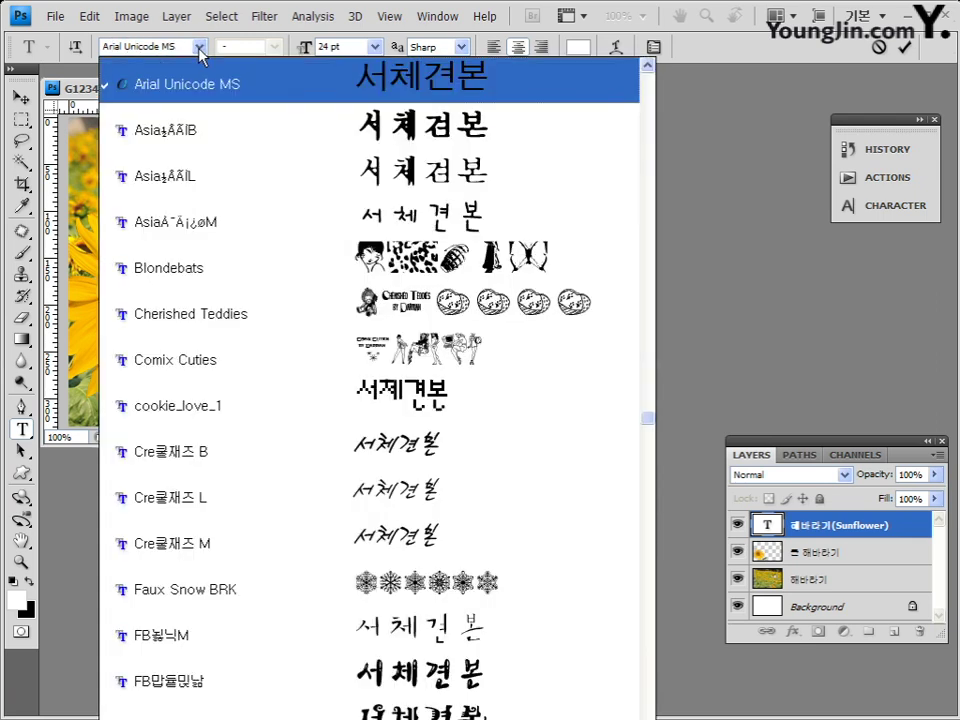
pyautogui.scroll(2, 244, 198)
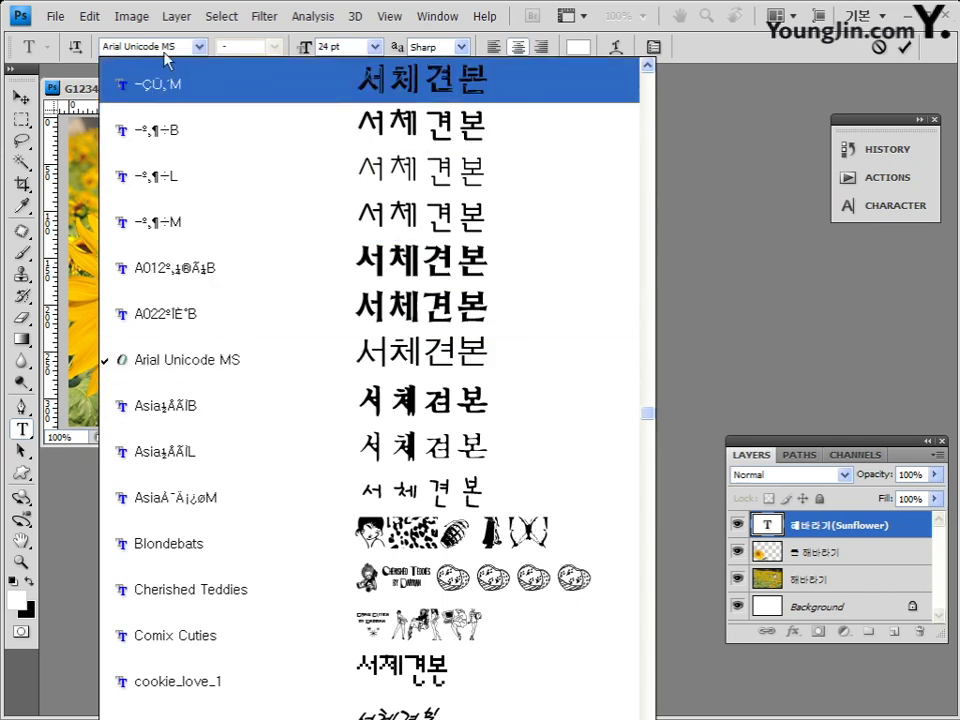
pyautogui.click(124, 47)
pyautogui.click(124, 47)
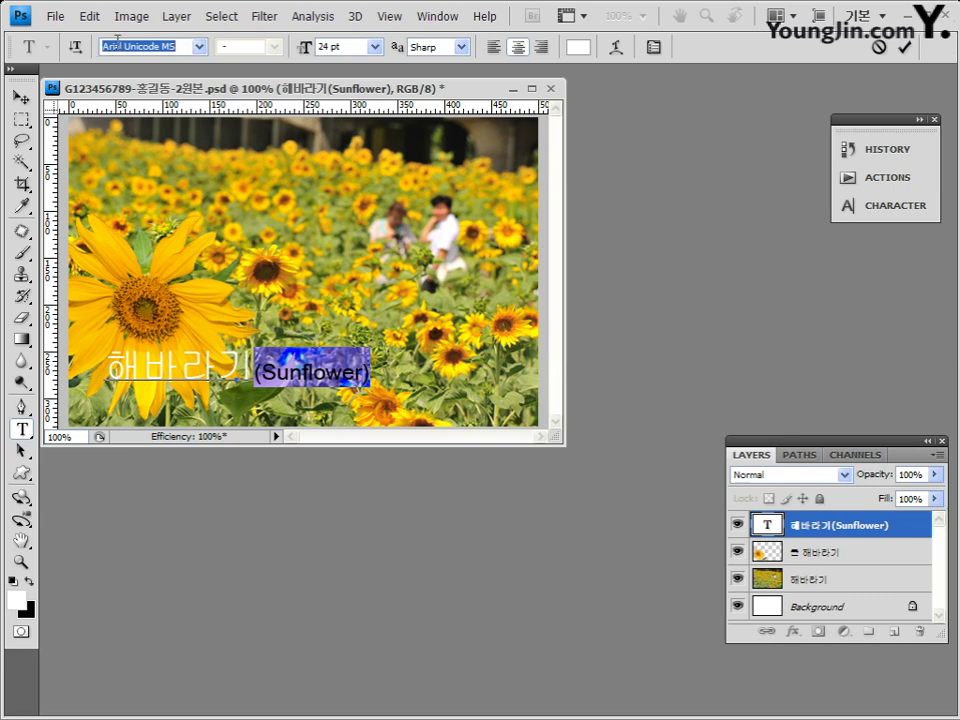
pyautogui.click(199, 46)
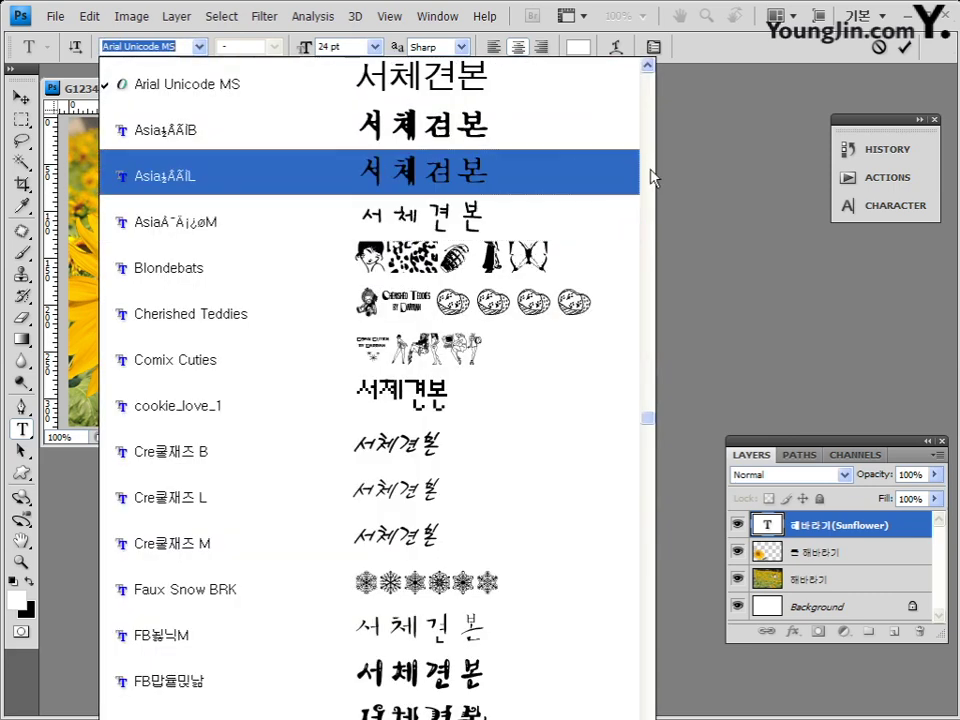
pyautogui.click(645, 480)
pyautogui.moveTo(645, 480); pyautogui.dragTo(654, 531)
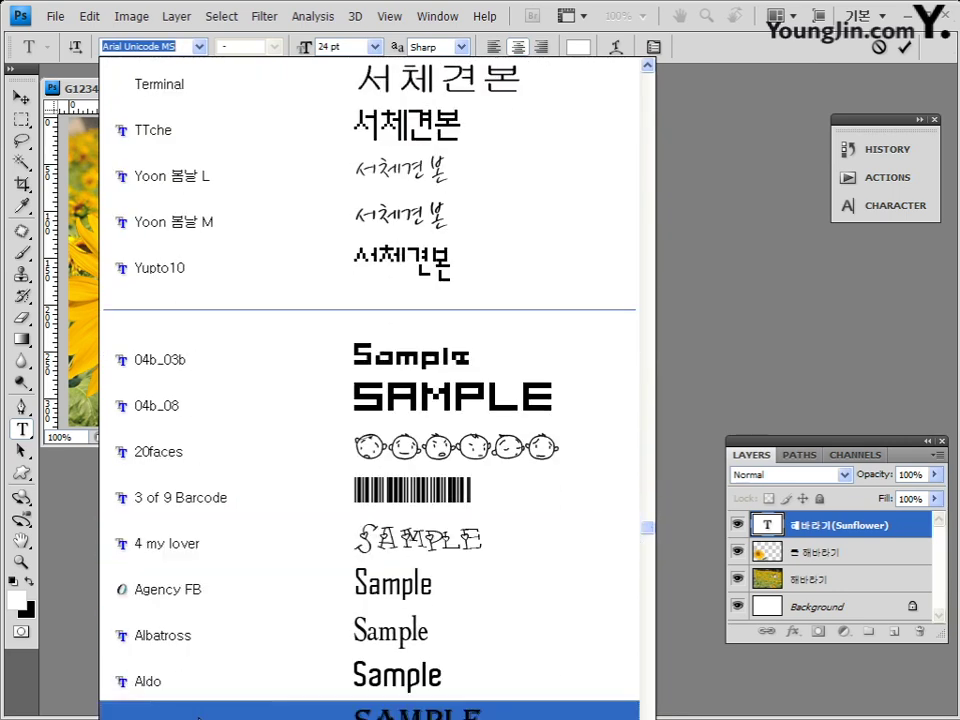
pyautogui.scroll(-4, 200, 700)
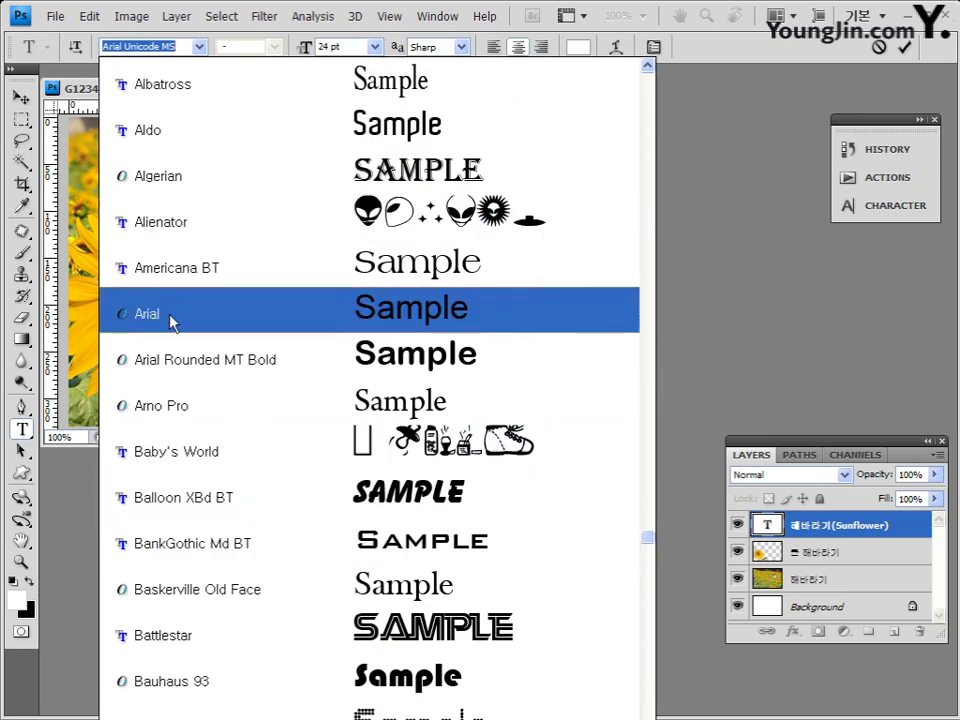
pyautogui.click(141, 321)
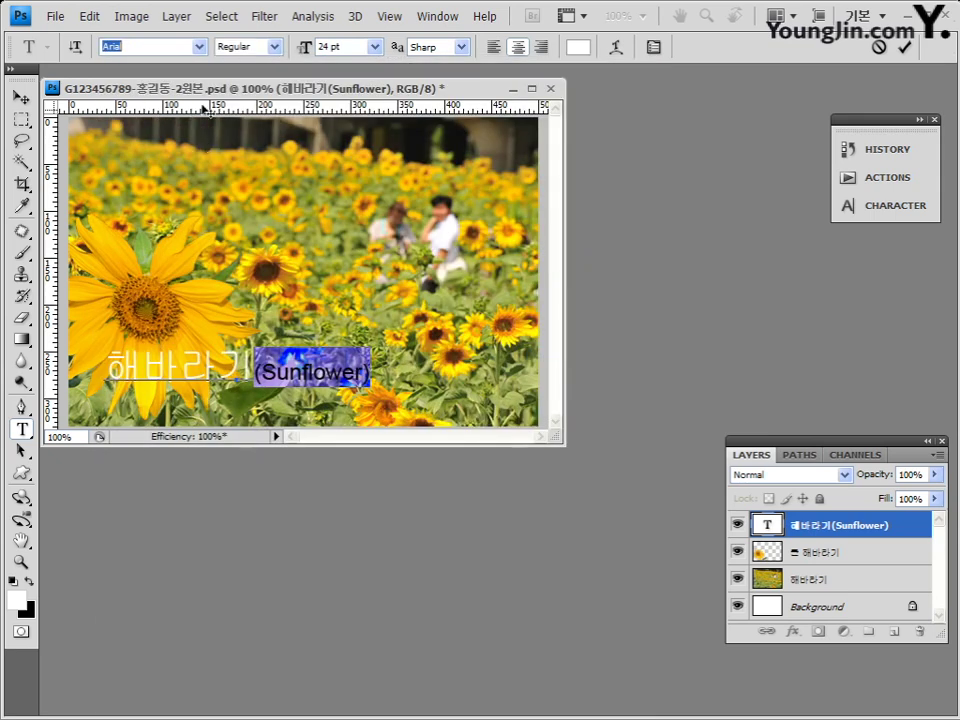
pyautogui.click(200, 46)
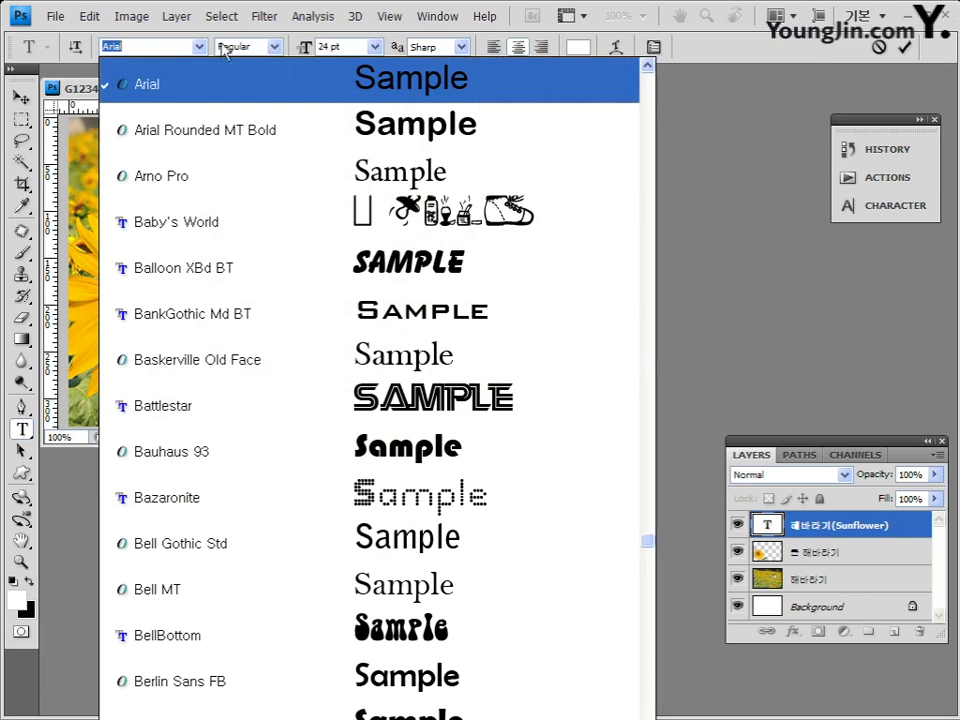
pyautogui.click(163, 44)
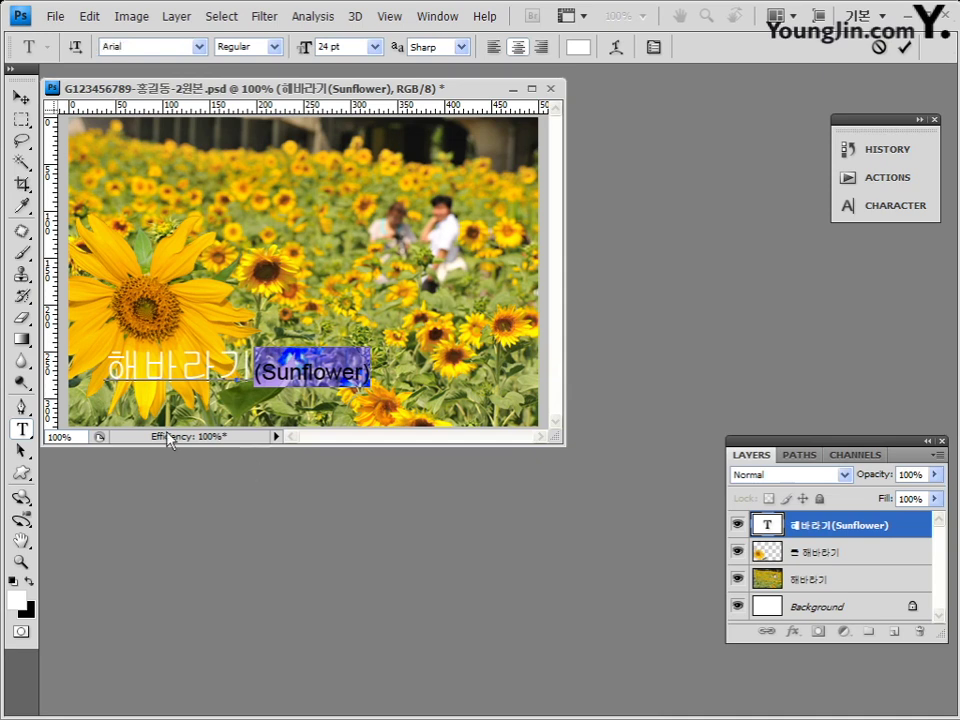
# - Commit the formatted 해바라기(Sunflower) text and switch to the Move tool
pyautogui.click(96, 18)
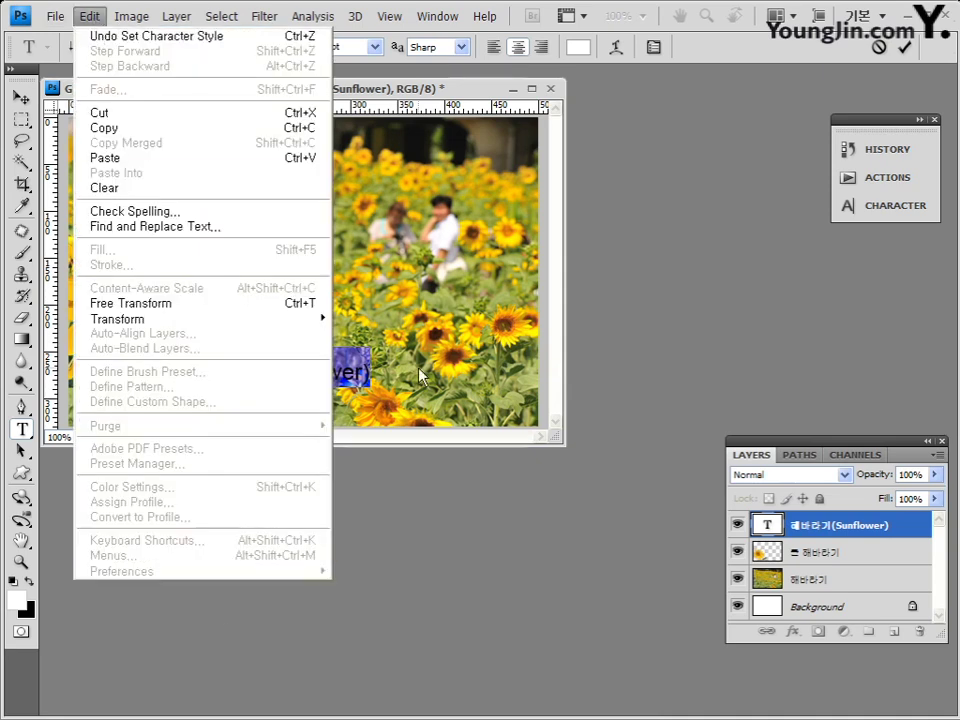
pyautogui.click(407, 113)
pyautogui.click(20, 97)
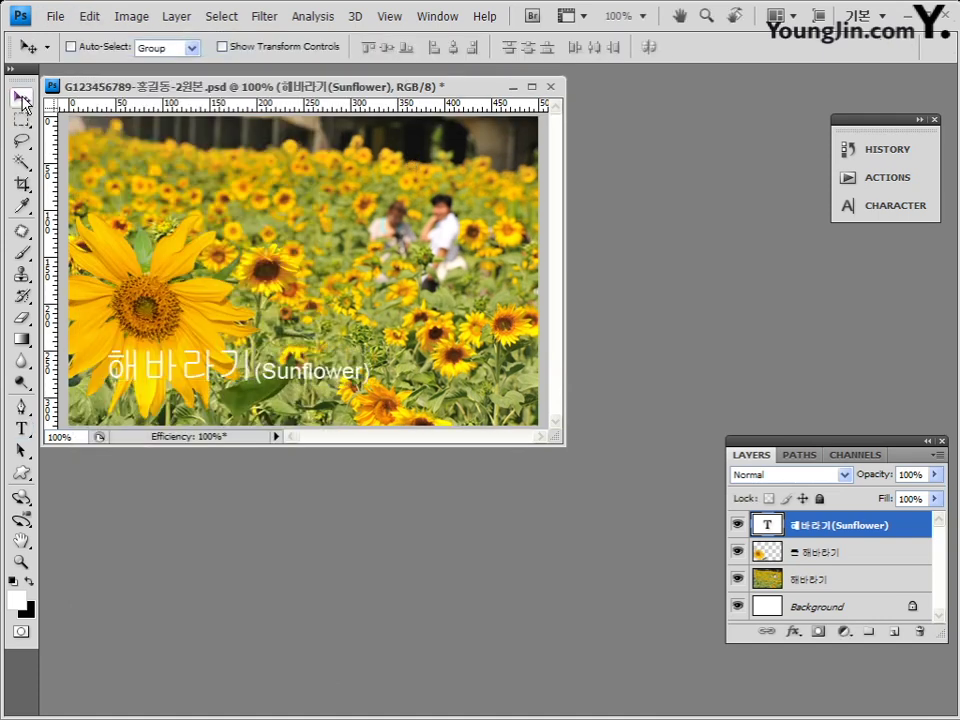
# - Set the Font Preview Size to Small in the Type preferences and accept the change
pyautogui.click(89, 16)
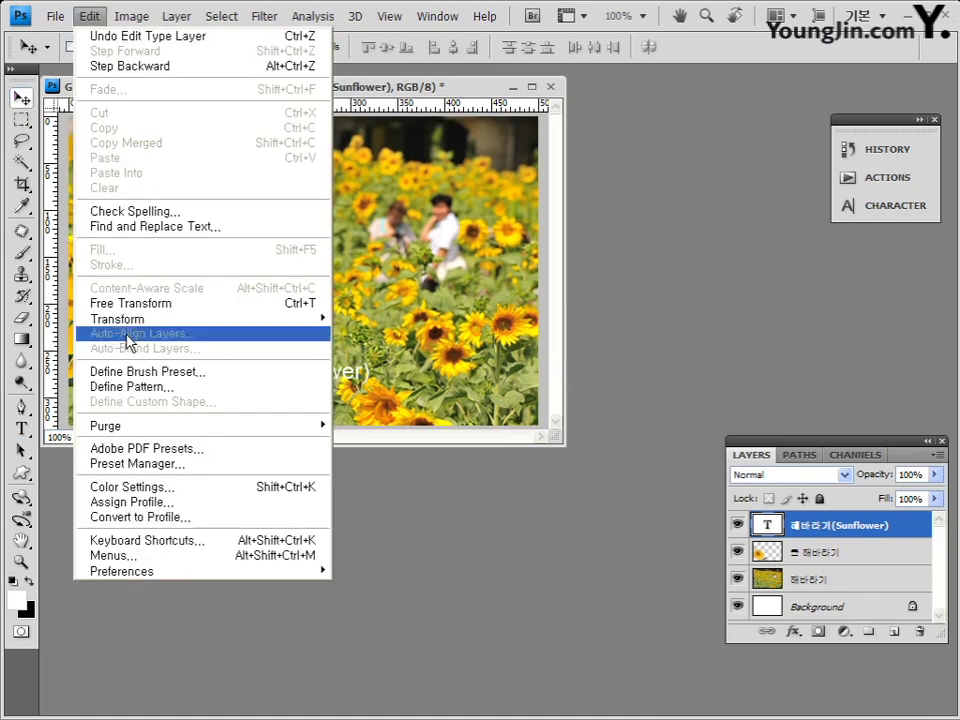
pyautogui.moveTo(186, 580)
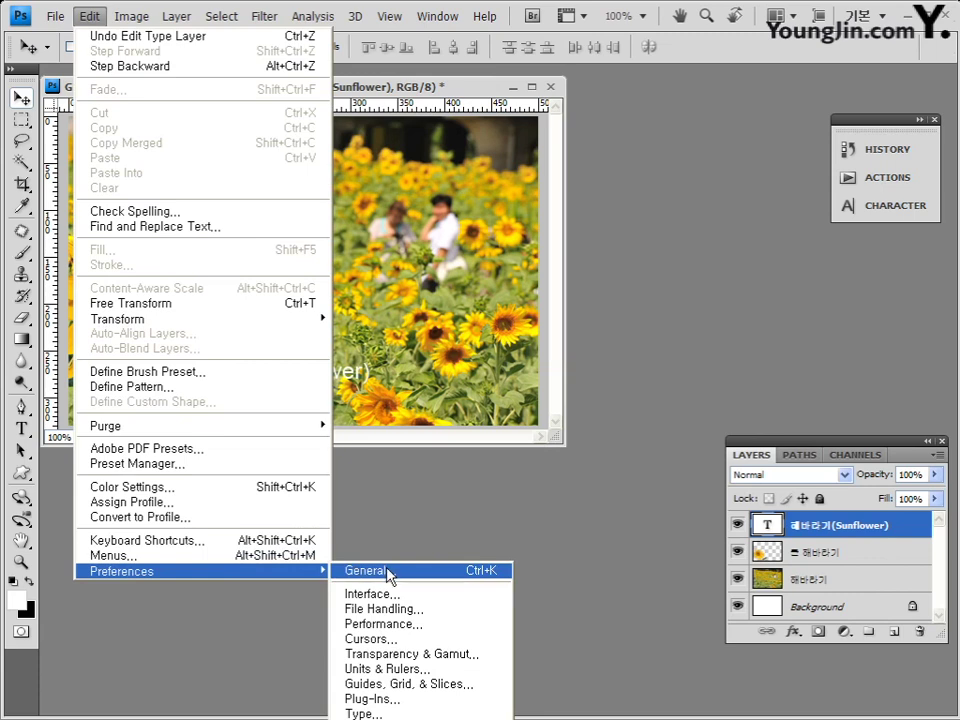
pyautogui.click(381, 713)
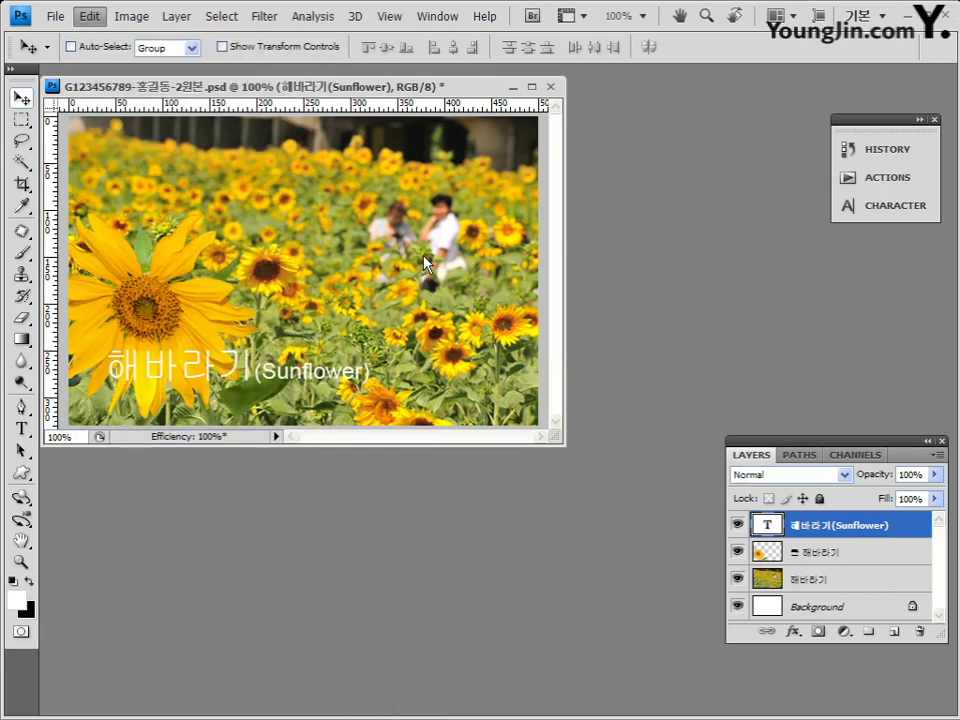
pyautogui.moveTo(253, 168); pyautogui.dragTo(560, 138)
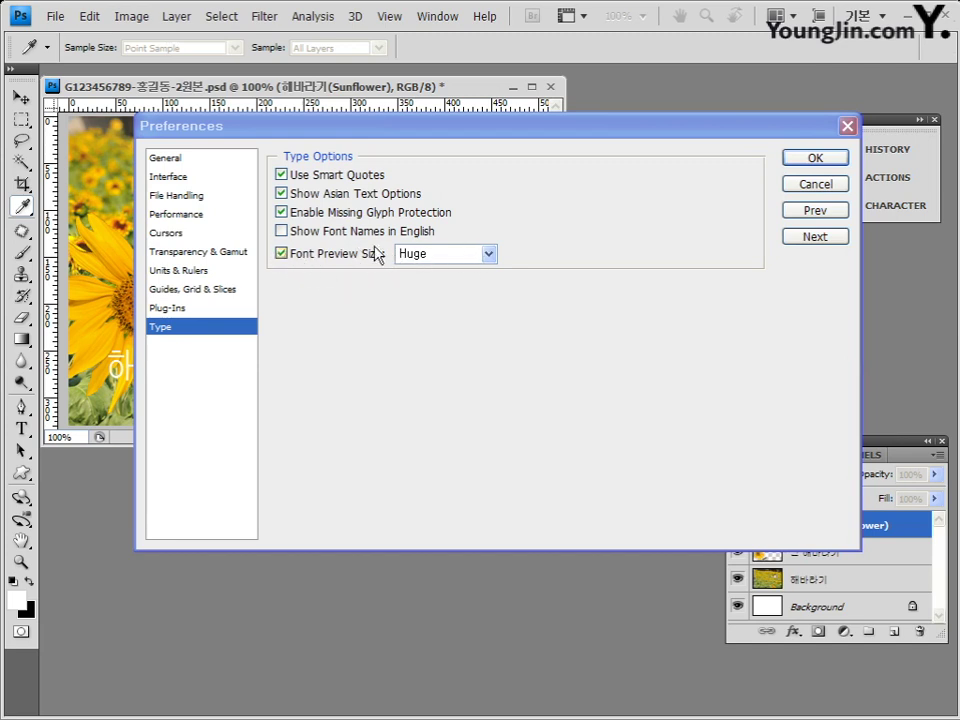
pyautogui.click(488, 254)
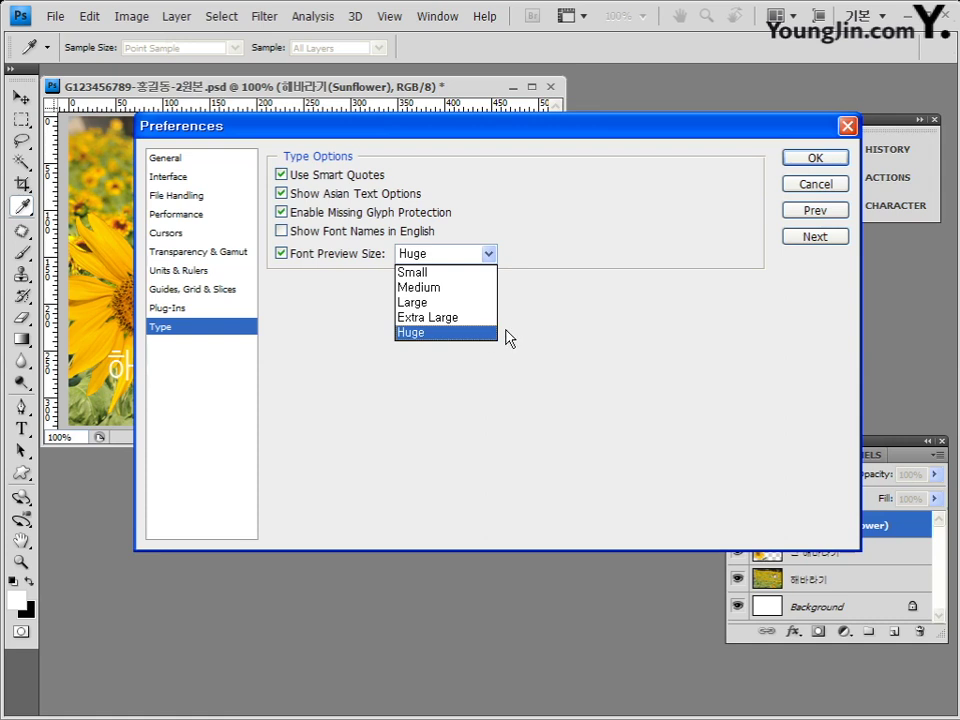
pyautogui.click(450, 256)
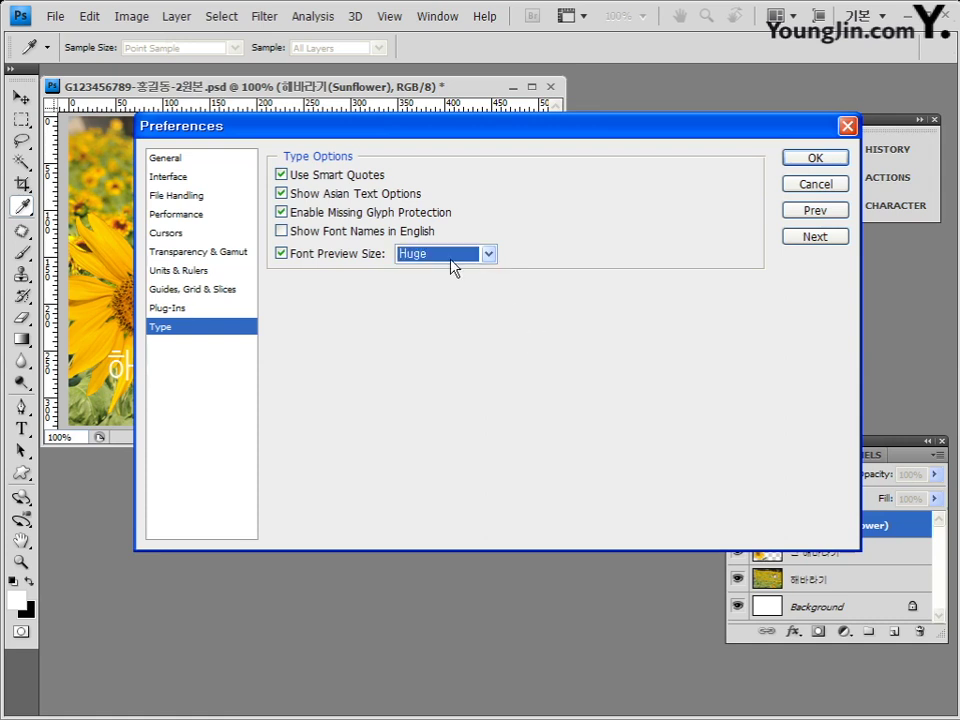
pyautogui.click(437, 250)
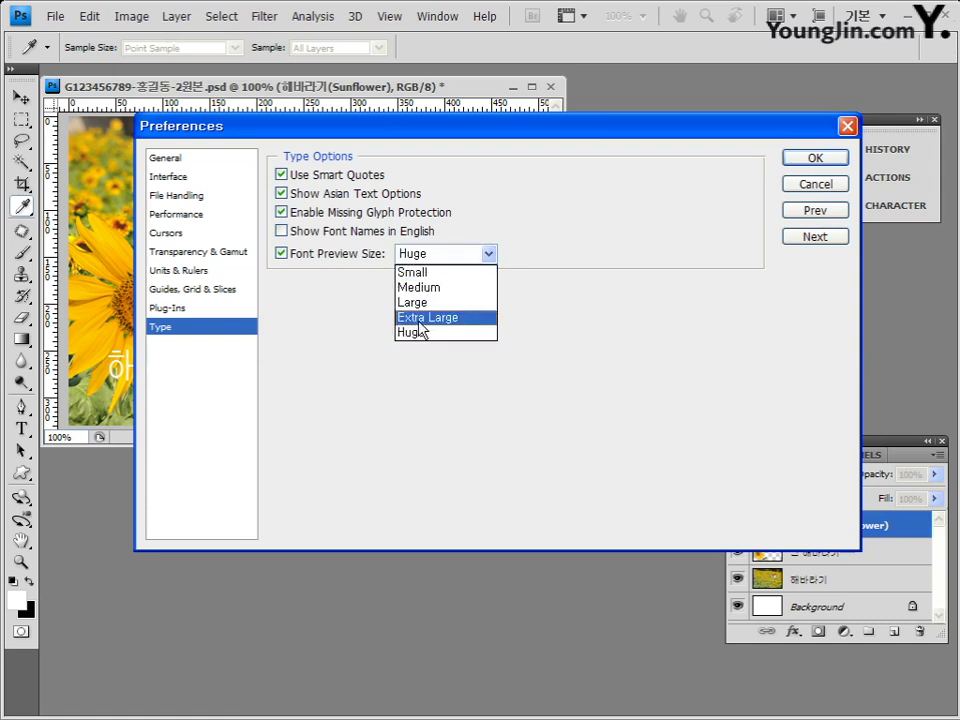
pyautogui.click(437, 274)
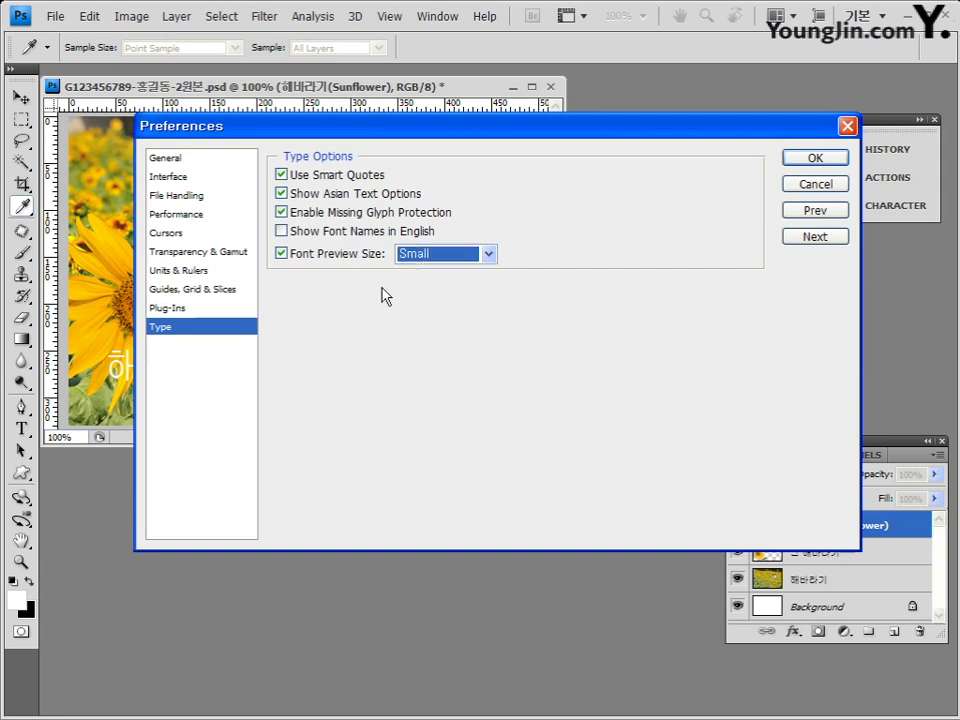
pyautogui.click(812, 160)
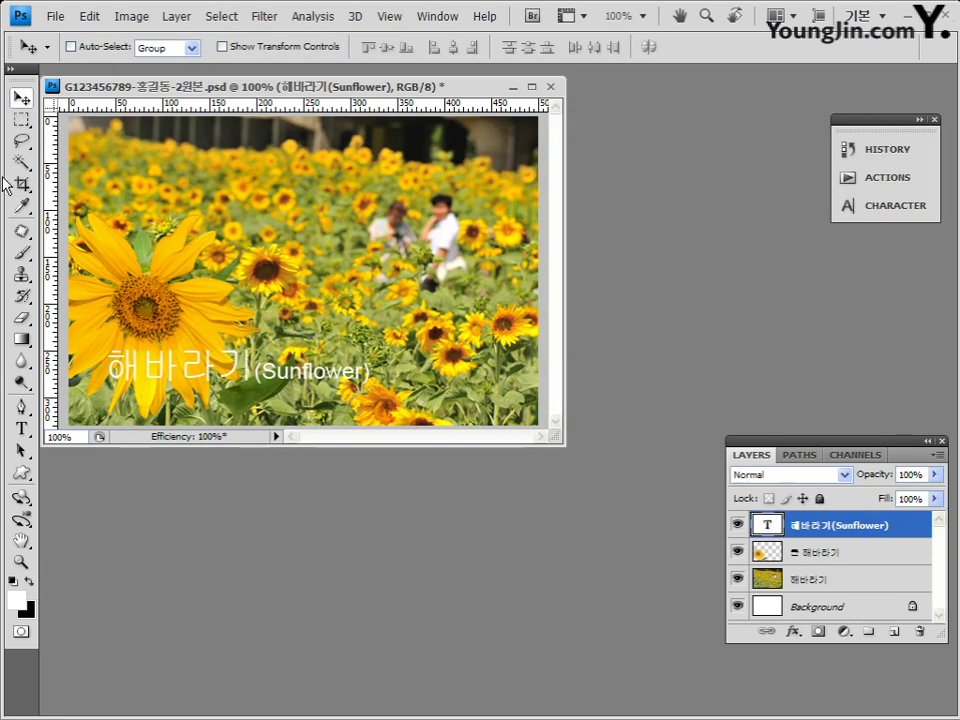
# - With the Type tool active, examine the font previews in the font family list without choosing a font
pyautogui.click(20, 428)
pyautogui.click(199, 47)
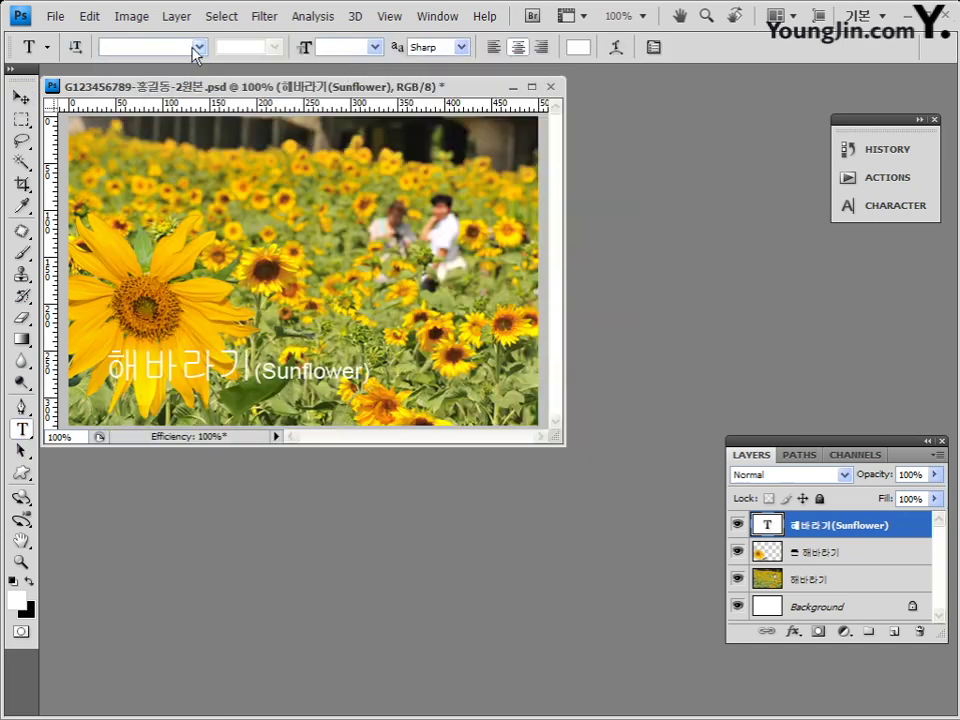
pyautogui.click(194, 47)
pyautogui.click(199, 46)
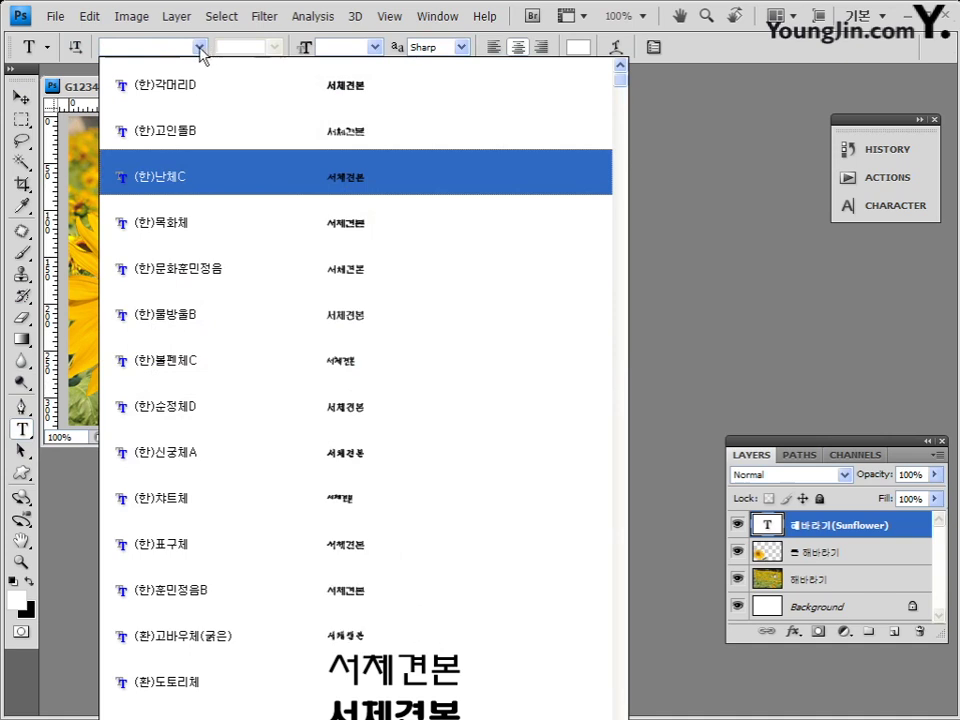
pyautogui.click(201, 47)
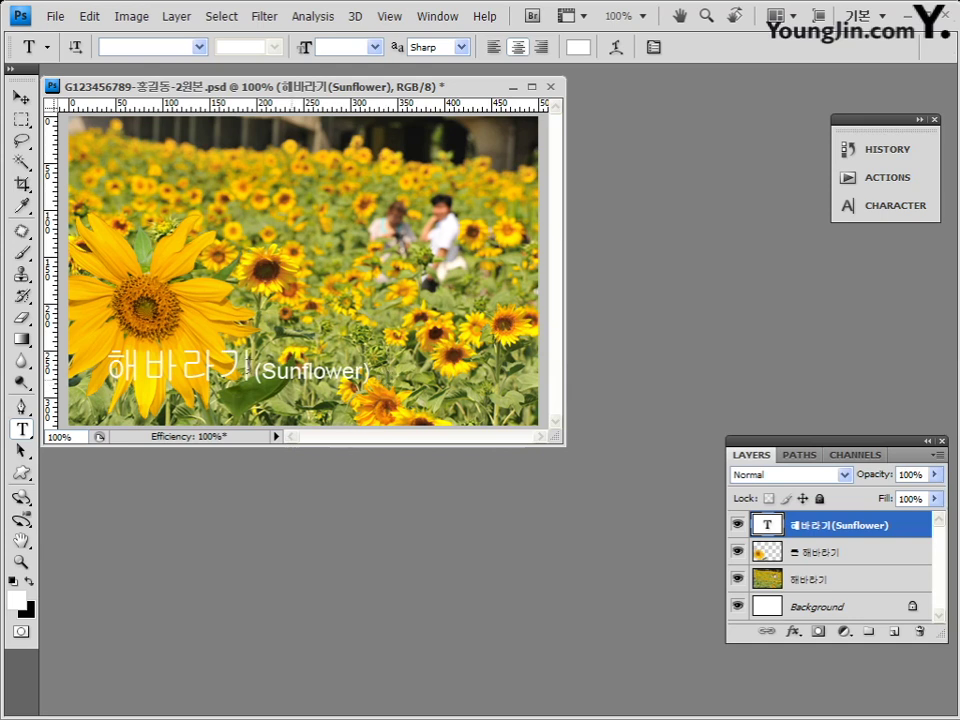
# - Select the (Sunflower) part of the text and set its size to 40 pt in Arial Regular
pyautogui.moveTo(255, 372); pyautogui.dragTo(370, 372)
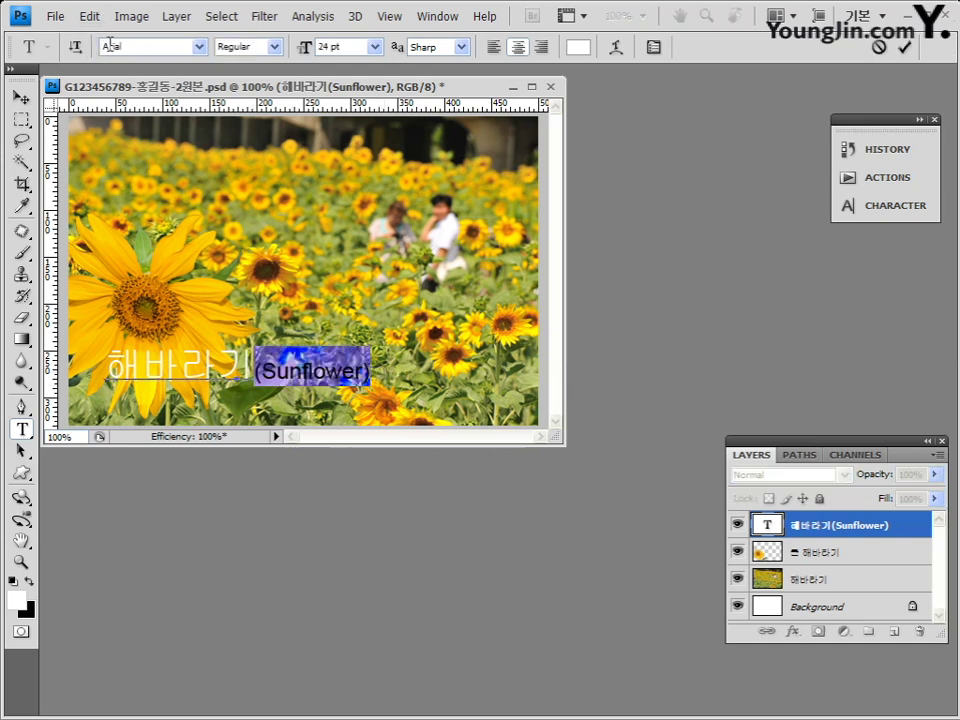
pyautogui.click(273, 47)
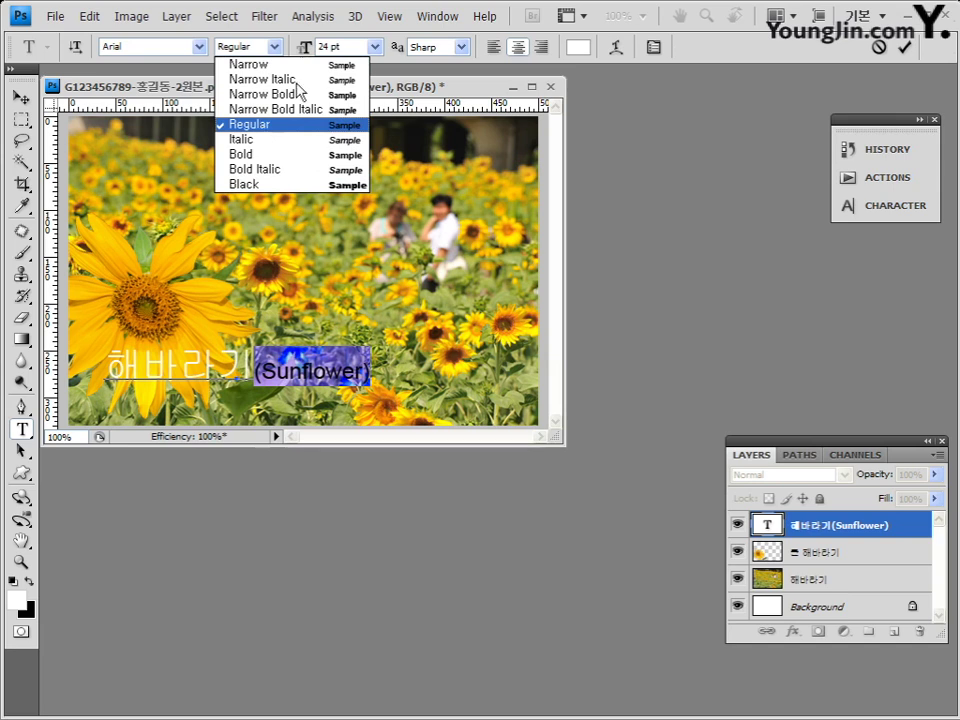
pyautogui.click(248, 44)
pyautogui.click(328, 47)
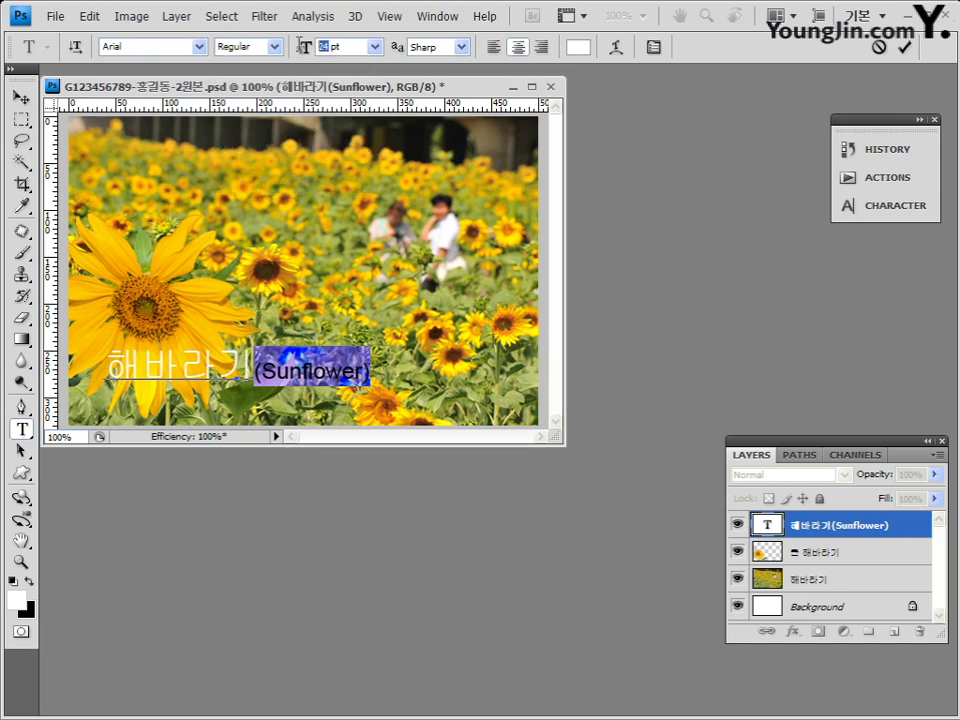
pyautogui.click(375, 47)
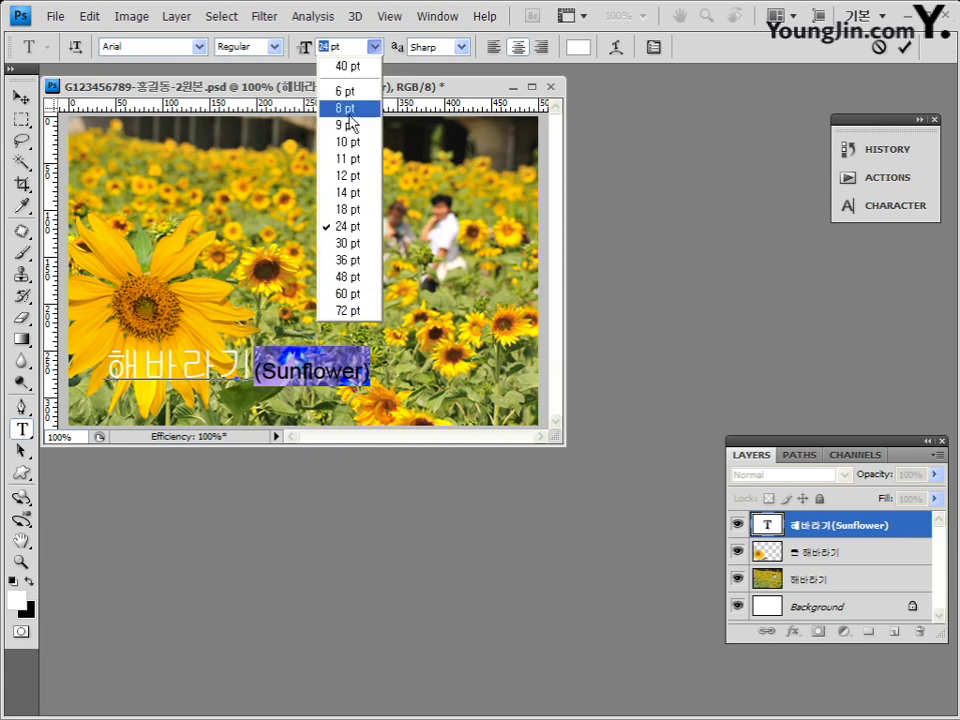
pyautogui.click(347, 67)
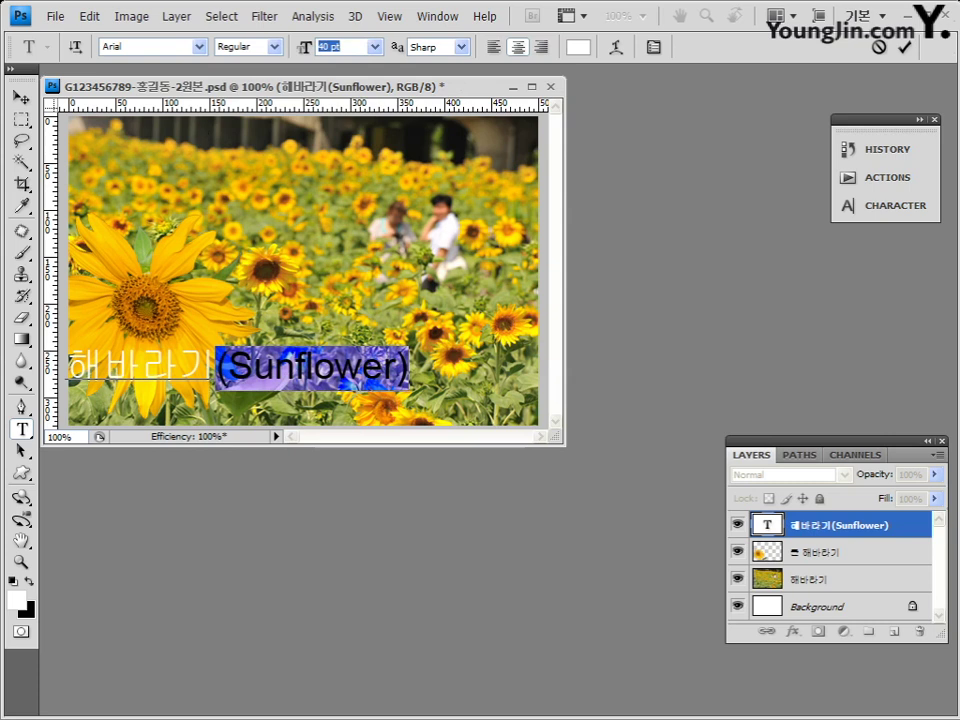
# - Step the text cursor back from (Sunflower) into the 해바라기 characters to check their font settings
pyautogui.click(408, 357)
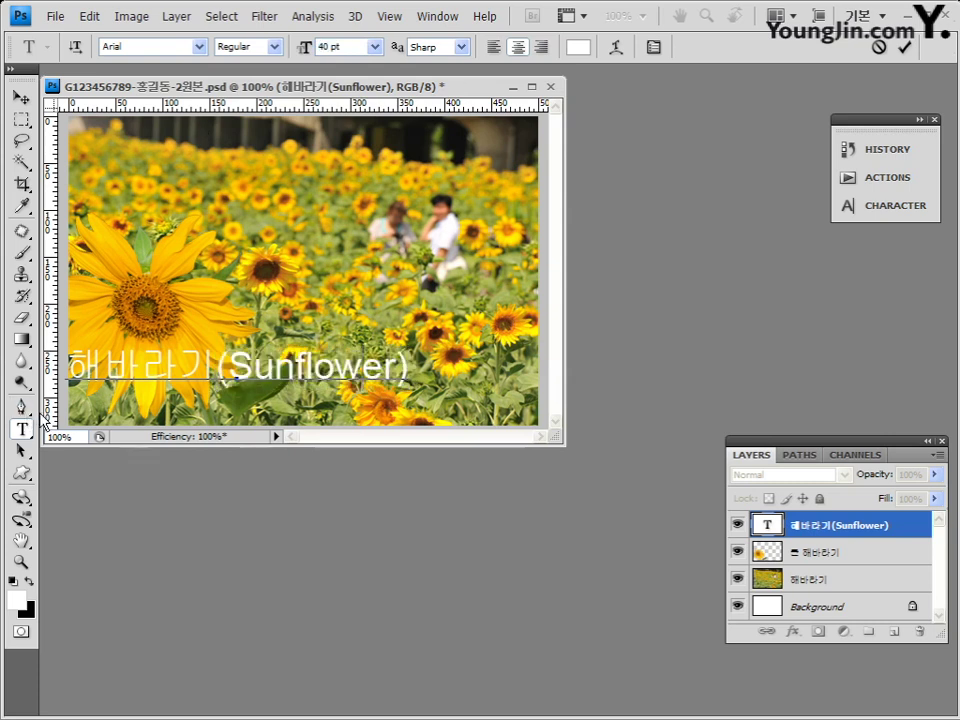
pyautogui.press('Left')
pyautogui.press('Left')
pyautogui.press('Left')
pyautogui.press('Left')
pyautogui.press('Left')
pyautogui.press('Left')
pyautogui.press('Left')
pyautogui.press('Left')
pyautogui.press('Left')
pyautogui.press('Left')
pyautogui.press('Left')
pyautogui.press('Left')
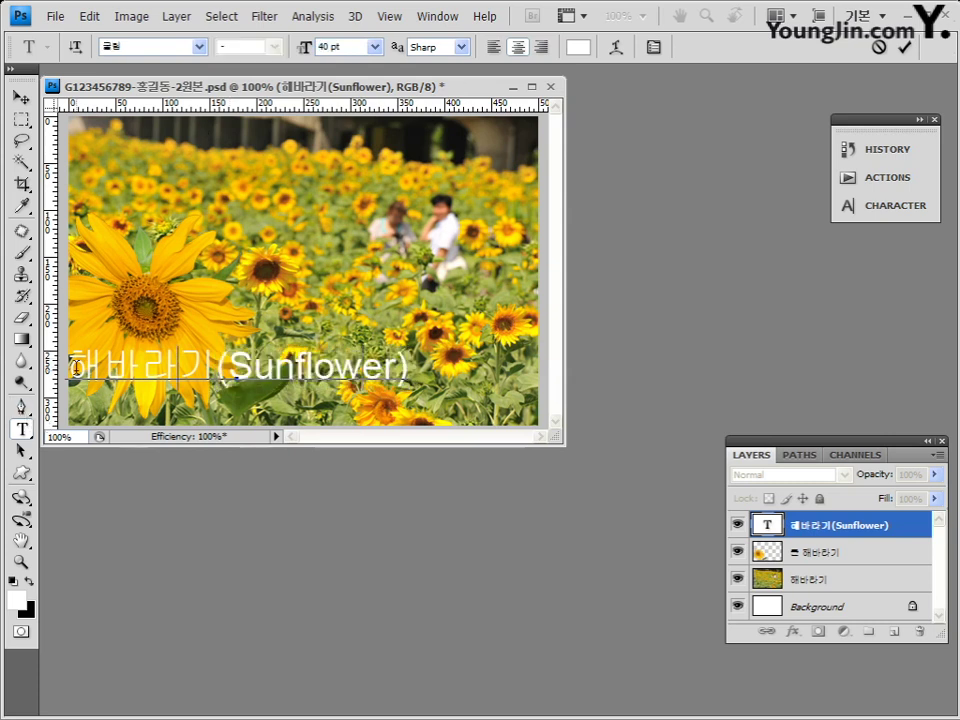
# - Commit the text and move the 해바라기(Sunflower) layer with the Move tool toward the photo's lower right edge
pyautogui.click(22, 97)
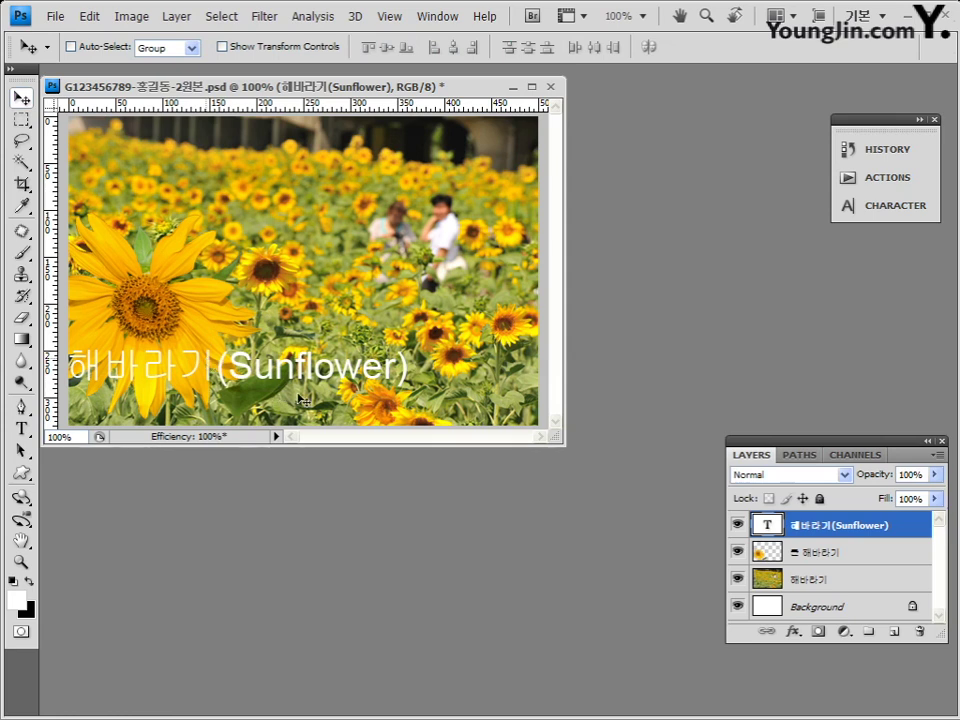
pyautogui.moveTo(208, 364); pyautogui.dragTo(320, 374)
pyautogui.moveTo(393, 380)
pyautogui.mouseDown()
pyautogui.moveTo(410, 386)
pyautogui.moveTo(377, 391)
pyautogui.mouseUp()
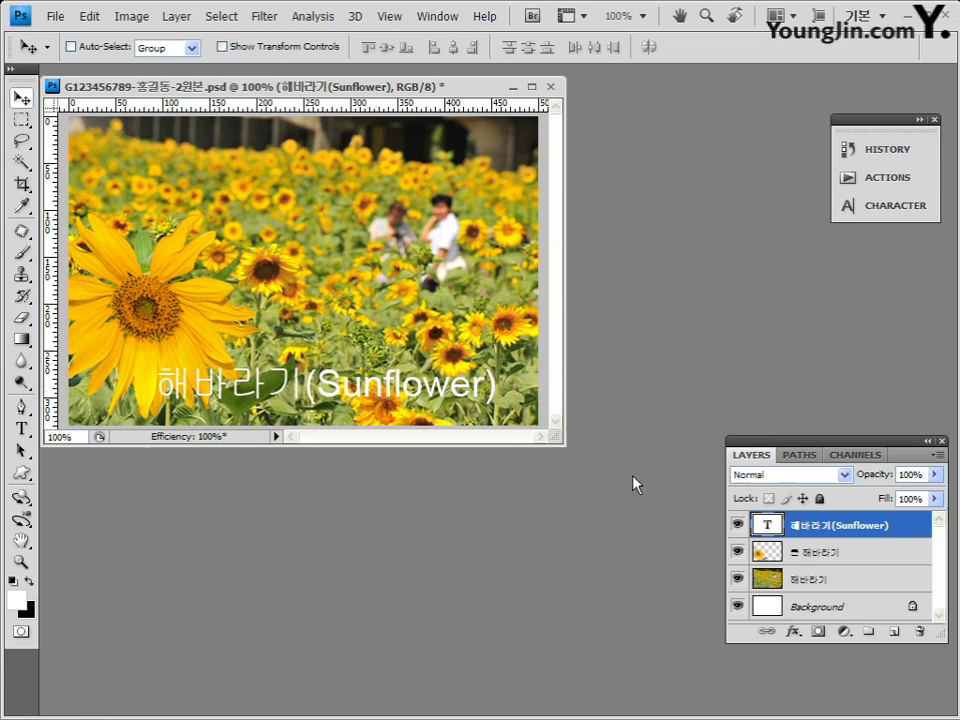
# - Select the whole 해바라기(Sunflower) text, set its anti-aliasing to None and enlarge it to 72 pt
pyautogui.click(22, 429)
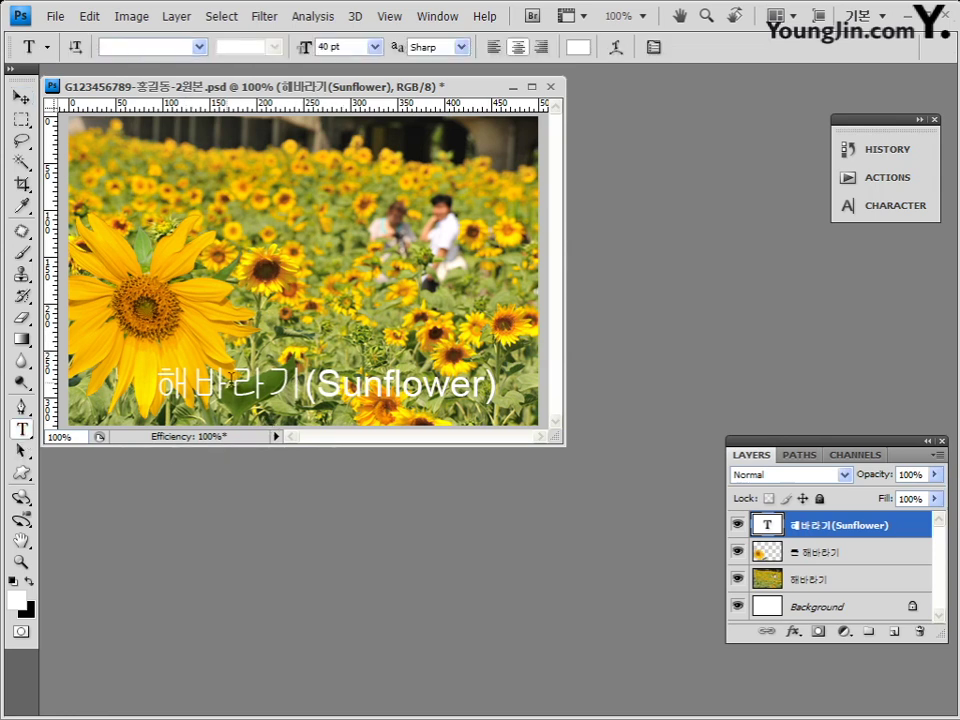
pyautogui.click(157, 385)
pyautogui.moveTo(157, 385); pyautogui.dragTo(492, 381)
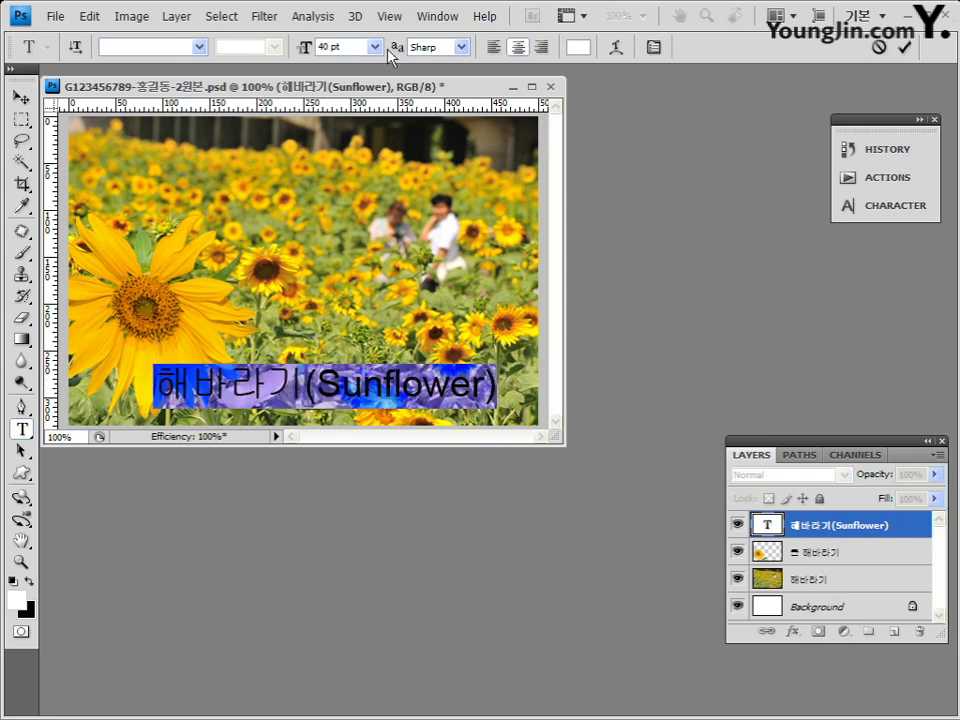
pyautogui.click(460, 47)
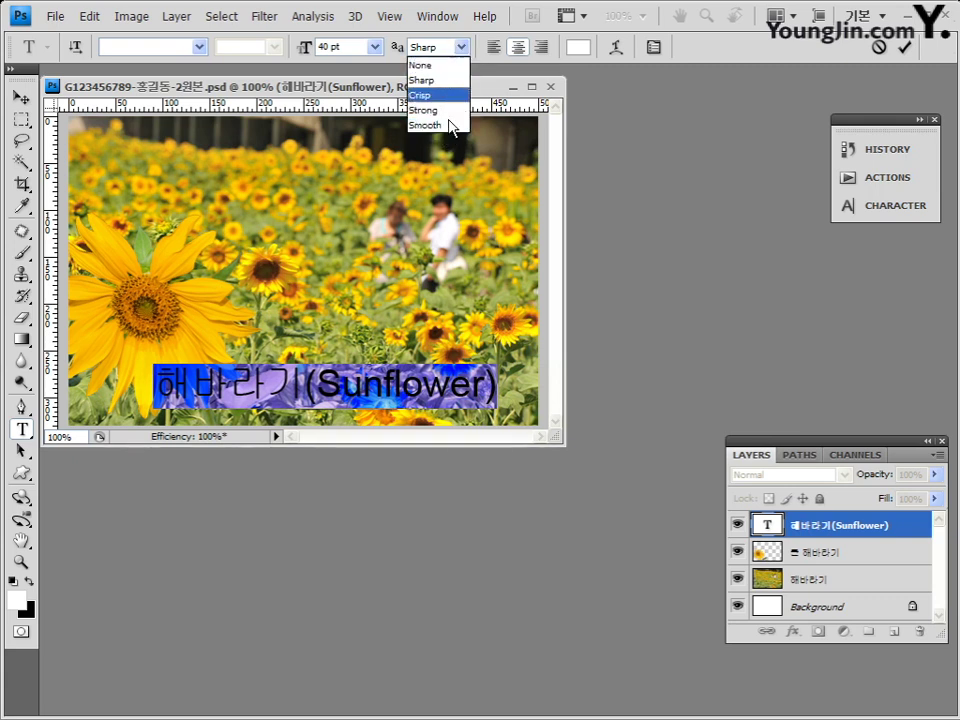
pyautogui.click(425, 65)
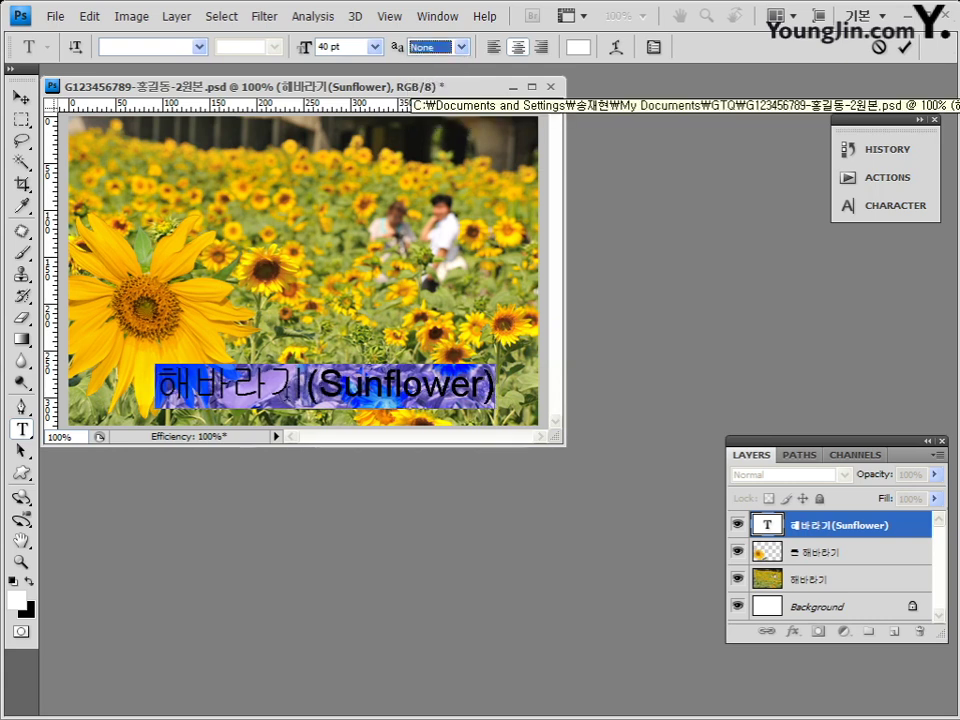
pyautogui.click(373, 48)
pyautogui.click(356, 308)
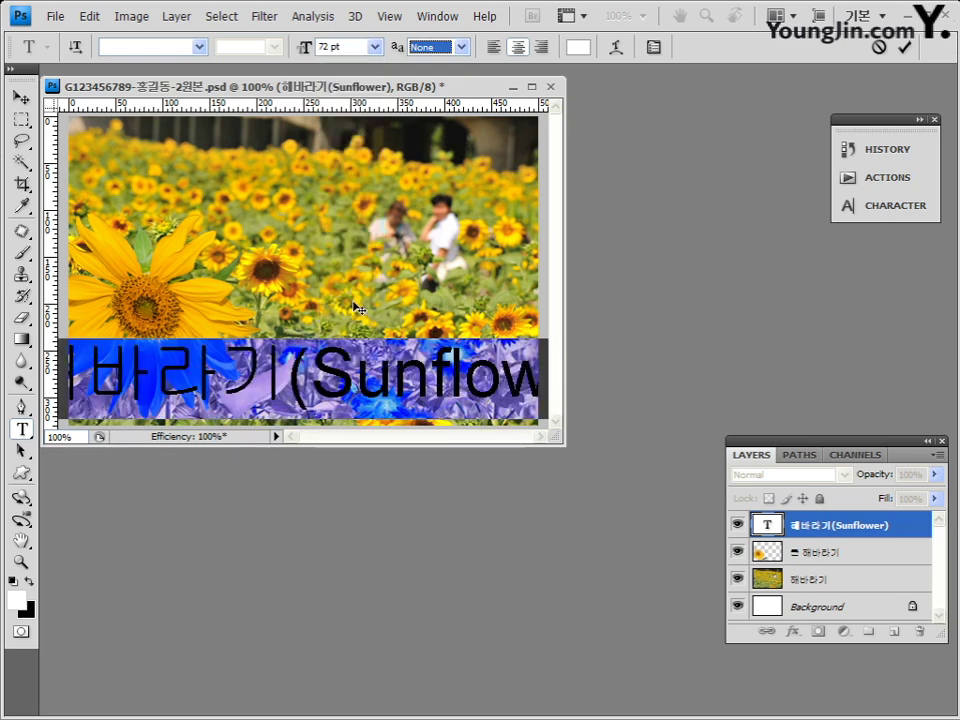
# - Inspect the enlarged lettering, reselect all of the text and set its size to 40 pt
pyautogui.click(288, 385)
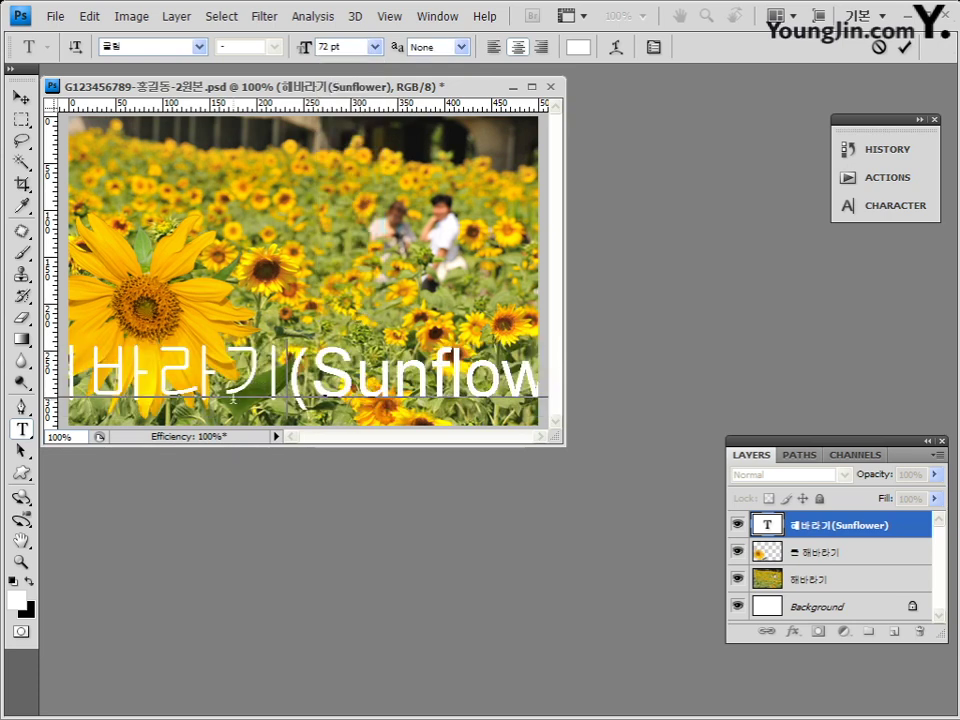
pyautogui.click(121, 375)
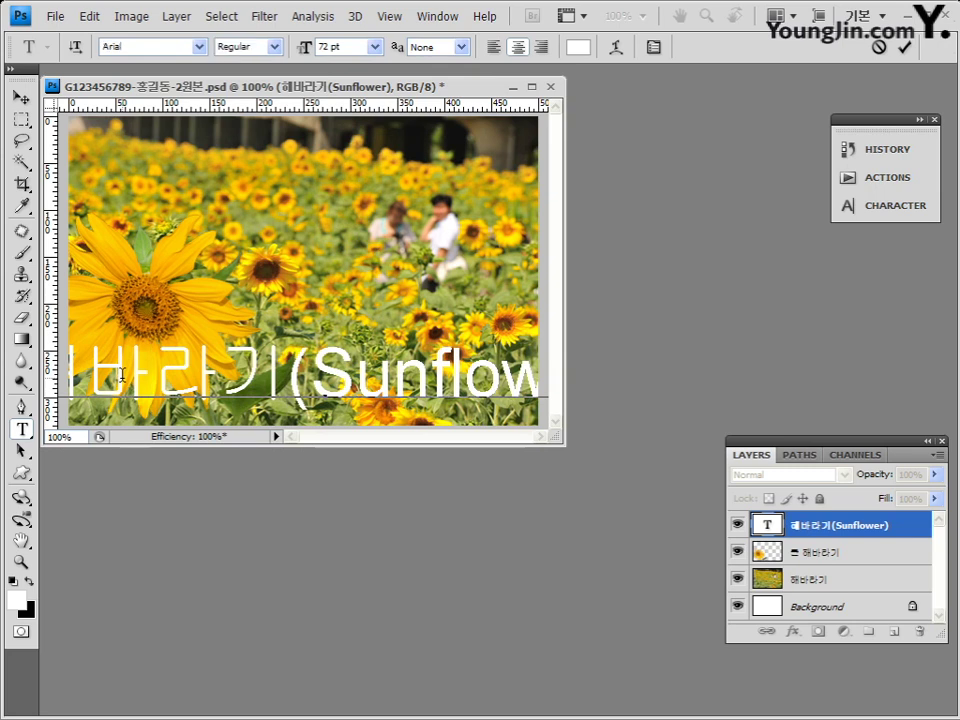
pyautogui.hotkey('ctrl', 'a')
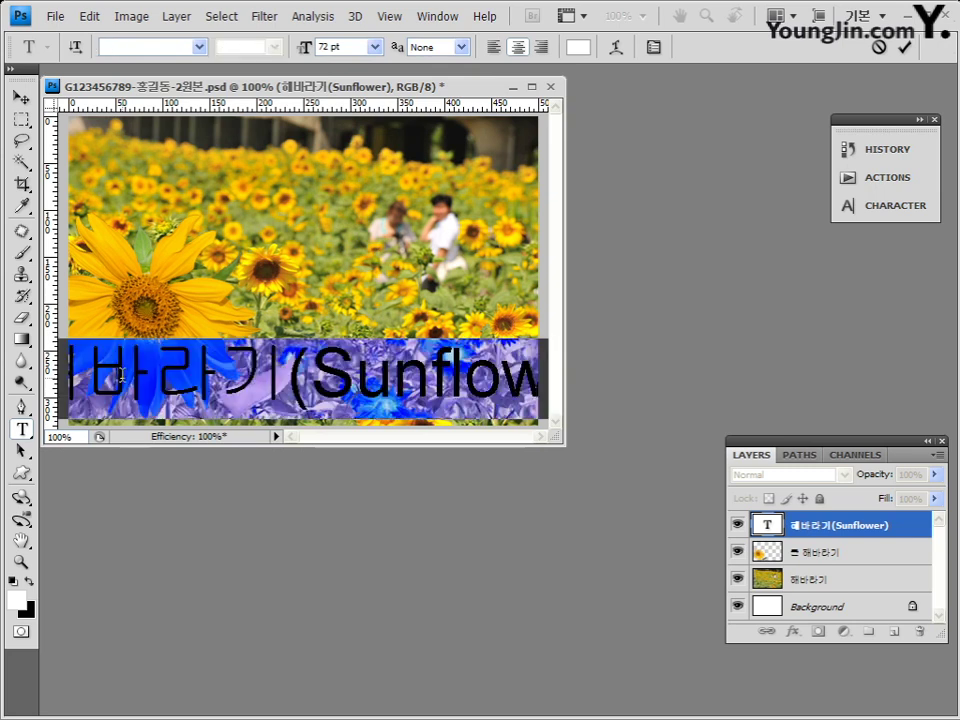
pyautogui.click(374, 47)
pyautogui.click(350, 66)
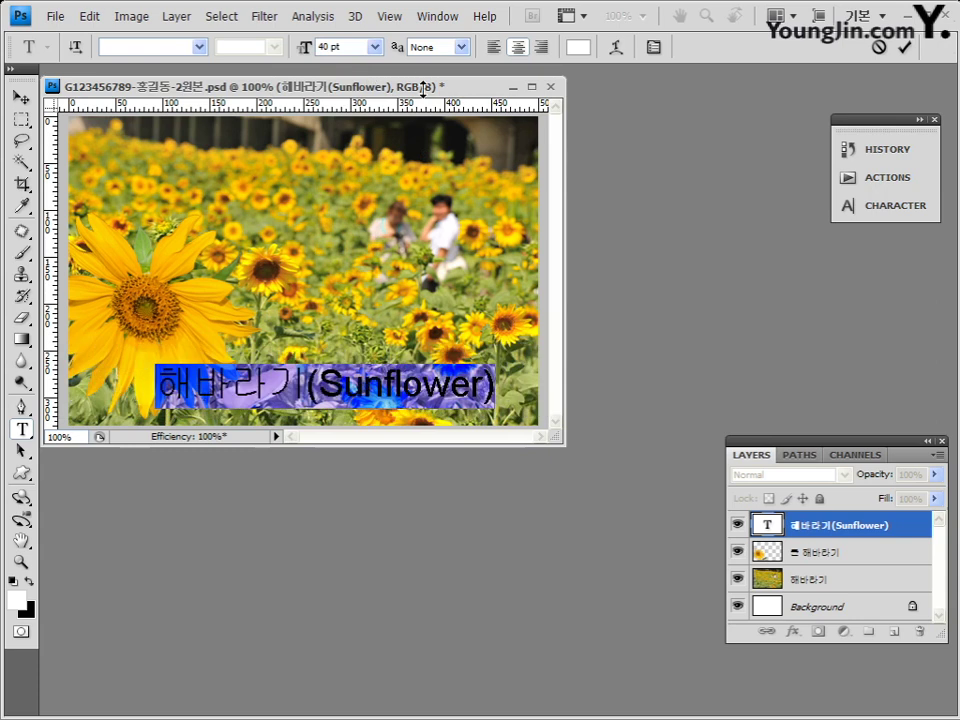
# - Set the anti-aliasing of the whole text to Sharp, commit it, and reactivate the Type tool
pyautogui.click(462, 47)
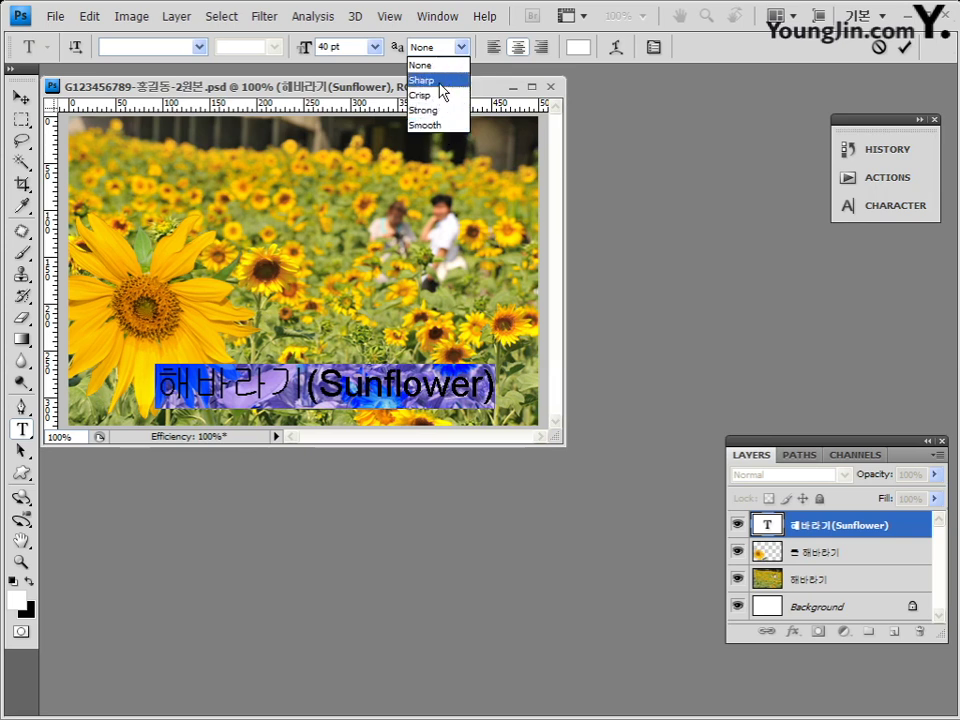
pyautogui.click(440, 82)
pyautogui.click(445, 46)
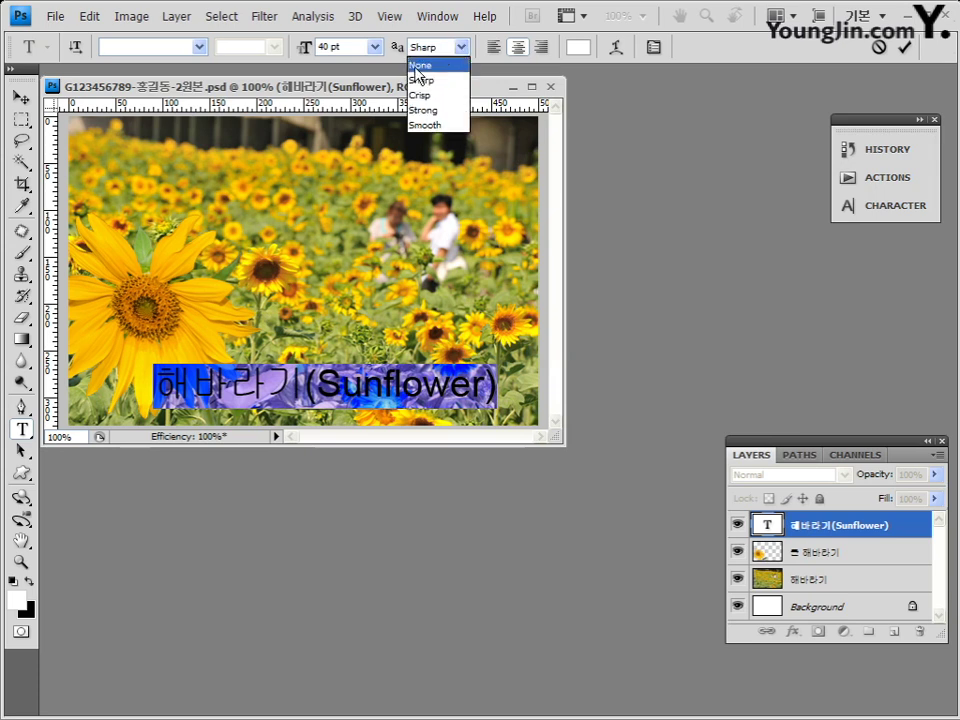
pyautogui.click(463, 49)
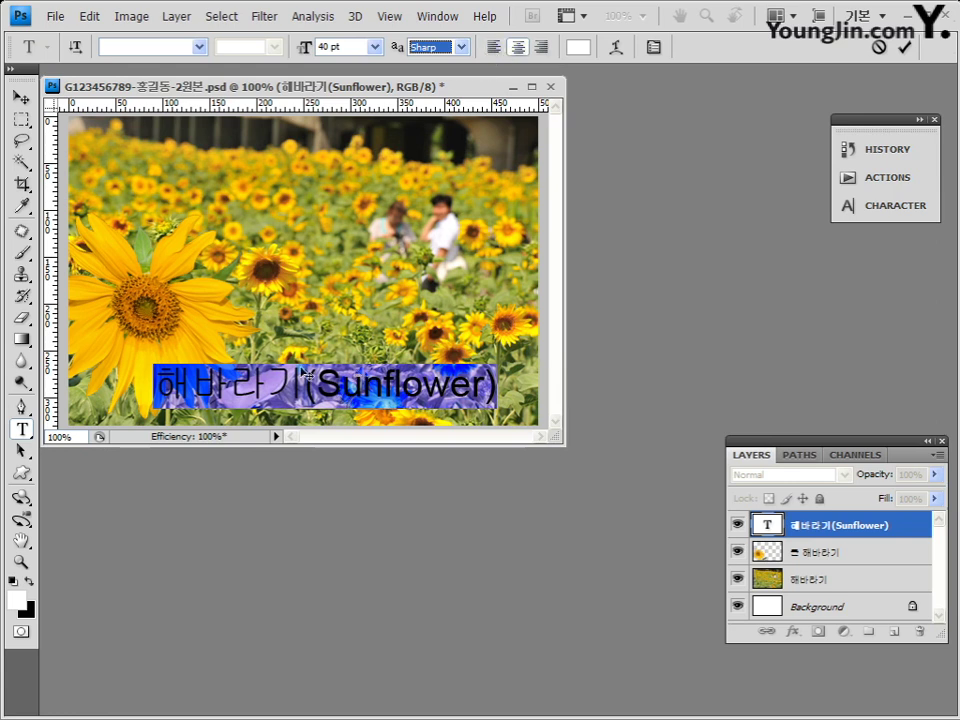
pyautogui.click(21, 97)
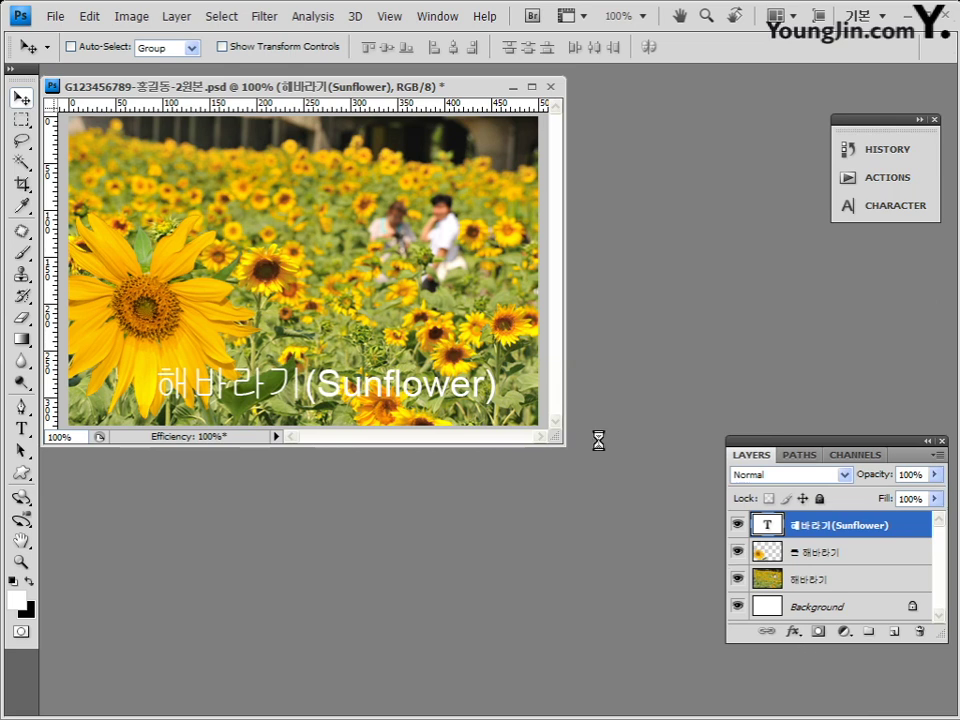
pyautogui.click(24, 429)
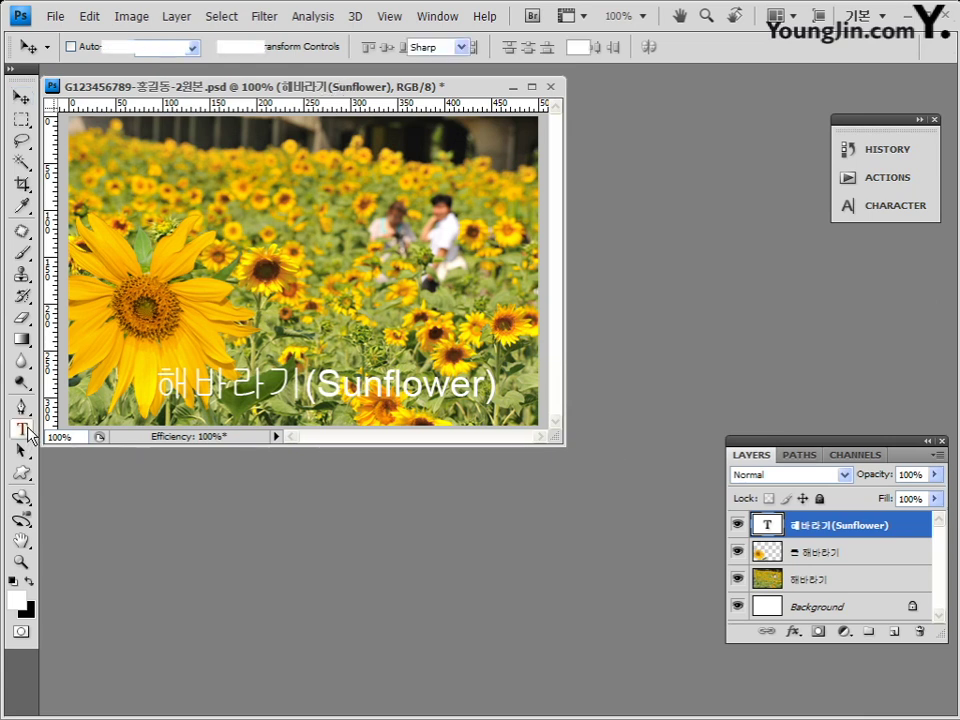
# - Open Warp Text for the 해바라기(Sunflower) layer, choose the Shell Upper style and move the dialog clear of the photo
pyautogui.rightClick(24, 429)
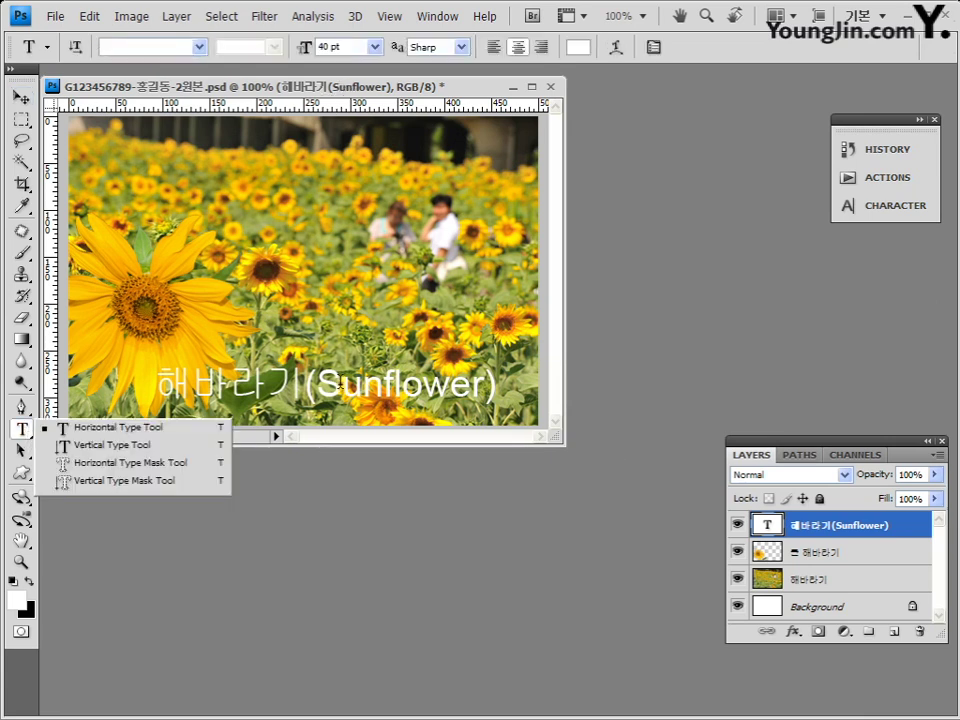
pyautogui.click(868, 536)
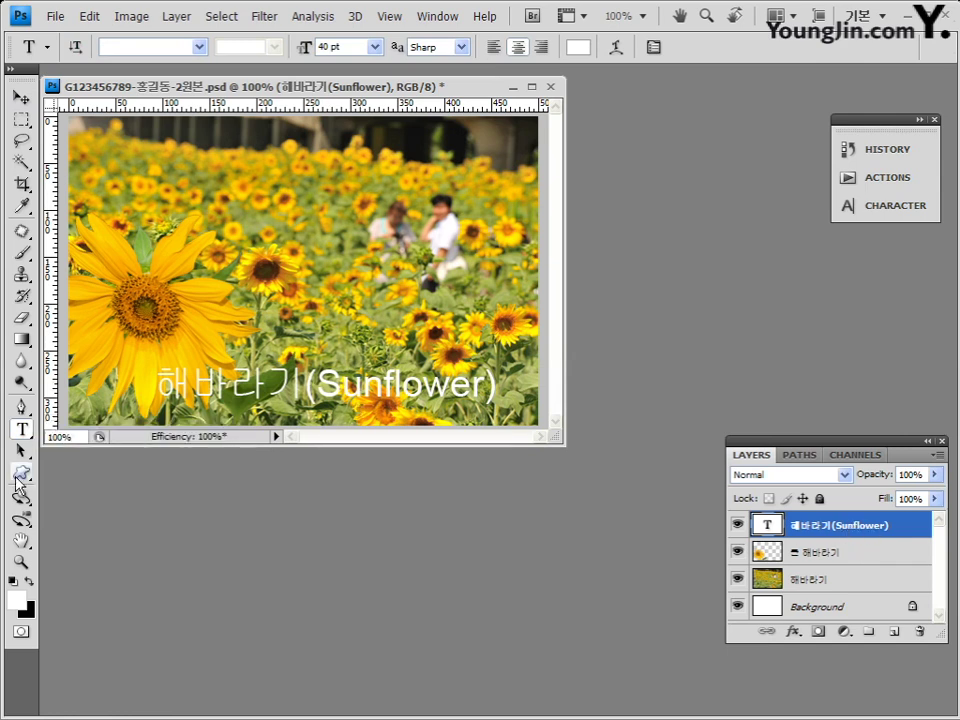
pyautogui.click(622, 52)
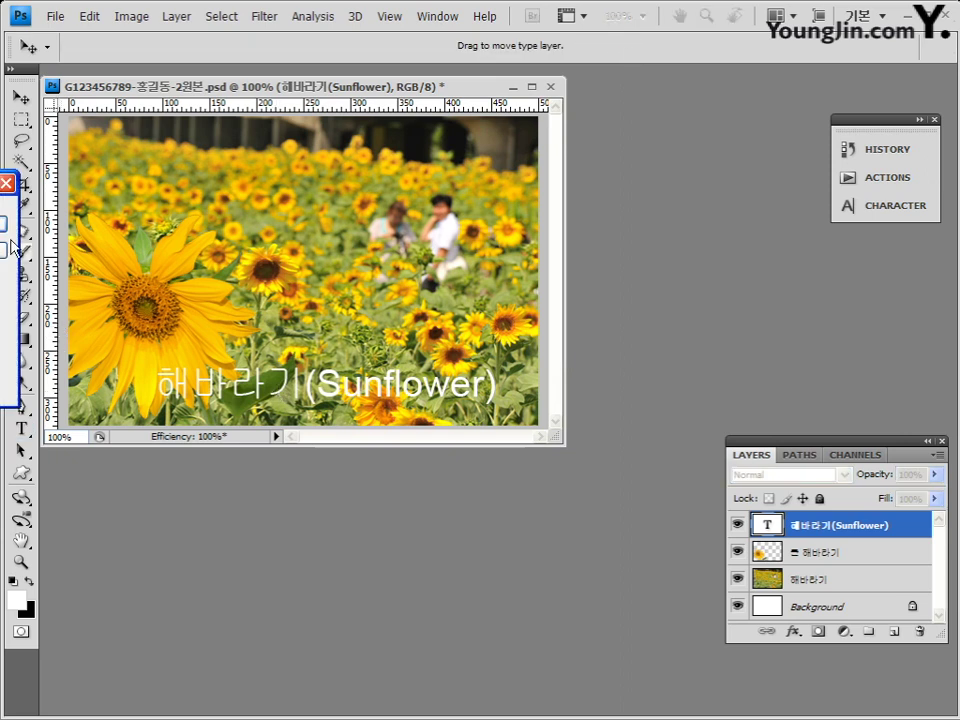
pyautogui.moveTo(2, 183); pyautogui.dragTo(718, 182)
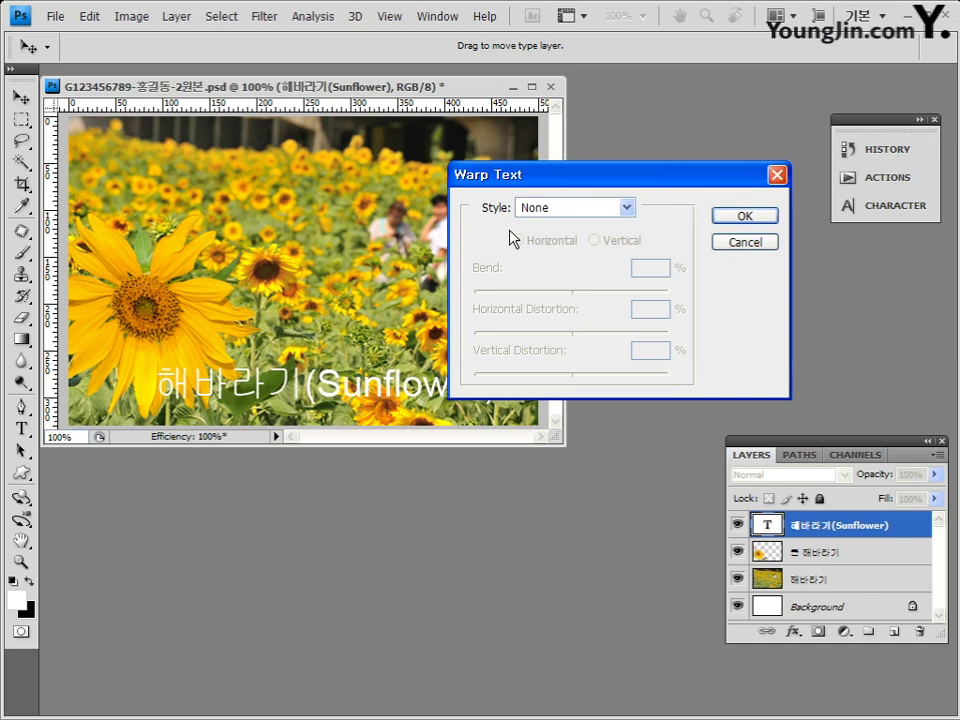
pyautogui.click(626, 210)
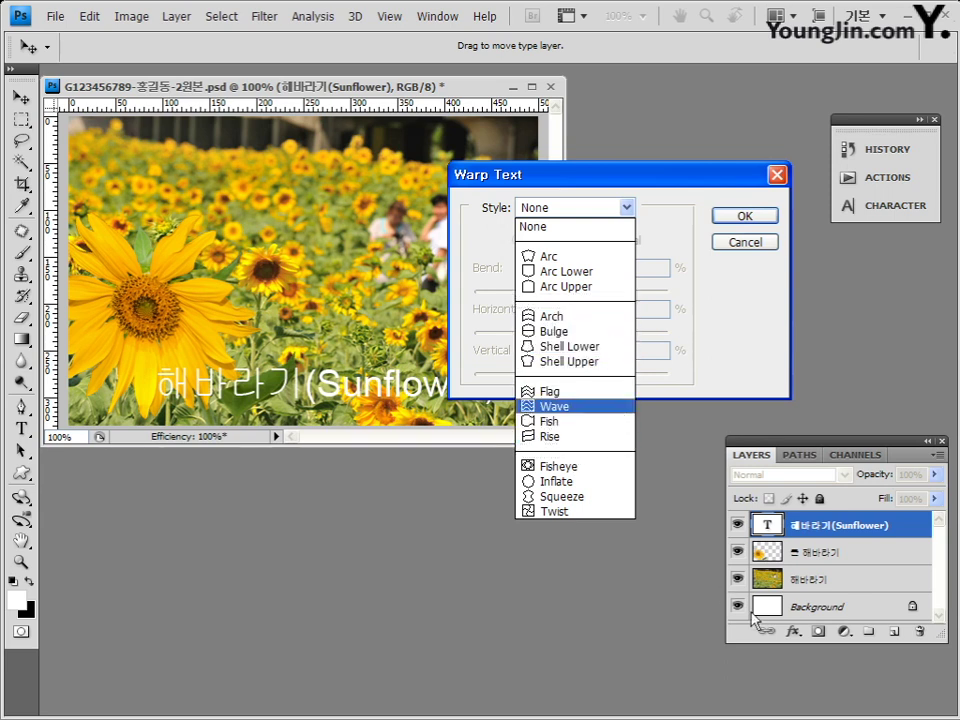
pyautogui.press('Escape')
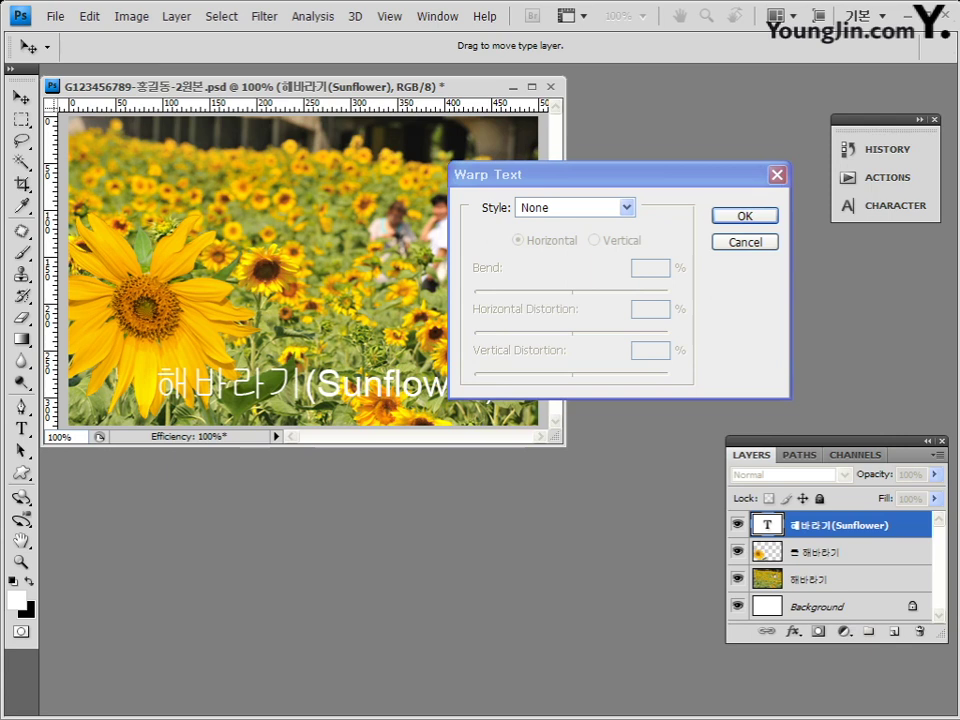
pyautogui.click(625, 208)
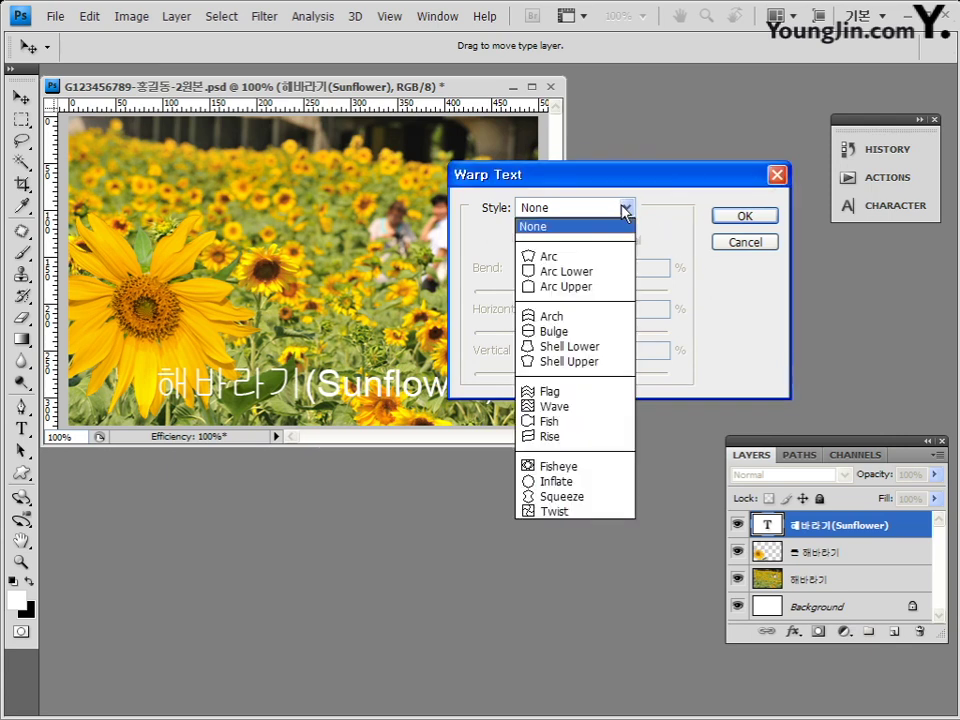
pyautogui.click(589, 364)
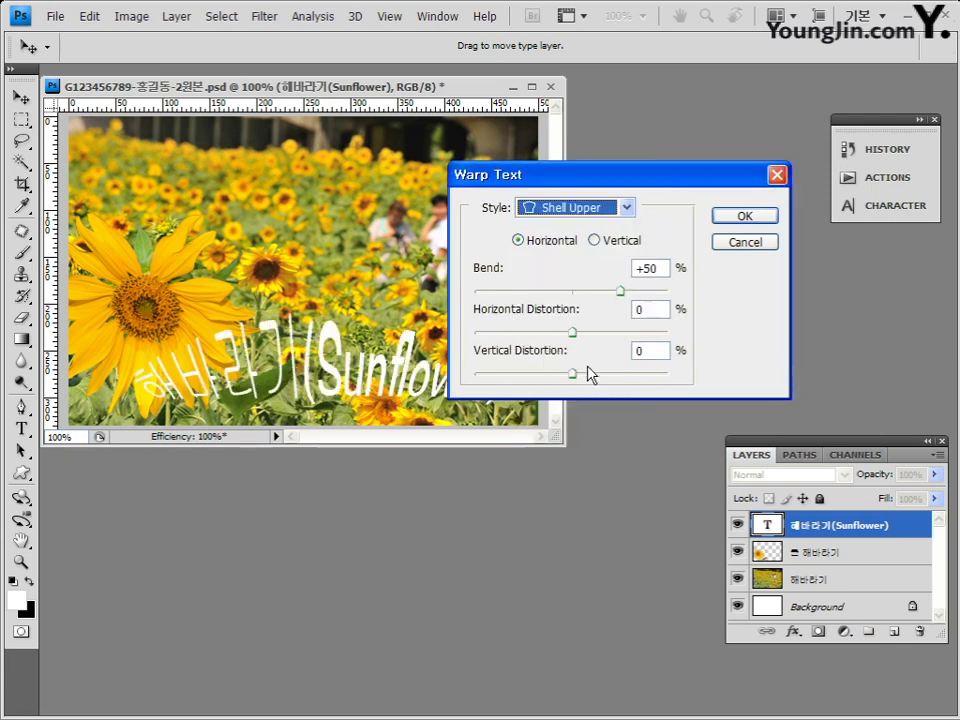
pyautogui.moveTo(623, 184); pyautogui.dragTo(737, 103)
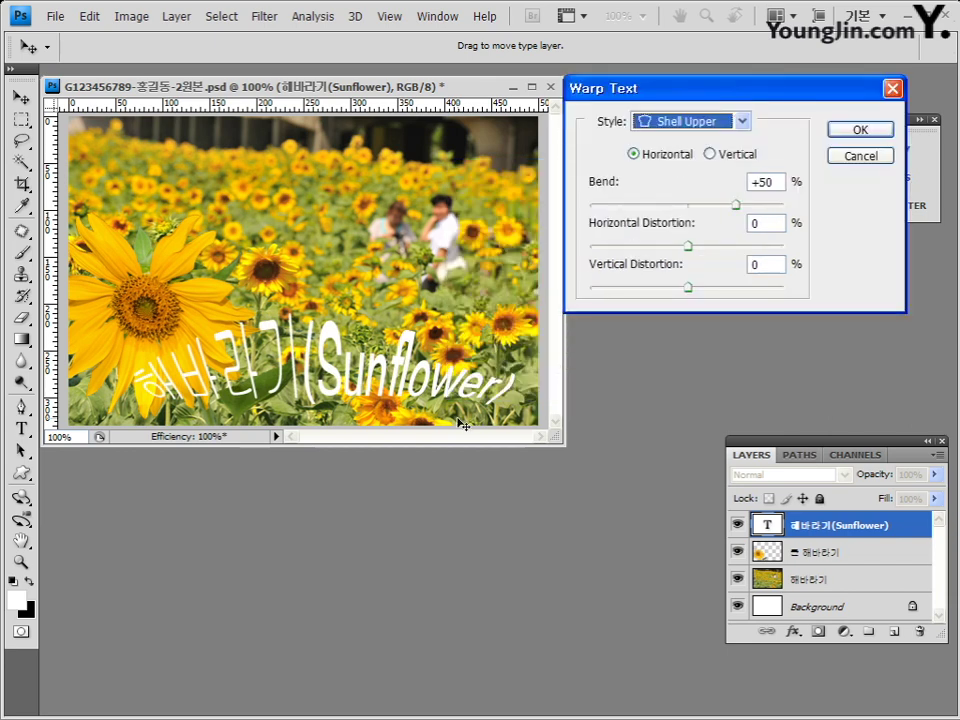
# - Try the Arc, Arc Lower, Arc Upper and Arch warp styles on the text and return to Shell Upper
pyautogui.click(705, 121)
pyautogui.click(665, 170)
pyautogui.click(705, 121)
pyautogui.click(682, 185)
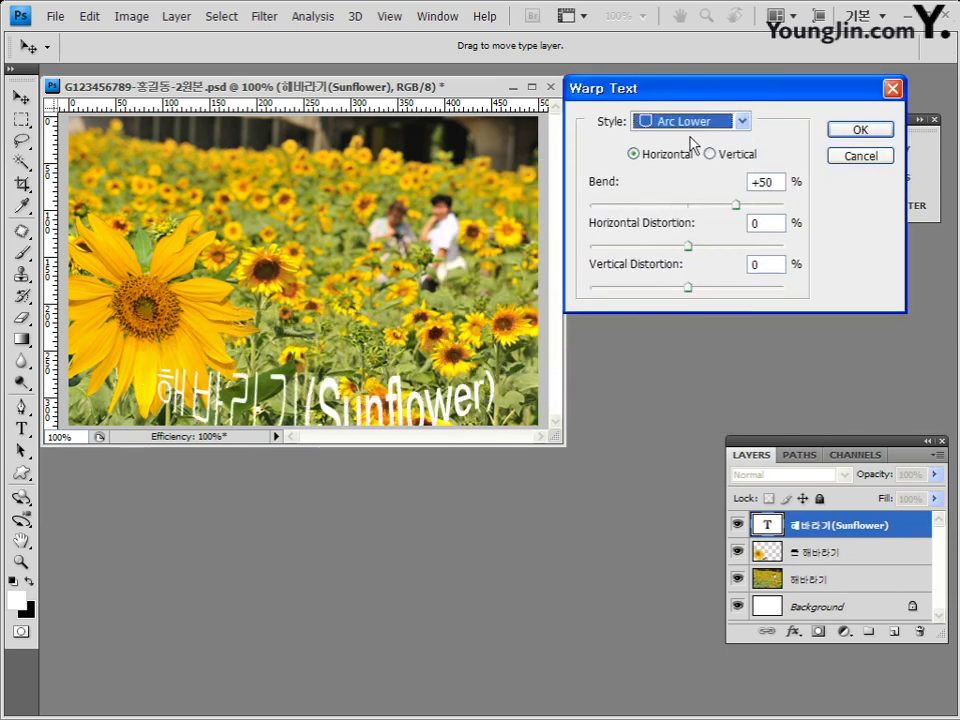
pyautogui.click(705, 121)
pyautogui.click(682, 200)
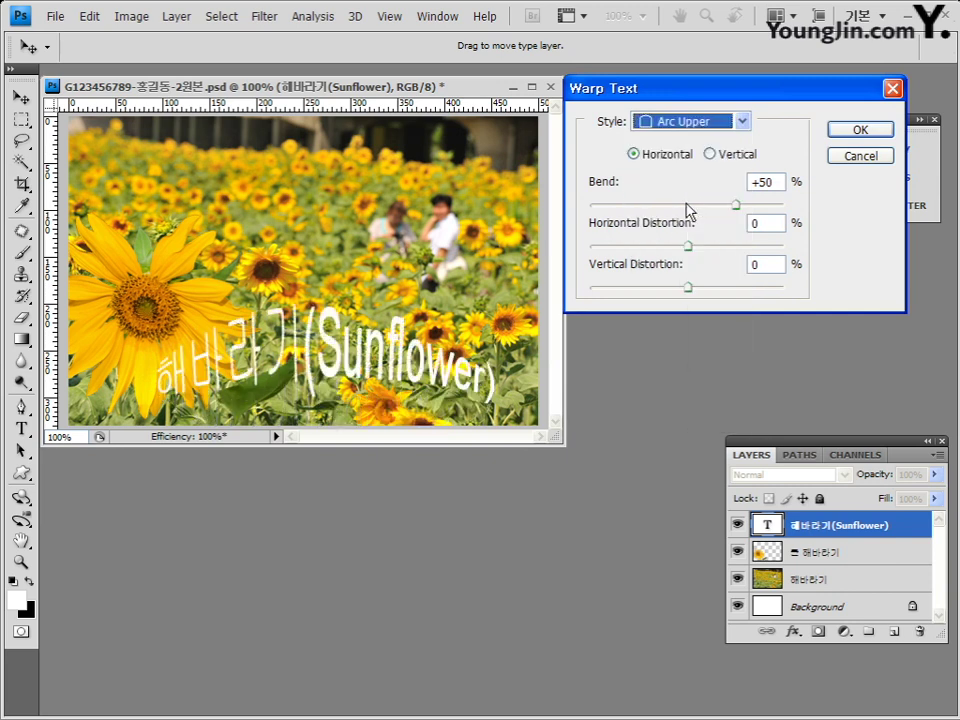
pyautogui.click(700, 122)
pyautogui.click(700, 230)
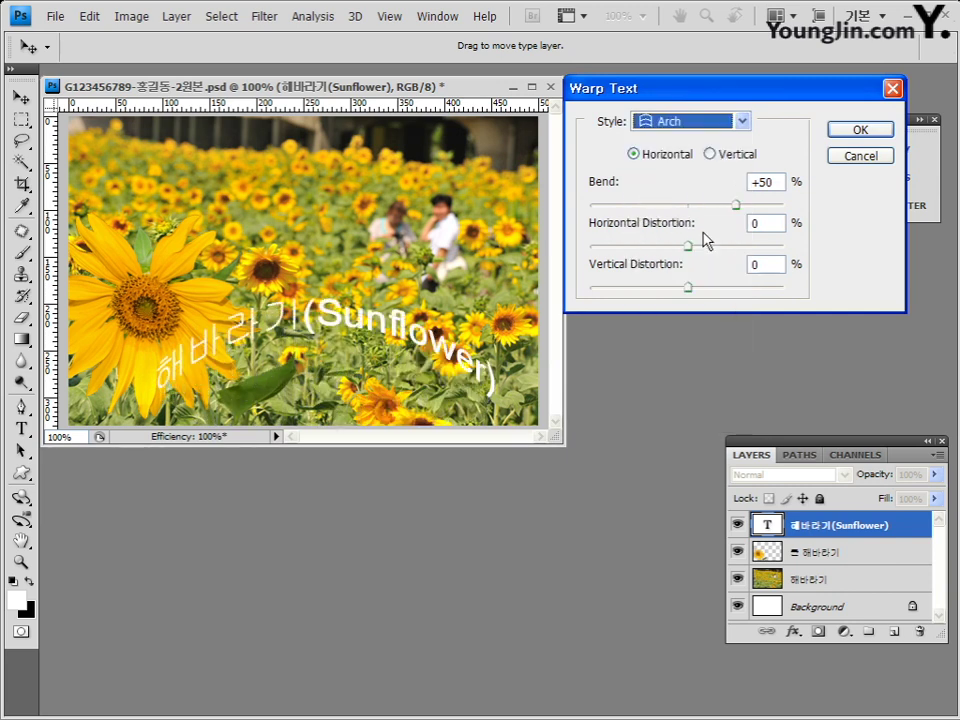
pyautogui.click(705, 121)
pyautogui.click(712, 275)
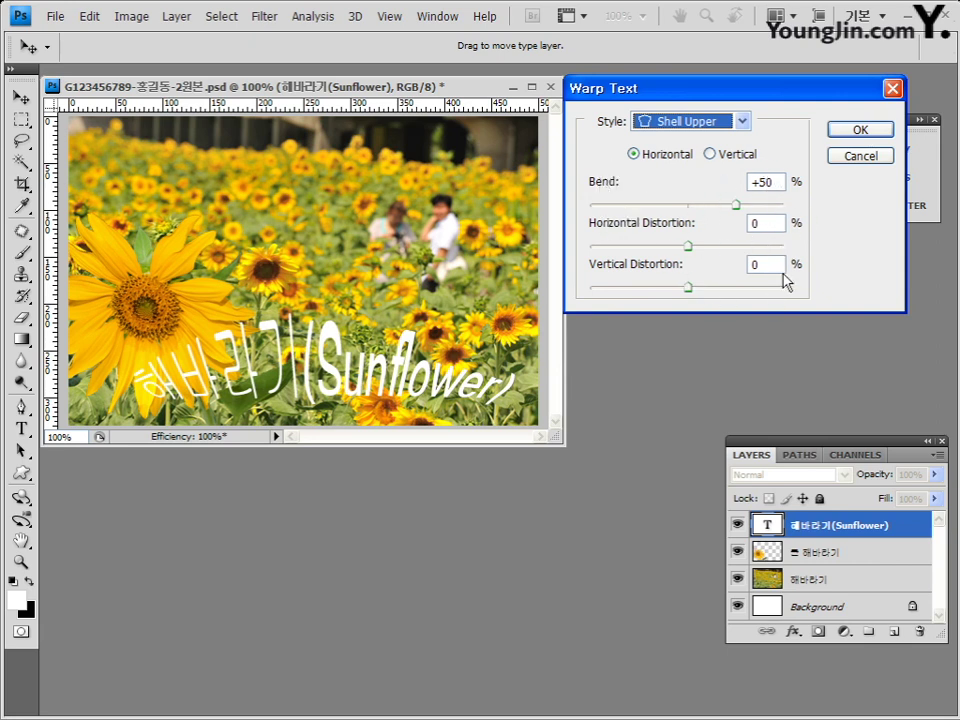
# - Compare the Vertical and Horizontal orientations of the Shell Upper warp, ending on Horizontal
pyautogui.click(710, 155)
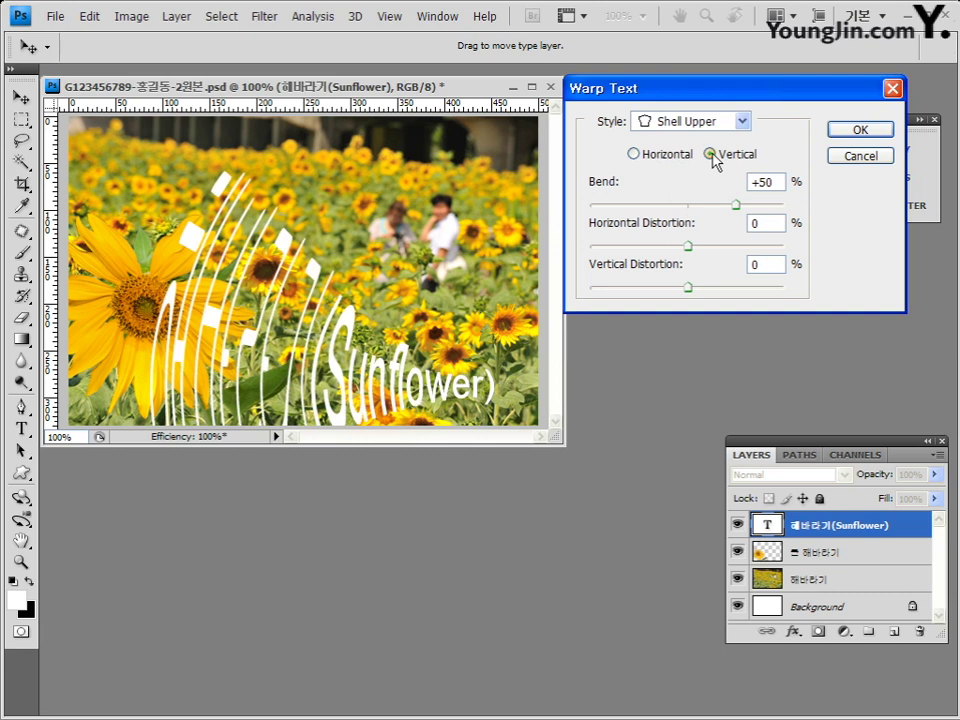
pyautogui.click(640, 157)
pyautogui.click(716, 156)
pyautogui.click(638, 157)
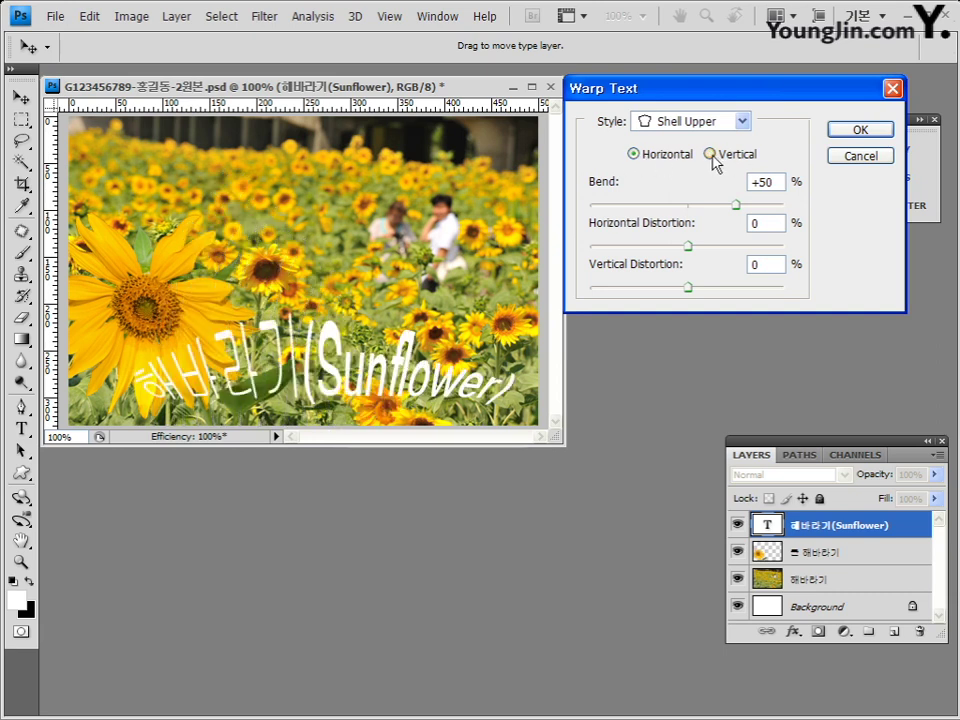
pyautogui.click(712, 155)
pyautogui.click(634, 155)
# - Apply the horizontal Shell Upper warp with +50% bend and shift the warped text slightly to the right with the Move tool
pyautogui.click(859, 136)
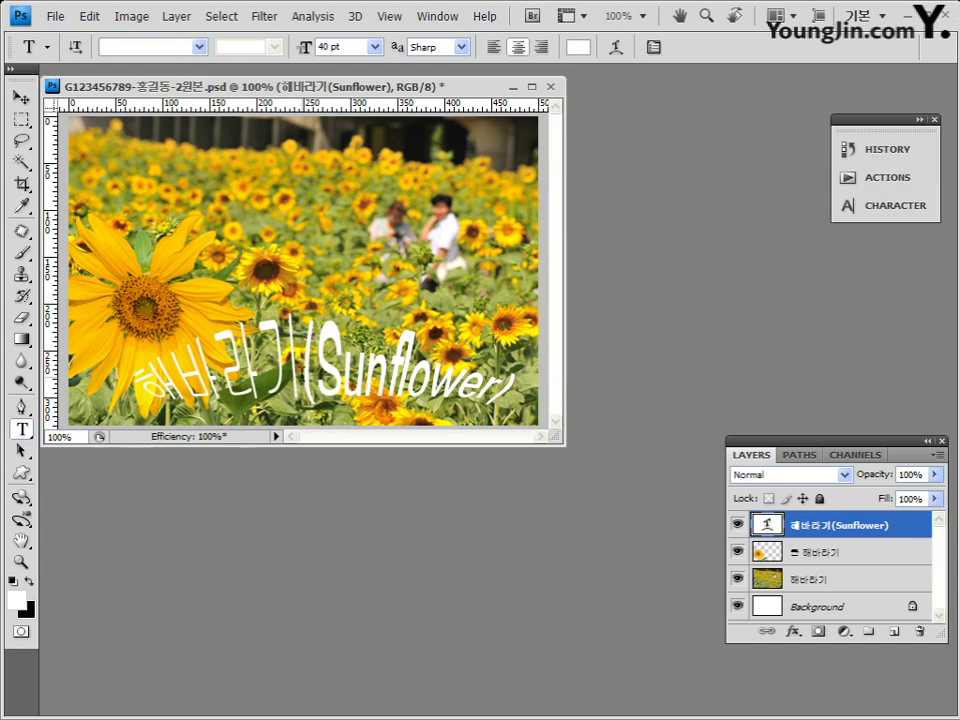
pyautogui.click(20, 97)
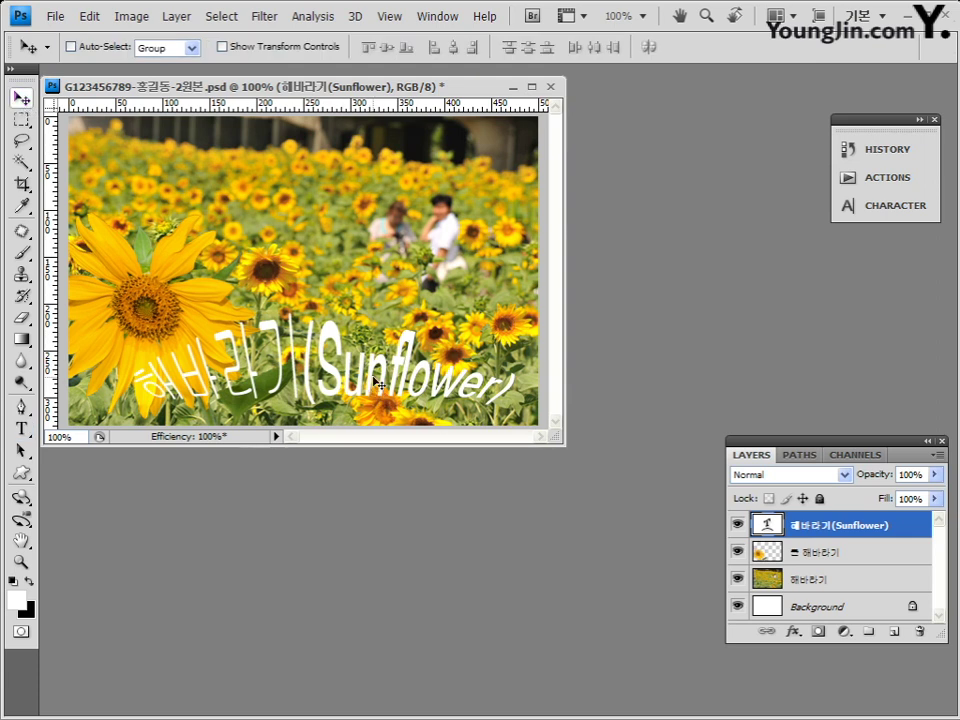
pyautogui.moveTo(378, 383)
pyautogui.mouseDown()
pyautogui.moveTo(362, 385)
pyautogui.moveTo(370, 383)
pyautogui.mouseUp()
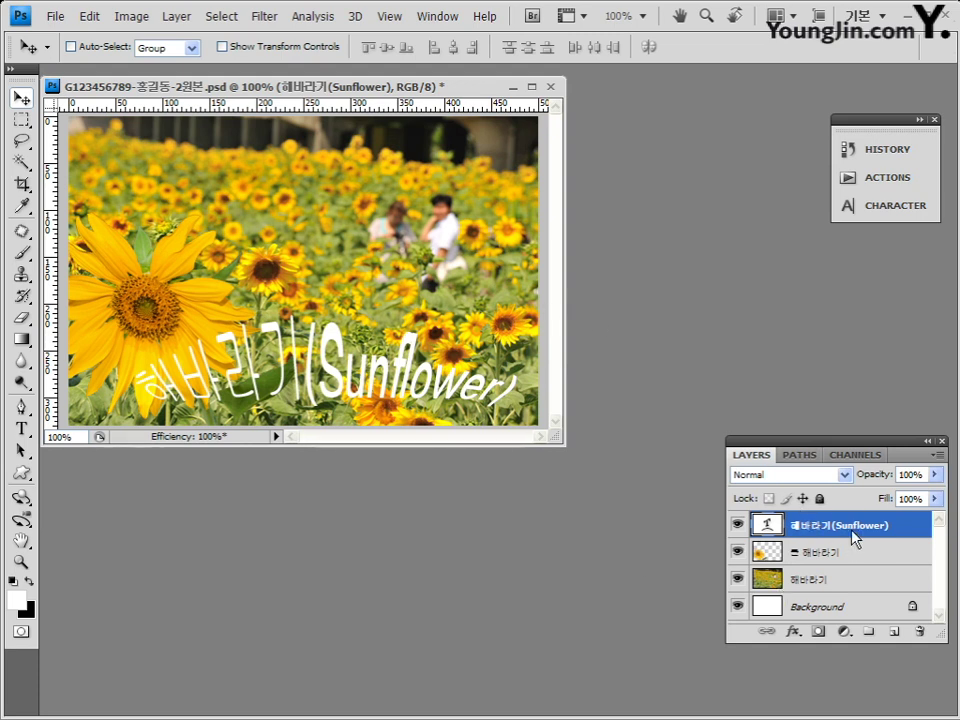
# - Select the 큰 해바라기 layer and examine its Layer Style blending options and Drop Shadow settings without applying anything
pyautogui.click(821, 557)
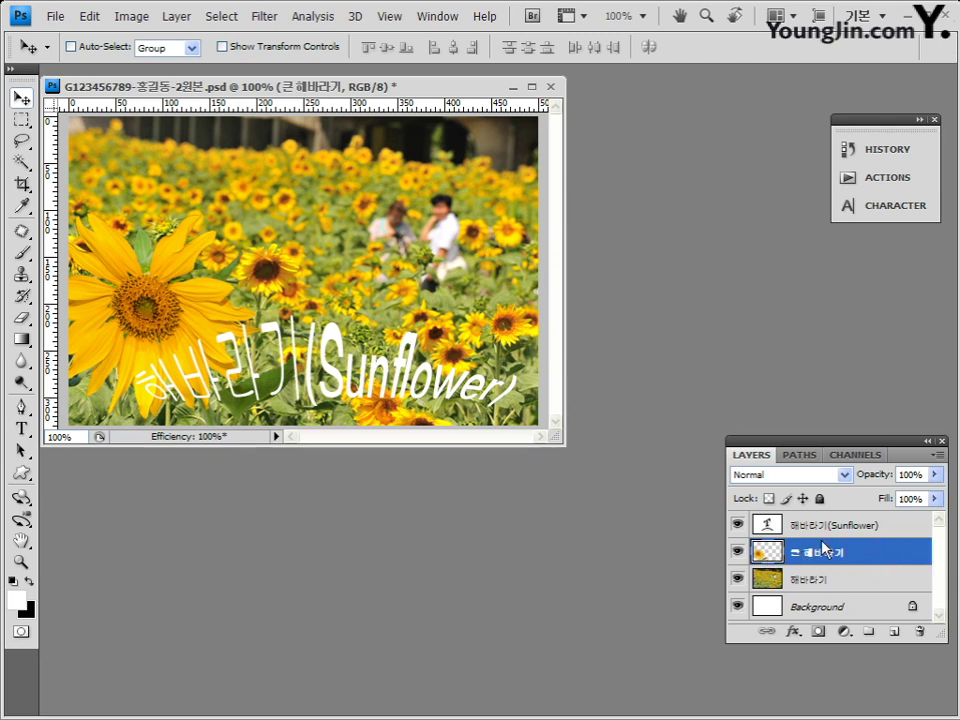
pyautogui.doubleClick(889, 552)
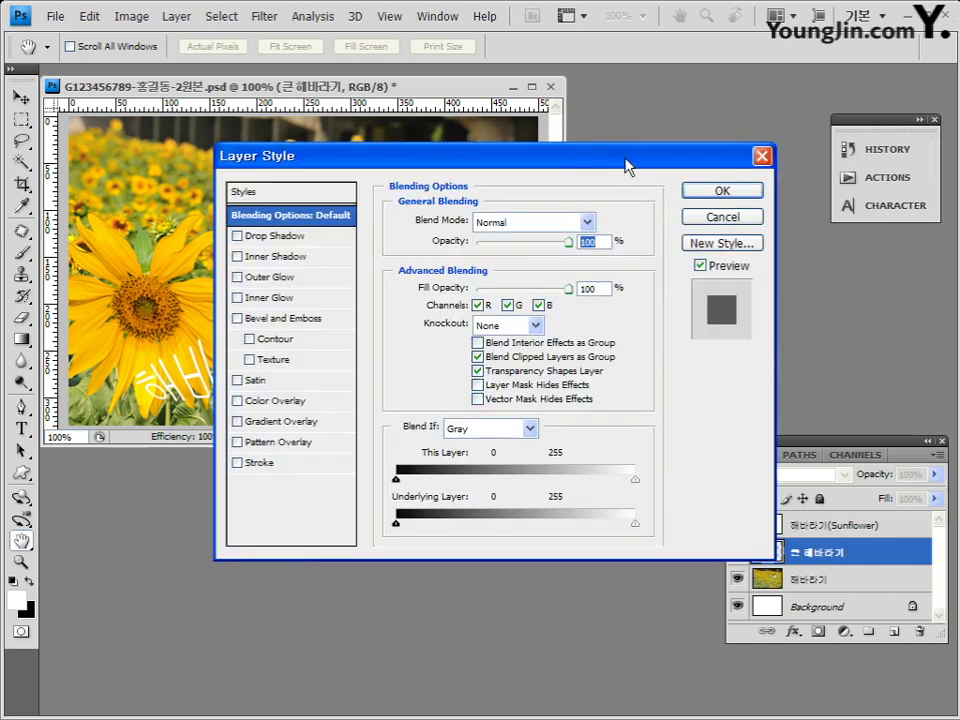
pyautogui.moveTo(627, 167); pyautogui.dragTo(550, 139)
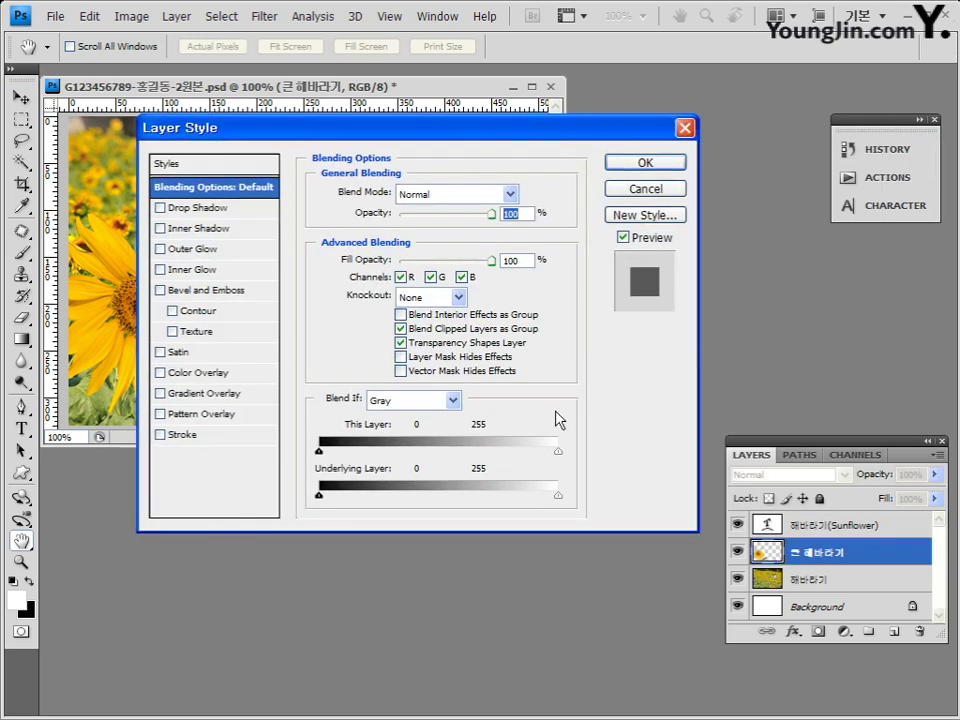
pyautogui.click(664, 190)
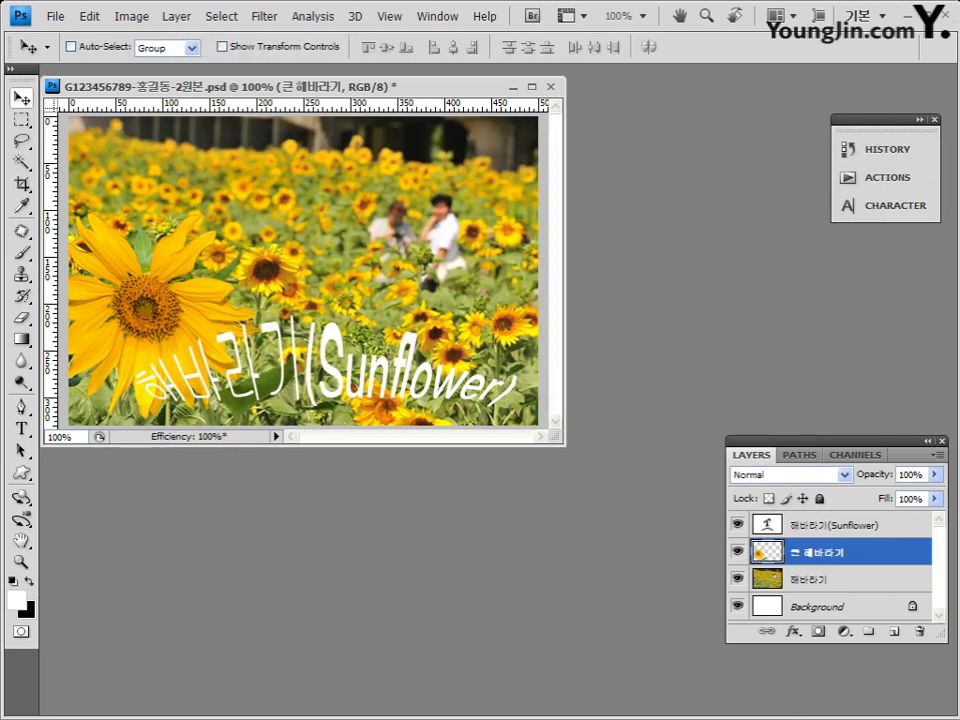
pyautogui.moveTo(851, 453); pyautogui.dragTo(832, 290)
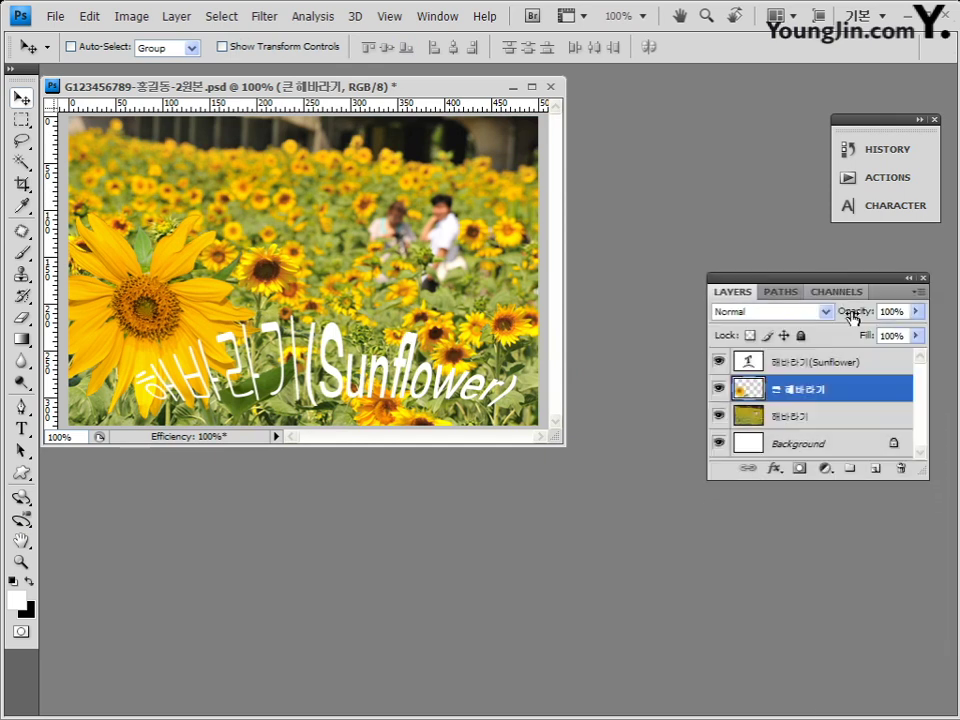
pyautogui.click(774, 469)
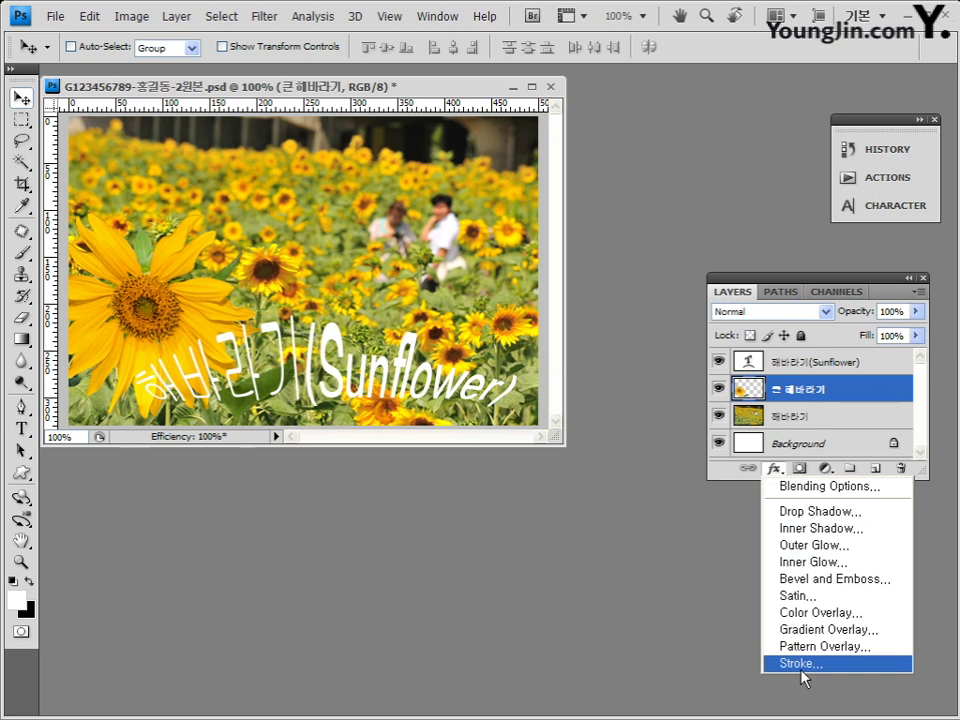
pyautogui.click(820, 512)
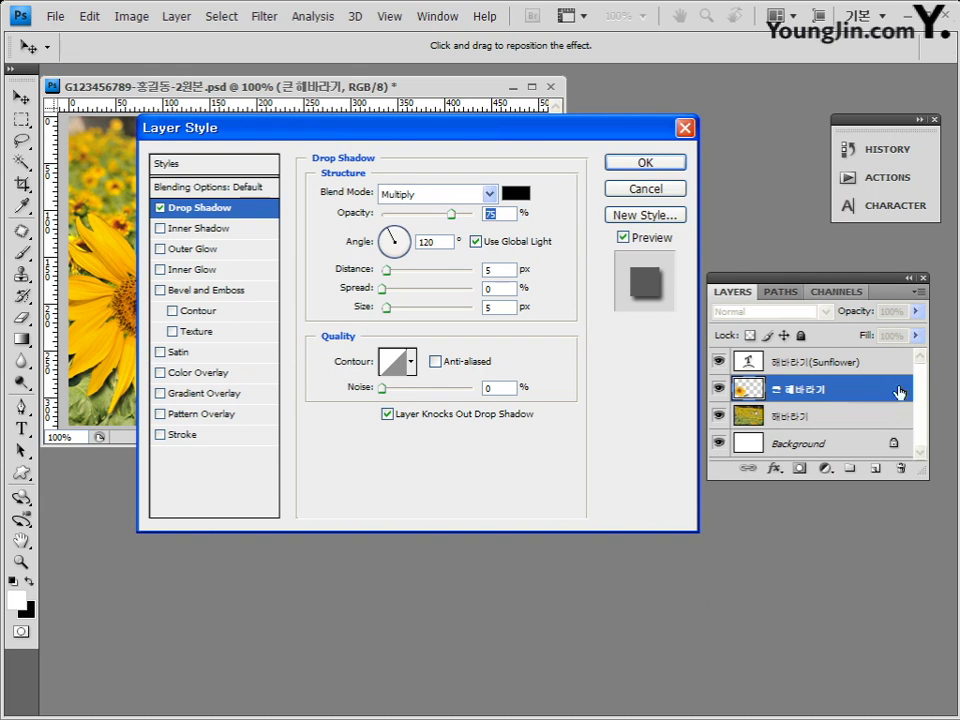
pyautogui.click(645, 188)
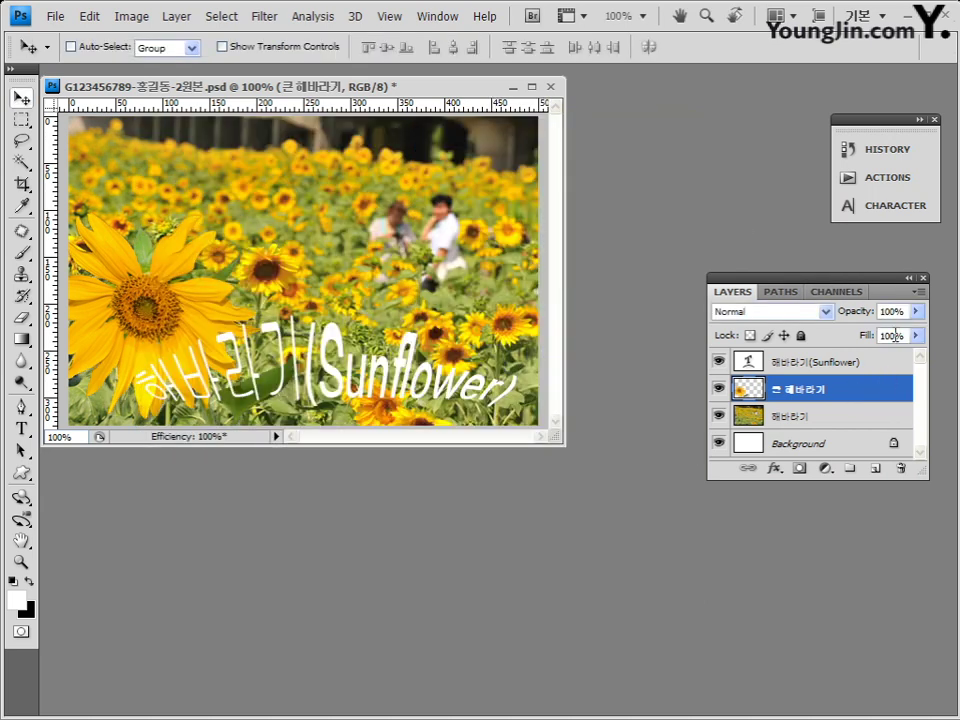
# - Apply a Drop Shadow with a size of 10 px to the 큰 해바라기 layer
pyautogui.moveTo(860, 287); pyautogui.dragTo(864, 318)
pyautogui.doubleClick(881, 424)
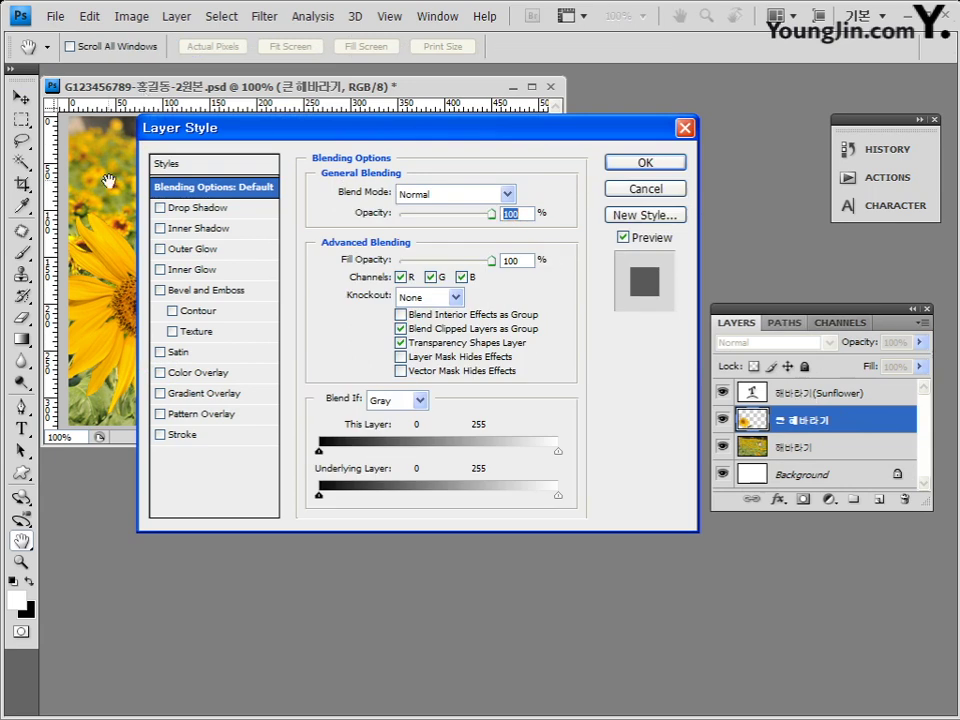
pyautogui.click(191, 212)
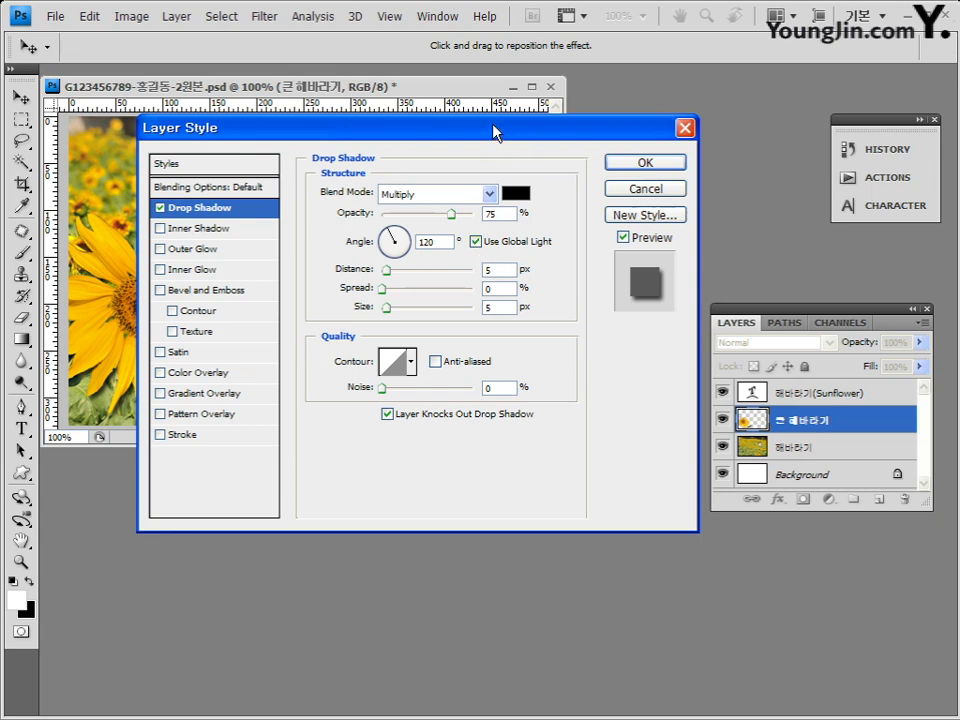
pyautogui.moveTo(493, 132); pyautogui.dragTo(474, 133)
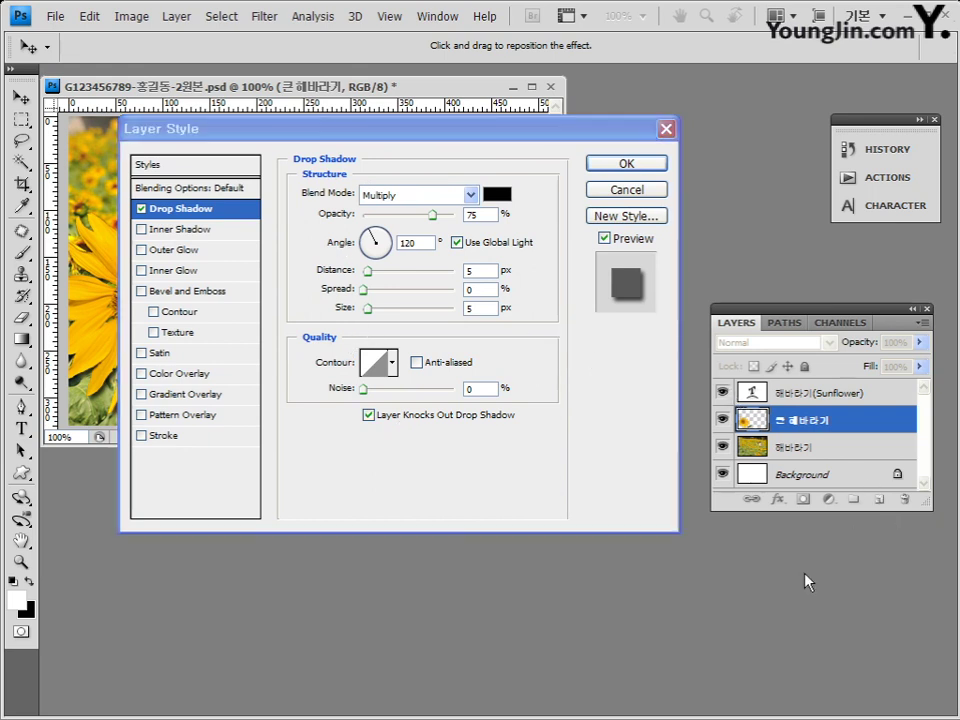
pyautogui.click(212, 218)
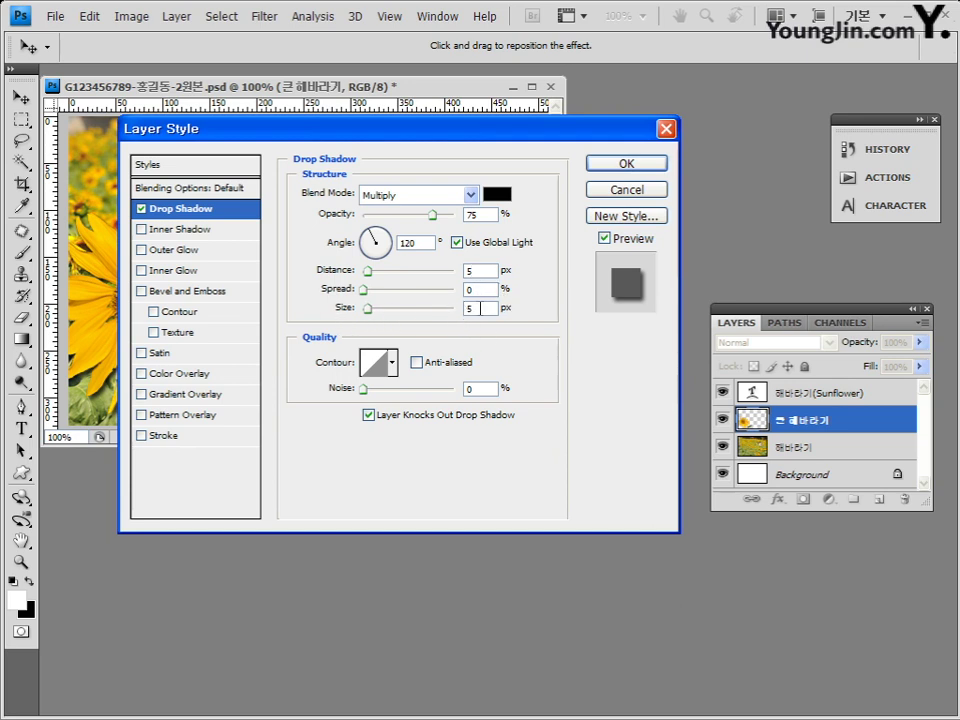
pyautogui.write('10')
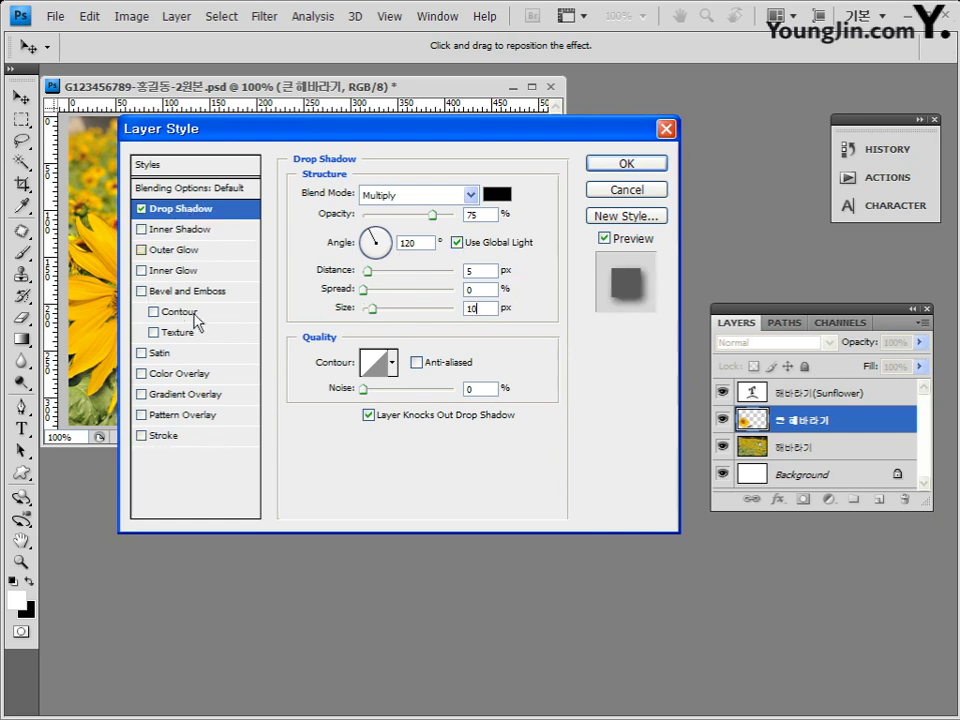
pyautogui.click(627, 164)
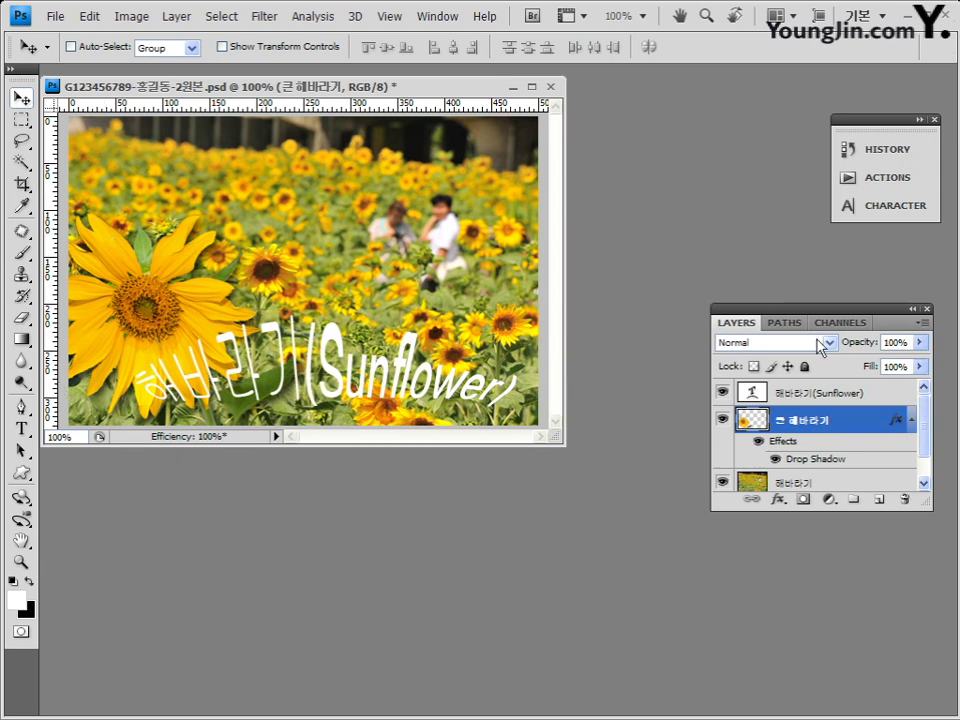
# - Toggle the visibility of the 큰 해바라기 layer's Drop Shadow repeatedly to compare the flower with and without it
pyautogui.click(776, 460)
pyautogui.click(776, 460)
pyautogui.click(776, 460)
pyautogui.click(776, 460)
pyautogui.click(777, 461)
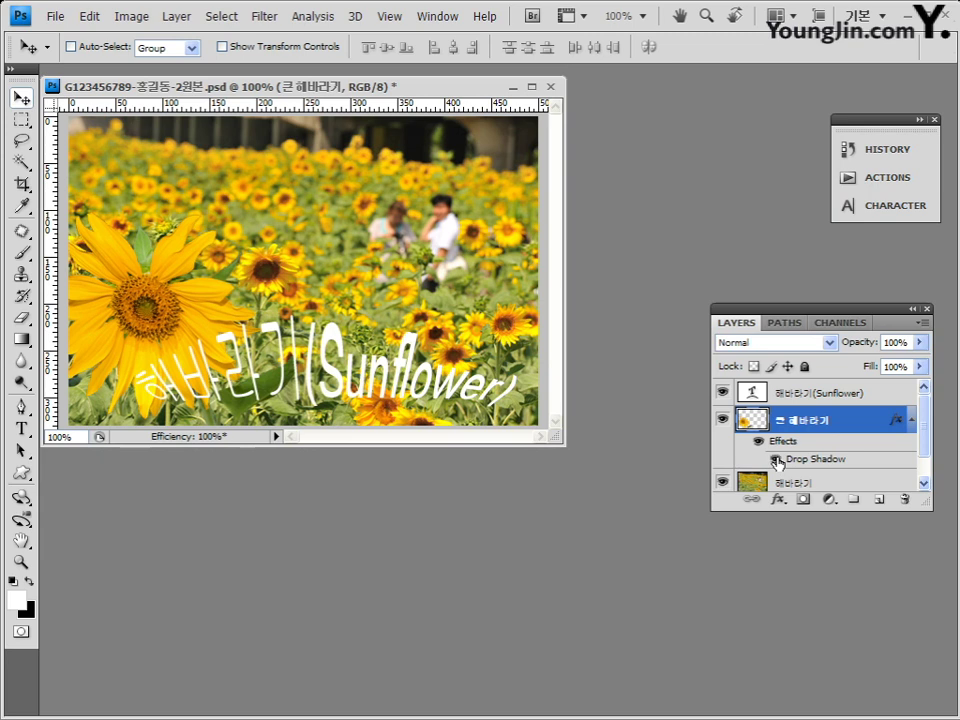
pyautogui.click(776, 461)
pyautogui.click(776, 461)
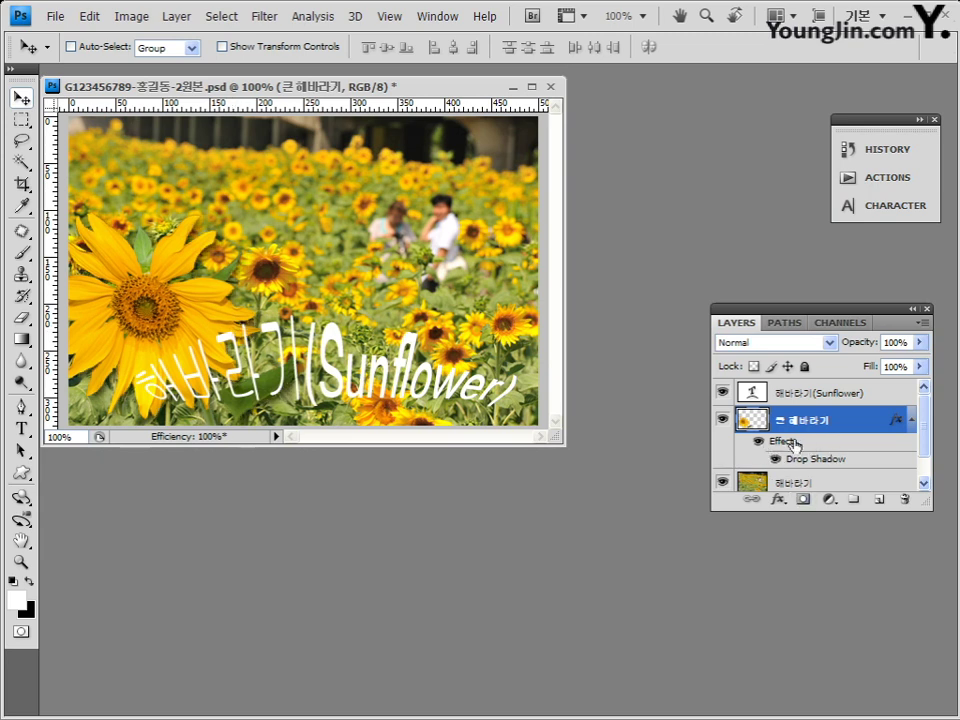
# - Switch the visibility of all effects on the 큰 해바라기 layer off, on and off again
pyautogui.click(761, 443)
pyautogui.click(762, 444)
pyautogui.click(763, 446)
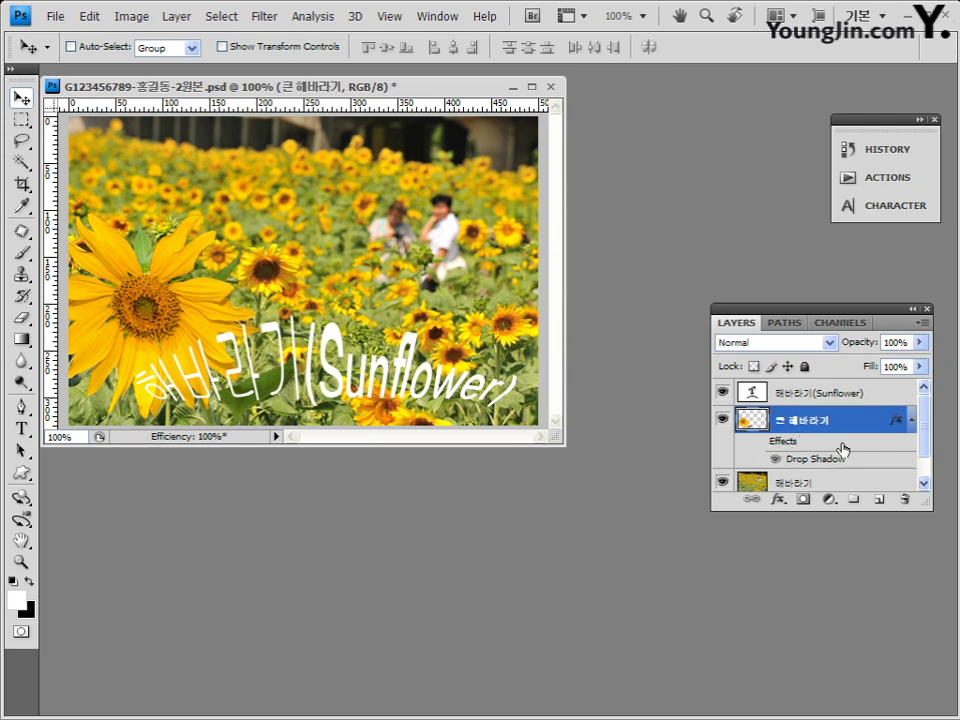
# - Turn the 큰 해바라기 layer's effects back on and save the document
pyautogui.click(758, 441)
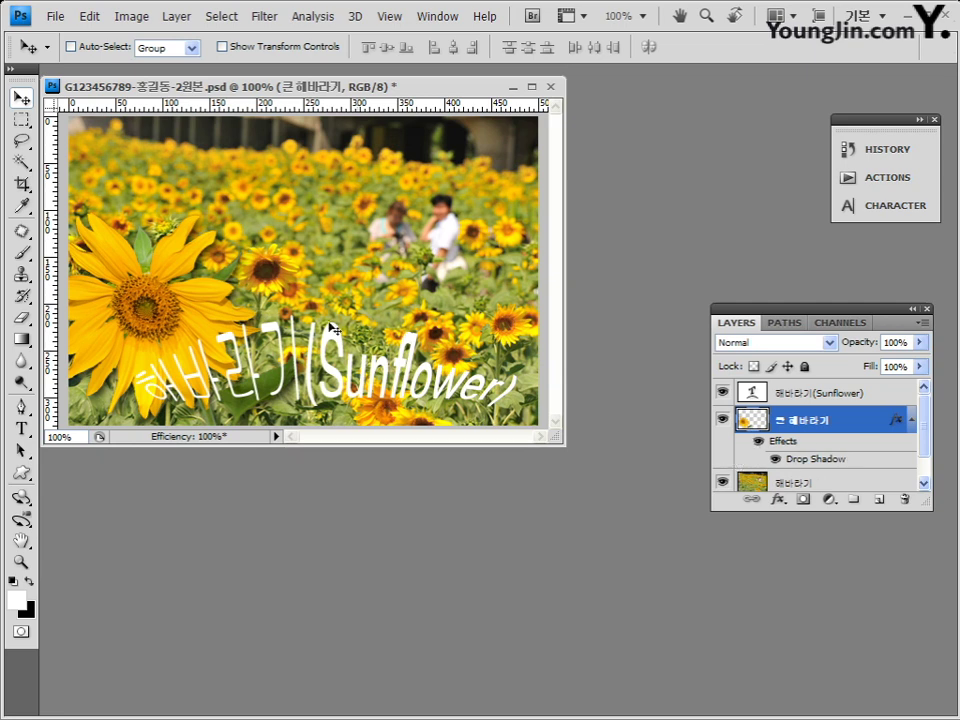
pyautogui.click(911, 421)
pyautogui.click(911, 421)
pyautogui.click(55, 16)
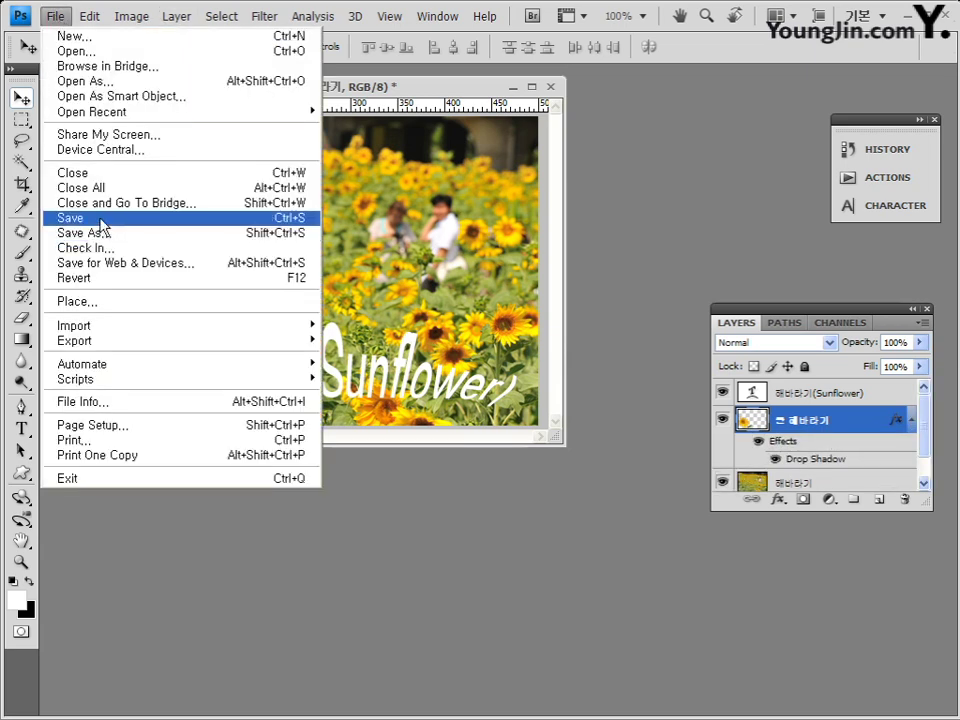
pyautogui.click(95, 218)
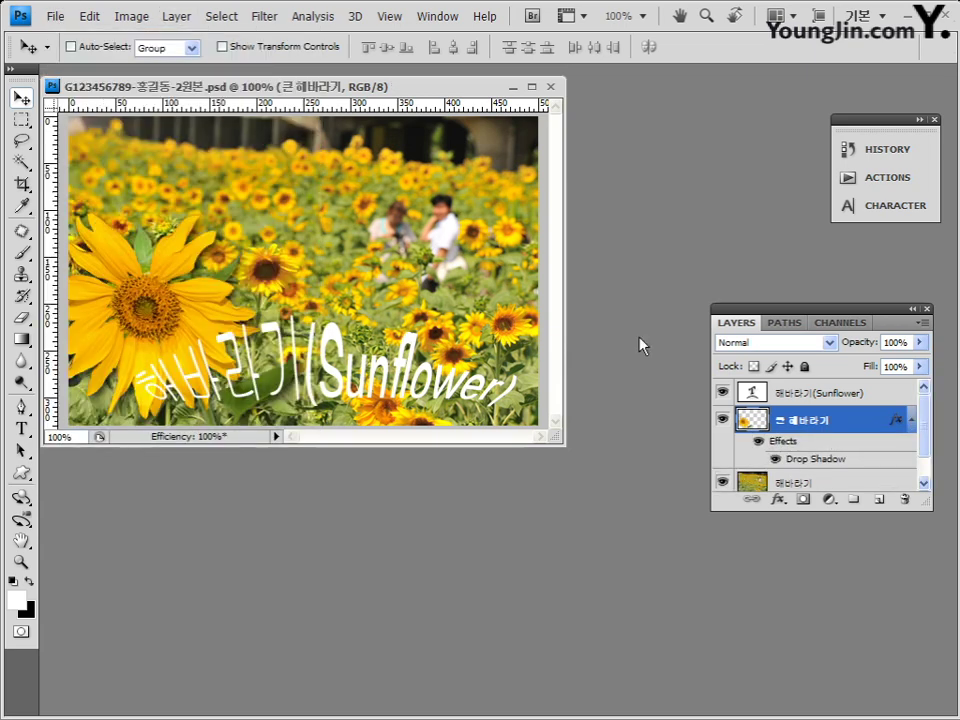
pyautogui.click(908, 421)
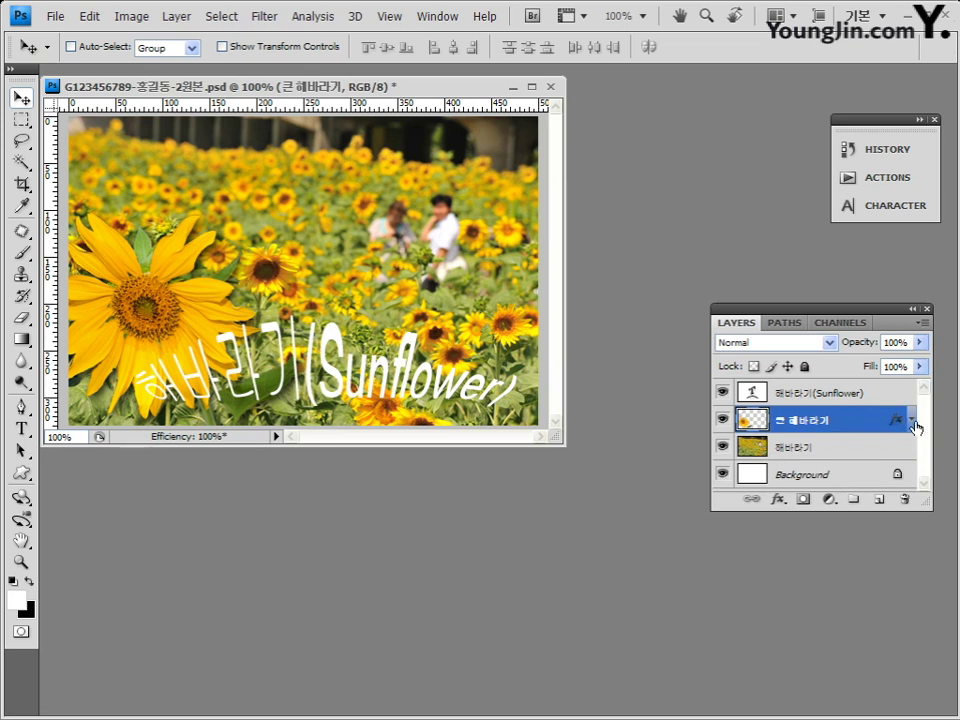
pyautogui.click(912, 422)
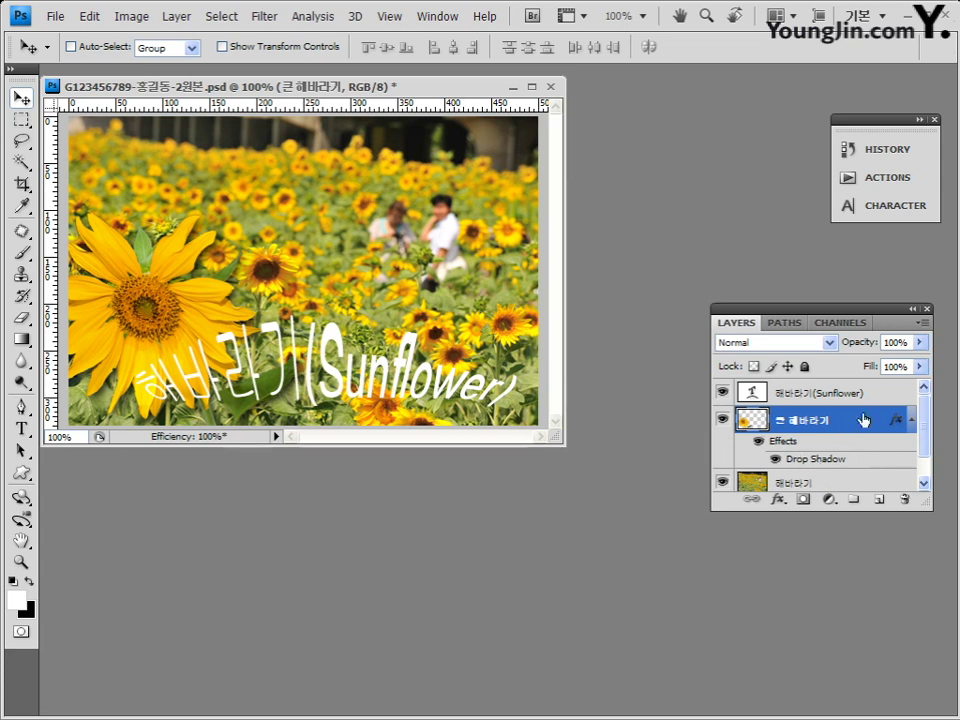
# - Add a 3 px outside Stroke in colour #33ff33 to the 해바라기(Sunflower) text layer
pyautogui.click(815, 394)
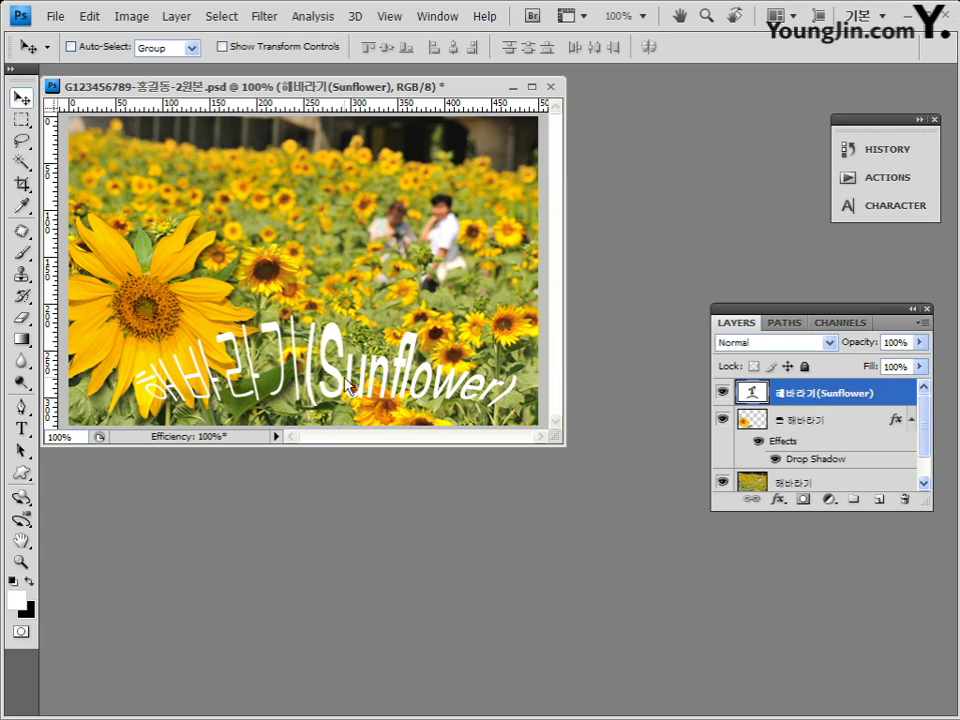
pyautogui.doubleClick(900, 398)
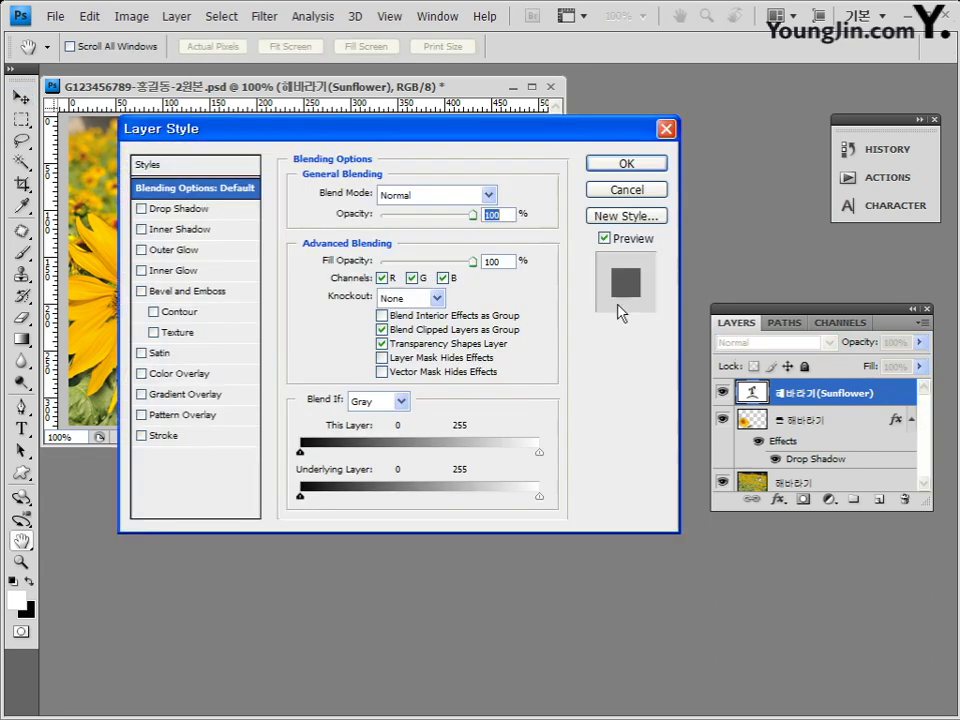
pyautogui.moveTo(518, 140); pyautogui.dragTo(553, 143)
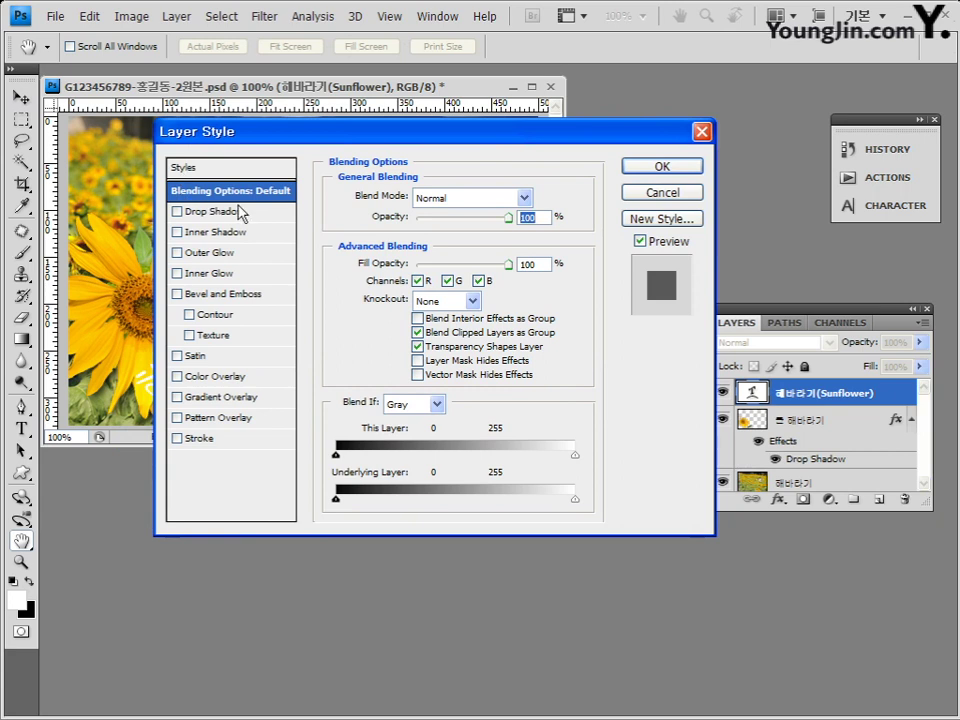
pyautogui.click(201, 439)
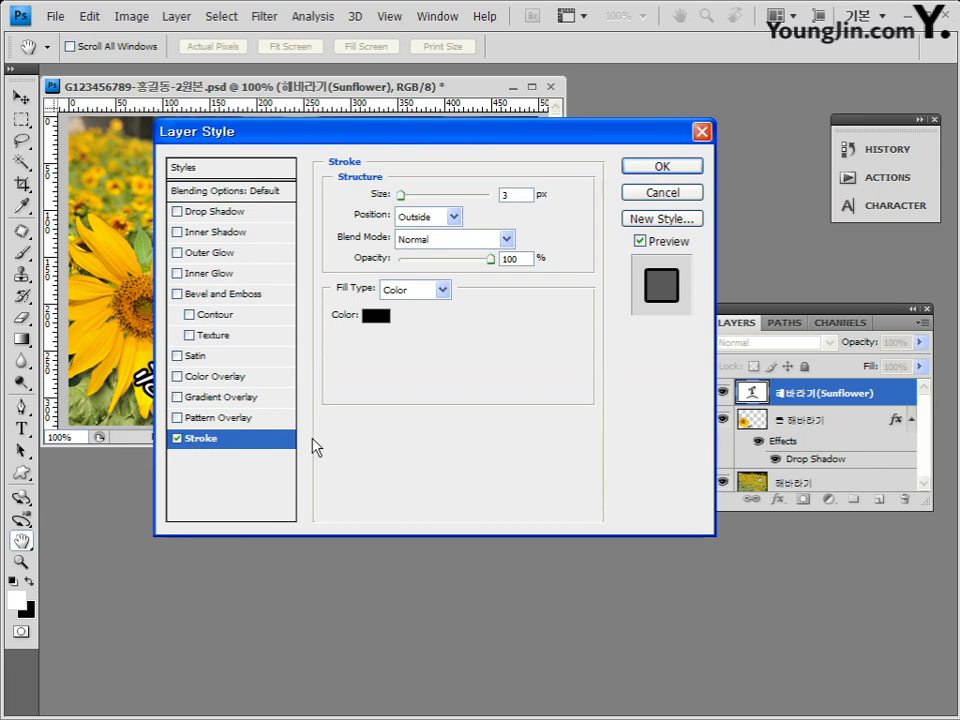
pyautogui.click(376, 316)
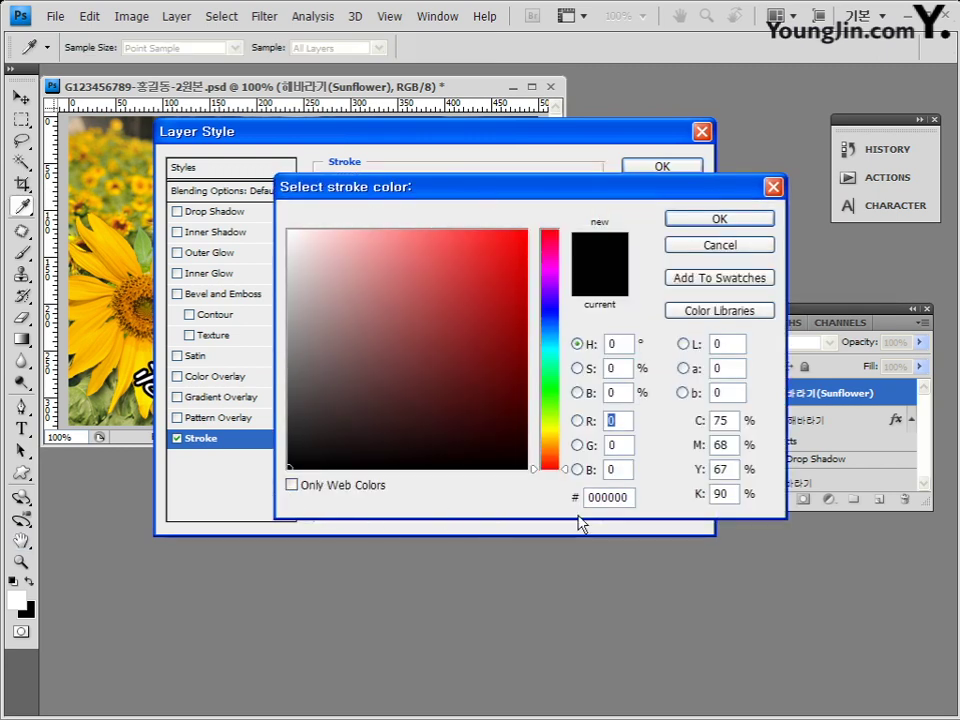
pyautogui.doubleClick(619, 497)
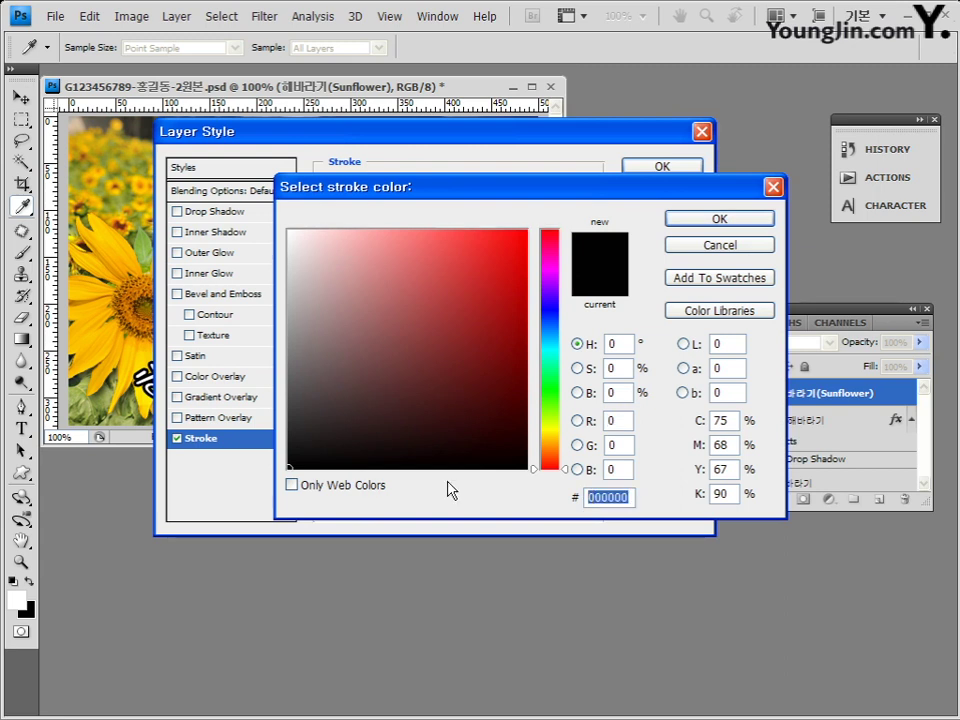
pyautogui.write('33fff')
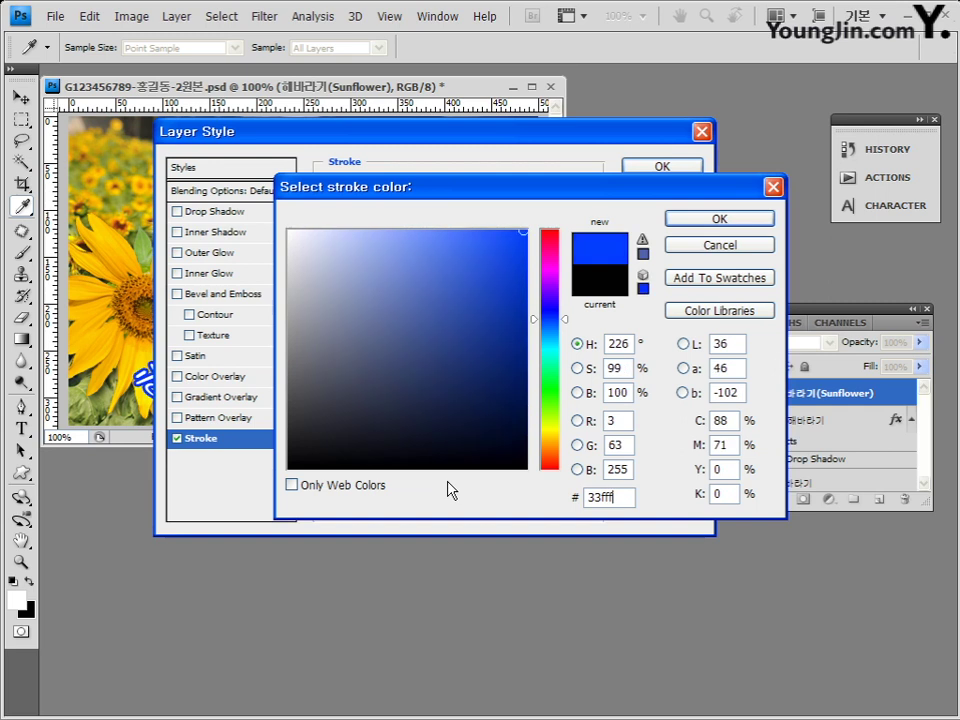
pyautogui.press('BackSpace')
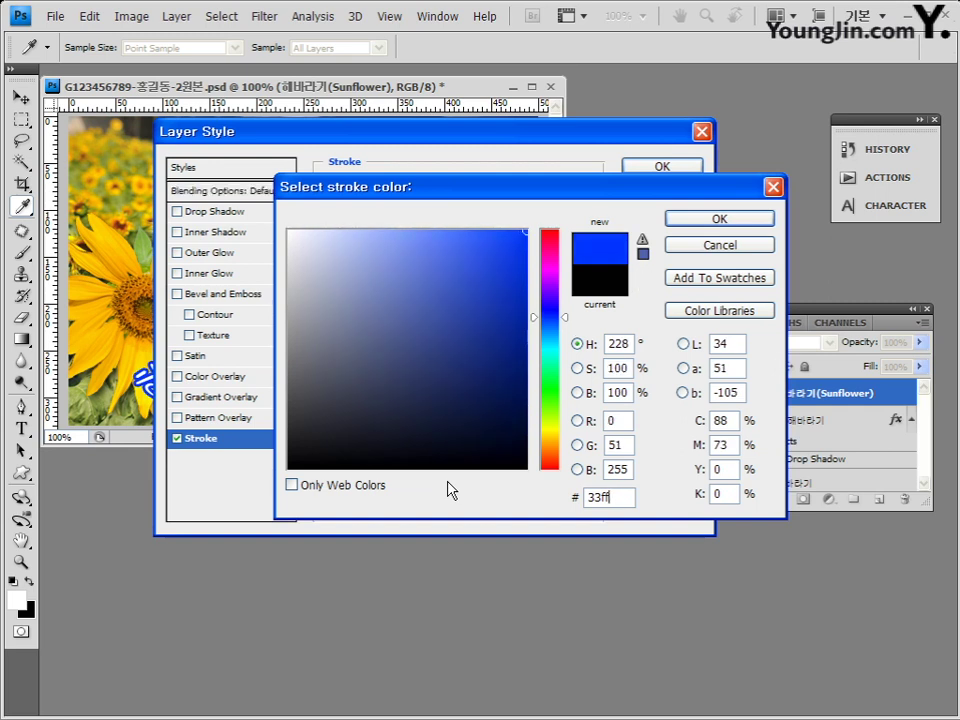
pyautogui.write('33')
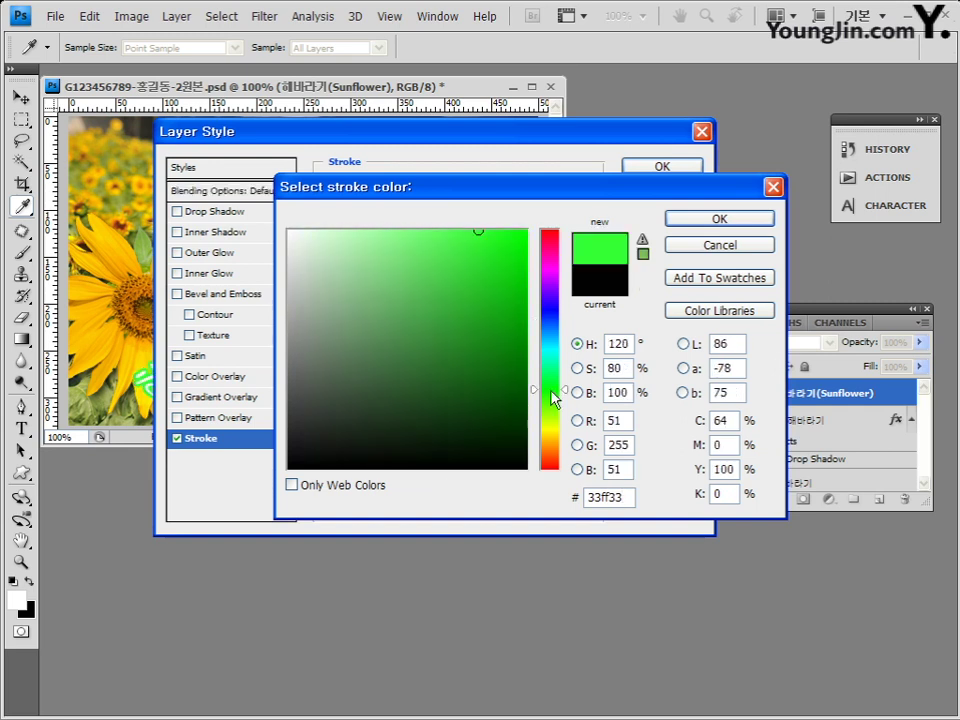
pyautogui.click(727, 220)
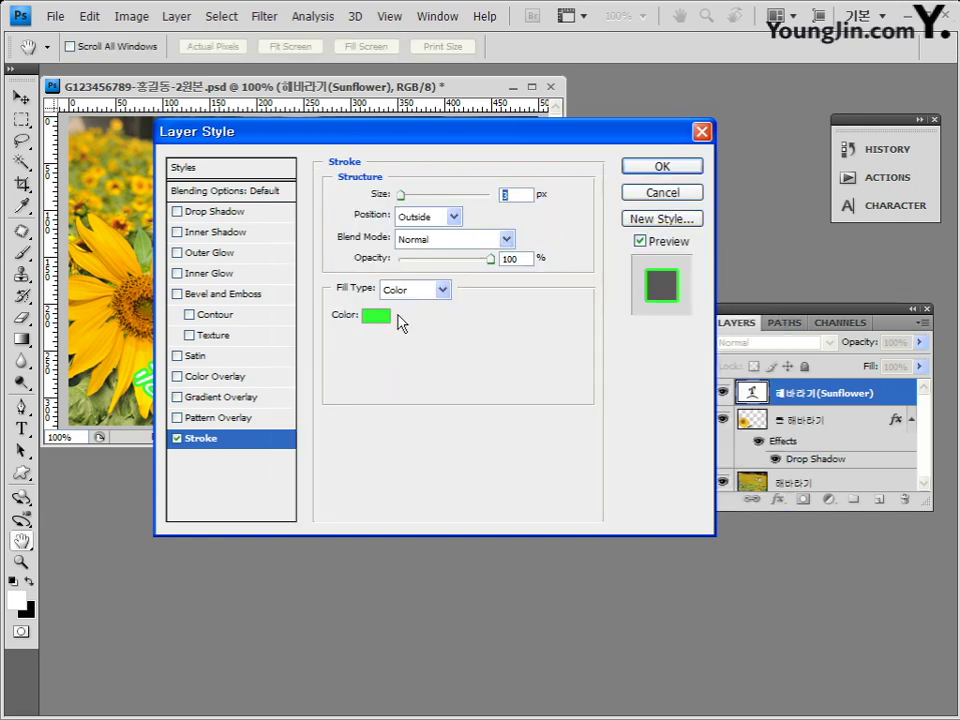
# - Add a Drop Shadow with 75% opacity and 5 px distance and size to the text, preview each effect off and on, and apply the styles
pyautogui.click(224, 214)
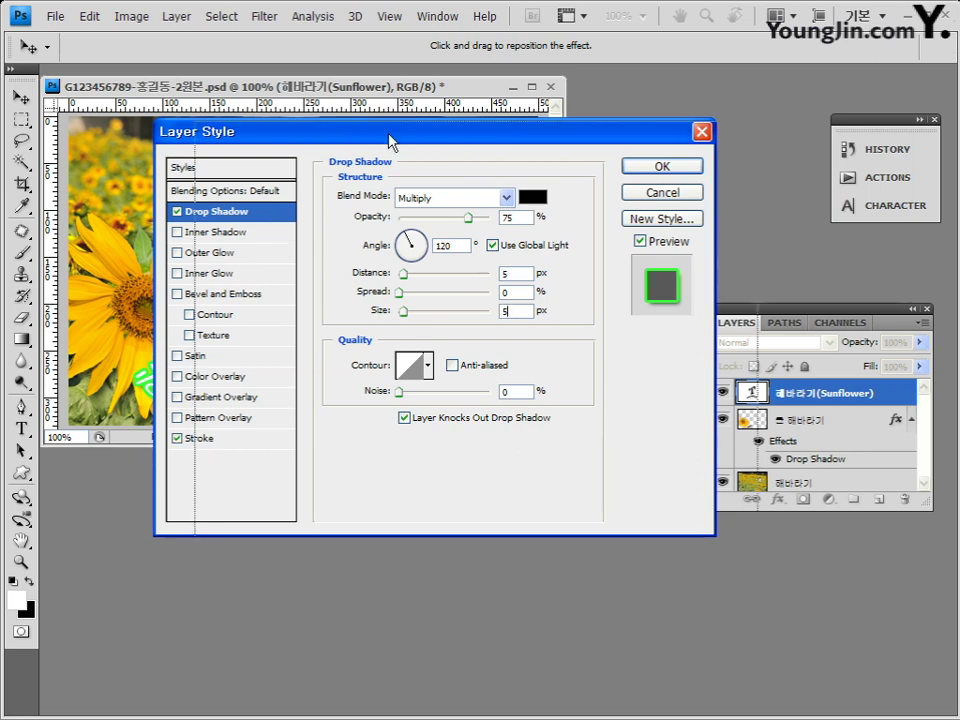
pyautogui.moveTo(394, 140); pyautogui.dragTo(557, 152)
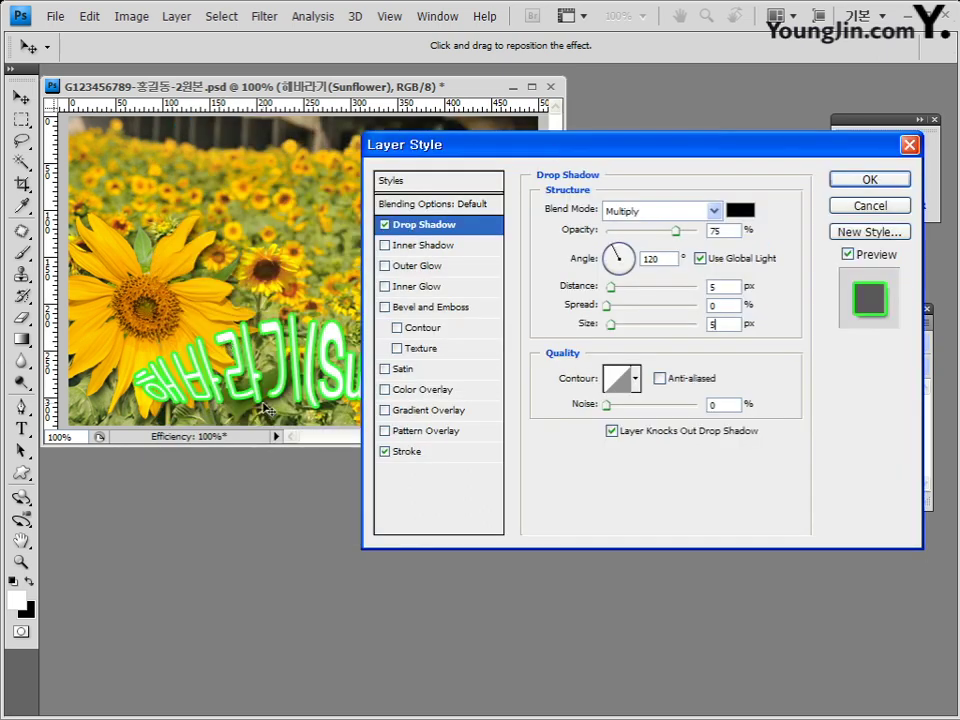
pyautogui.click(385, 224)
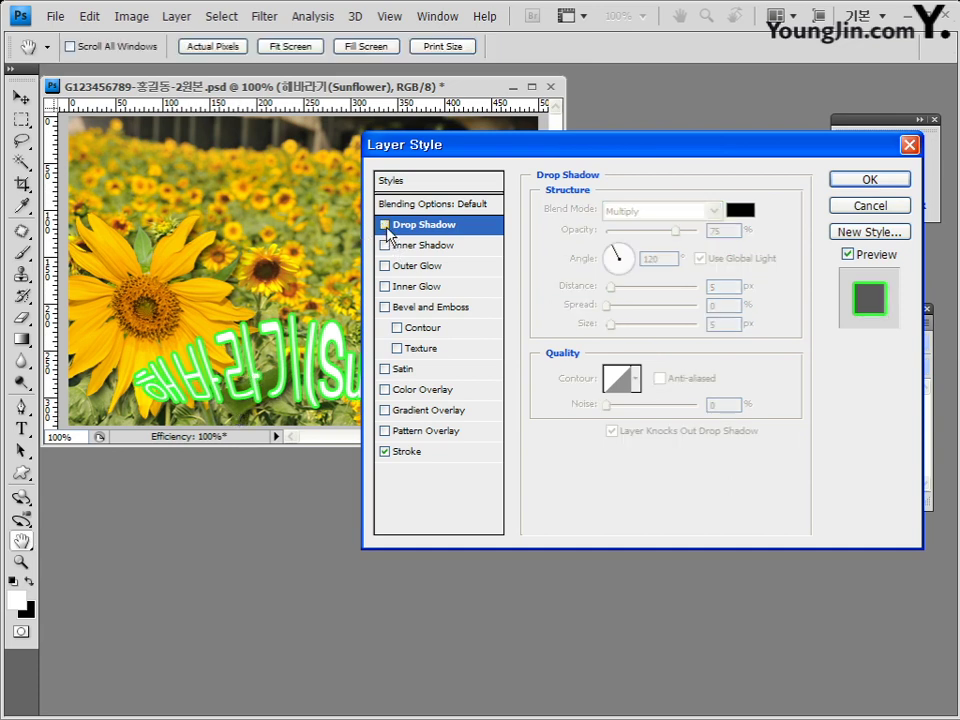
pyautogui.click(385, 225)
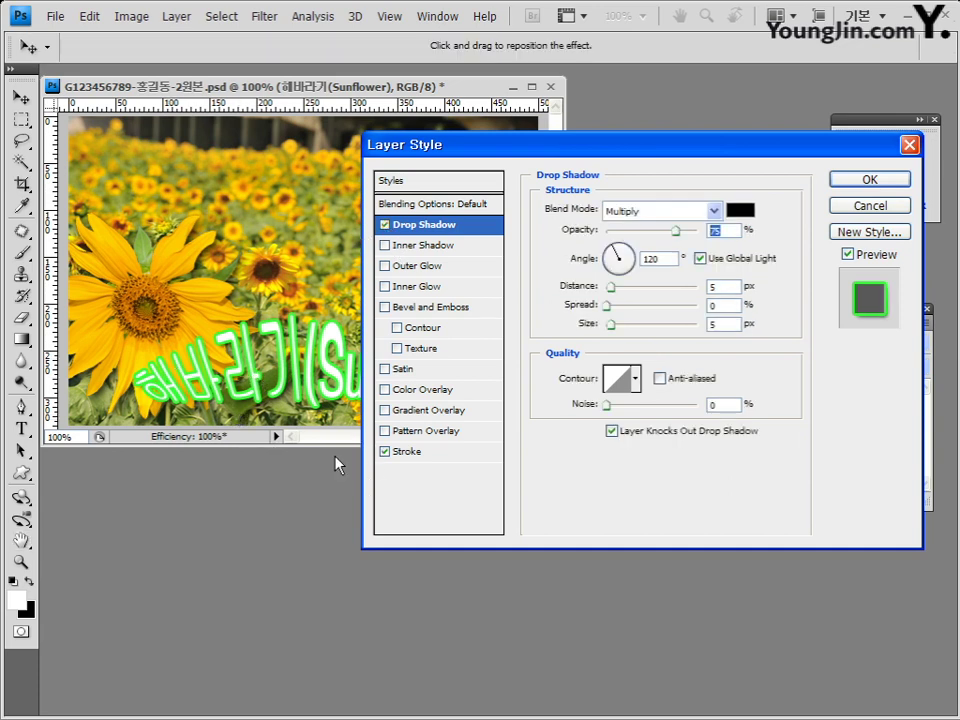
pyautogui.click(385, 452)
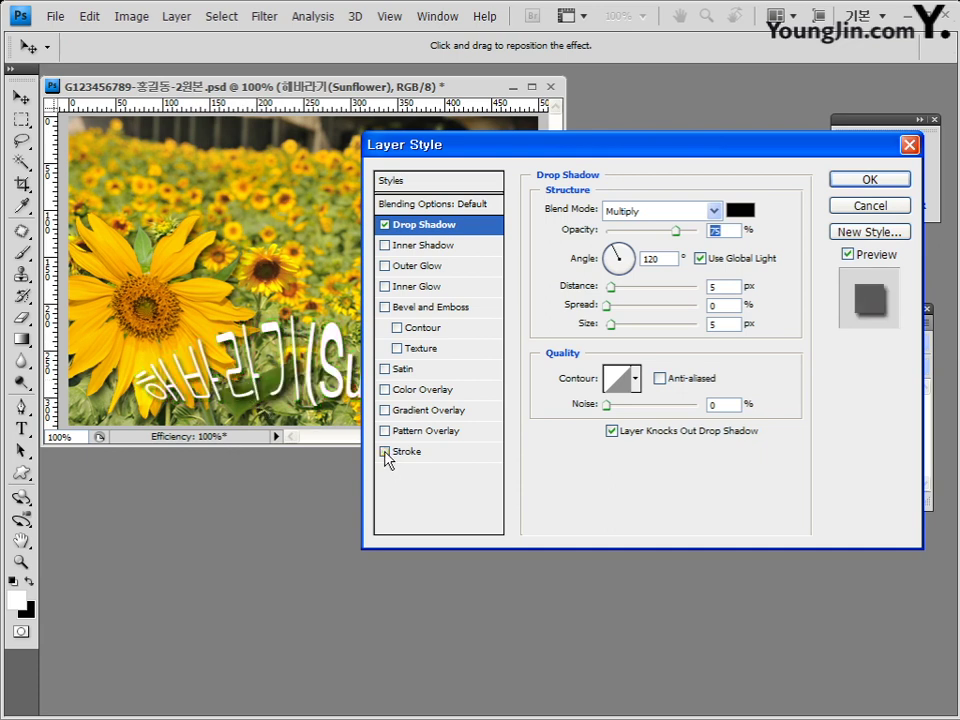
pyautogui.click(386, 454)
pyautogui.moveTo(690, 150); pyautogui.dragTo(557, 145)
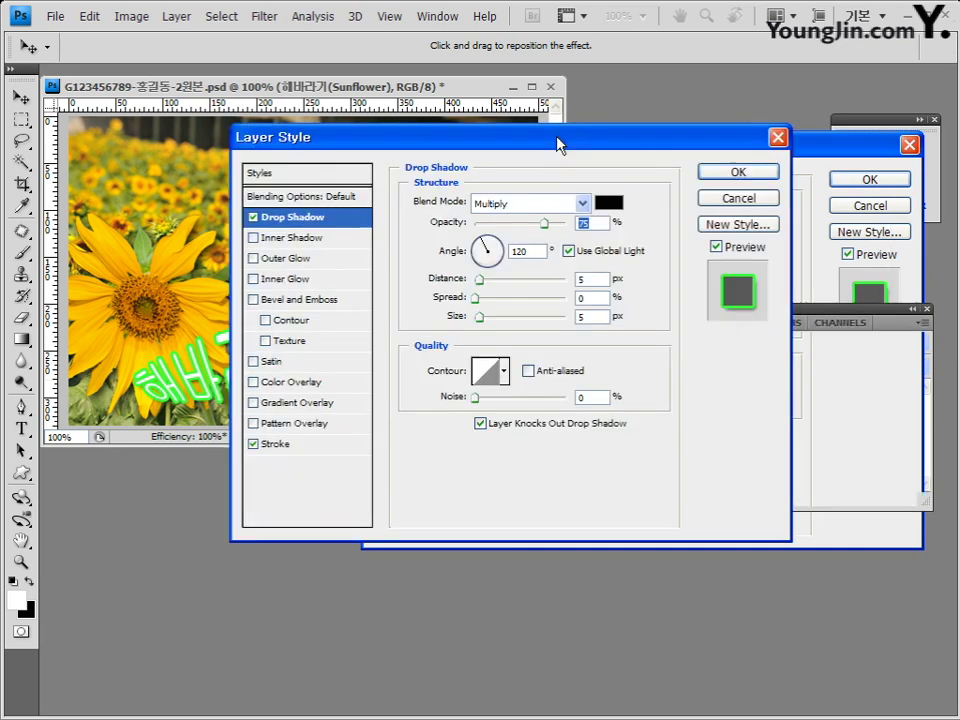
pyautogui.click(740, 172)
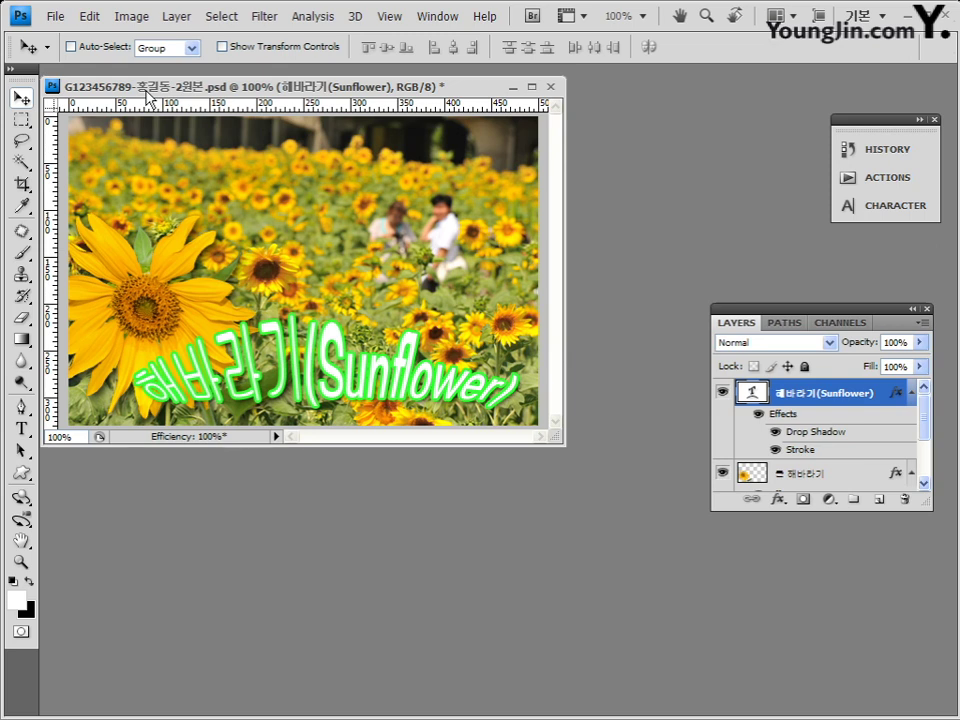
# - Save the document, and save a JPEG copy in the GTQ folder with 원본 removed from the file name so it ends in -2.jpg
pyautogui.click(56, 16)
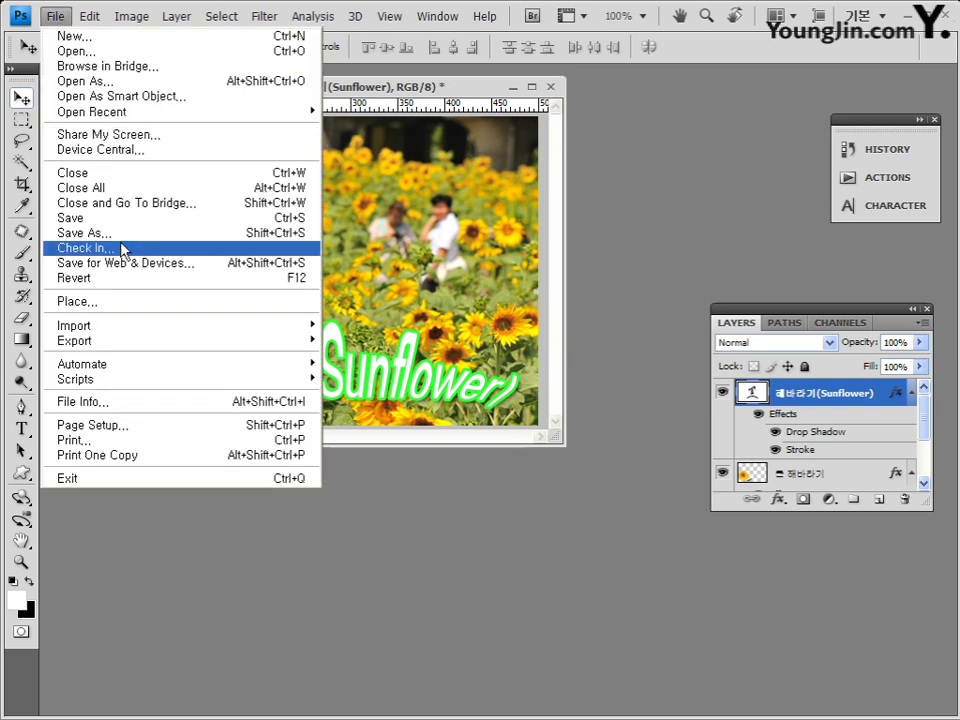
pyautogui.click(88, 220)
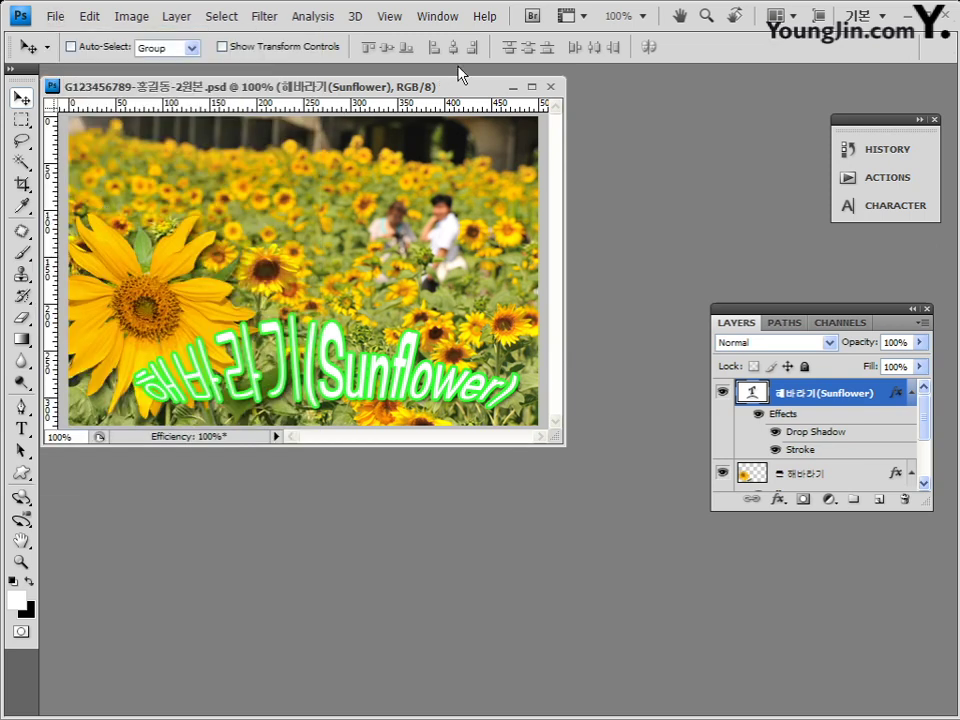
pyautogui.click(56, 18)
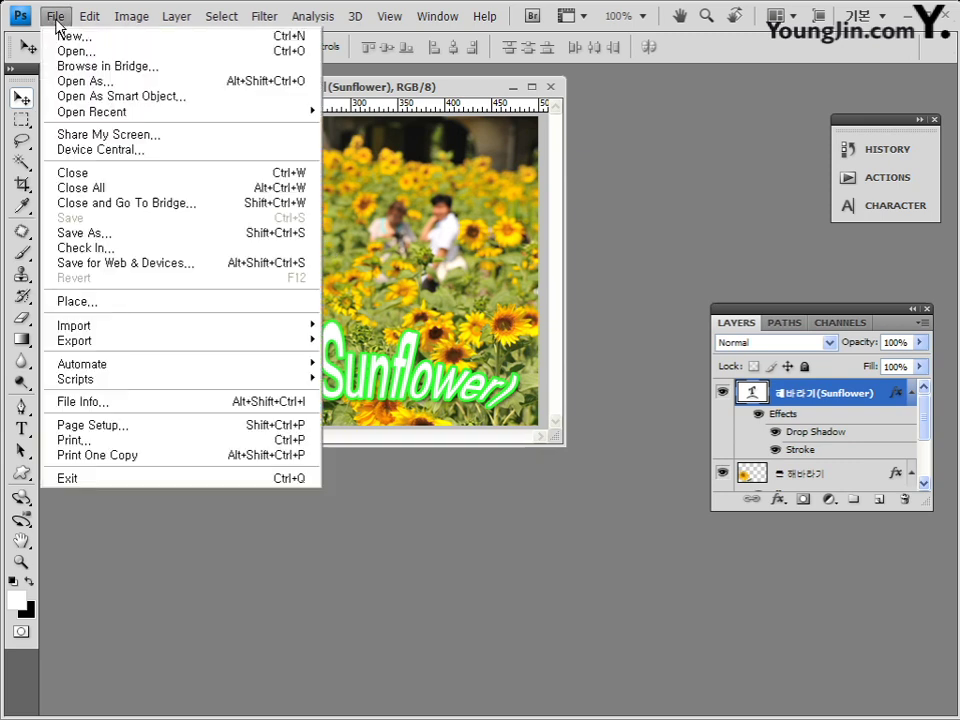
pyautogui.click(112, 236)
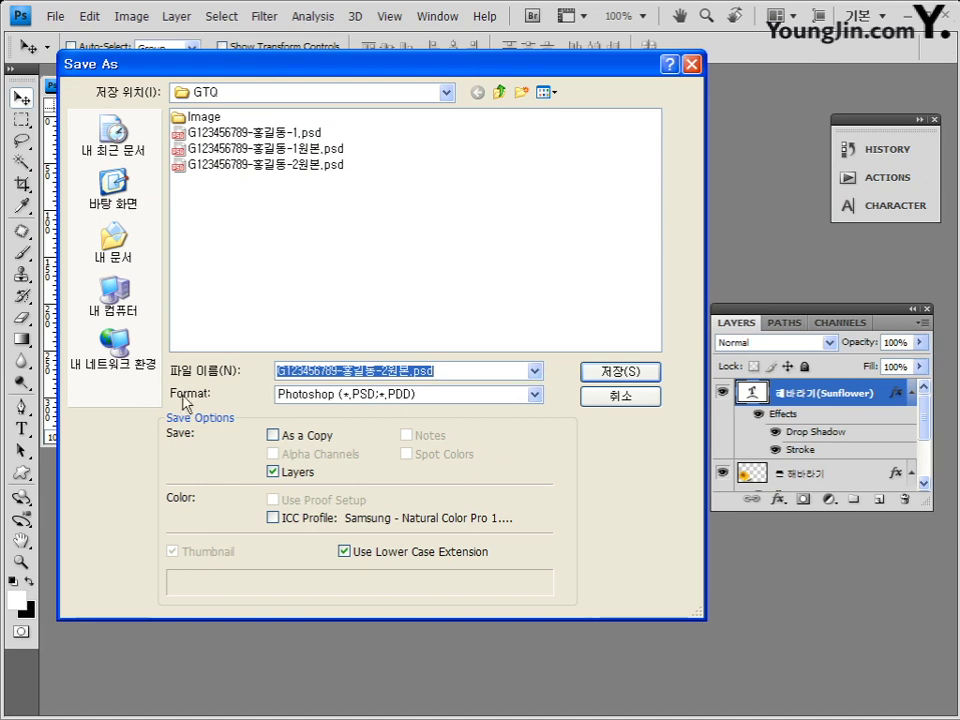
pyautogui.click(360, 396)
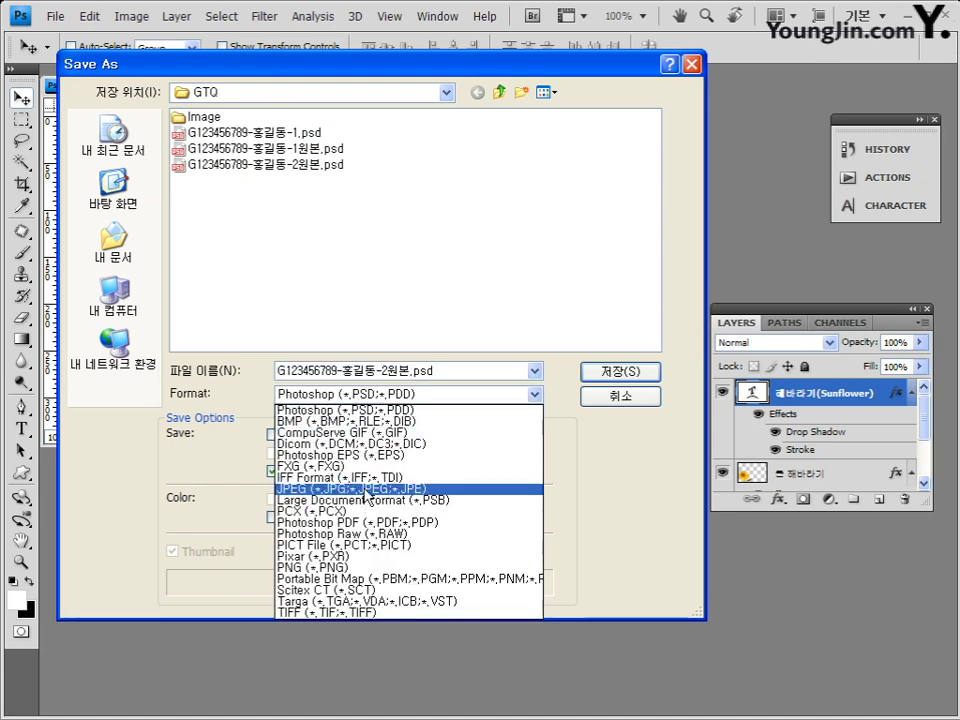
pyautogui.click(368, 490)
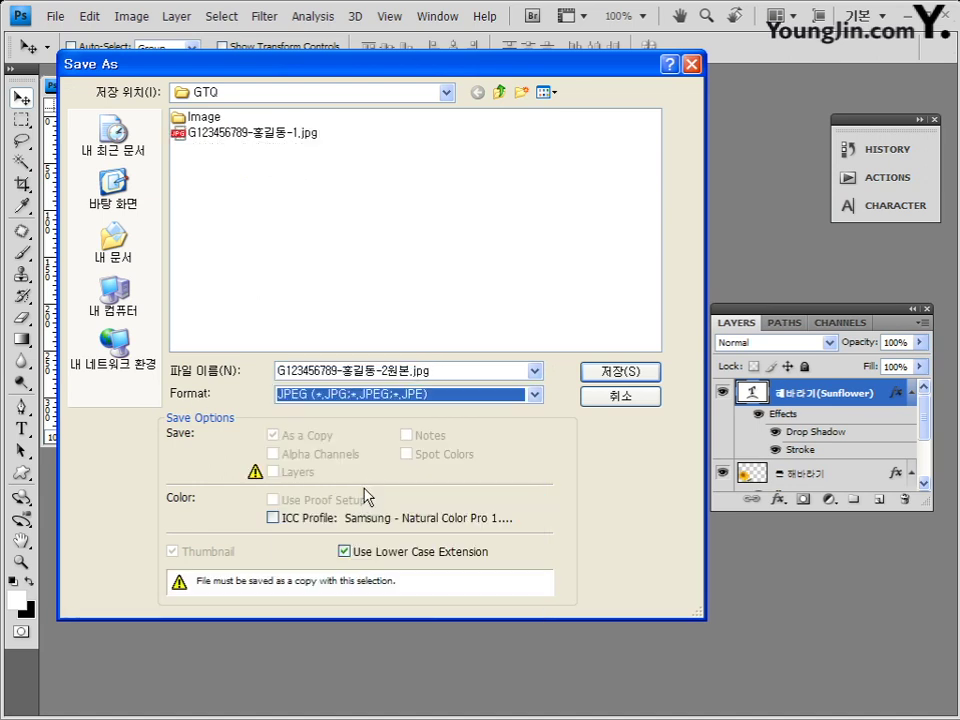
pyautogui.click(390, 373)
pyautogui.moveTo(410, 373); pyautogui.dragTo(400, 373)
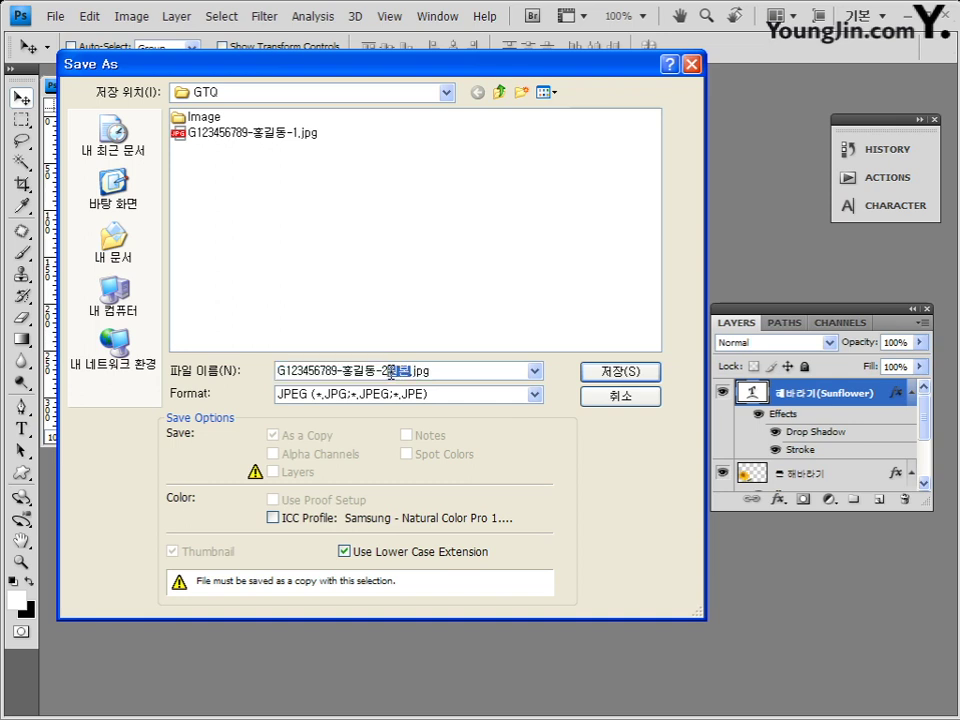
pyautogui.press('Delete')
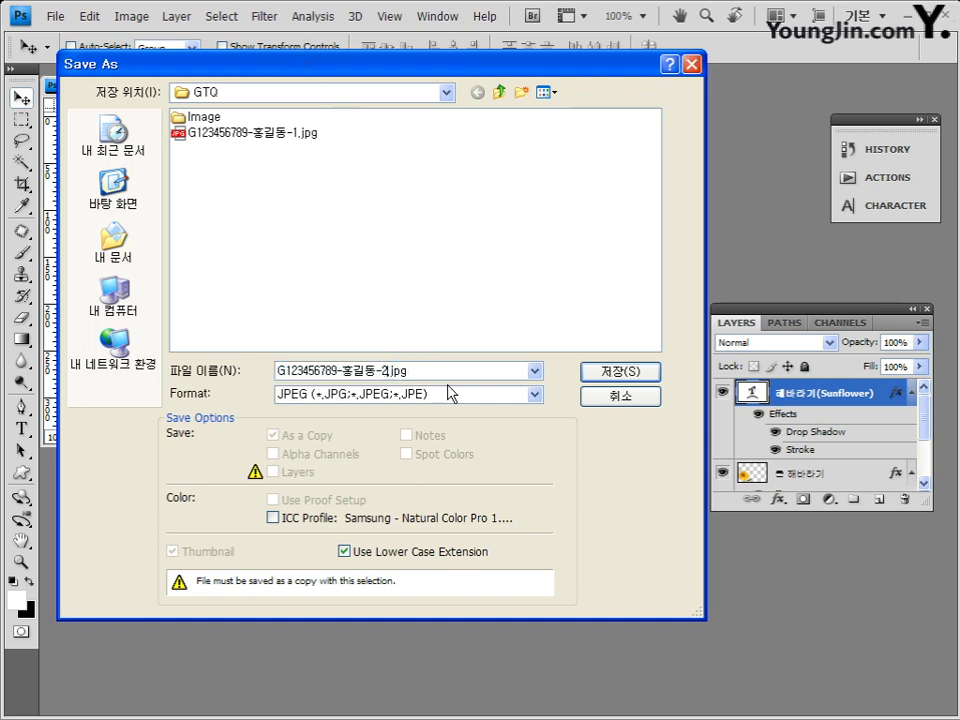
pyautogui.click(598, 383)
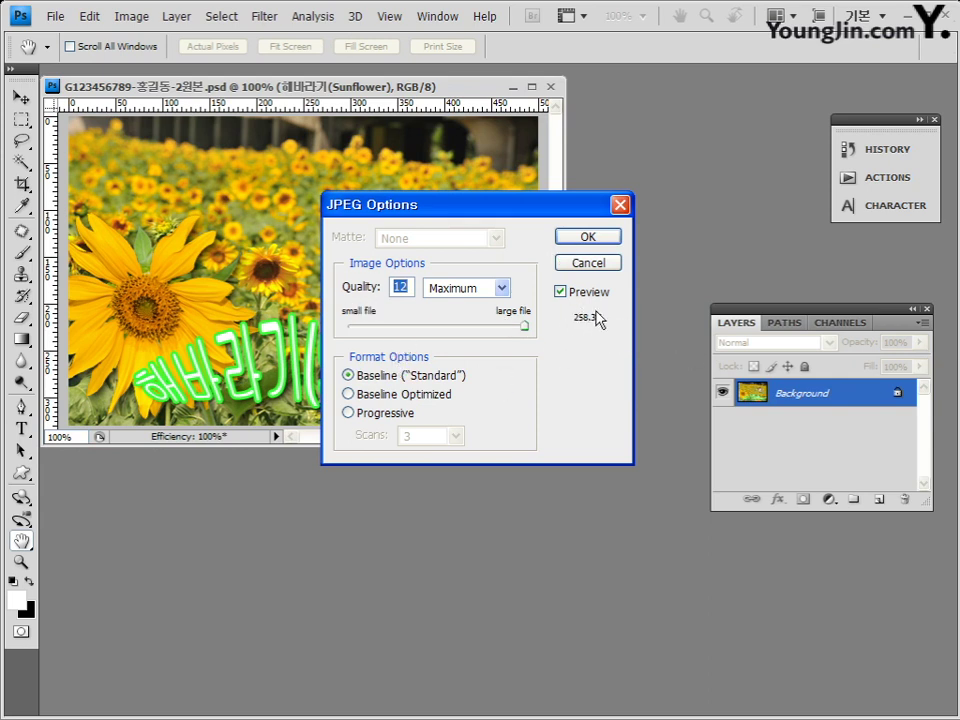
# - Try a JPEG quality of 9, set it back to 12 (Maximum) with Baseline ("Standard"), and confirm the JPEG options
pyautogui.click(595, 241)
pyautogui.moveTo(524, 327); pyautogui.dragTo(478, 334)
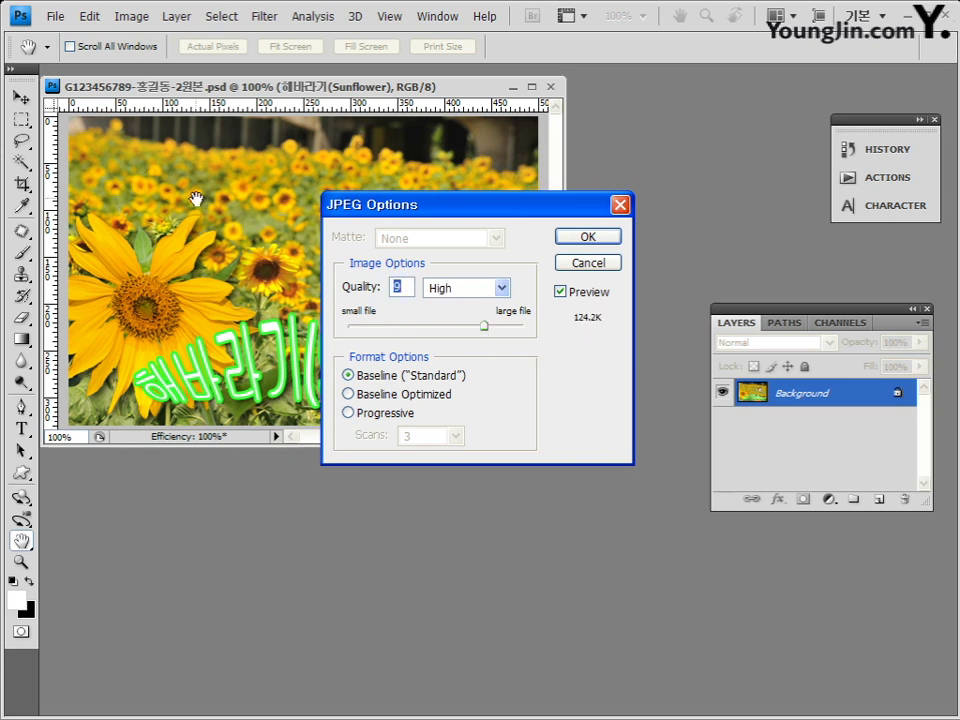
pyautogui.moveTo(482, 327); pyautogui.dragTo(495, 328)
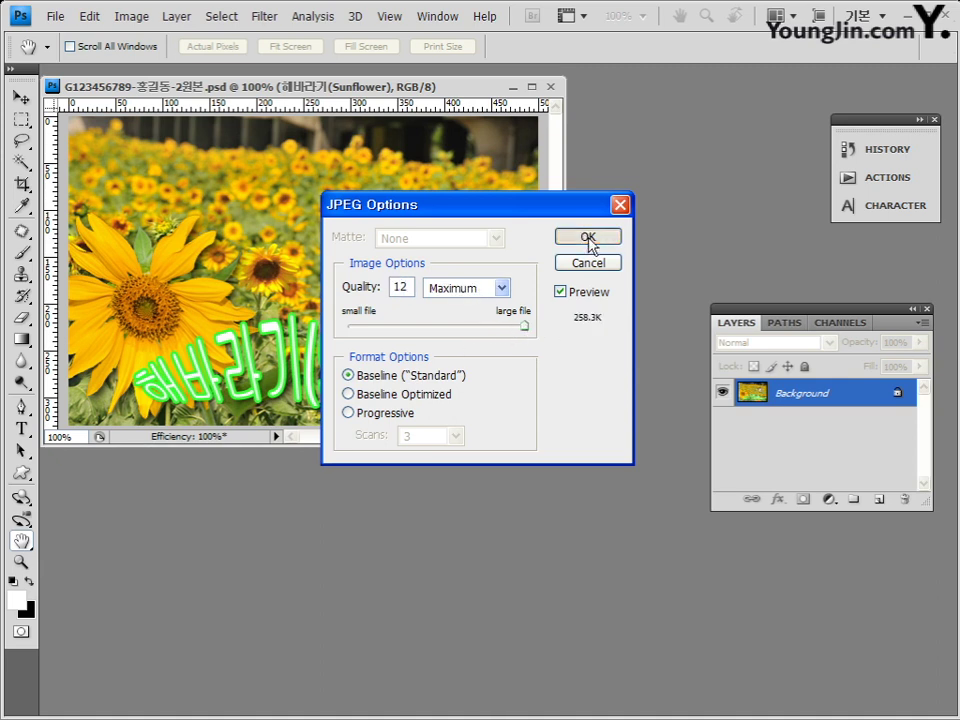
pyautogui.click(589, 239)
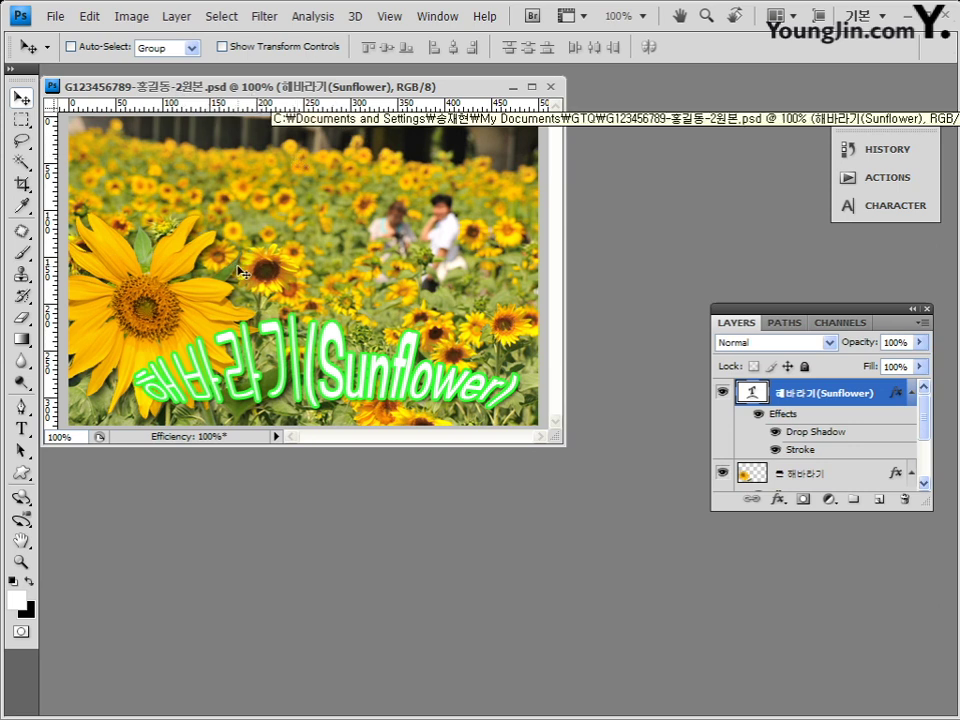
# - Resize the image to 50 × 33 pixels with proportions constrained and Scale Styles off
pyautogui.click(132, 17)
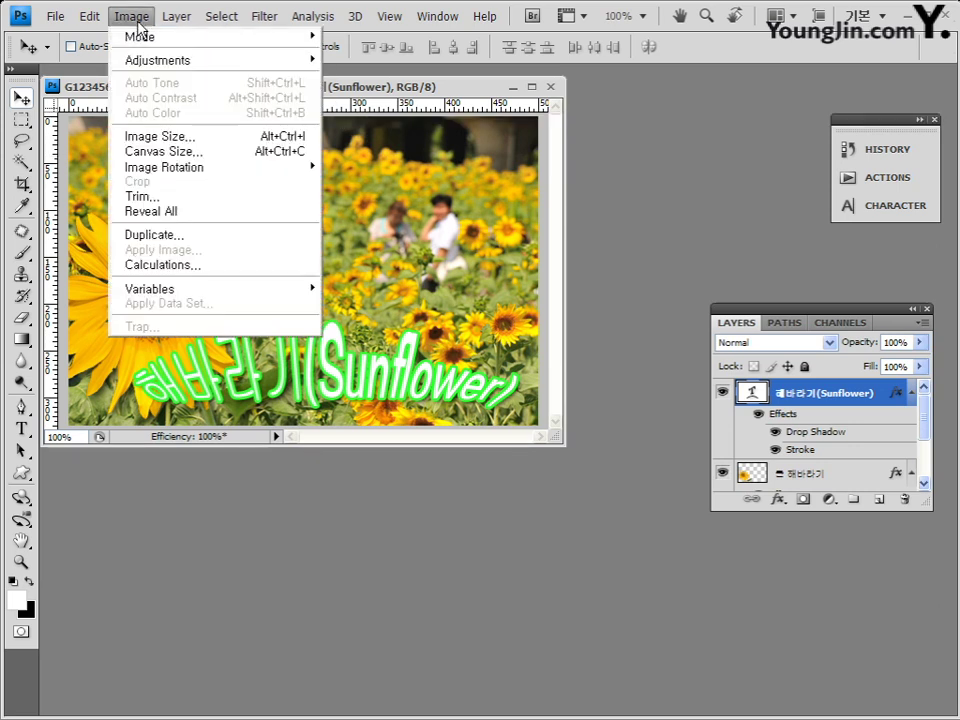
pyautogui.click(235, 146)
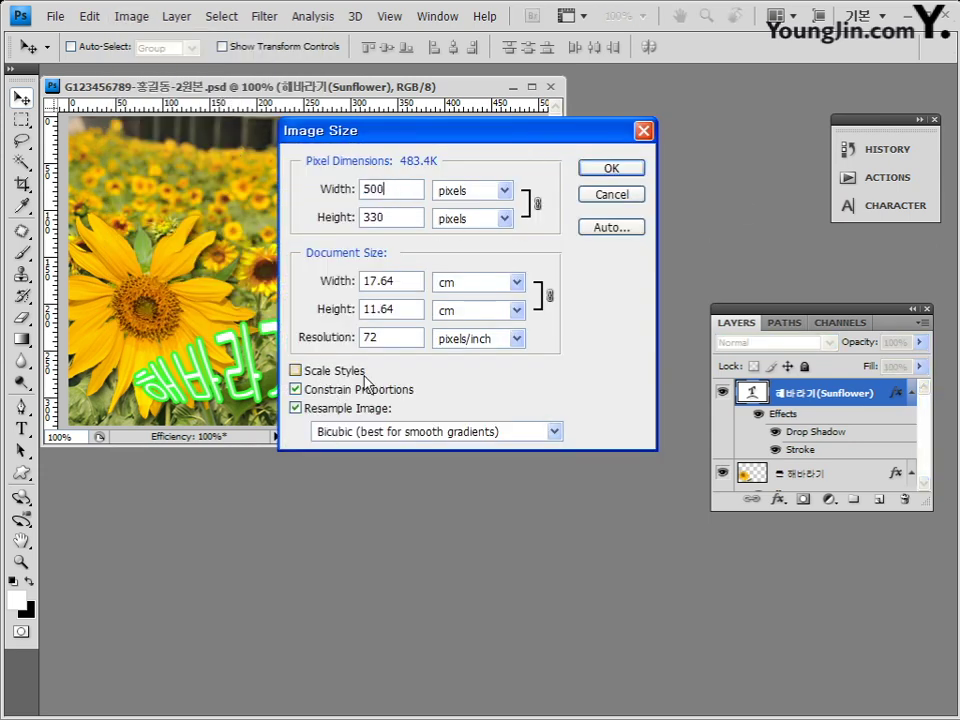
pyautogui.click(297, 371)
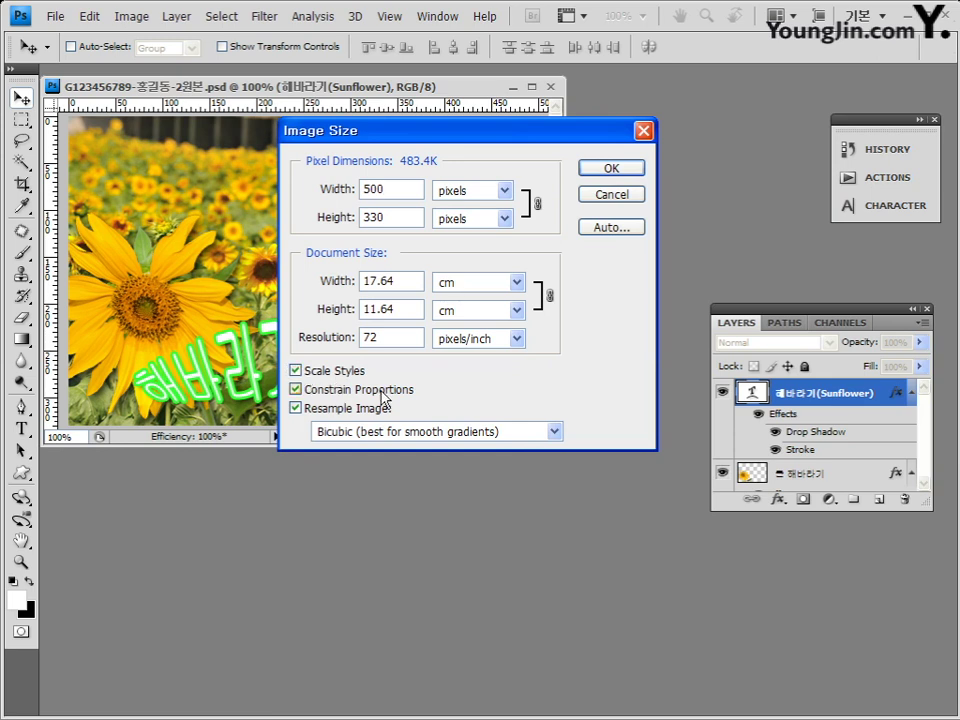
pyautogui.click(297, 371)
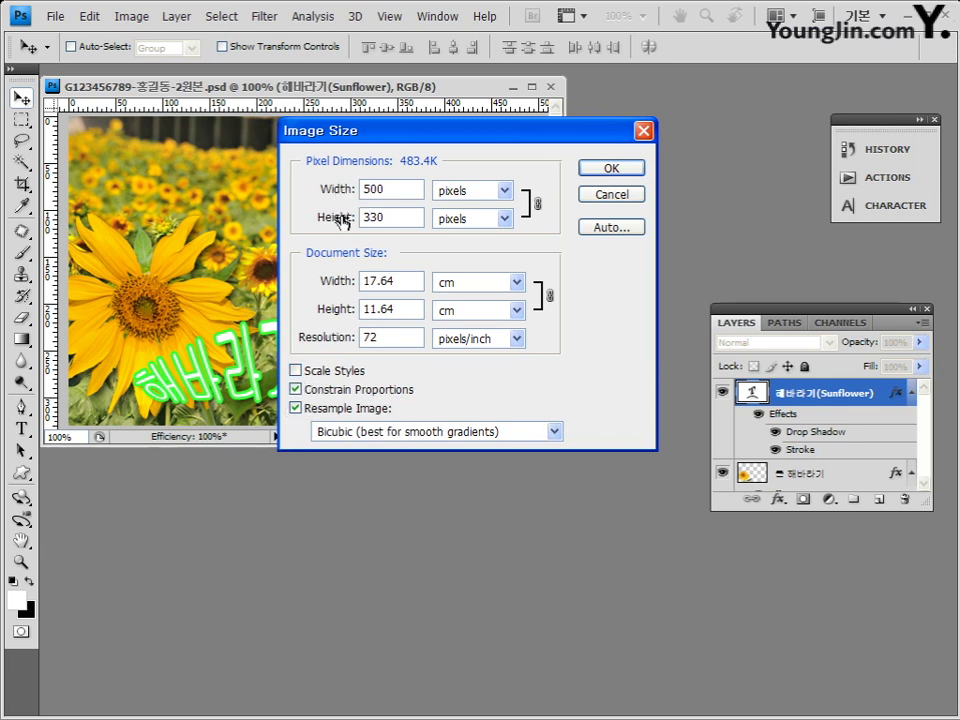
pyautogui.doubleClick(397, 191)
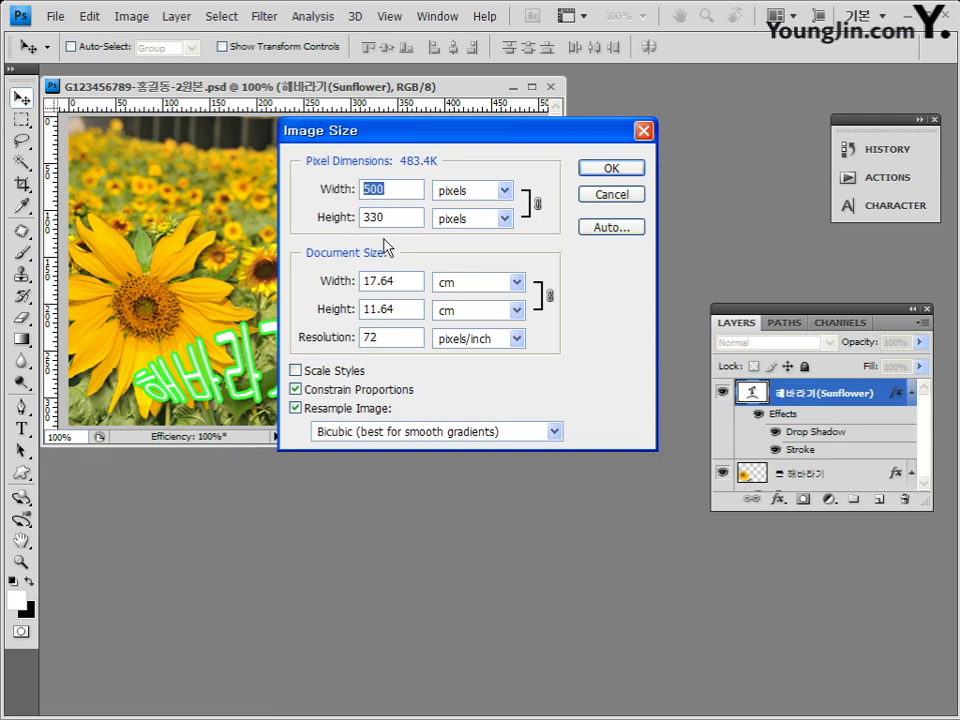
pyautogui.click(393, 190)
pyautogui.press('BackSpace')
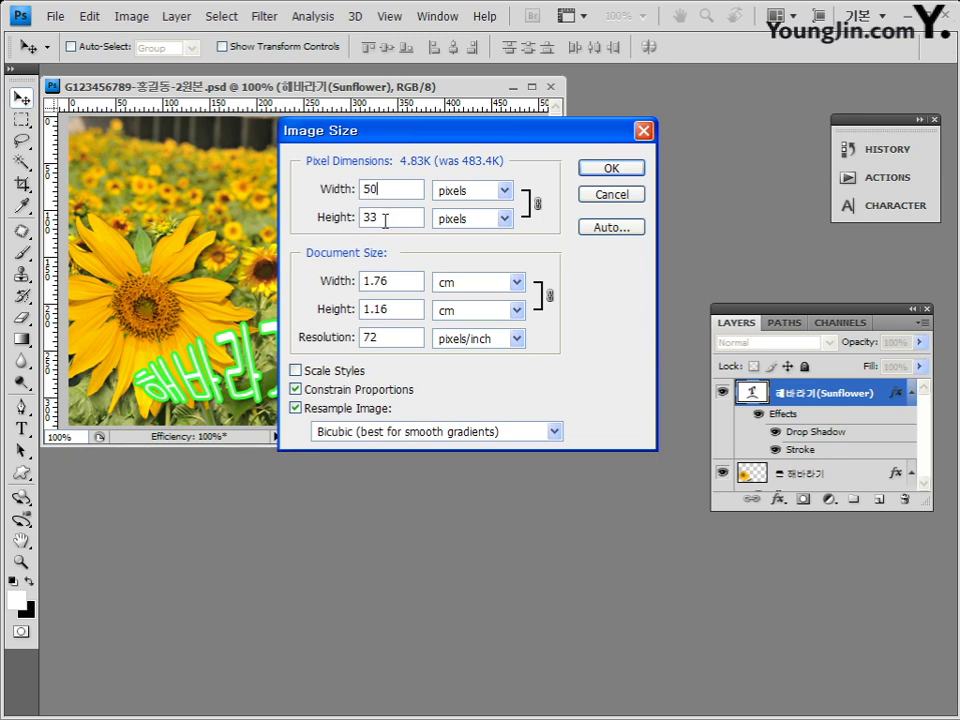
pyautogui.click(612, 168)
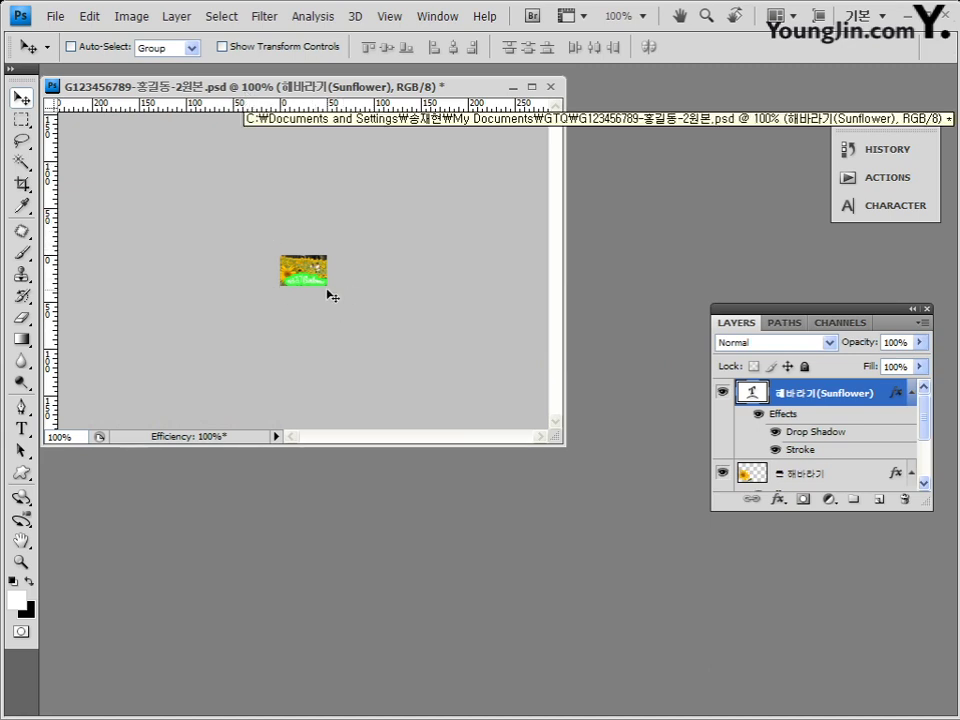
# - Set up a Save As of the reduced document in the GTQ folder, using the Photoshop (PSD) format
pyautogui.click(57, 17)
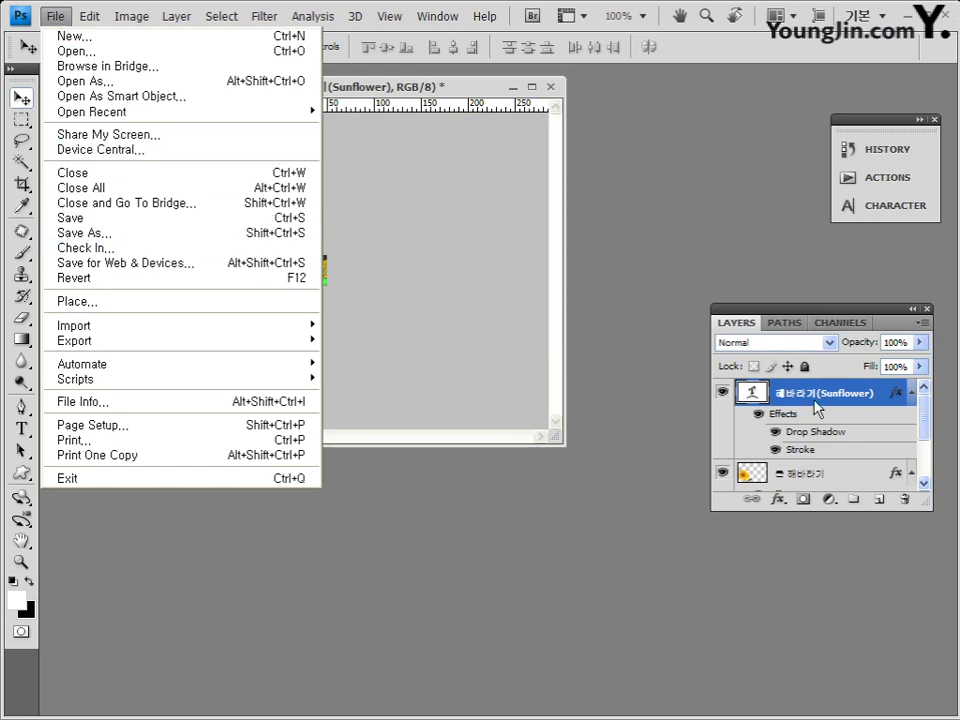
pyautogui.moveTo(921, 435)
pyautogui.mouseDown()
pyautogui.moveTo(921, 465)
pyautogui.moveTo(920, 418)
pyautogui.mouseUp()
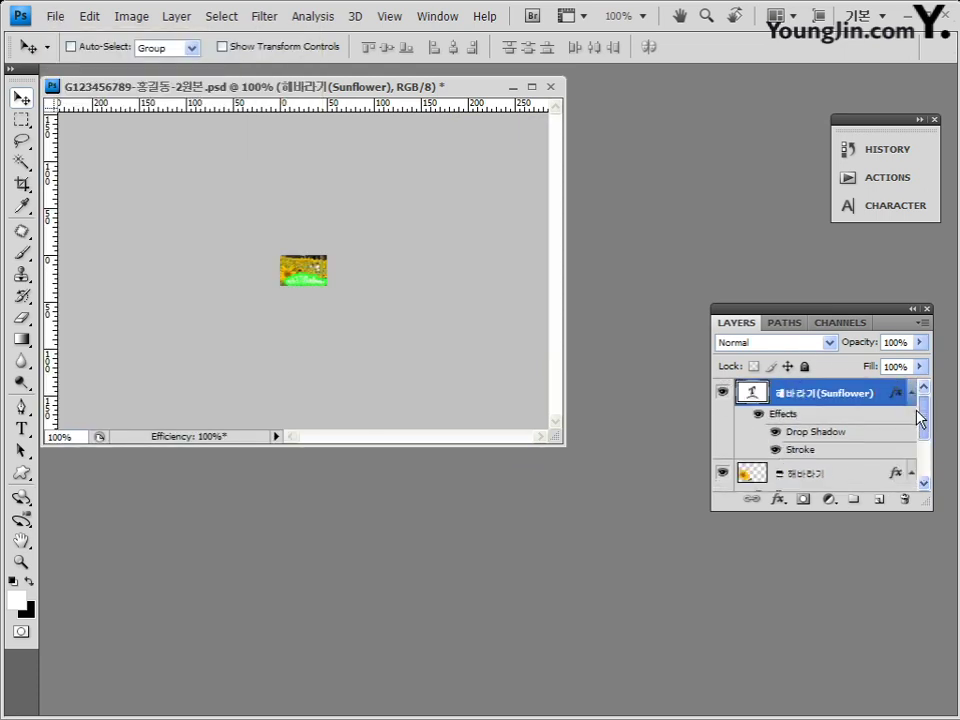
pyautogui.click(55, 16)
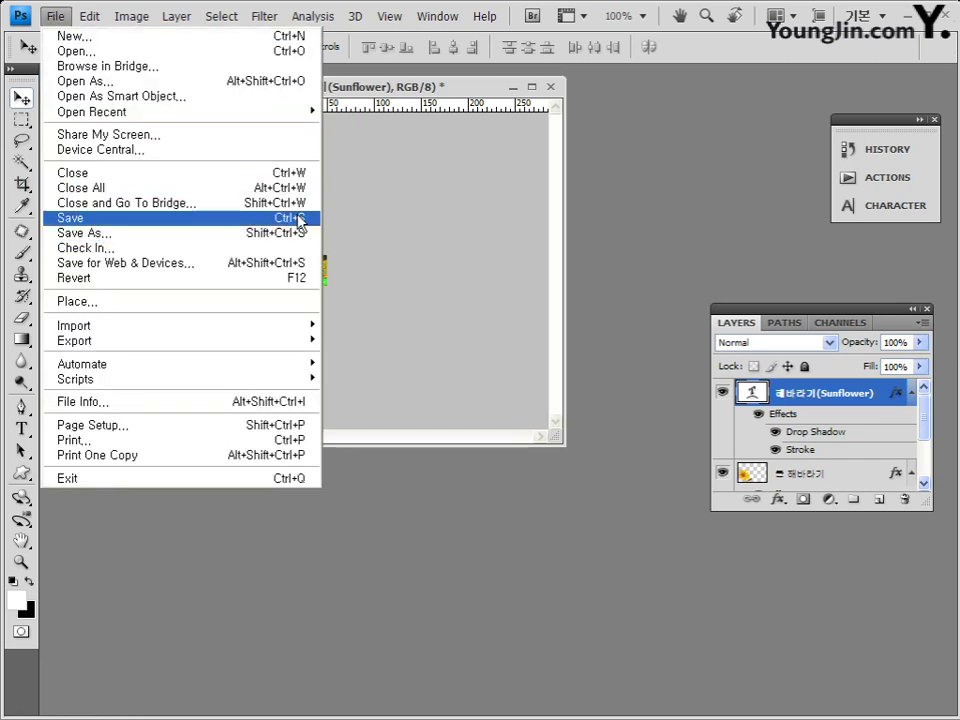
pyautogui.click(238, 243)
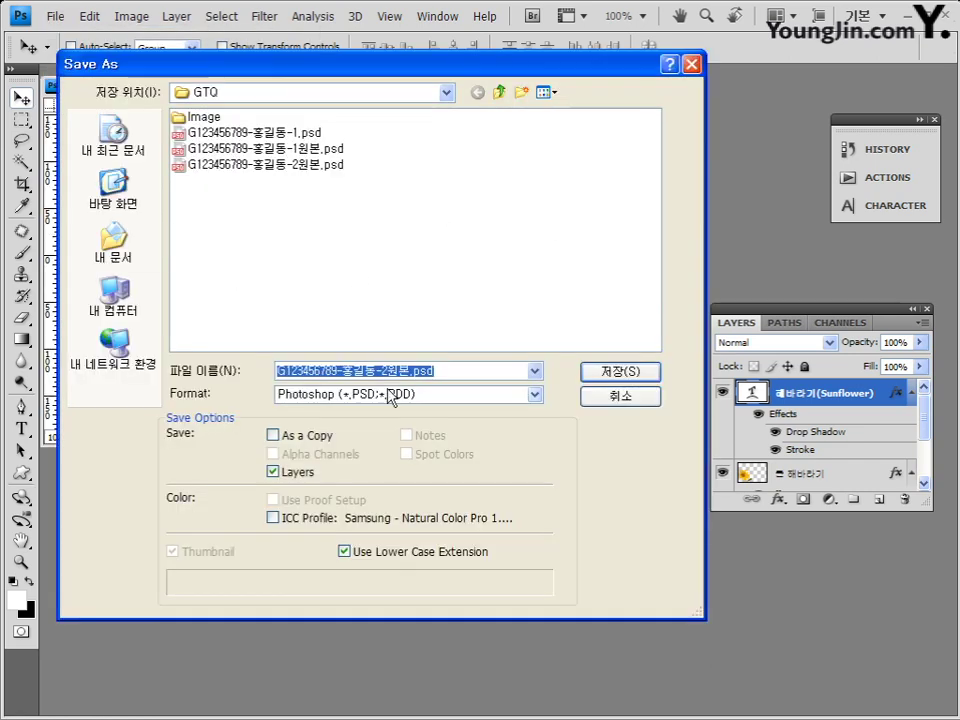
pyautogui.click(417, 396)
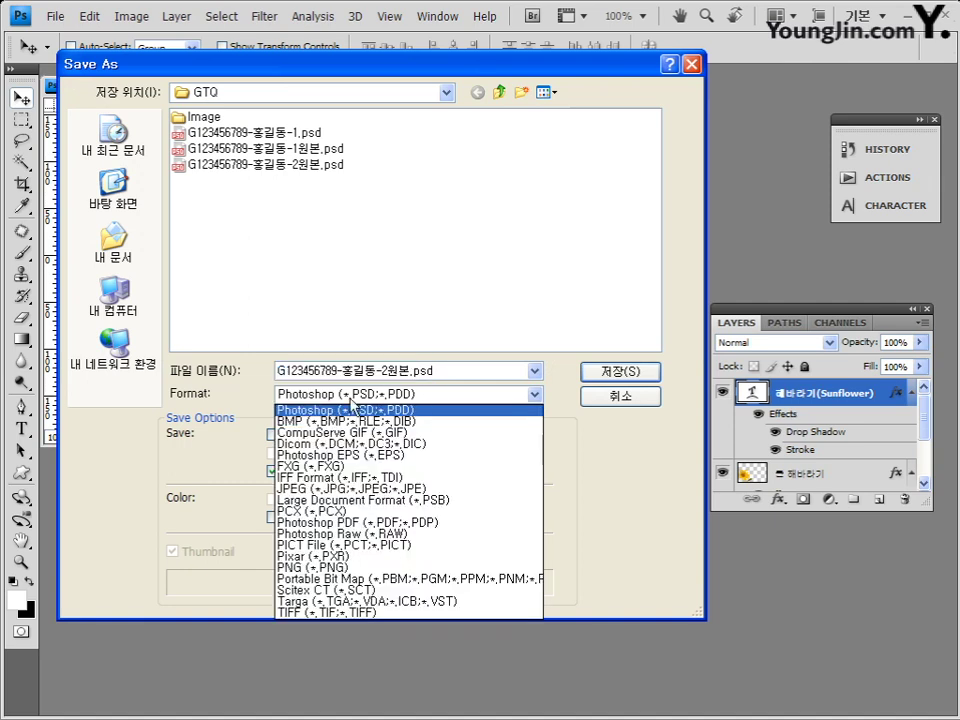
pyautogui.click(350, 410)
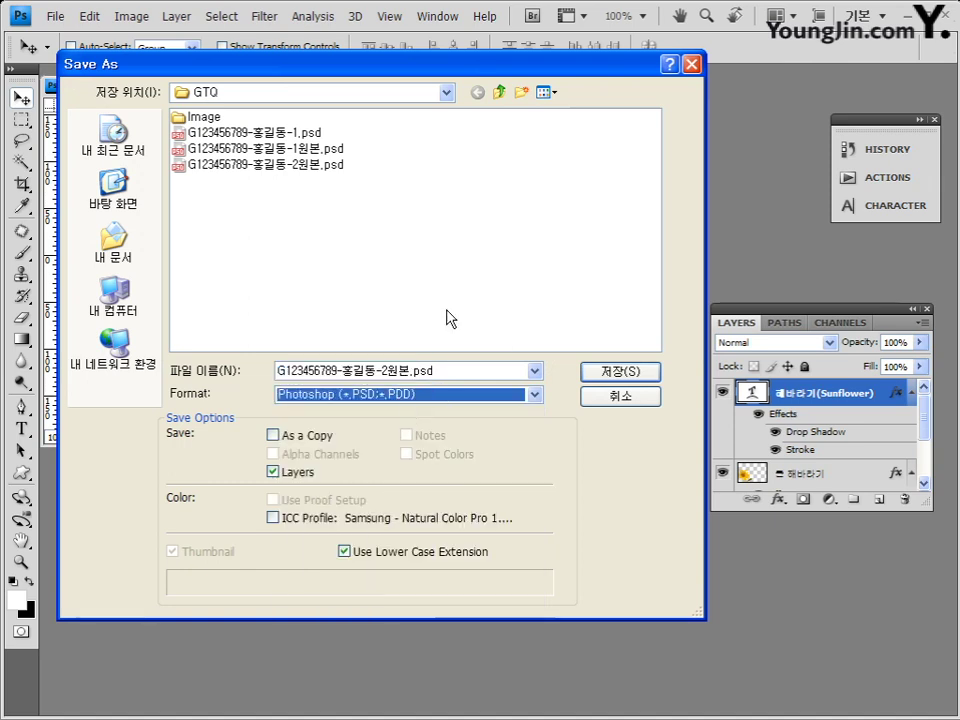
# - Remove 원본 from the file name so it ends in -2.psd, save with Maximize compatibility on, and close the document
pyautogui.click(394, 370)
pyautogui.click(451, 371)
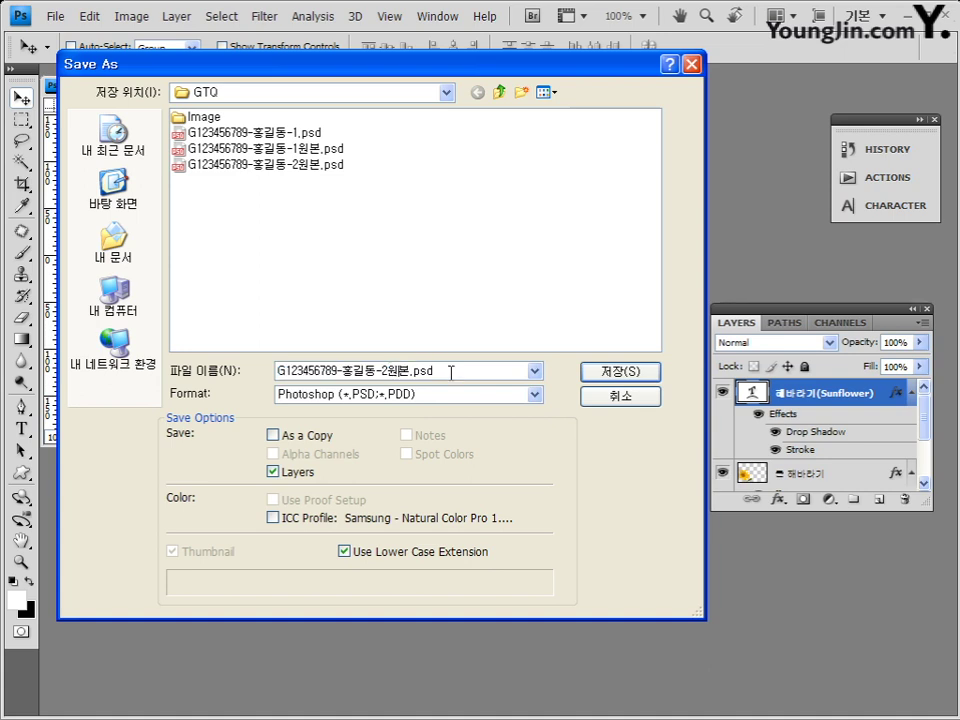
pyautogui.press('Left')
pyautogui.press('Left')
pyautogui.press('Left')
pyautogui.press('Left')
pyautogui.press('BackSpace')
pyautogui.press('BackSpace')
pyautogui.hotkey('shift', 'Home')
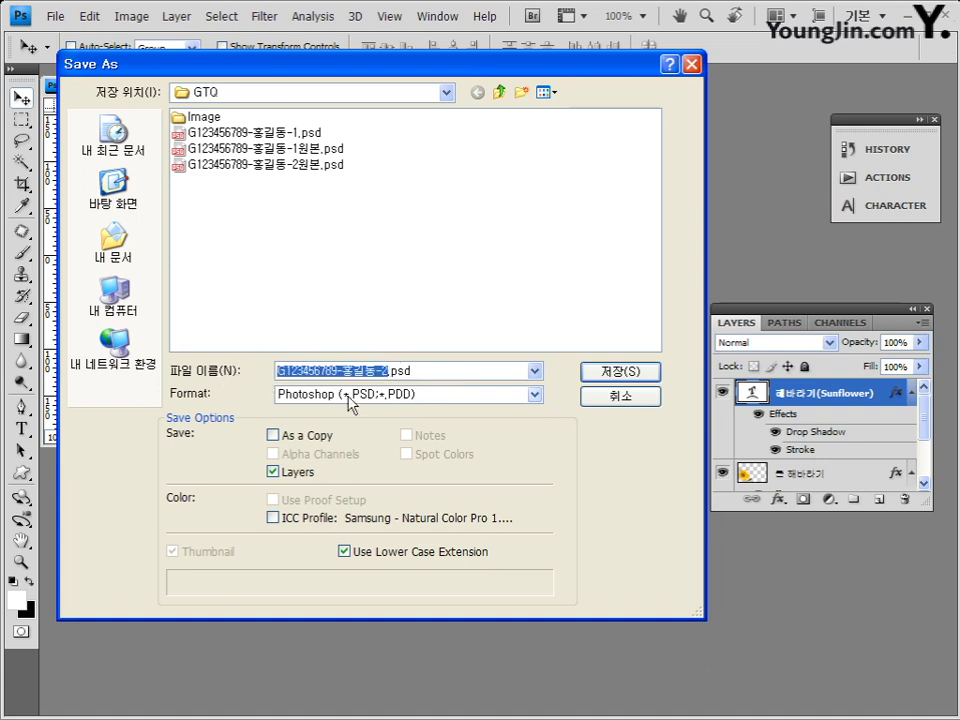
pyautogui.click(617, 373)
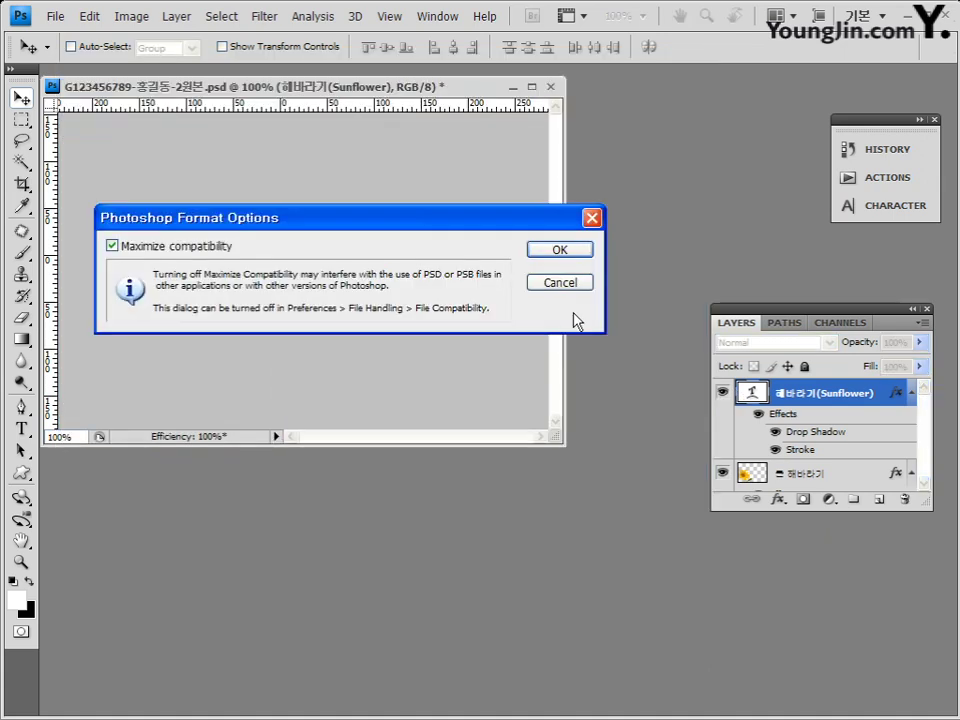
pyautogui.click(545, 250)
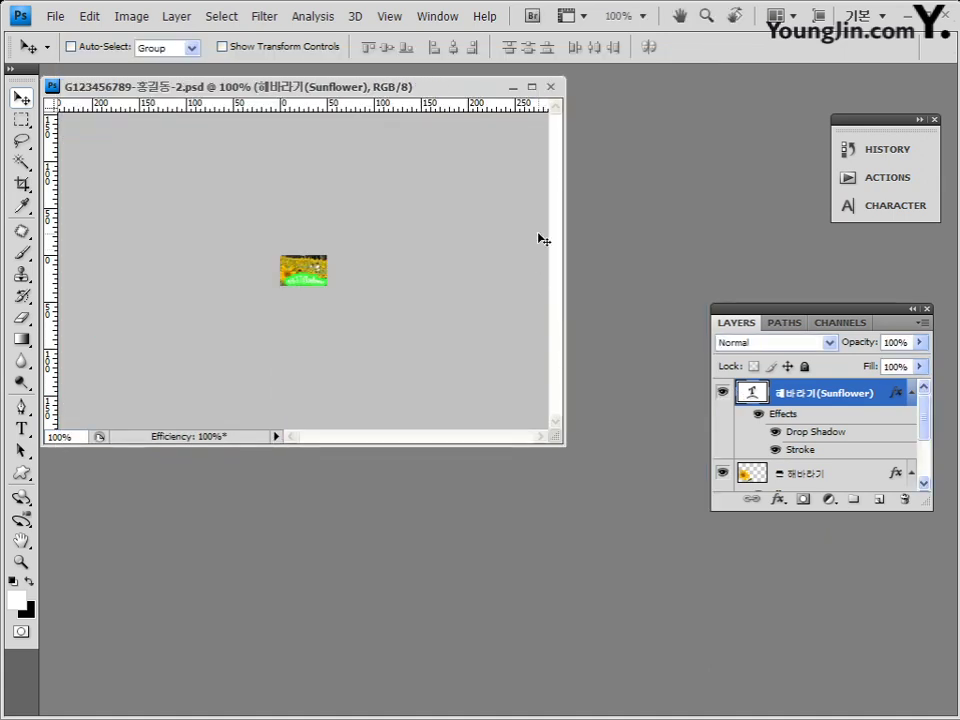
pyautogui.click(550, 88)
# - Open the saved file ending in -2원본.psd from the GTQ folder, check its size and layers, and close it
pyautogui.hotkey('ctrl', 'o')
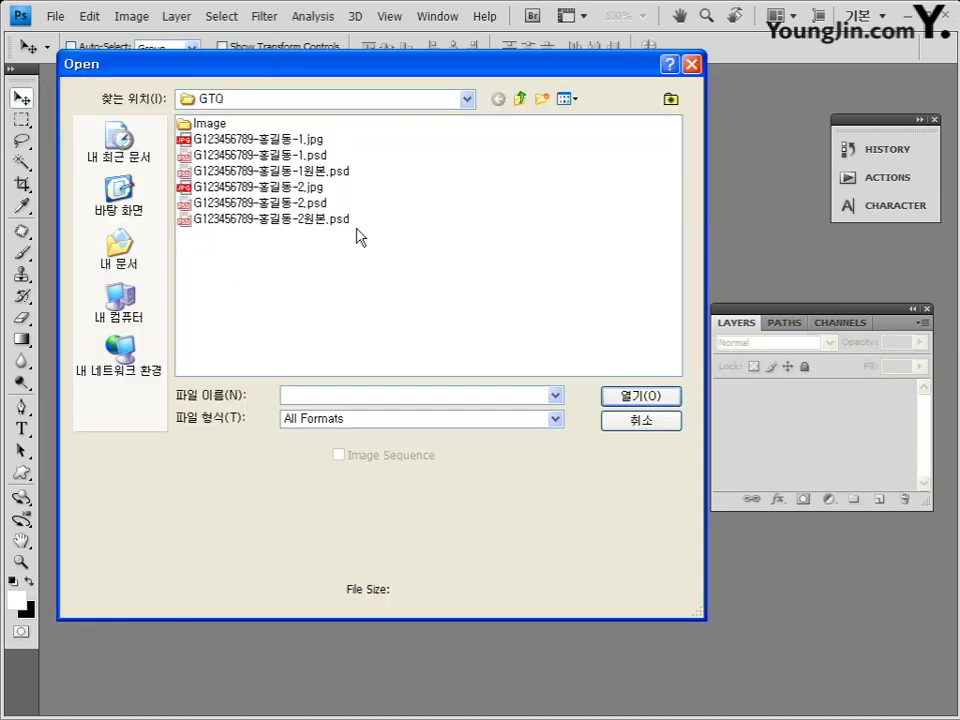
pyautogui.click(320, 188)
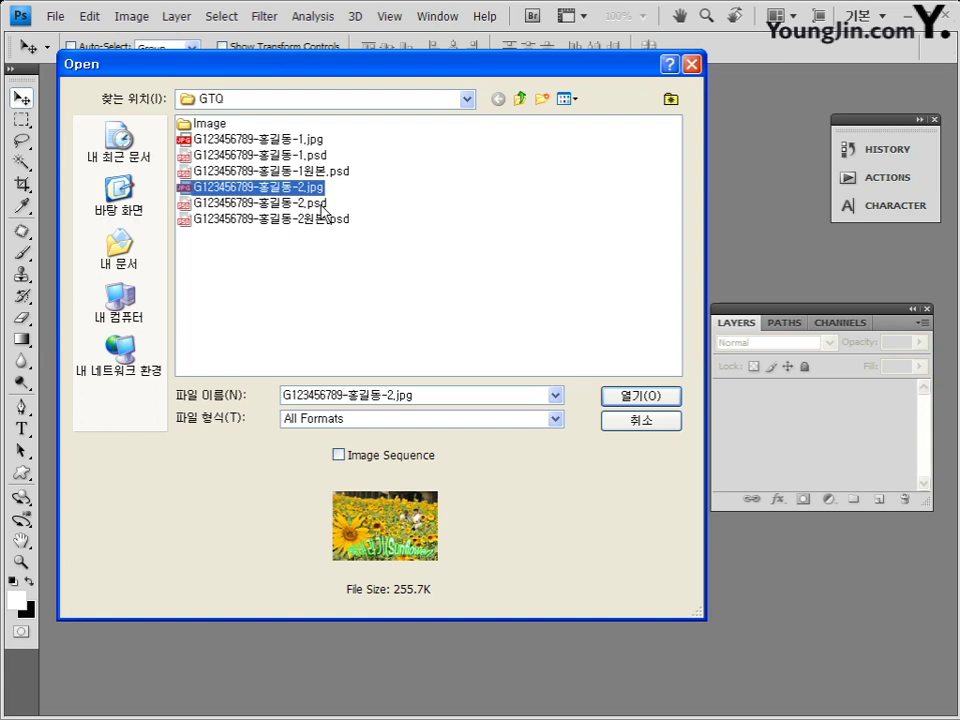
pyautogui.keyDown('ctrl'); pyautogui.click(322, 204); pyautogui.keyUp('ctrl')
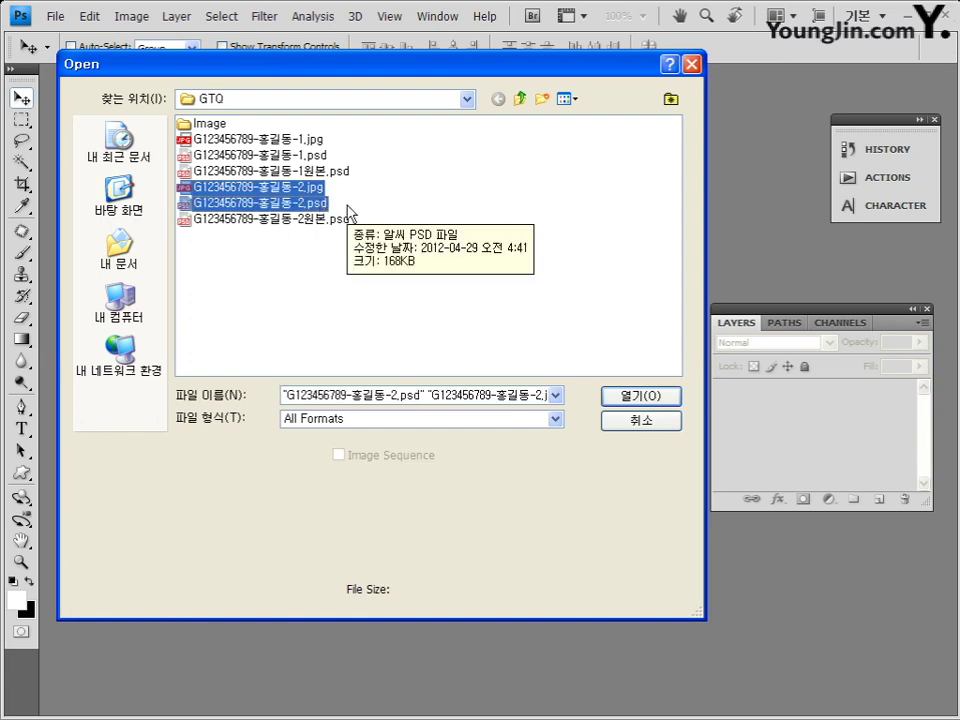
pyautogui.click(424, 219)
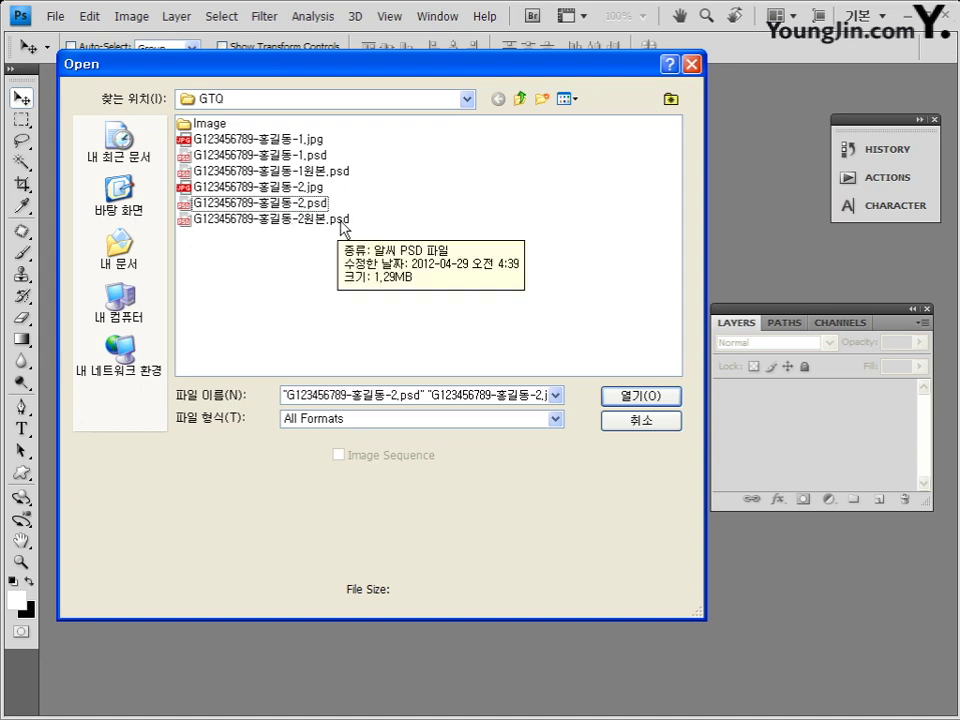
pyautogui.doubleClick(338, 220)
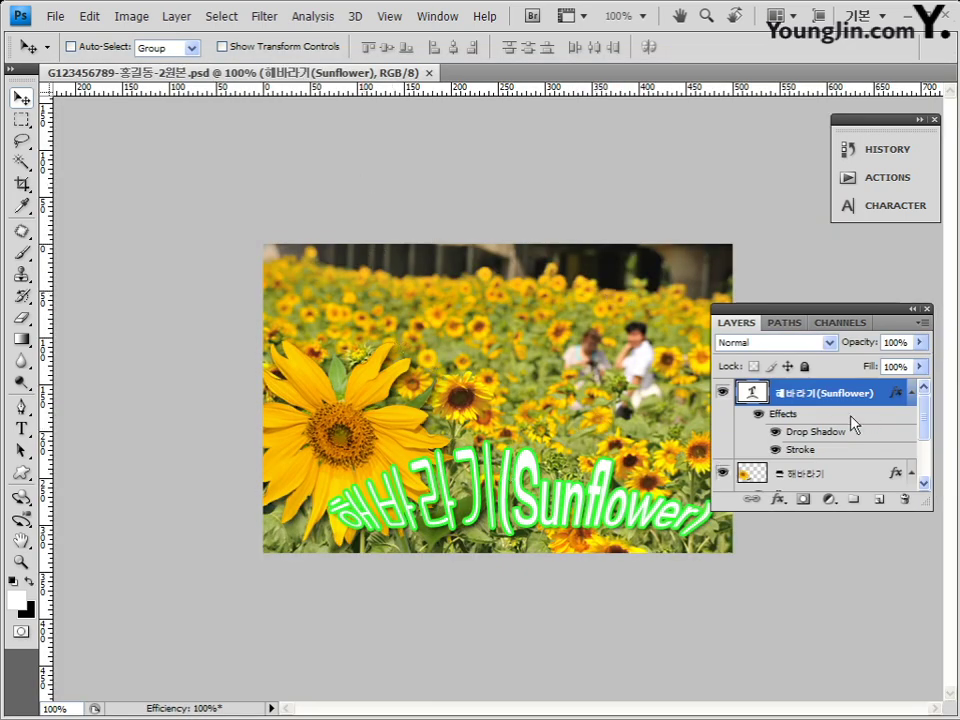
pyautogui.click(431, 75)
# - Open the JPEG copy ending in -2.jpg to check its image and flattened layer, and close it
pyautogui.hotkey('ctrl', 'o')
pyautogui.doubleClick(300, 188)
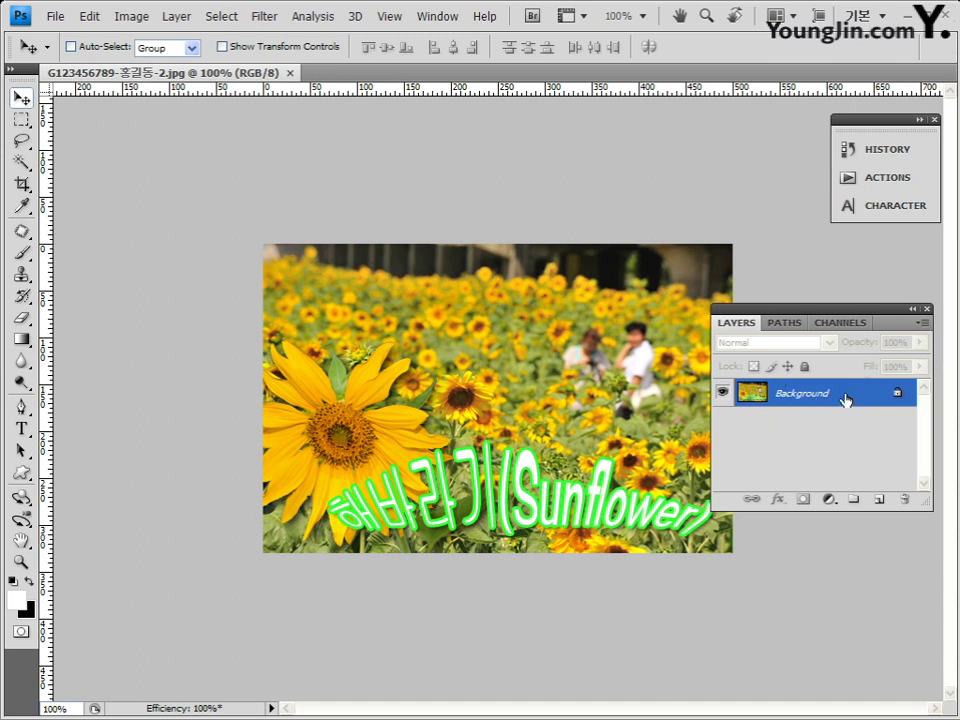
pyautogui.click(289, 73)
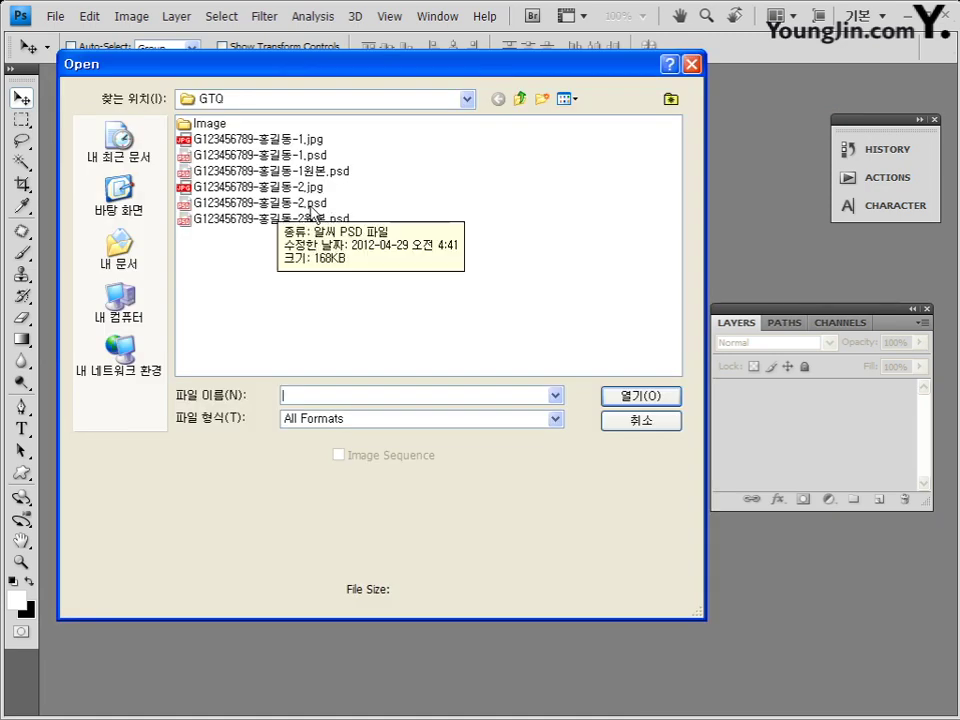
# - Open the reduced file ending in -2.psd, review its layers and effects, and close it
pyautogui.click(292, 205)
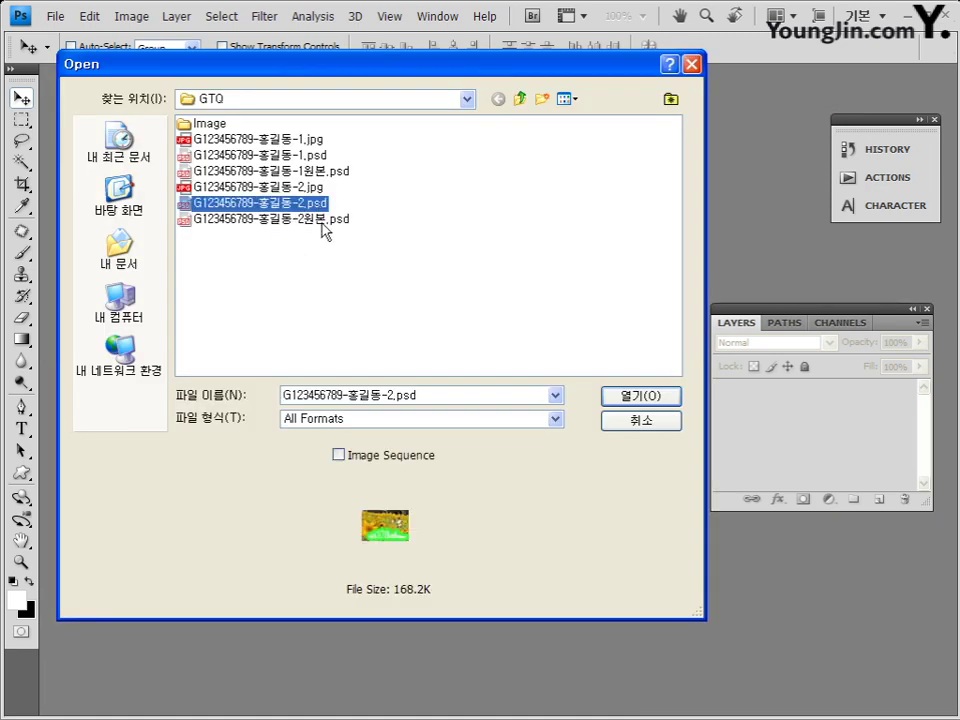
pyautogui.click(641, 397)
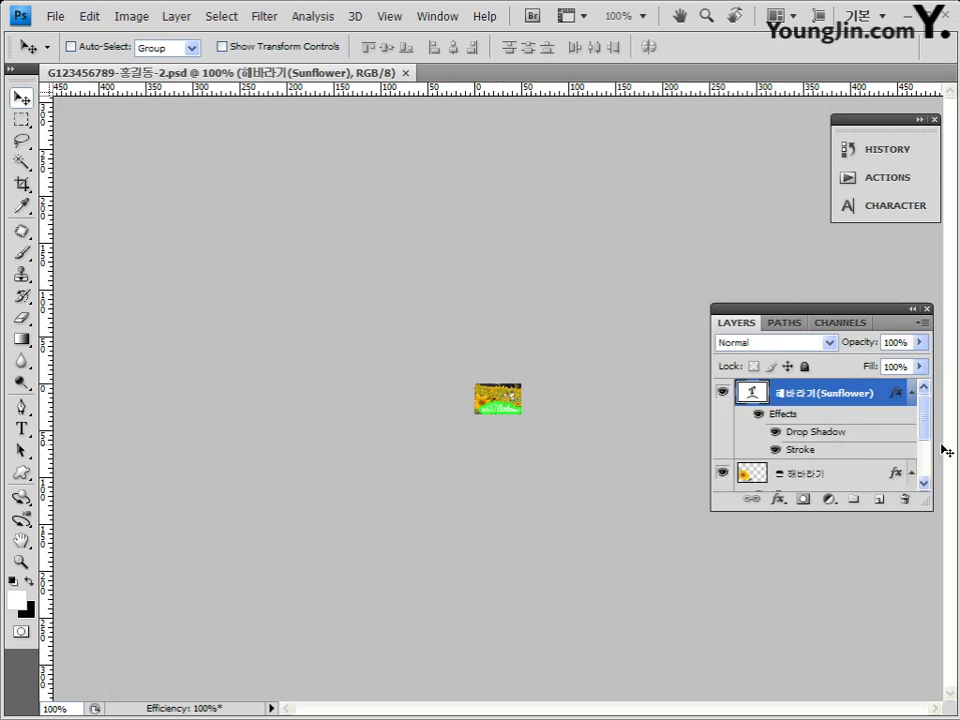
pyautogui.moveTo(921, 427)
pyautogui.mouseDown()
pyautogui.moveTo(924, 471)
pyautogui.moveTo(929, 410)
pyautogui.mouseUp()
pyautogui.click(405, 73)
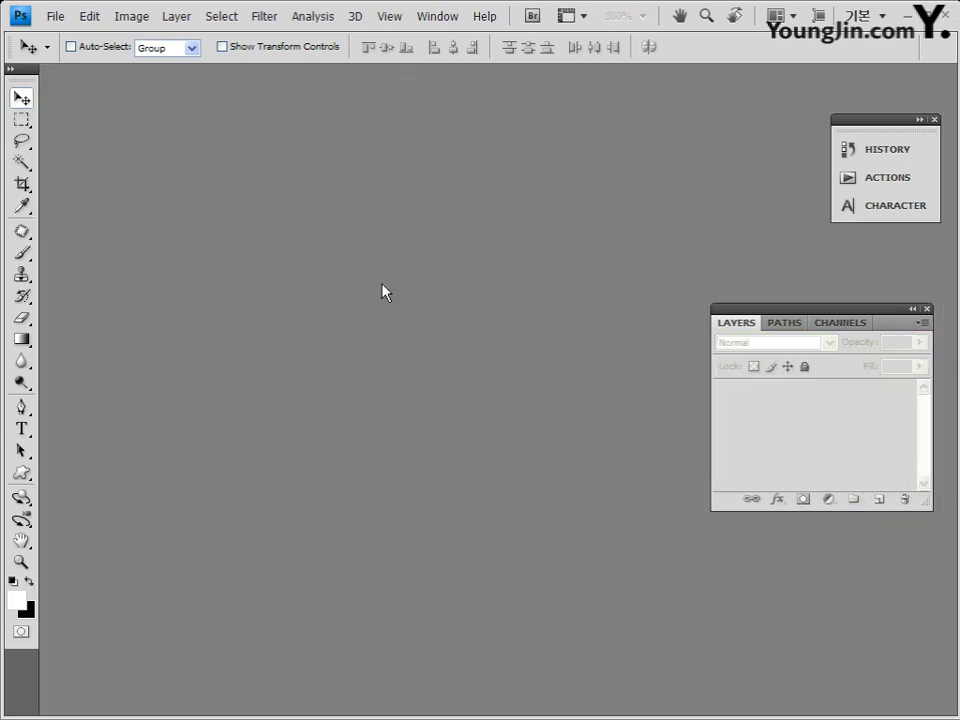
# - Preview the file ending in -1.jpg among the GTQ submission files, and leave the file list without opening it
pyautogui.doubleClick(322, 222)
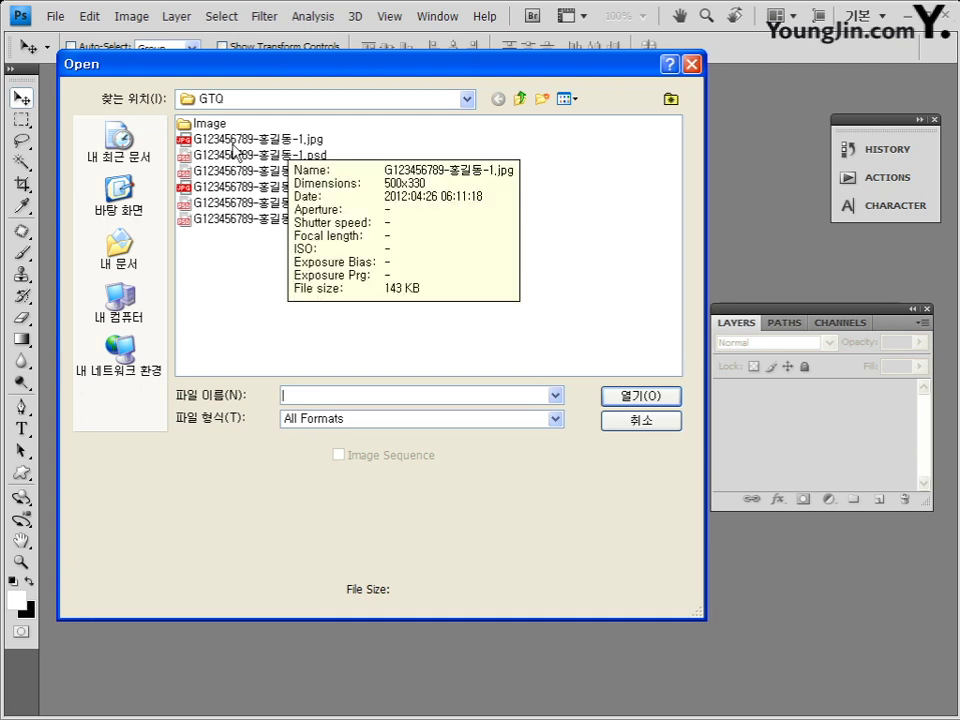
pyautogui.click(216, 146)
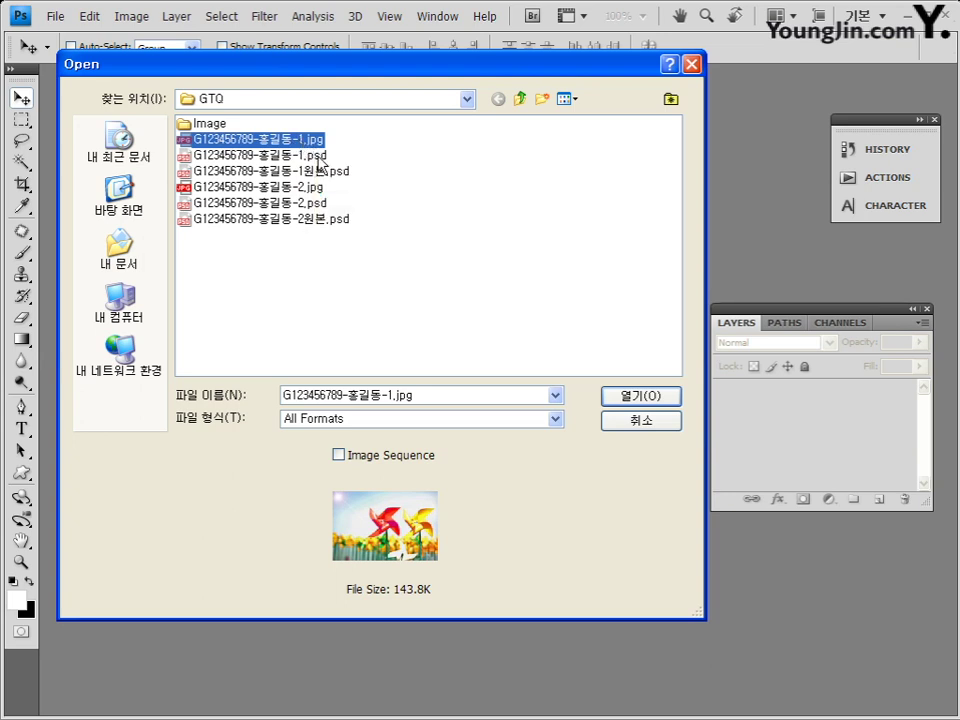
pyautogui.click(658, 421)
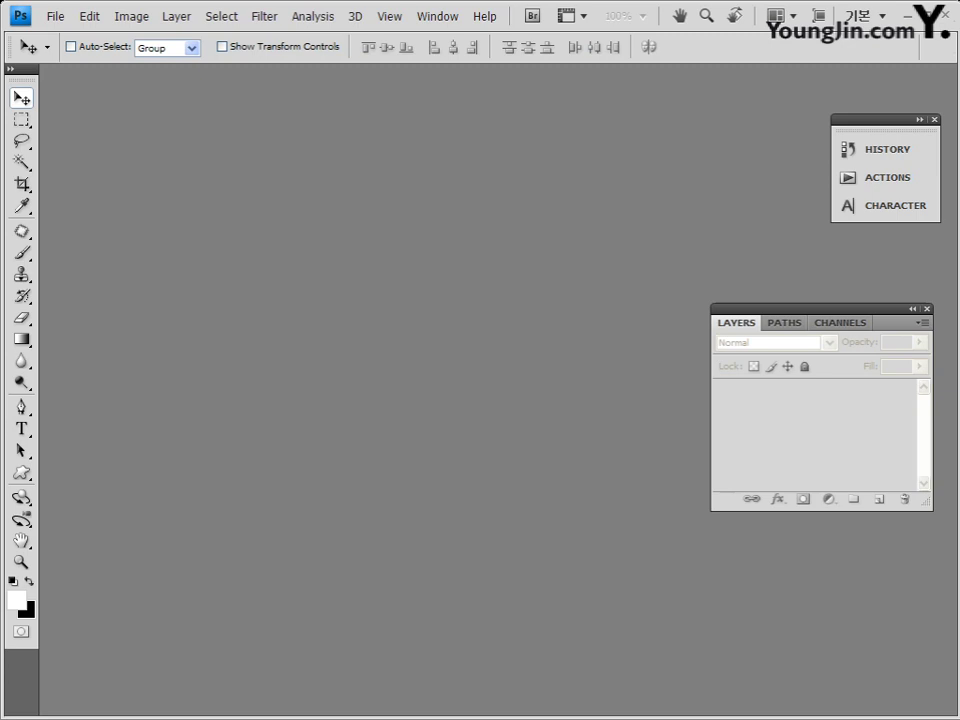